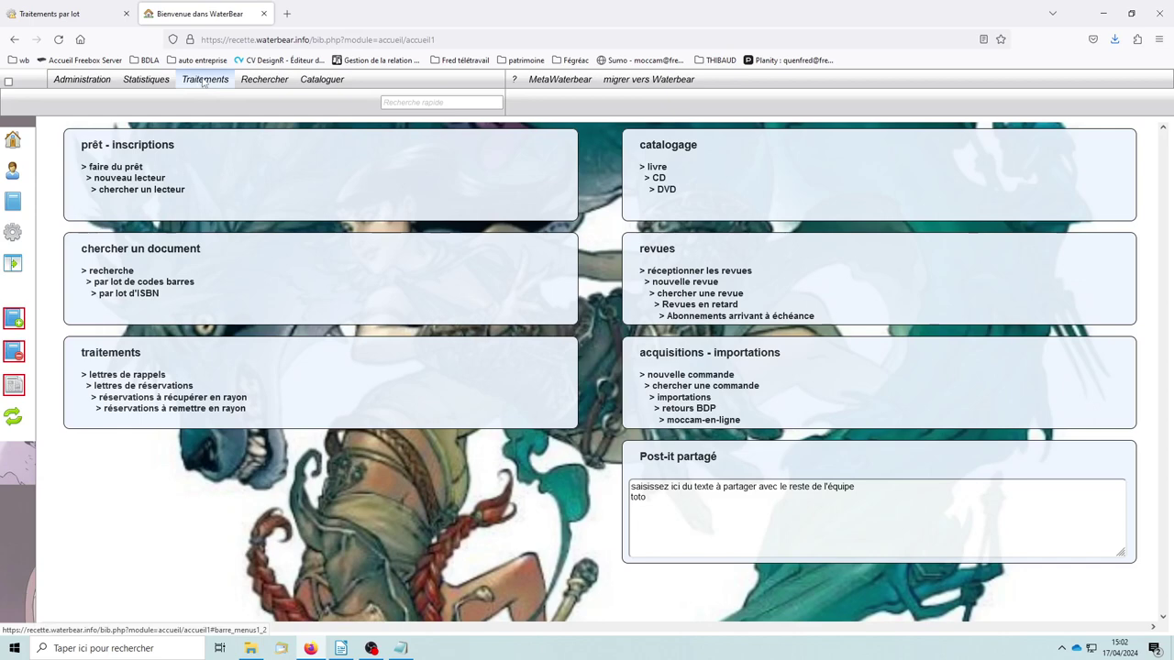
# Open the batch processing page (Traitements par lot) and review the object types it can process
pyautogui.moveTo(203, 82)
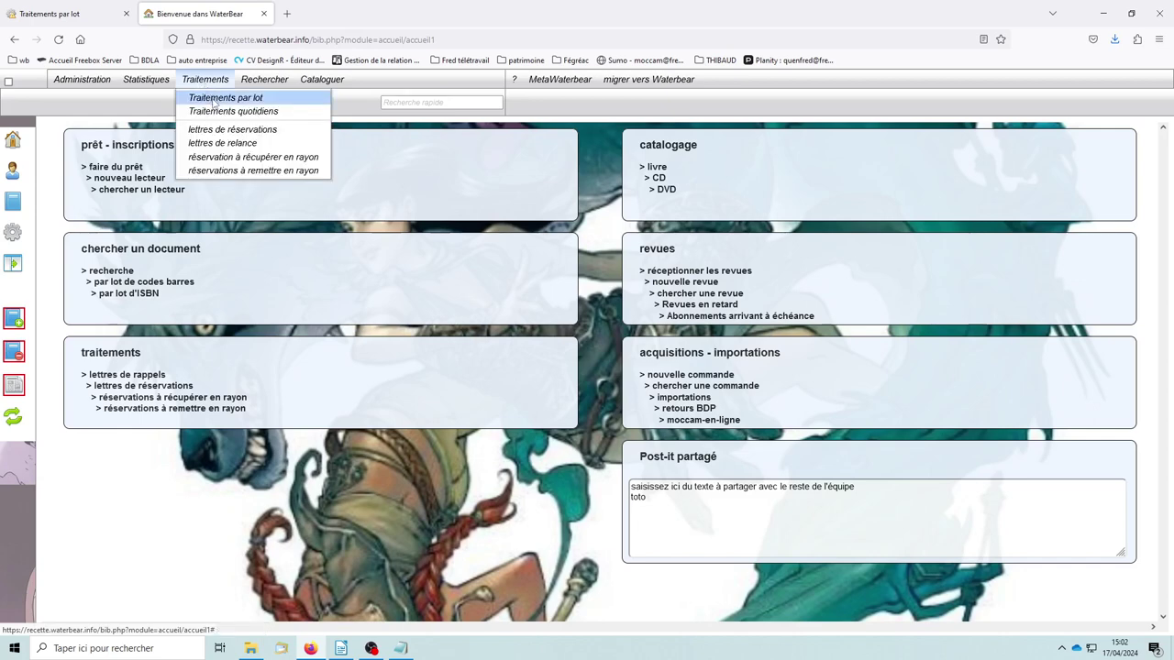
pyautogui.click(212, 99)
pyautogui.click(312, 135)
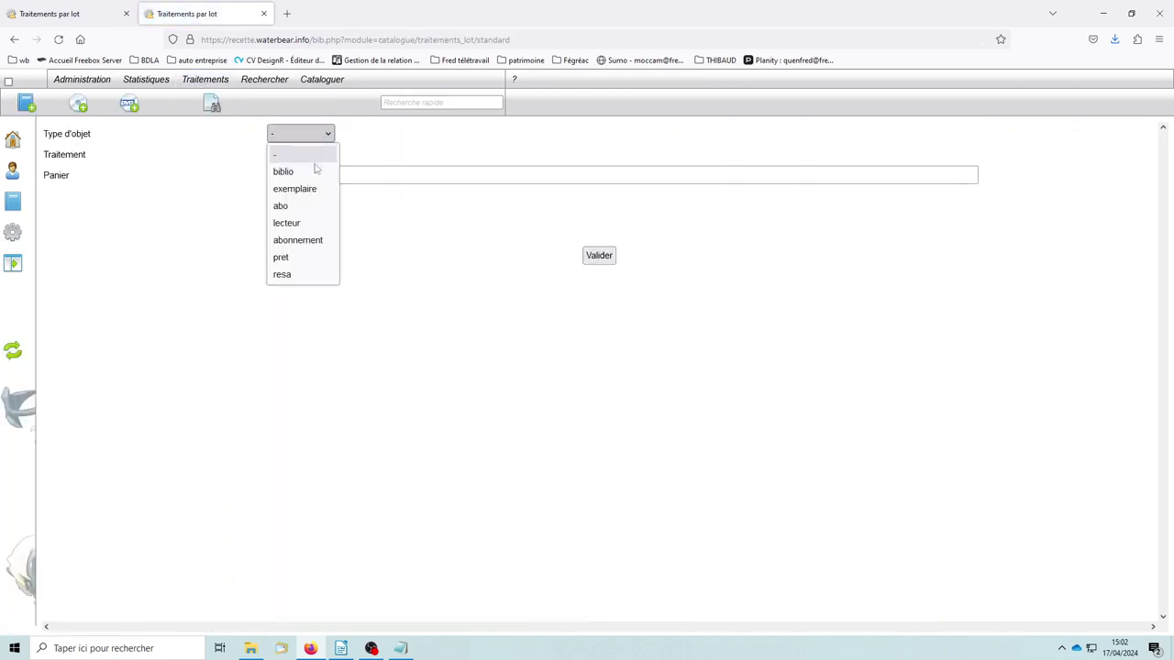
pyautogui.click(396, 232)
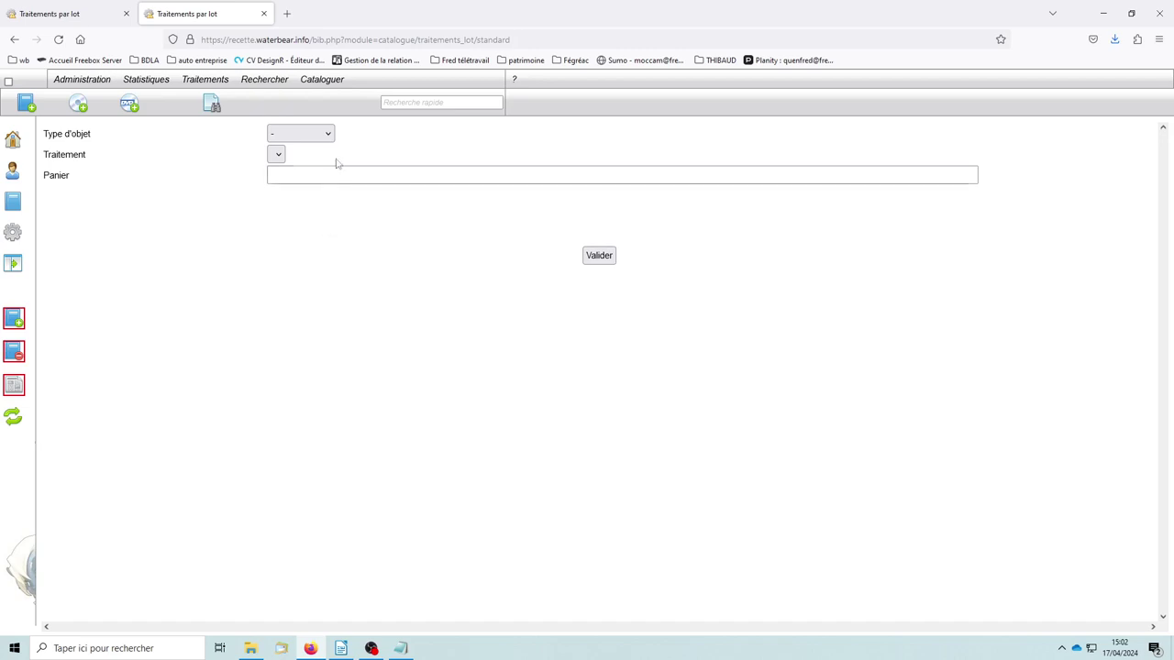
pyautogui.click(320, 135)
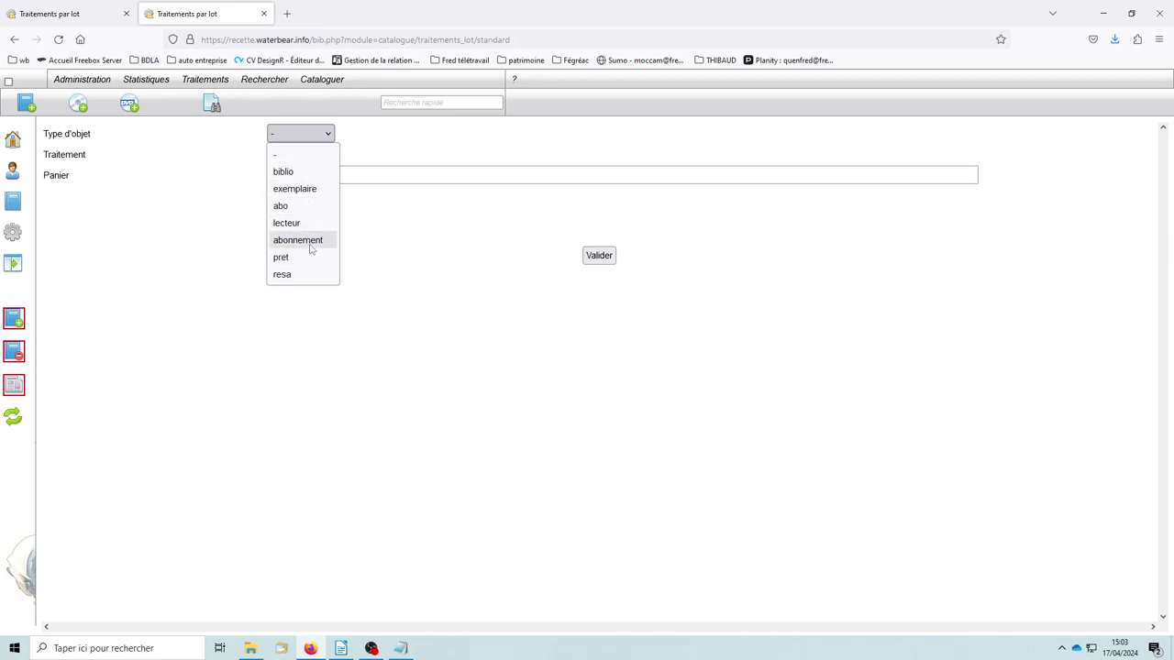
pyautogui.click(229, 219)
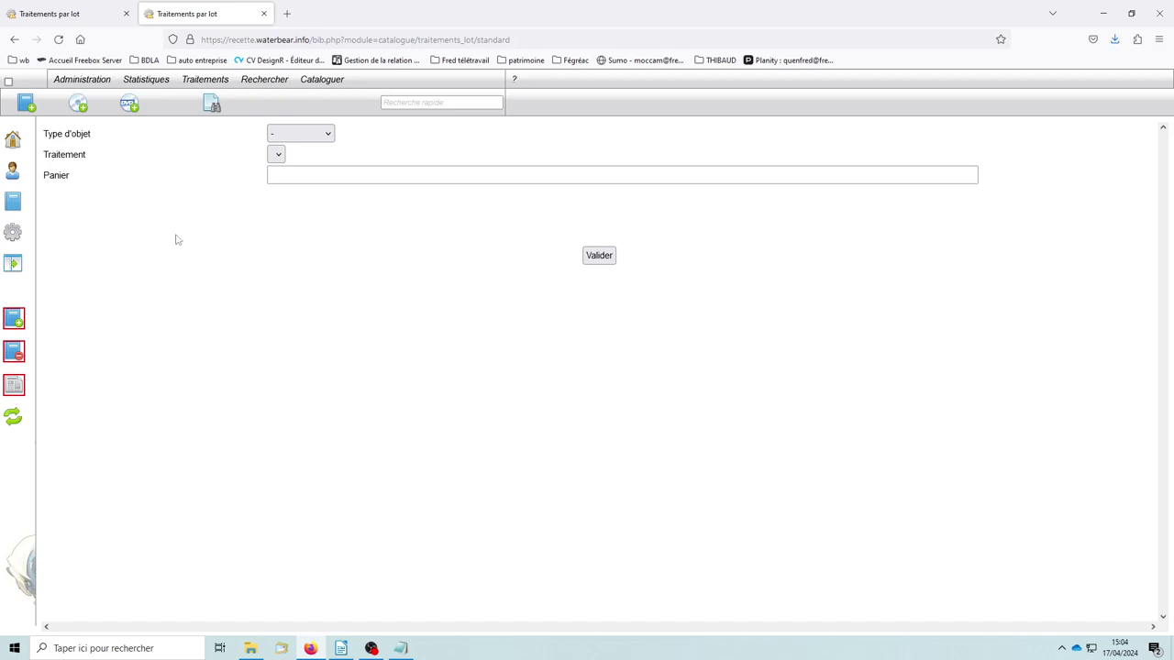
# Compare the search form for copies (Exemplaires) with the catalogue search form for documents
pyautogui.click(262, 84)
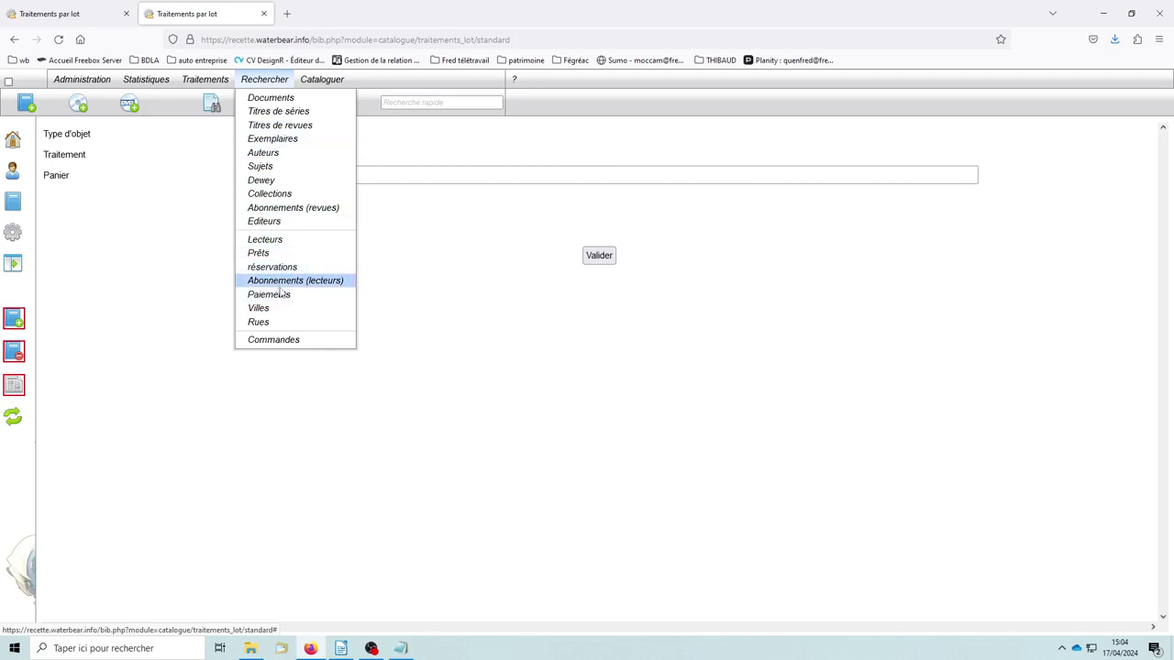
pyautogui.click(311, 144)
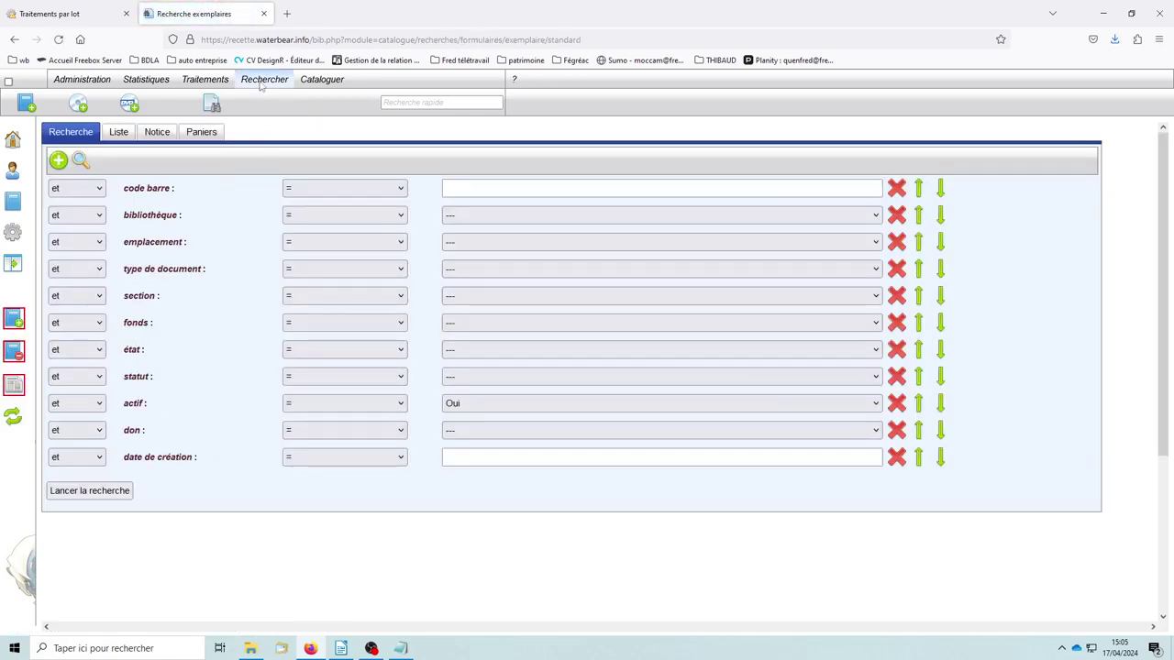
pyautogui.moveTo(263, 85)
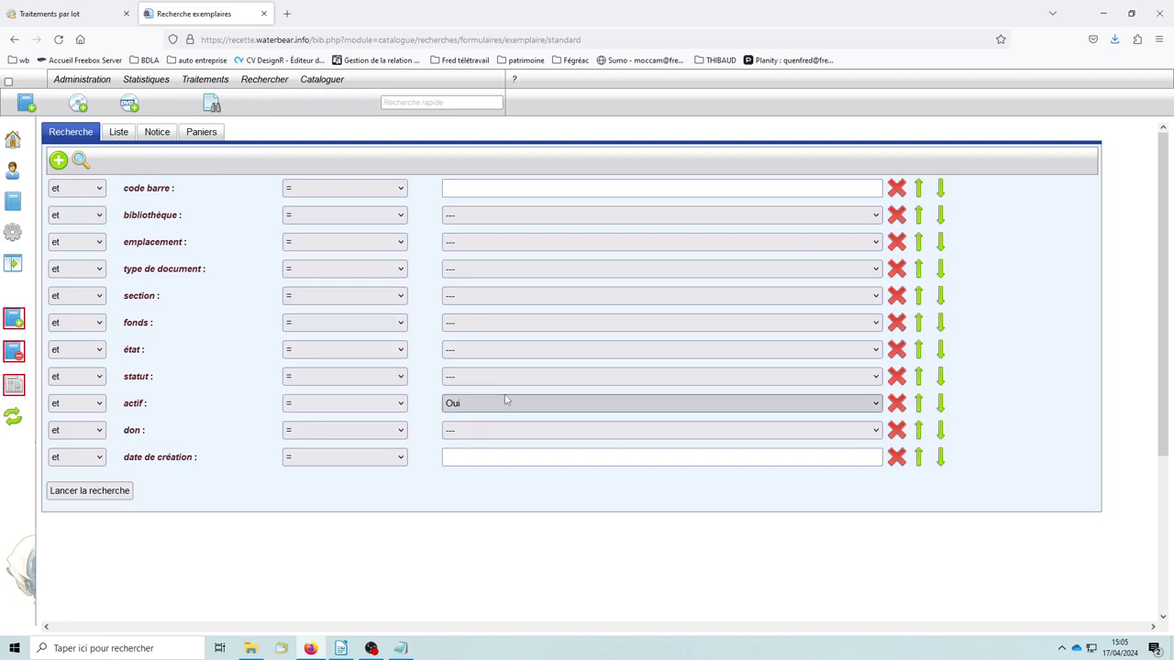
pyautogui.click(15, 207)
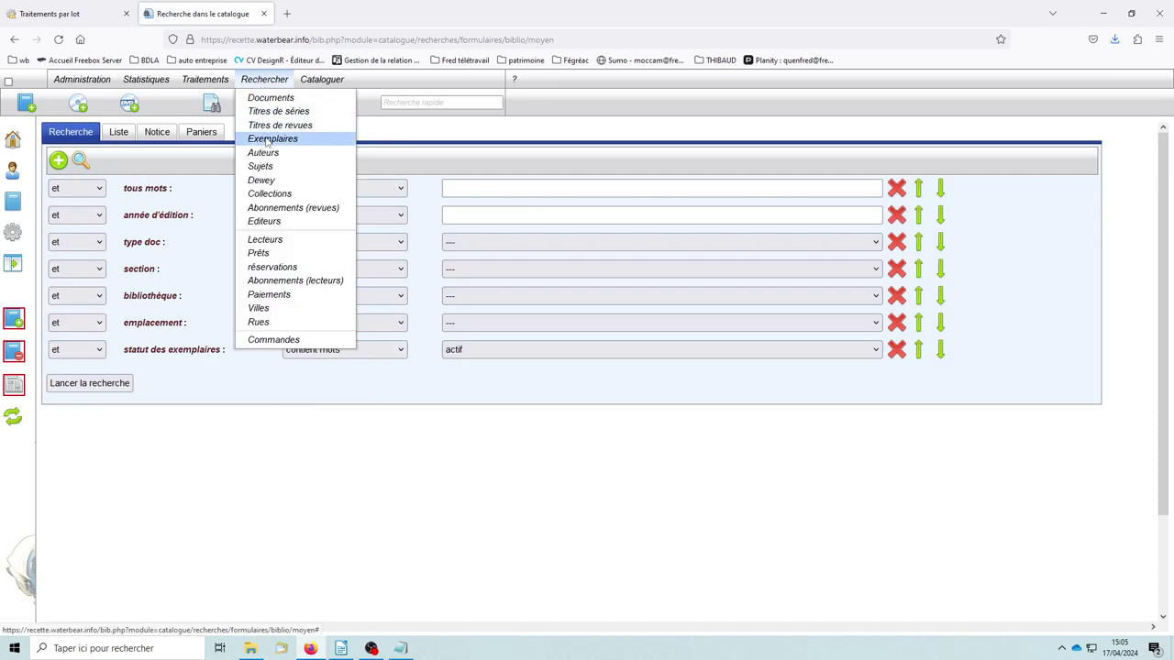
pyautogui.click(274, 137)
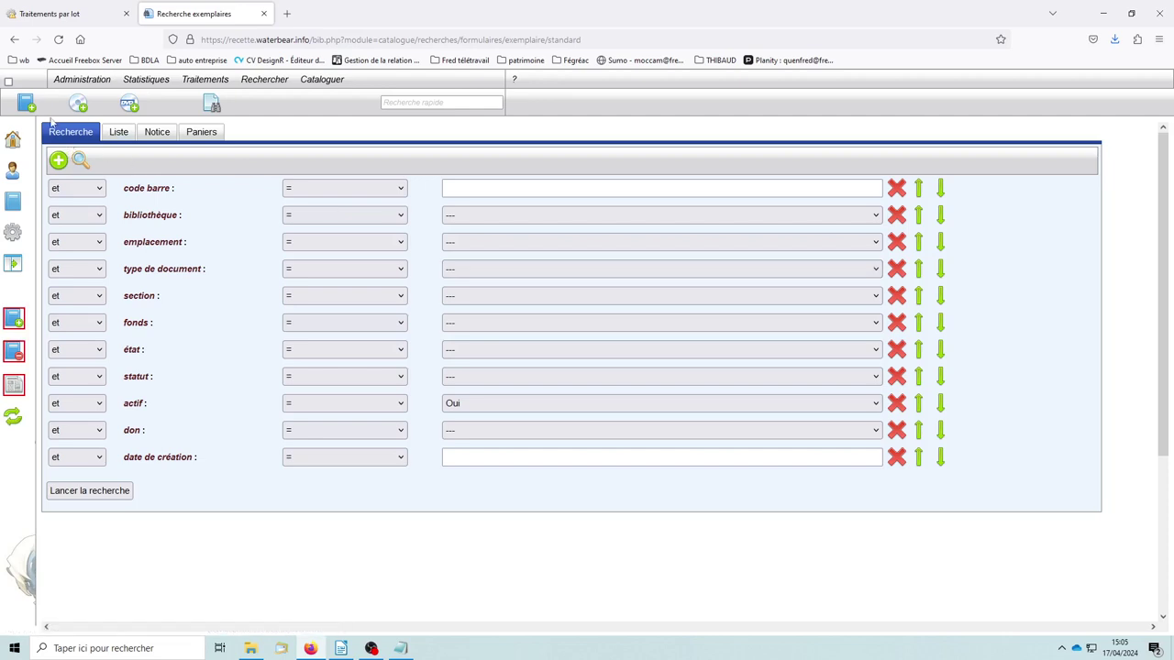
# Run an unfiltered document search in the catalogue and open the record "Un président ne devrait pas dire ça"
pyautogui.click(14, 201)
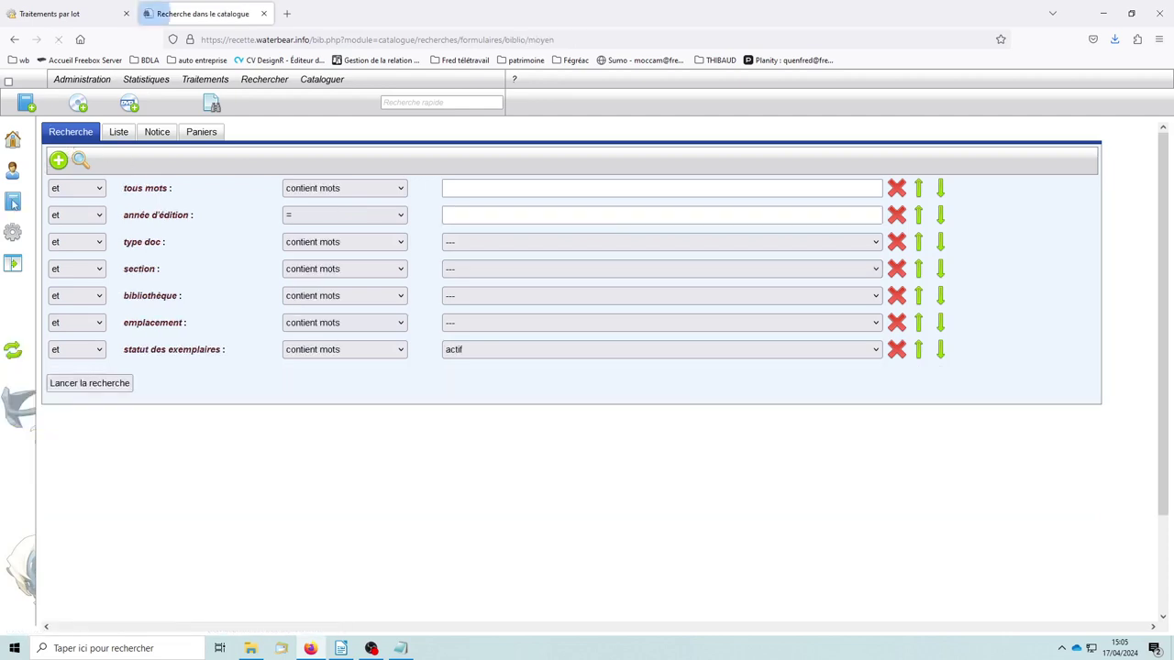
pyautogui.click(81, 161)
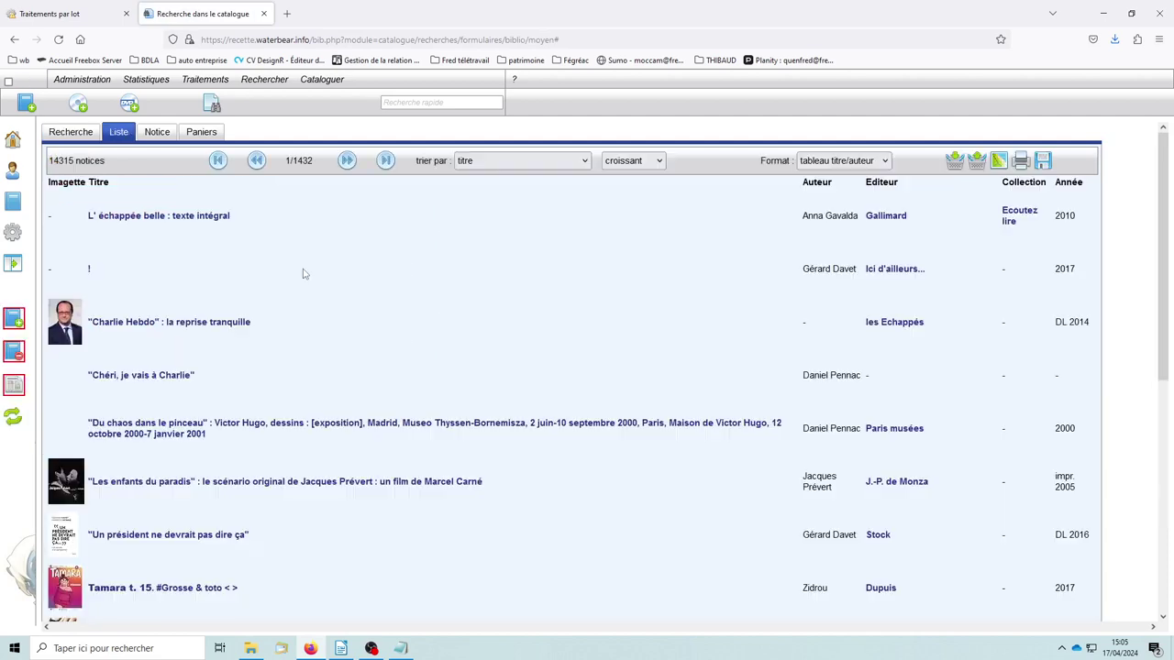
pyautogui.scroll(-3, 337, 411)
pyautogui.scroll(-1, 337, 412)
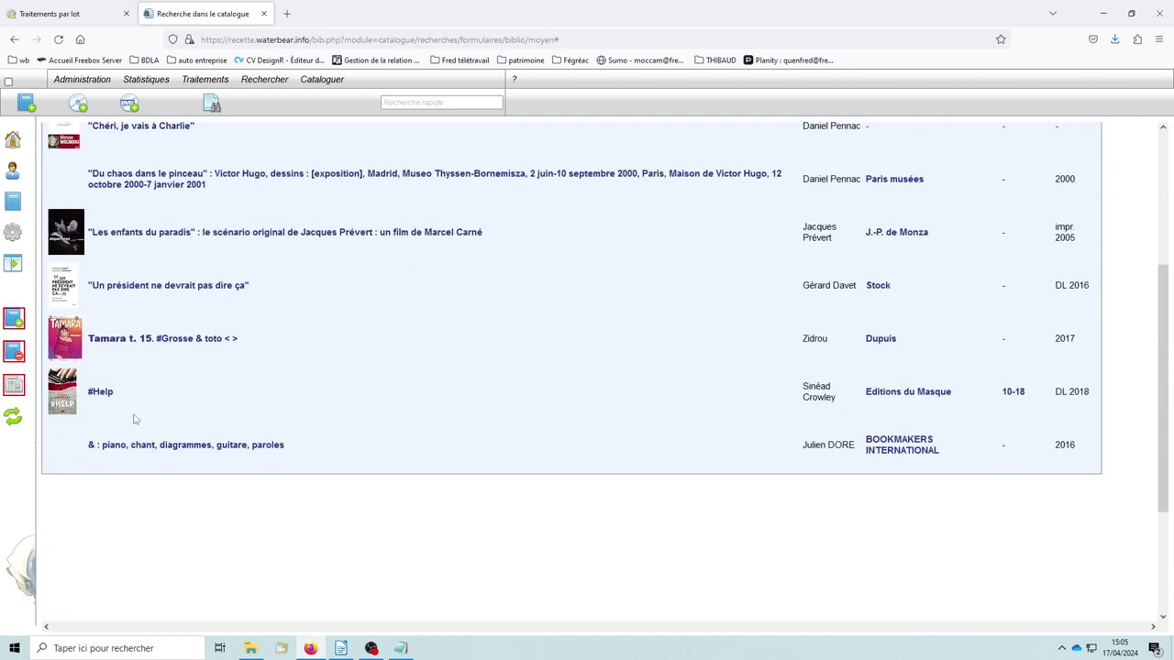
pyautogui.click(144, 290)
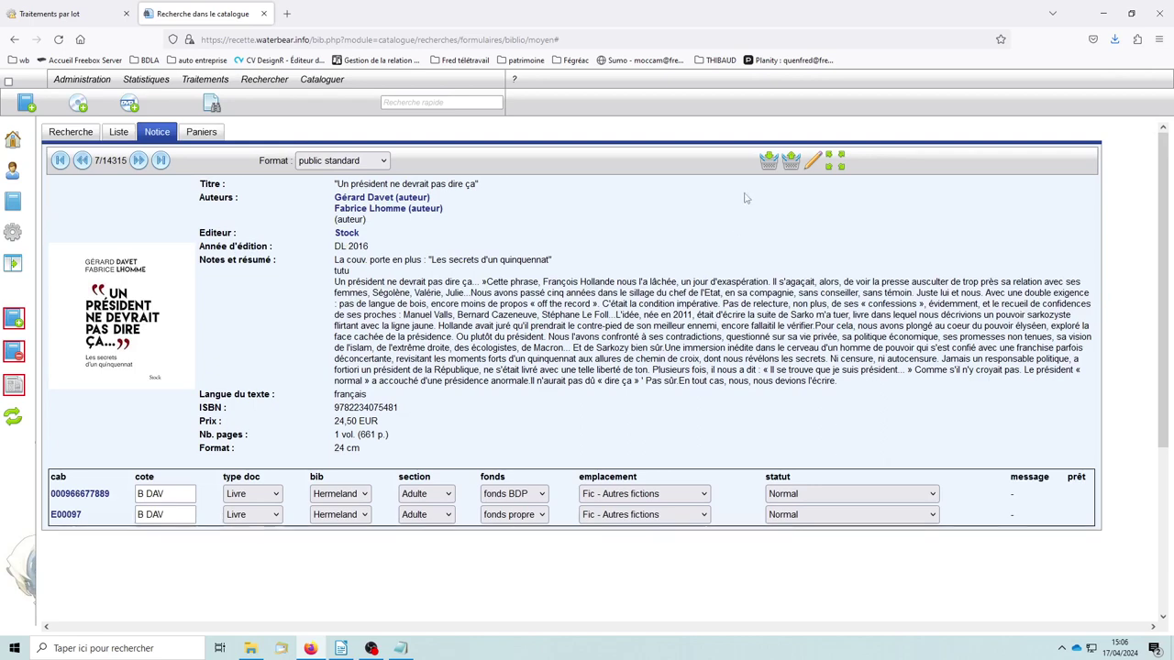
# Open the record "Un président ne devrait pas dire ça" for cataloguing and review its copies (exemplaires)
pyautogui.click(813, 164)
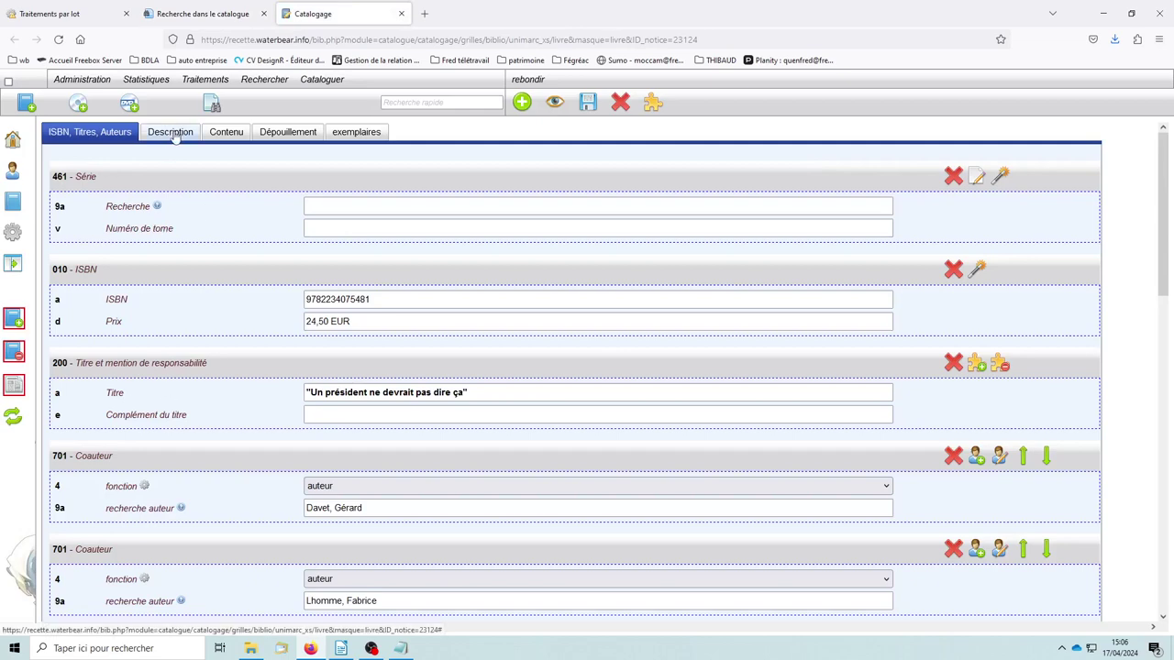
pyautogui.click(175, 135)
pyautogui.click(358, 133)
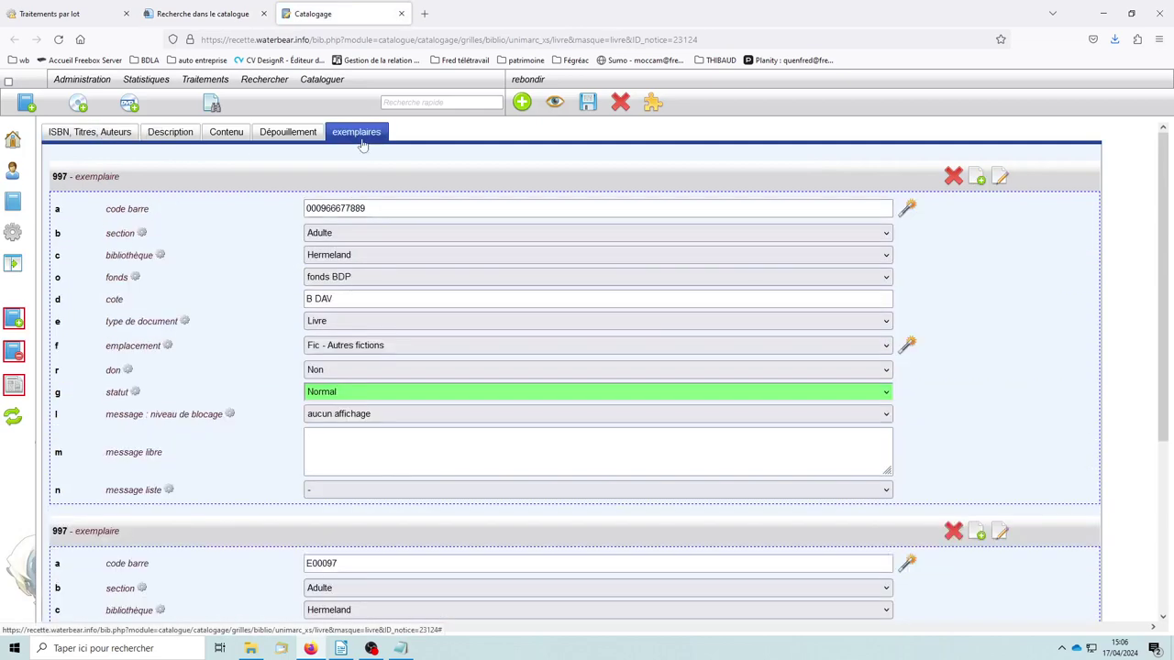
pyautogui.scroll(-3, 500, 386)
pyautogui.scroll(3, 522, 306)
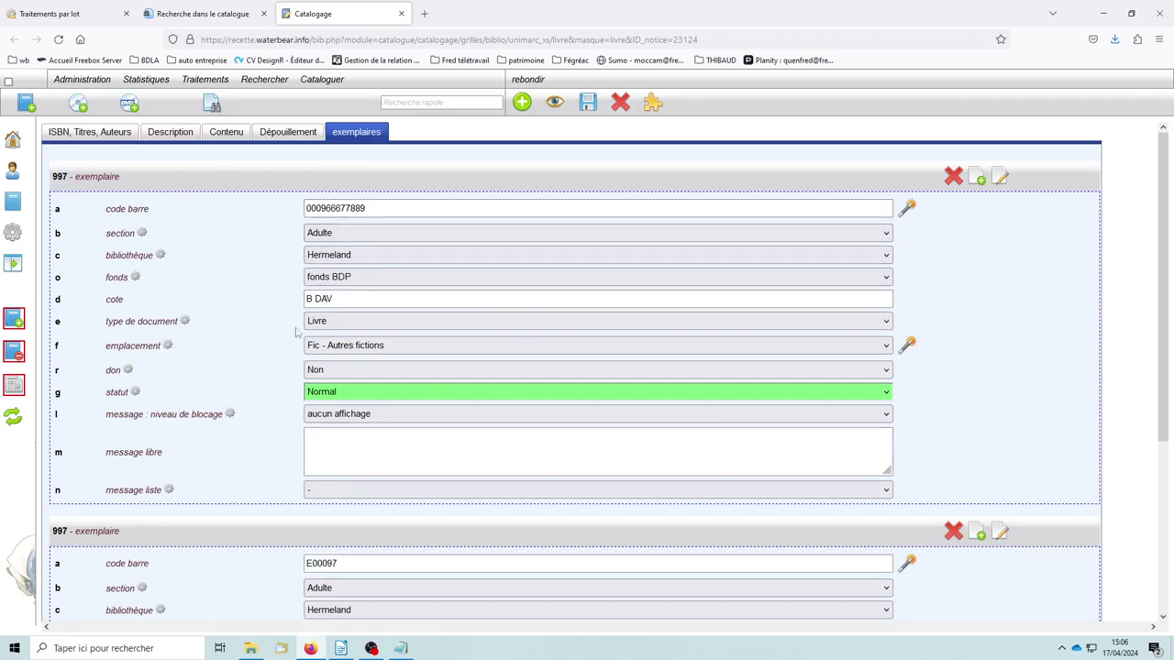
# Open the first copy in its own cataloguing form and review its identification, location, availability and status fields
pyautogui.click(1000, 177)
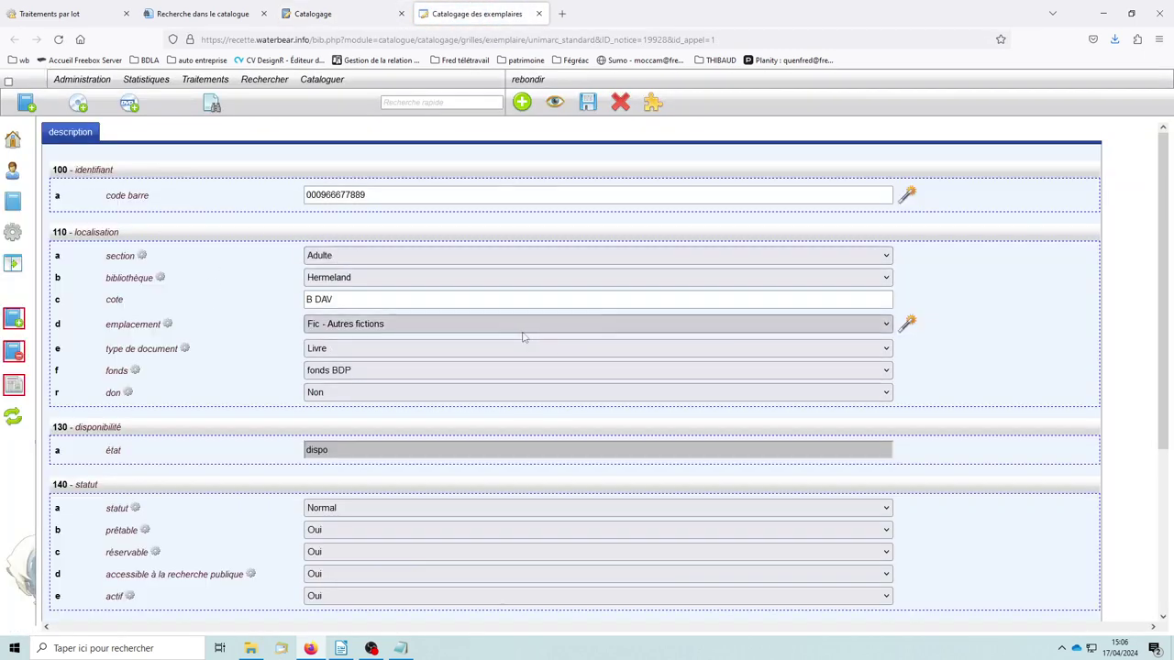
pyautogui.scroll(-2, 229, 203)
pyautogui.scroll(2, 280, 275)
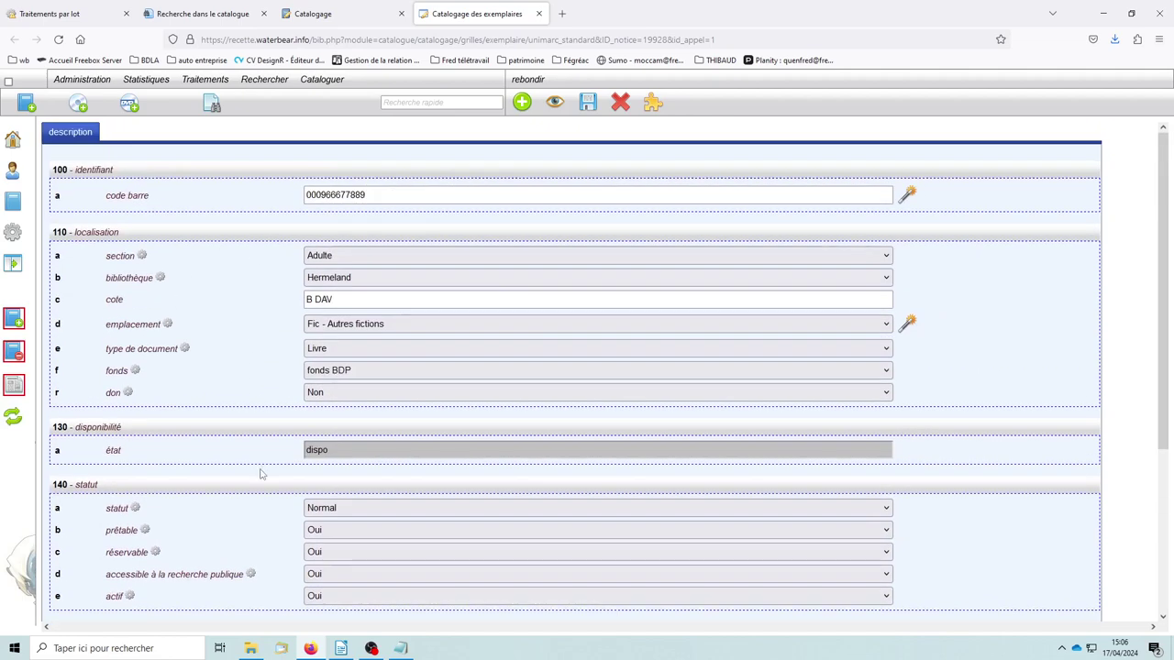
pyautogui.scroll(-3, 264, 472)
pyautogui.scroll(3, 295, 397)
pyautogui.click(366, 200)
# Compare the copy fields in the book record with the separate copy form, and close both cataloguing pages
pyautogui.click(363, 19)
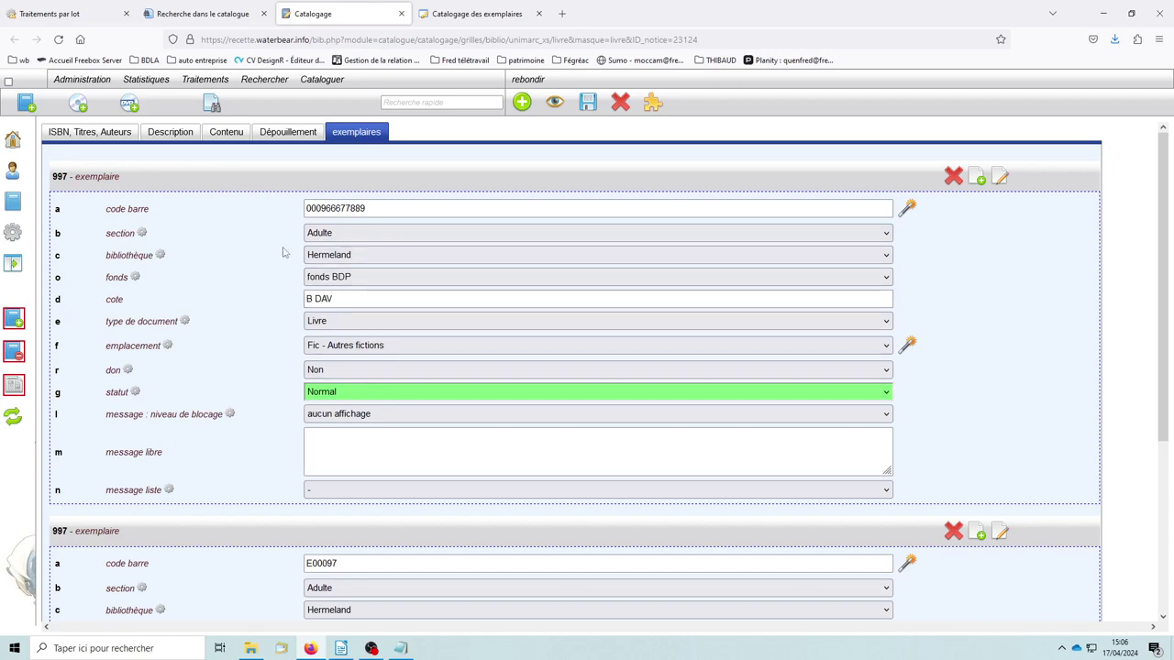
pyautogui.click(463, 14)
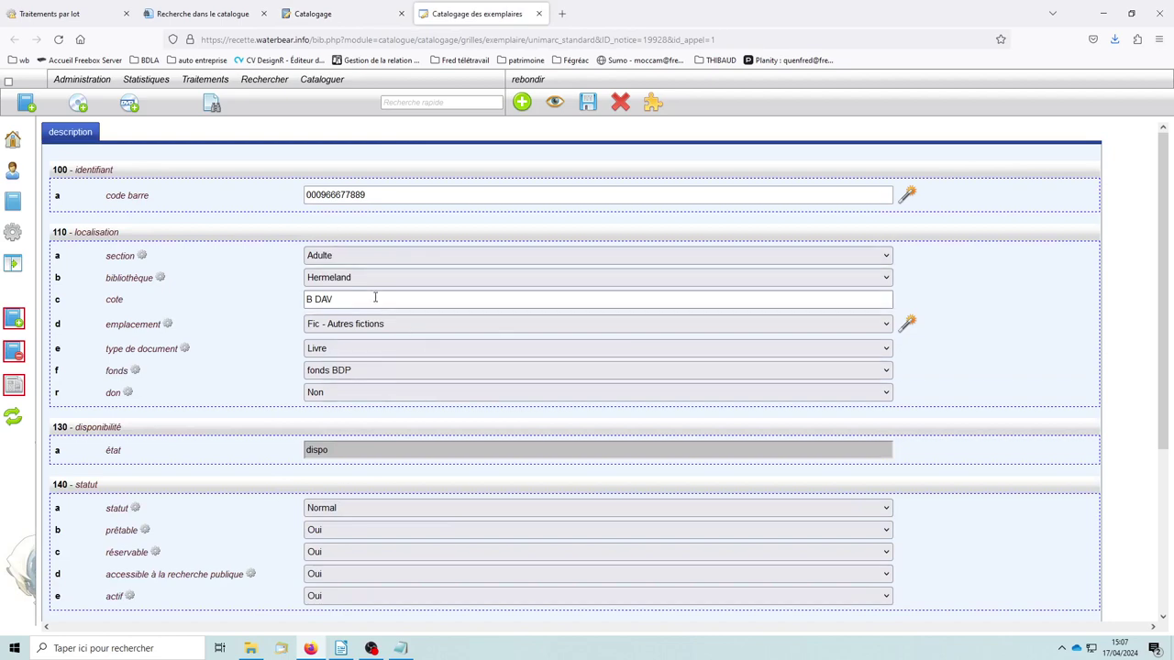
pyautogui.click(341, 15)
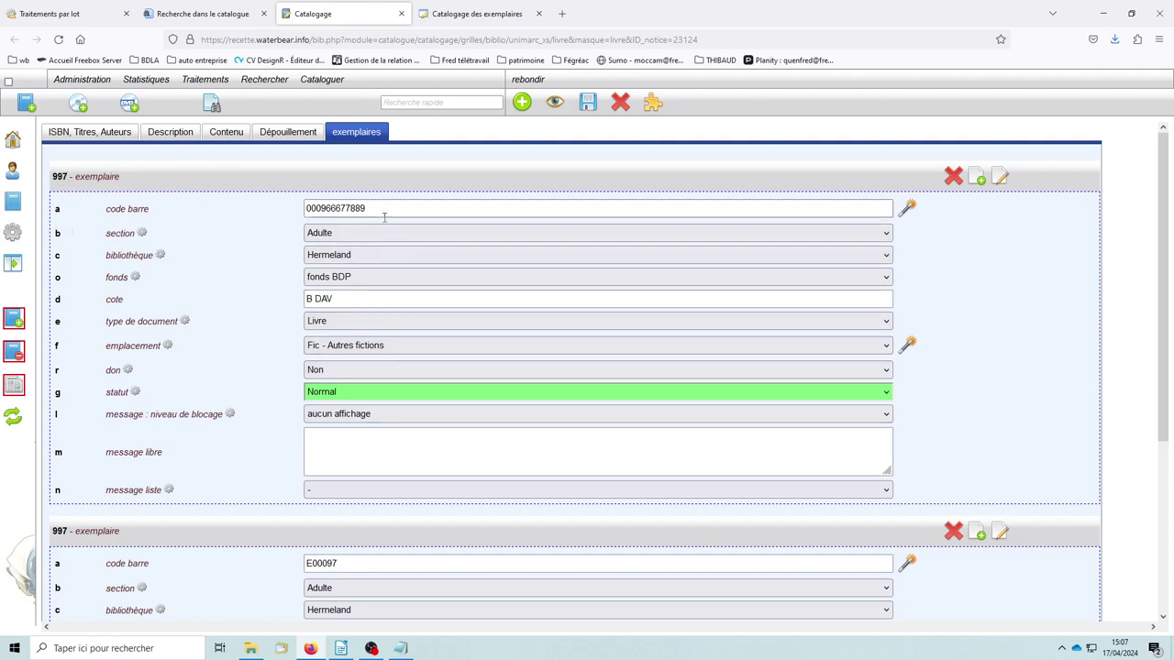
pyautogui.click(477, 16)
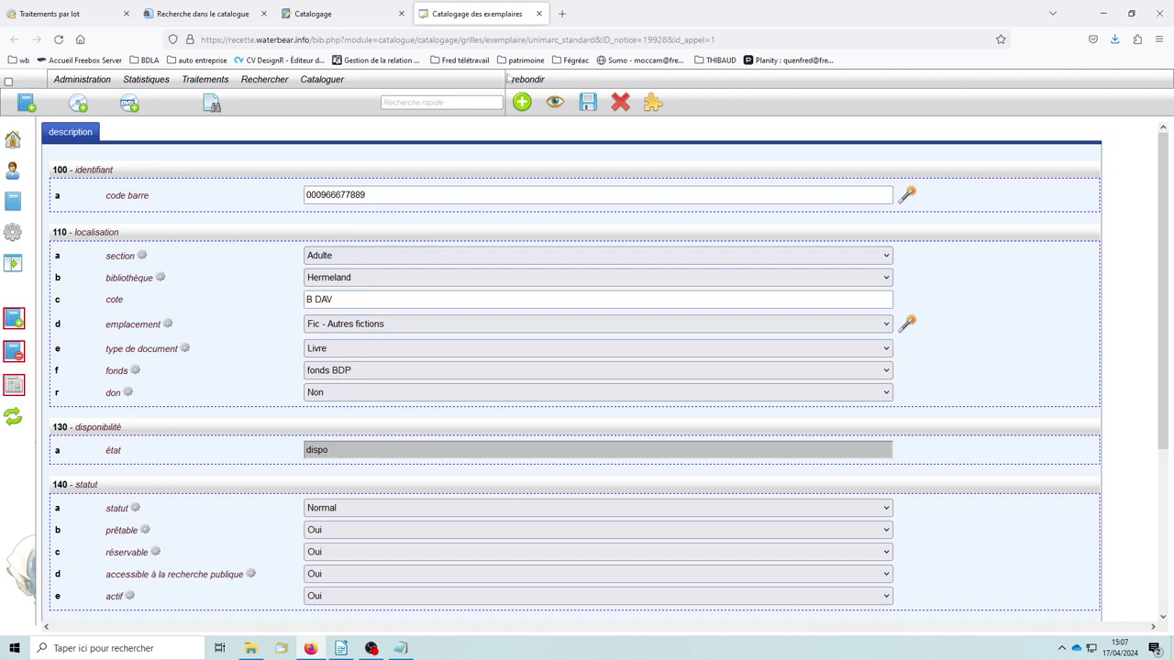
pyautogui.click(539, 14)
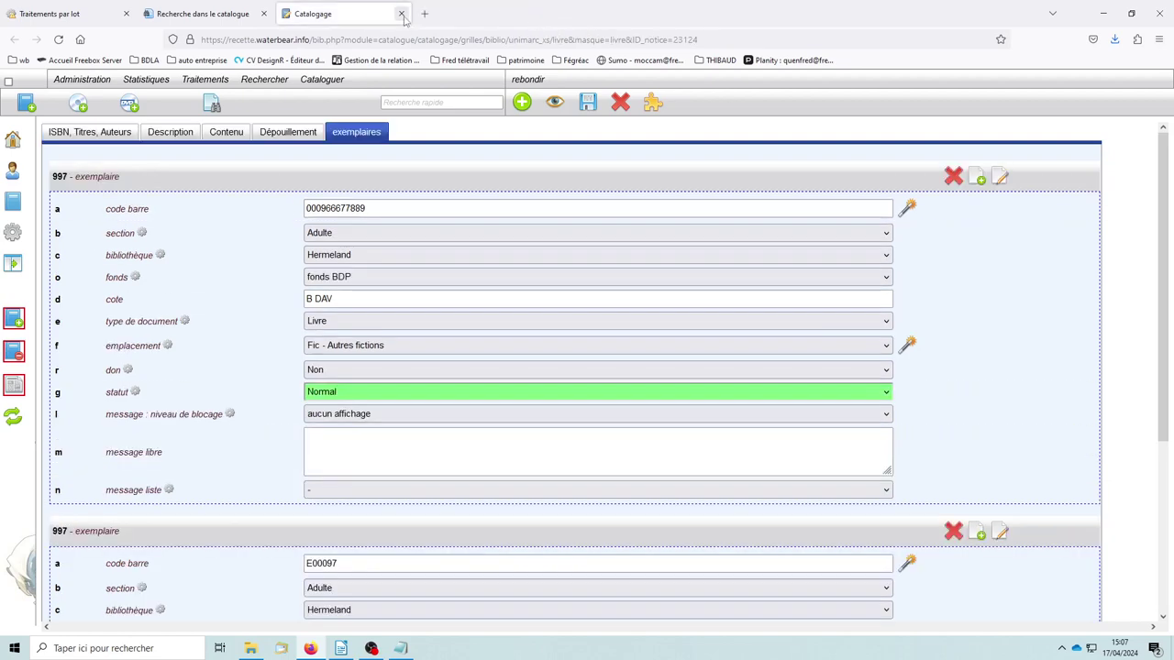
pyautogui.click(401, 13)
pyautogui.click(589, 379)
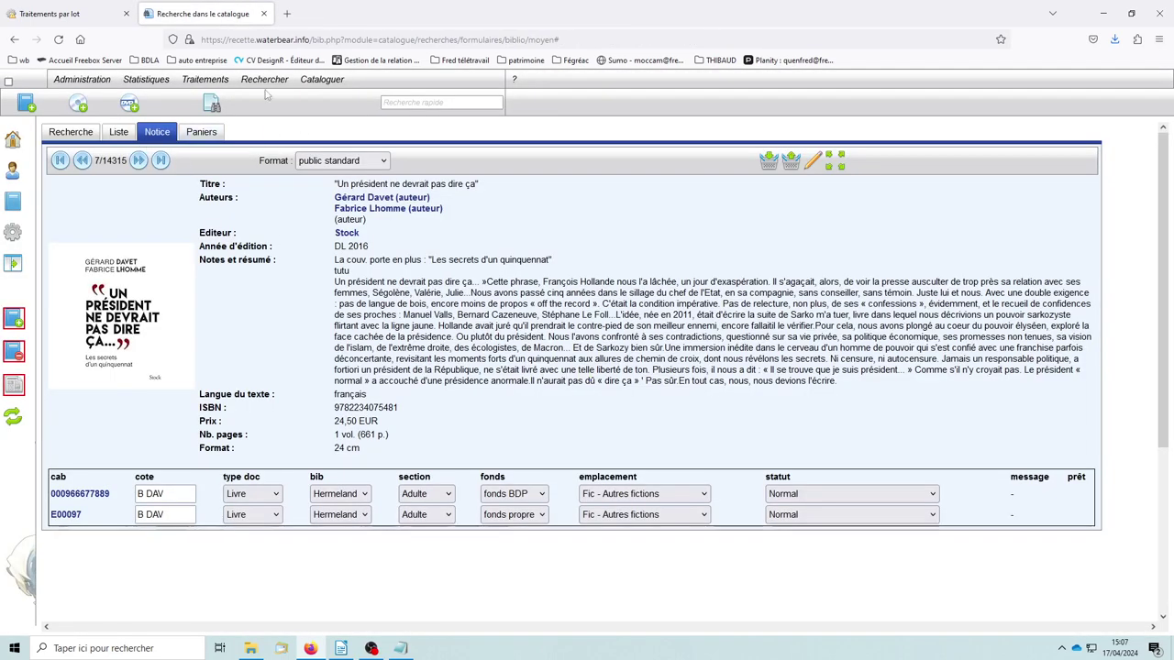
# Search the active copies (Exemplaires) with emplacement "Fic - Policier" and section "Jeunesse"
pyautogui.moveTo(259, 85)
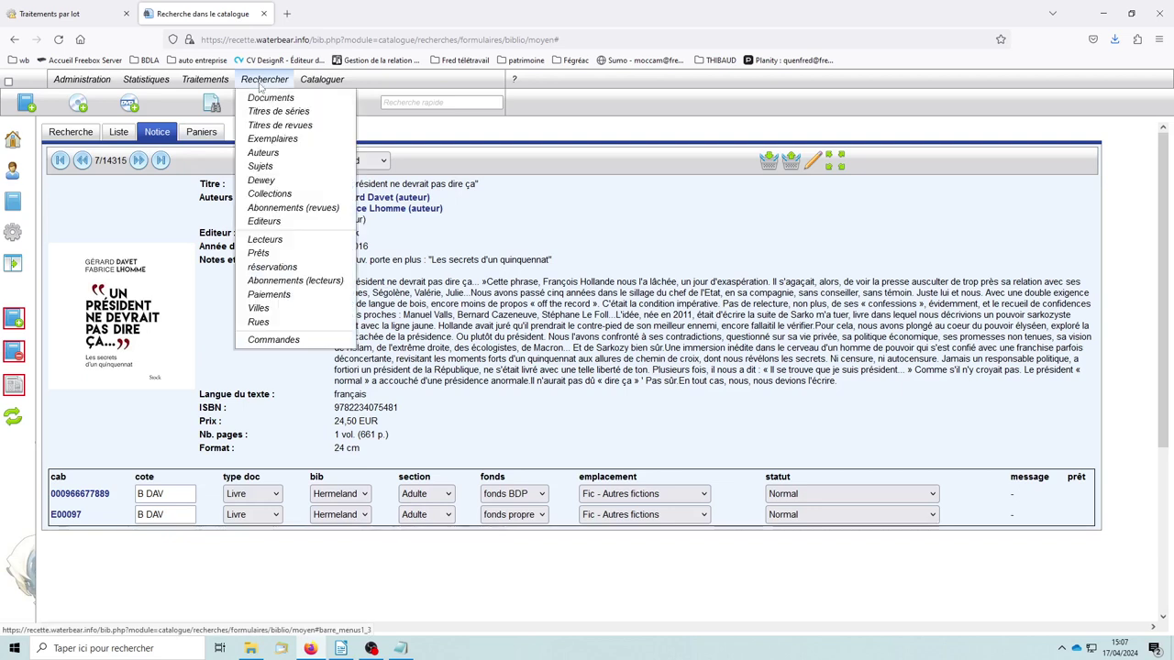
pyautogui.click(274, 139)
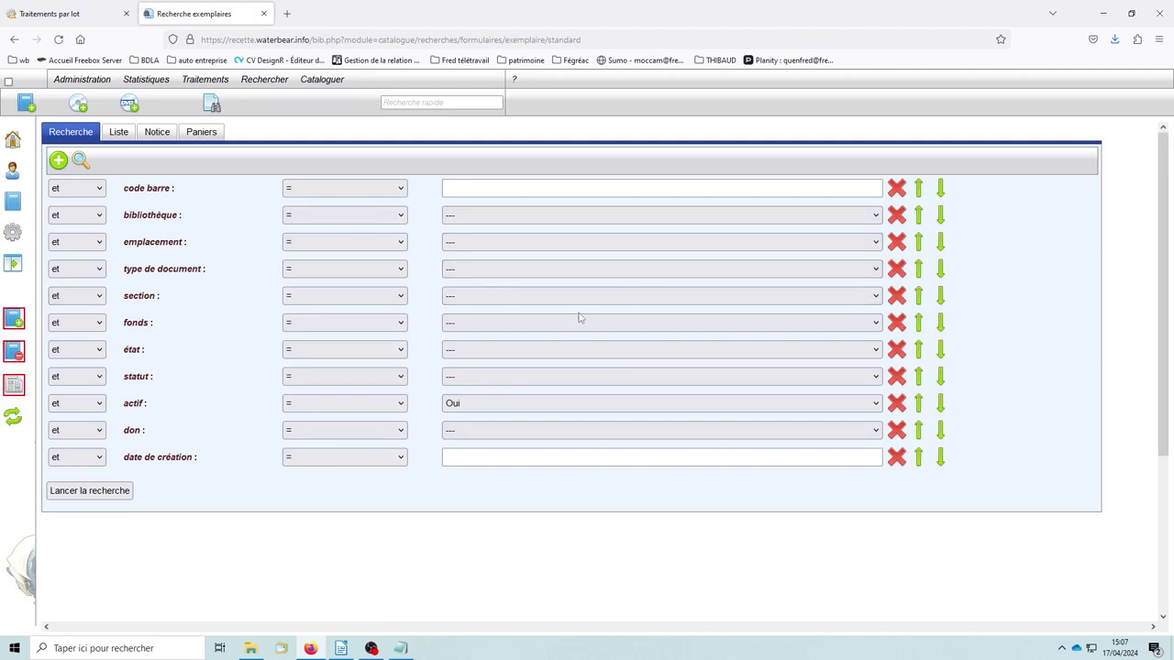
pyautogui.click(493, 249)
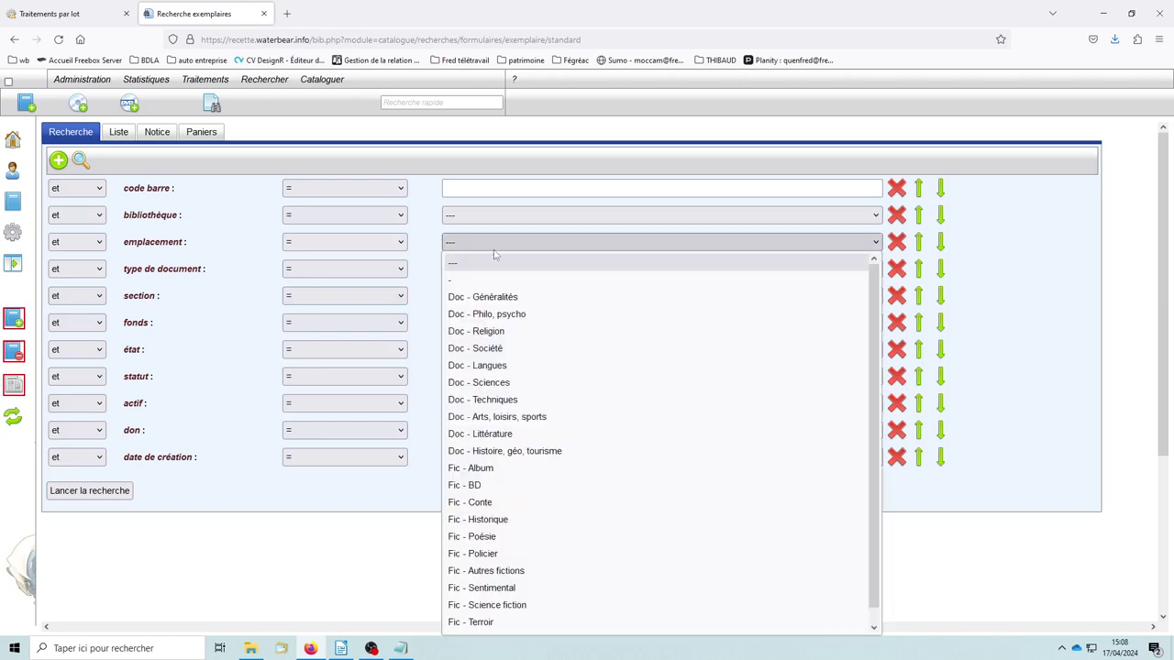
pyautogui.scroll(-1, 586, 500)
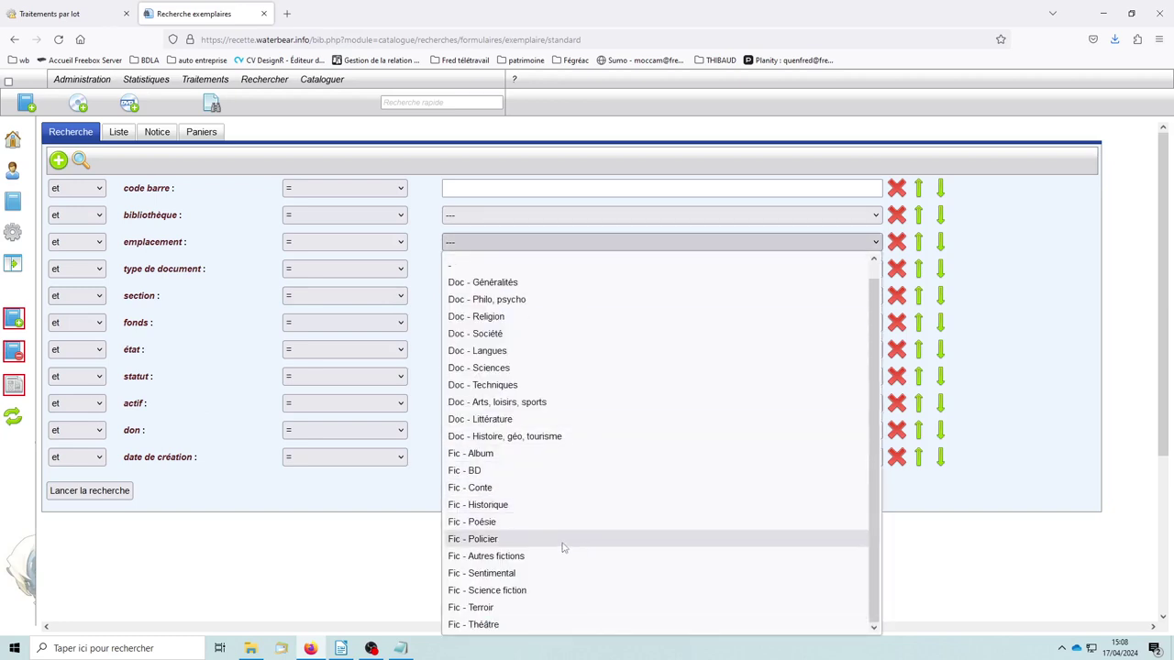
pyautogui.click(509, 539)
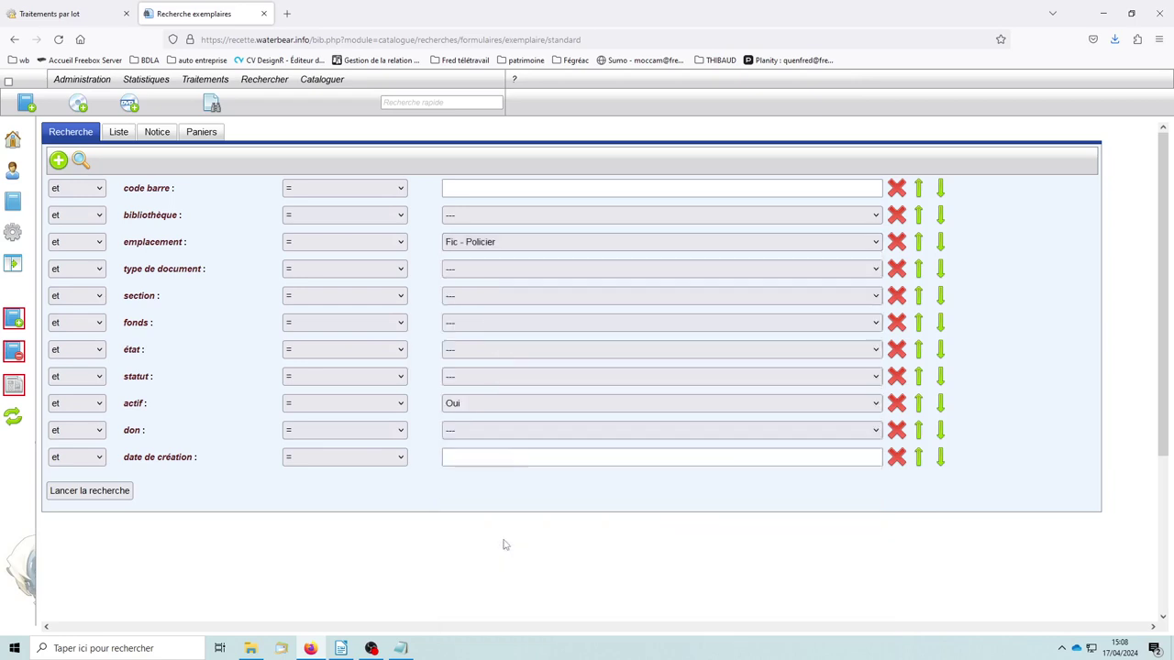
pyautogui.click(483, 298)
pyautogui.click(477, 386)
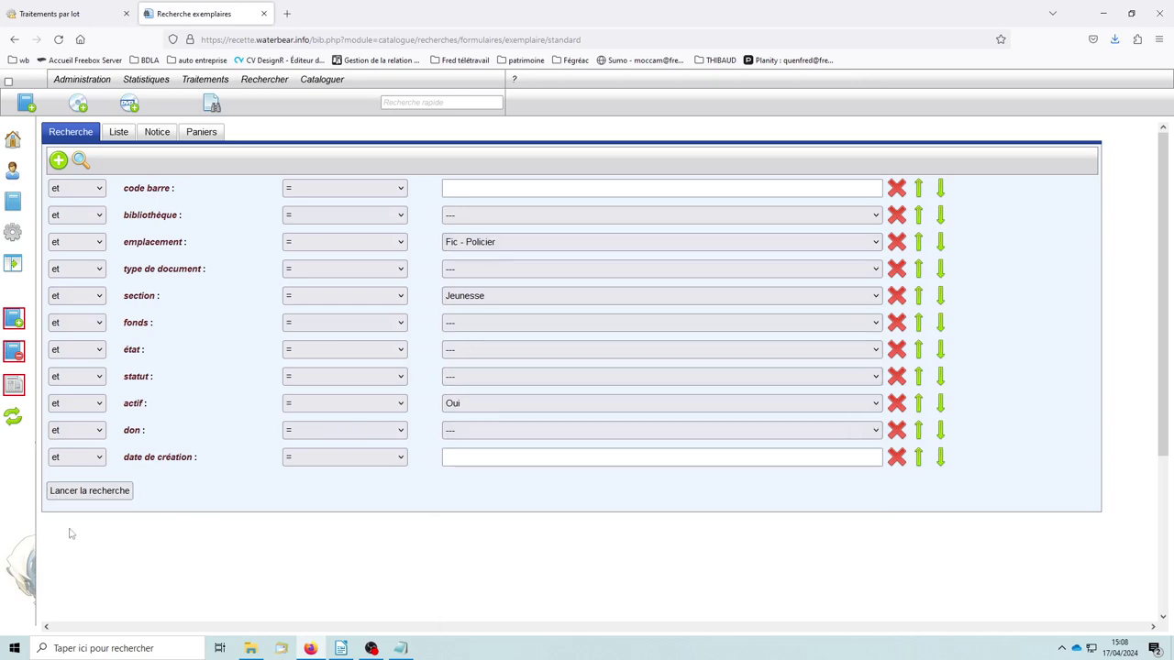
pyautogui.click(82, 493)
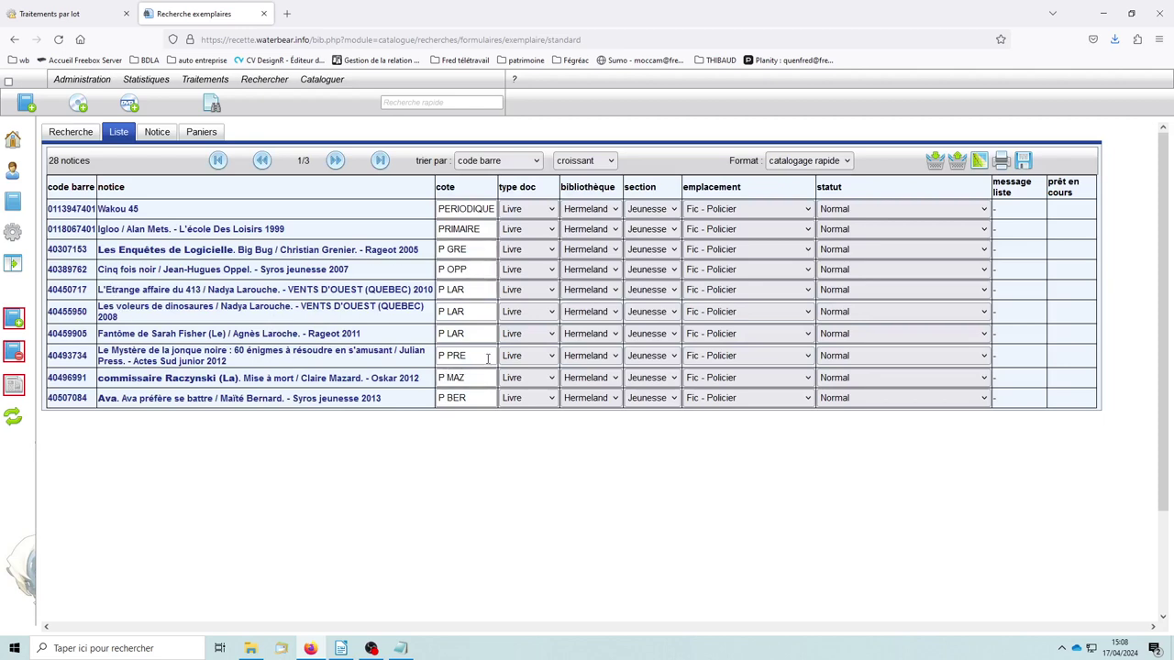
# Create a basket named "policiers jeunesse" in the utilisateurs/QC basket folder and make it the current basket
pyautogui.click(204, 134)
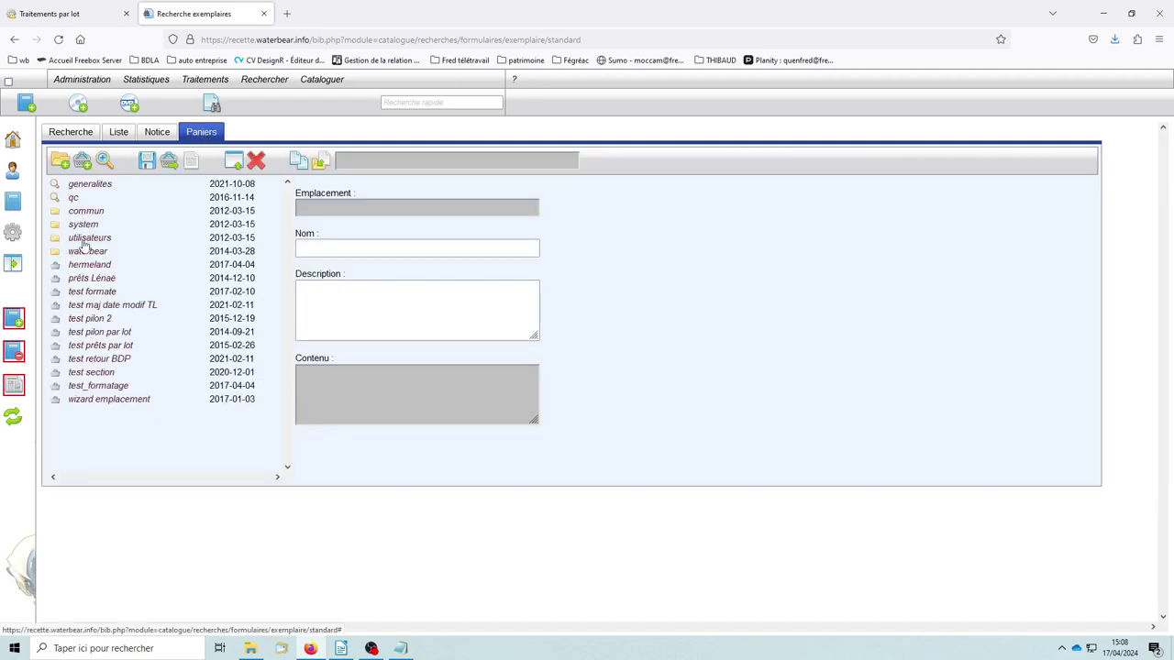
pyautogui.doubleClick(84, 239)
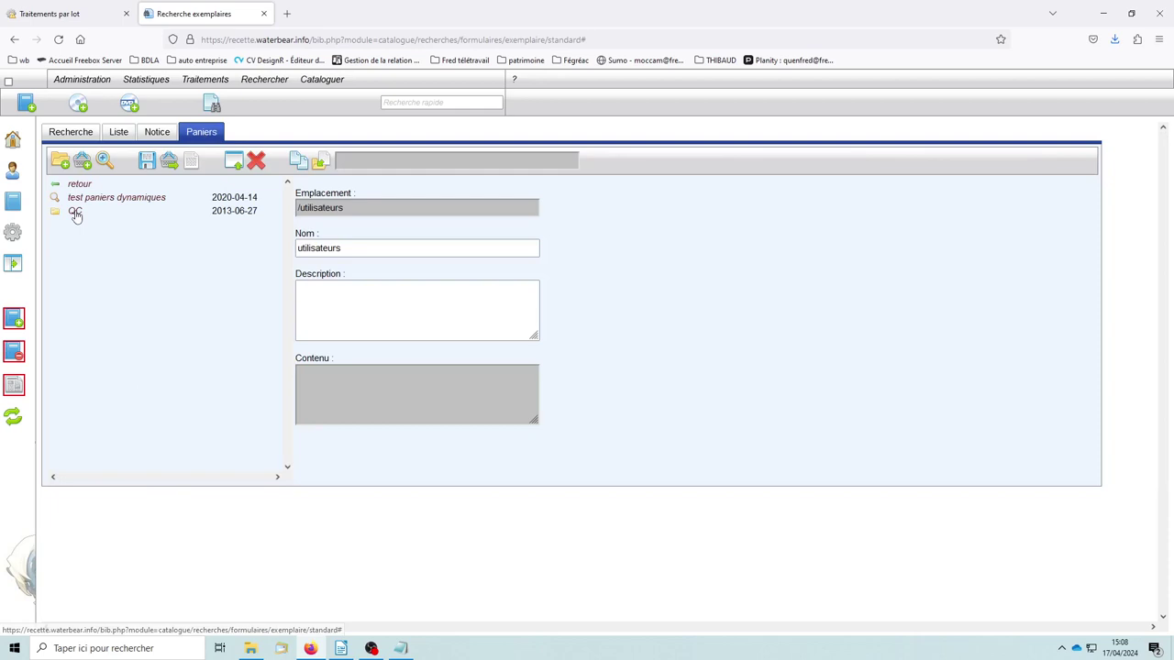
pyautogui.doubleClick(75, 212)
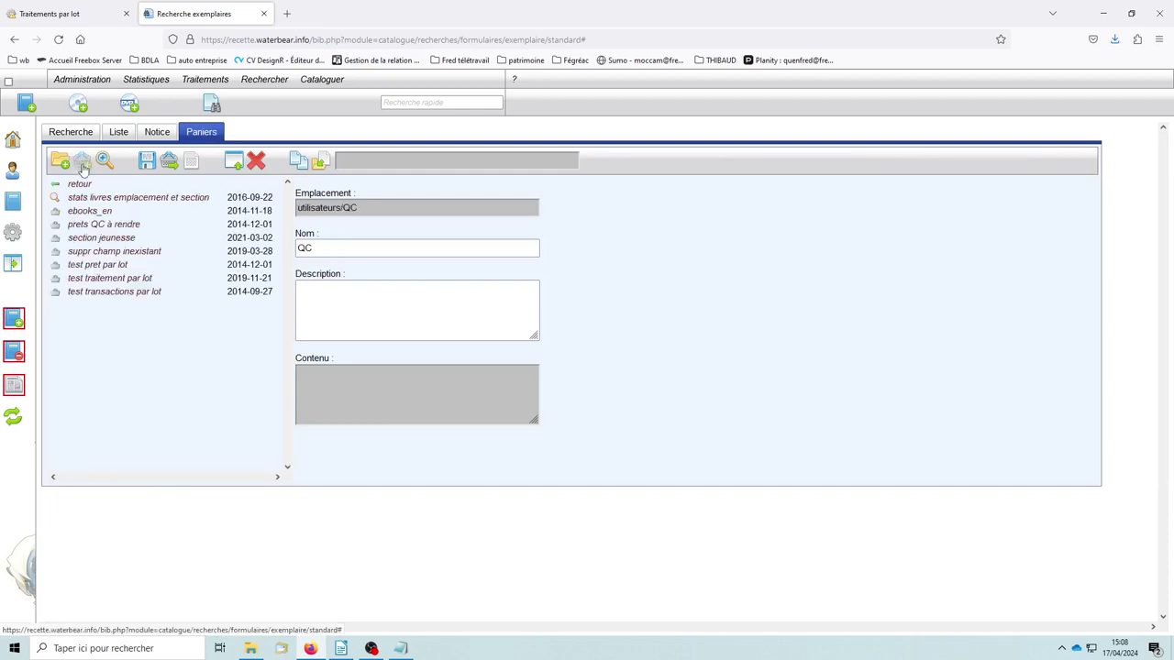
pyautogui.click(83, 162)
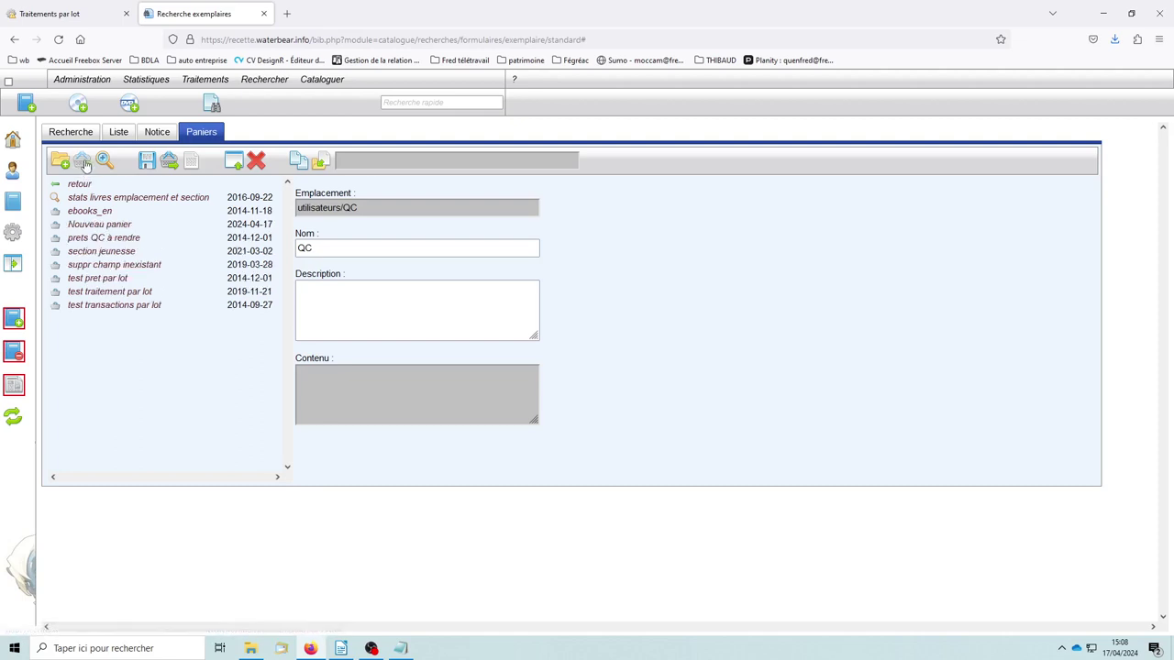
pyautogui.click(378, 248)
pyautogui.moveTo(379, 249); pyautogui.dragTo(203, 253)
pyautogui.write('policiers jeunes')
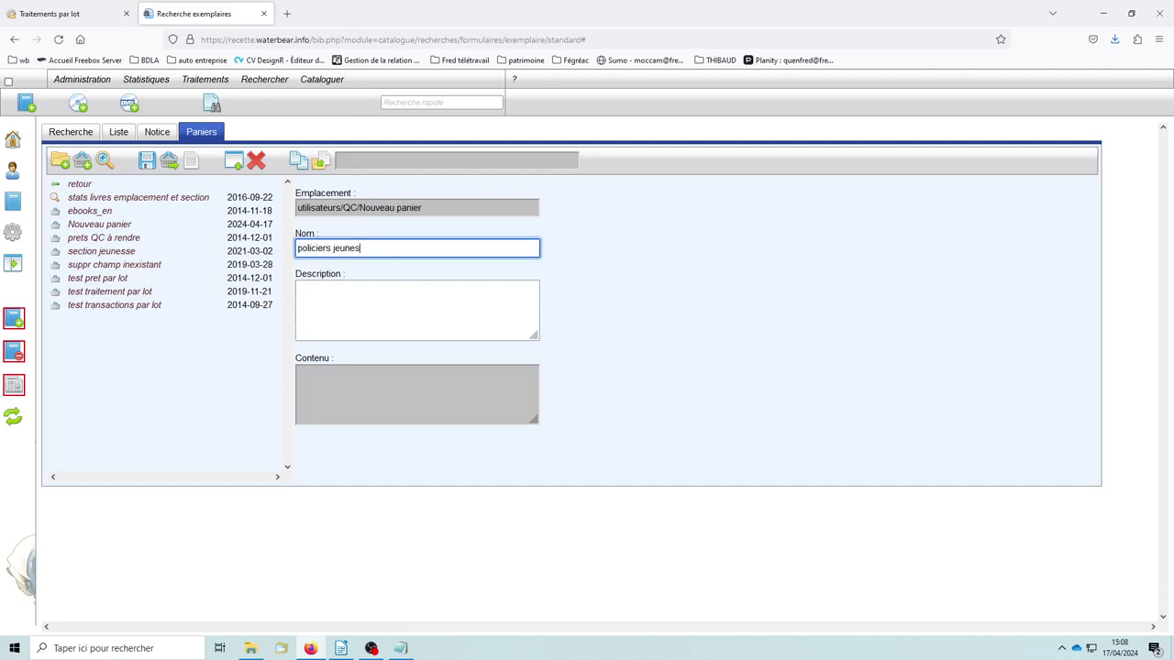
pyautogui.write('se')
pyautogui.click(147, 162)
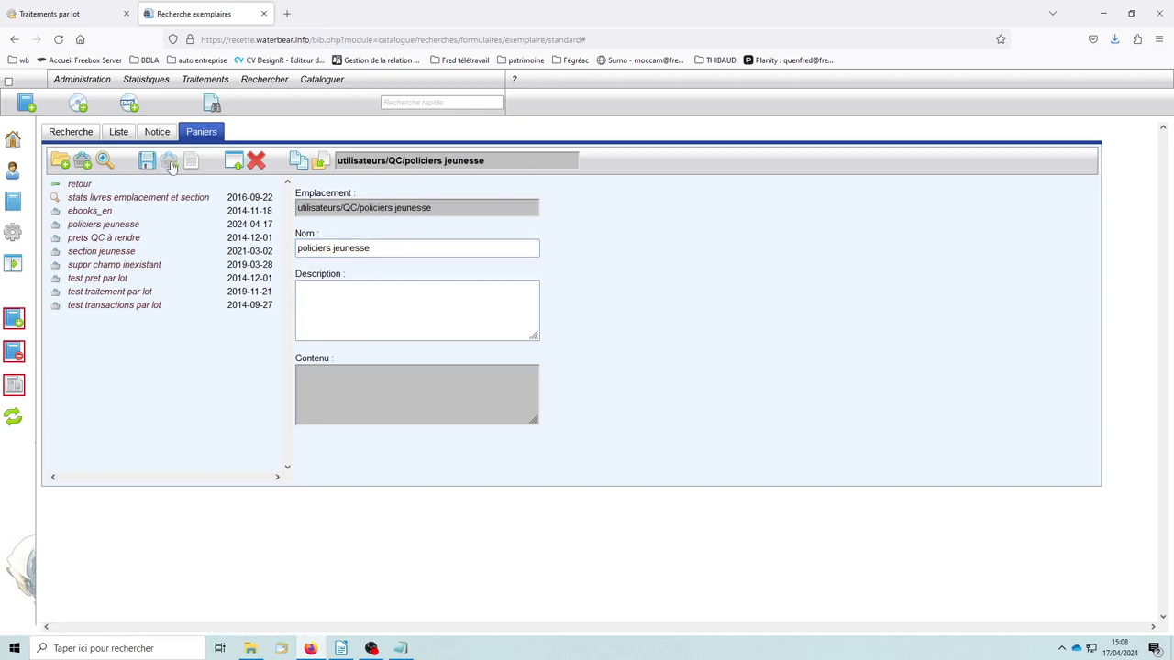
# Add all the copies found by the search to the current basket and display the contents of "policiers jeunesse"
pyautogui.click(119, 135)
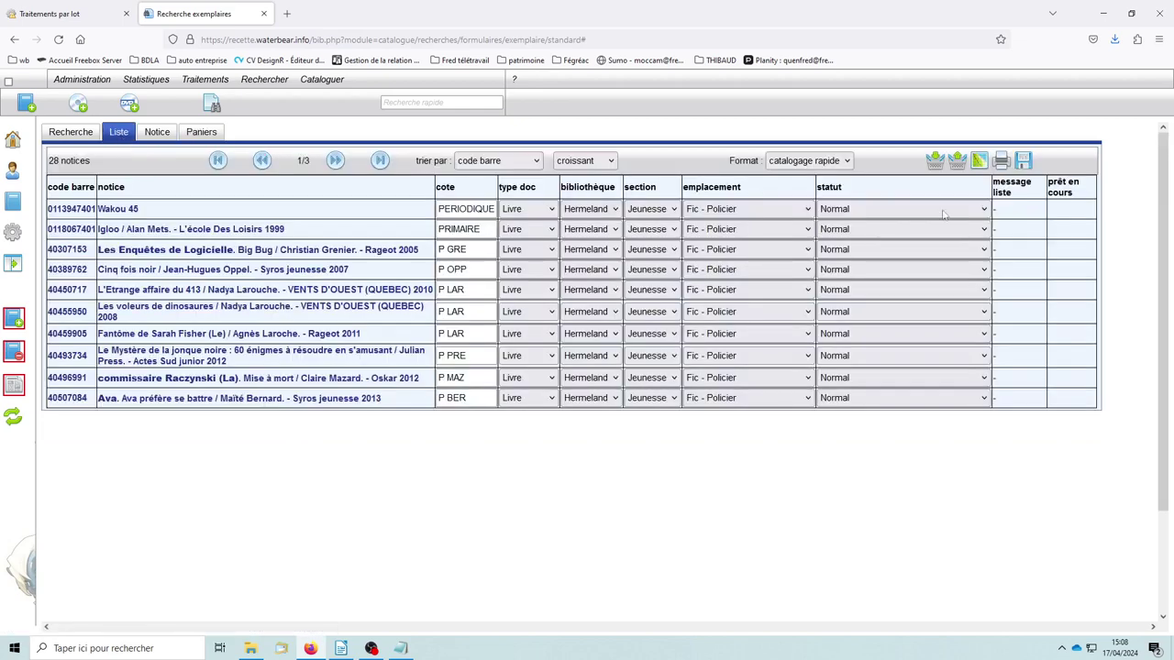
pyautogui.click(935, 161)
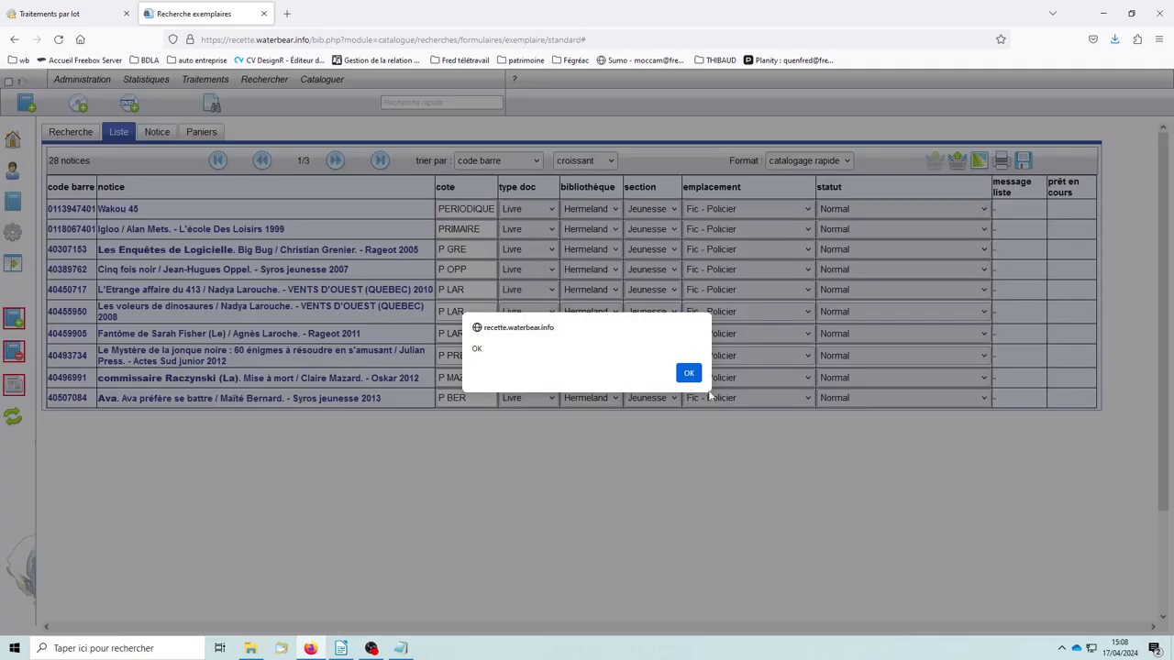
pyautogui.click(689, 372)
pyautogui.click(200, 134)
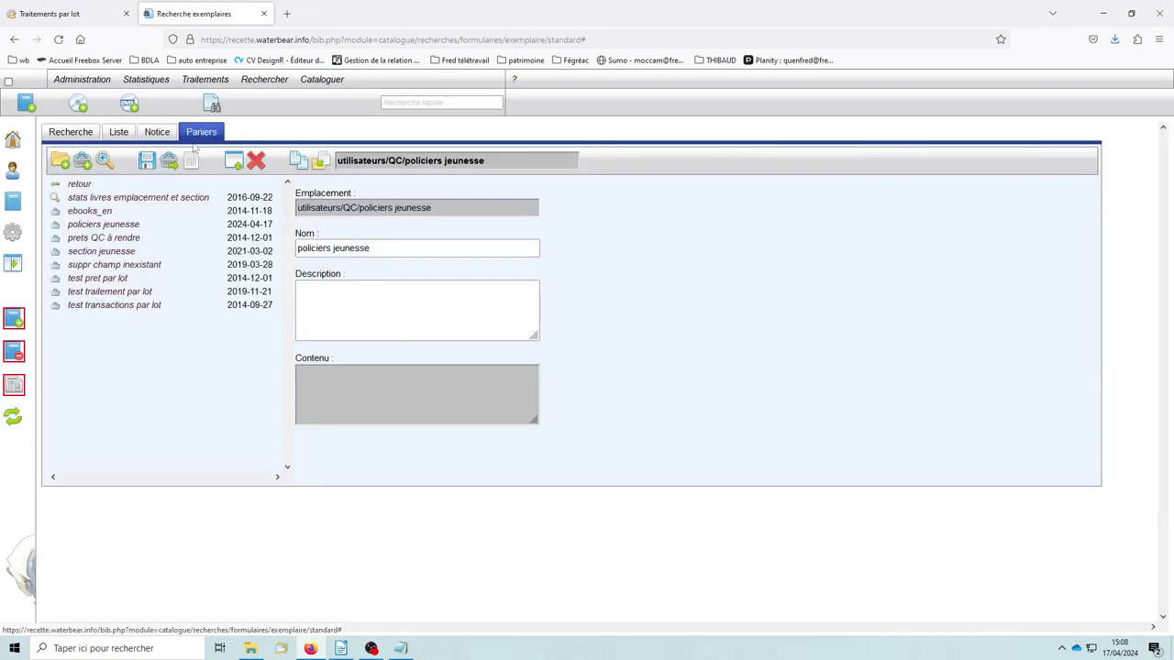
pyautogui.click(89, 228)
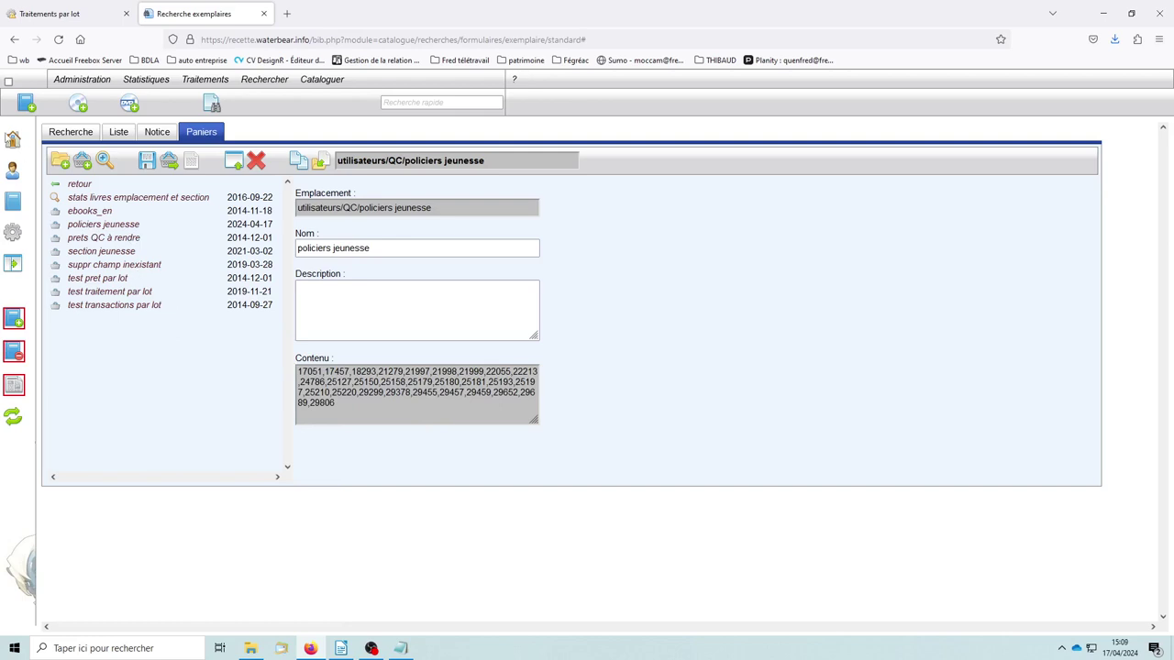
# Search the copies by batch of barcodes (lot de codes barres), using the full barcode list copied from the Notepad file
pyautogui.click(13, 138)
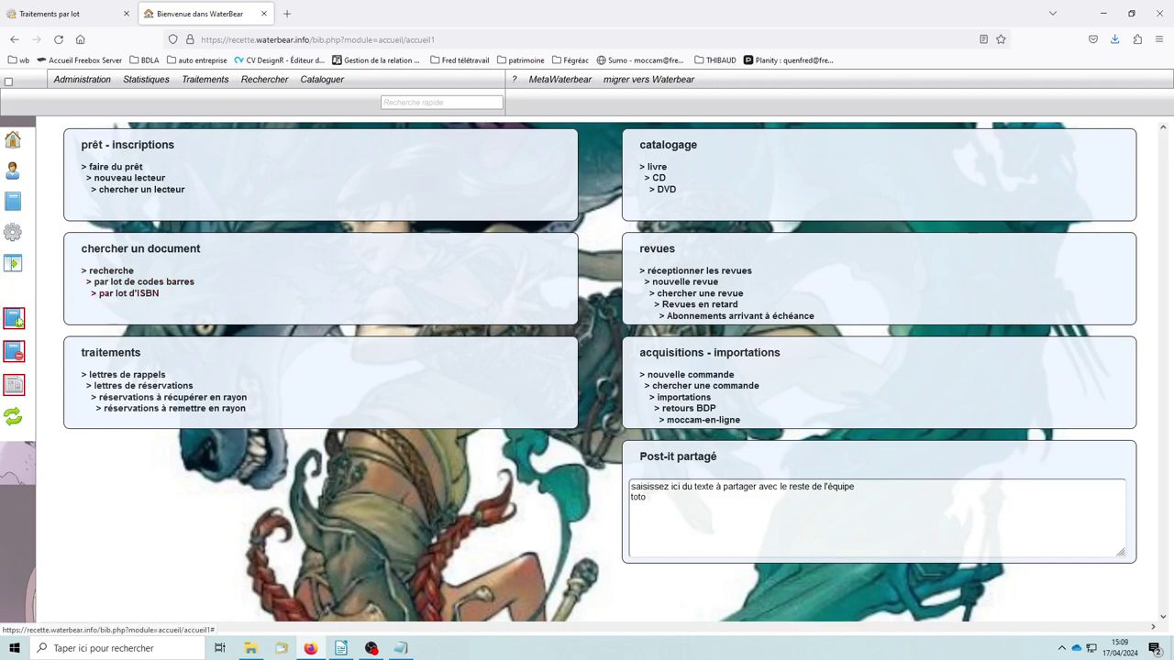
pyautogui.click(128, 283)
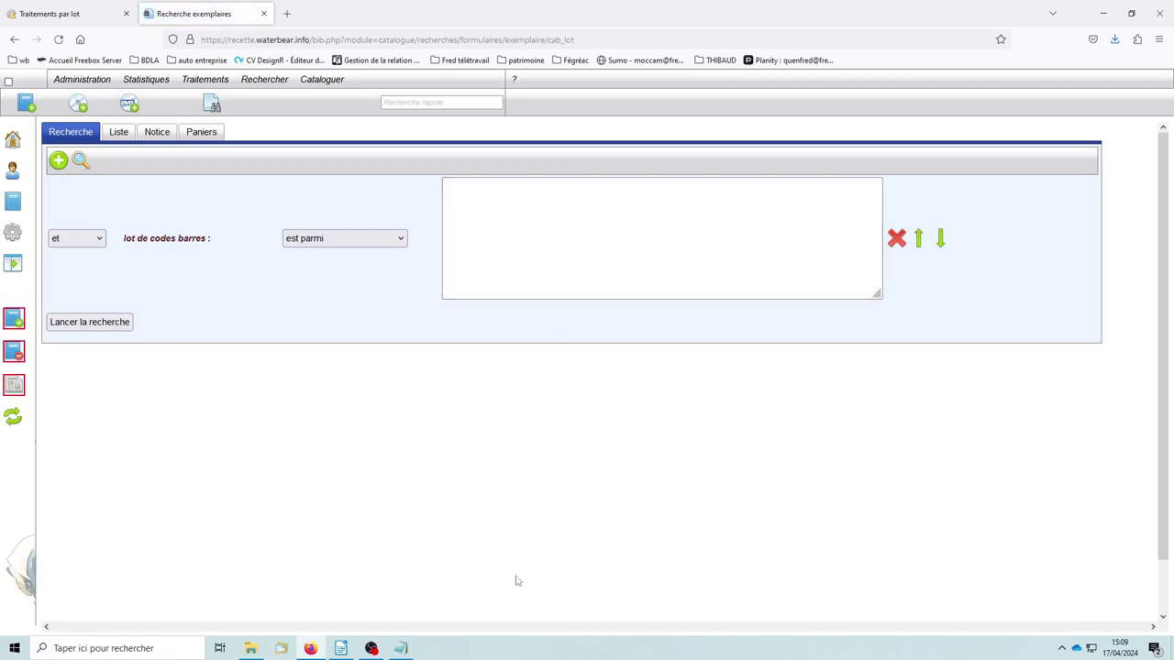
pyautogui.click(497, 207)
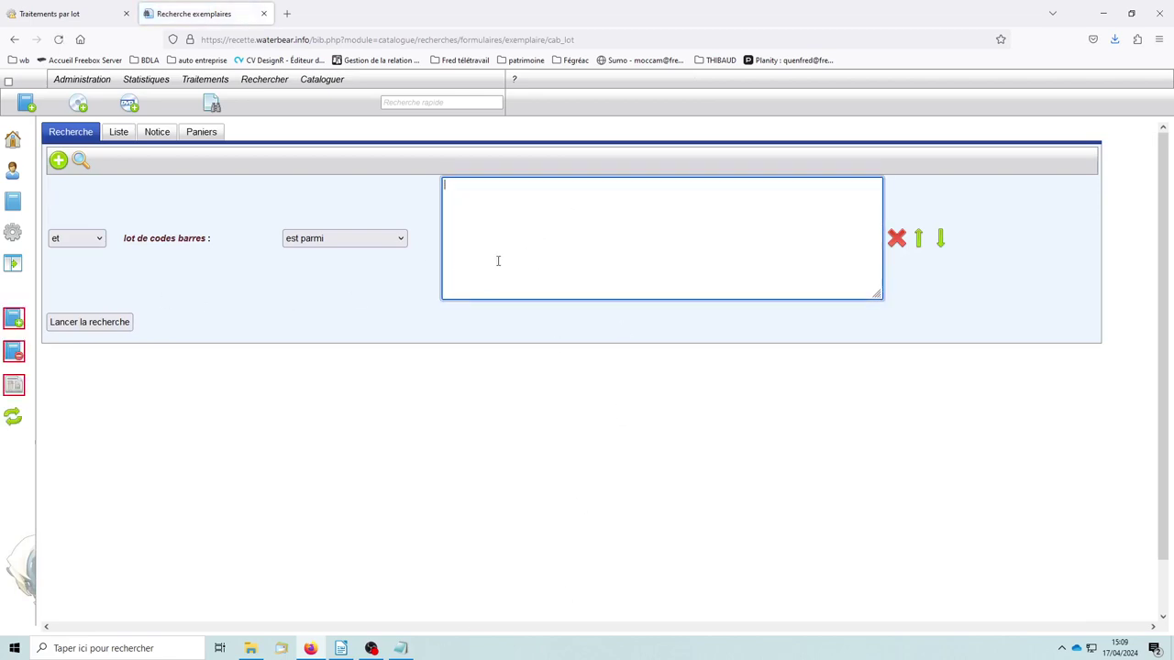
pyautogui.click(401, 648)
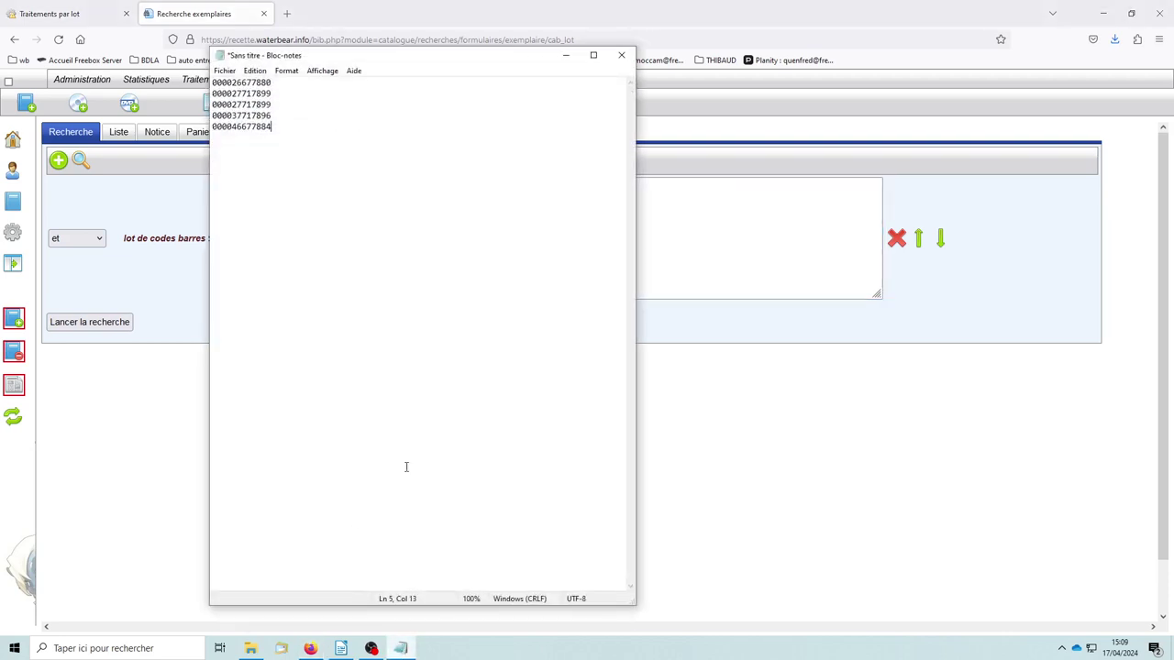
pyautogui.hotkey('ctrl', 'a')
pyautogui.hotkey('ctrl', 'c')
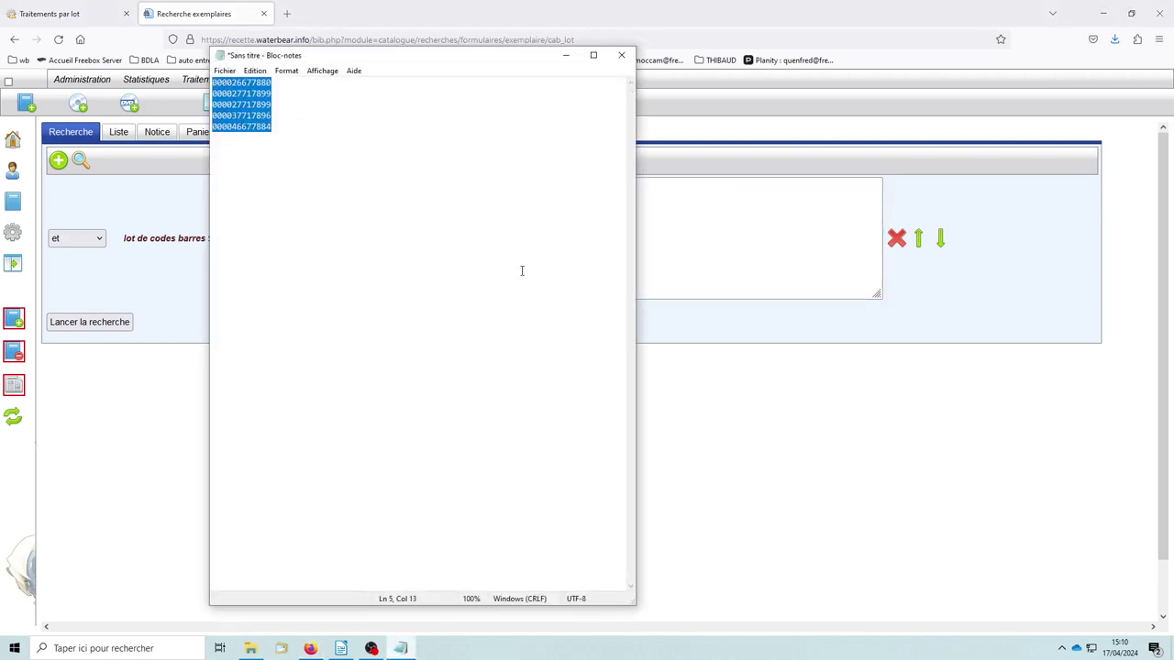
pyautogui.click(566, 55)
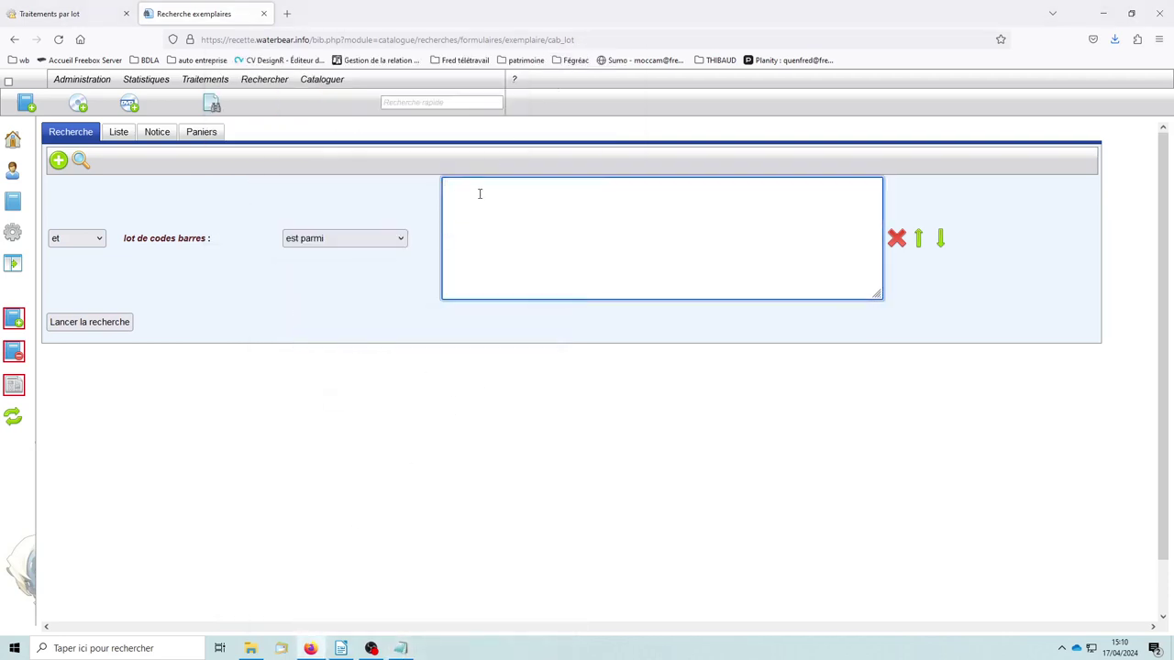
pyautogui.hotkey('ctrl', 'v')
pyautogui.click(87, 327)
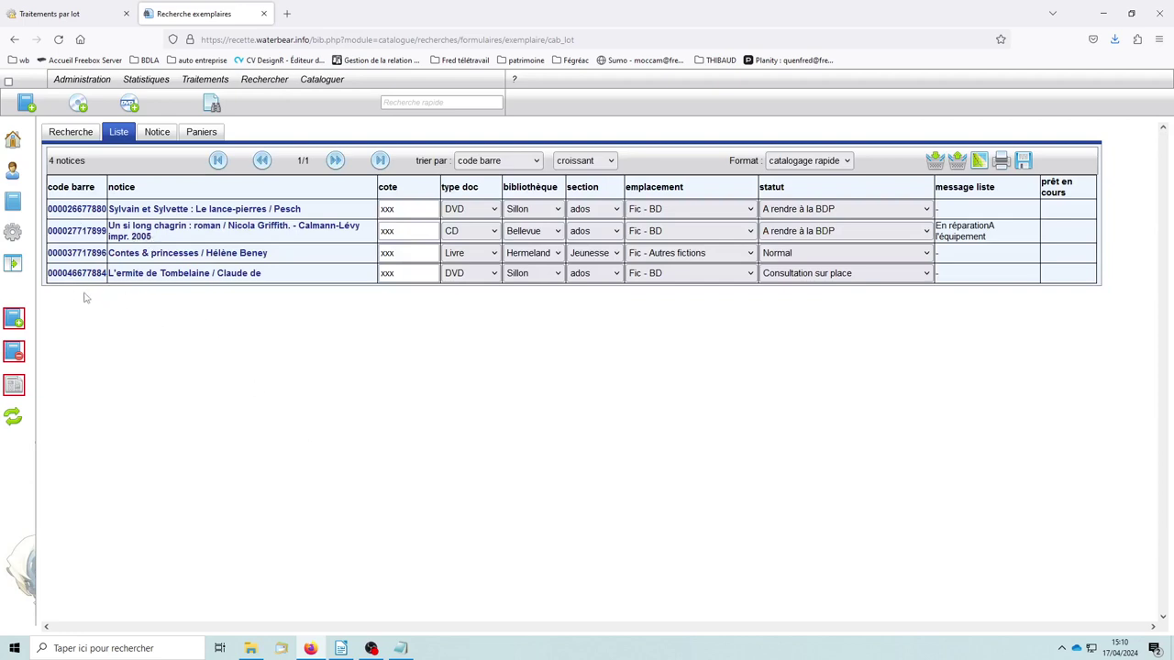
# Create a basket named "test traitement par lot 2" in the utilisateurs/QC folder and make it the current basket
pyautogui.click(204, 134)
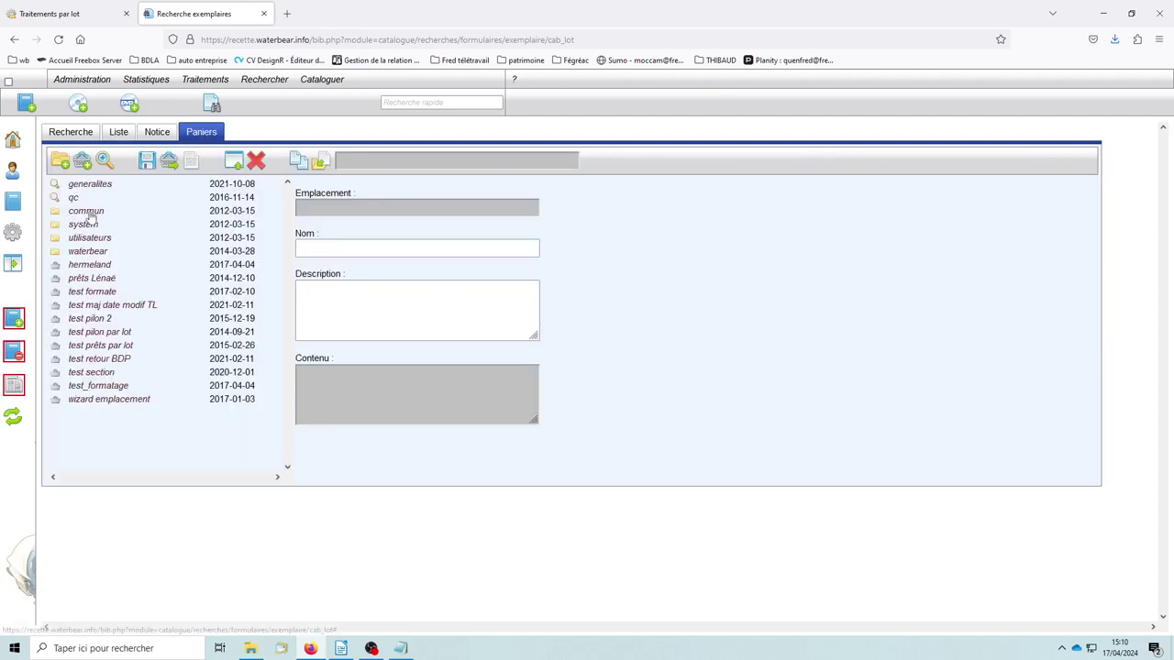
pyautogui.doubleClick(88, 241)
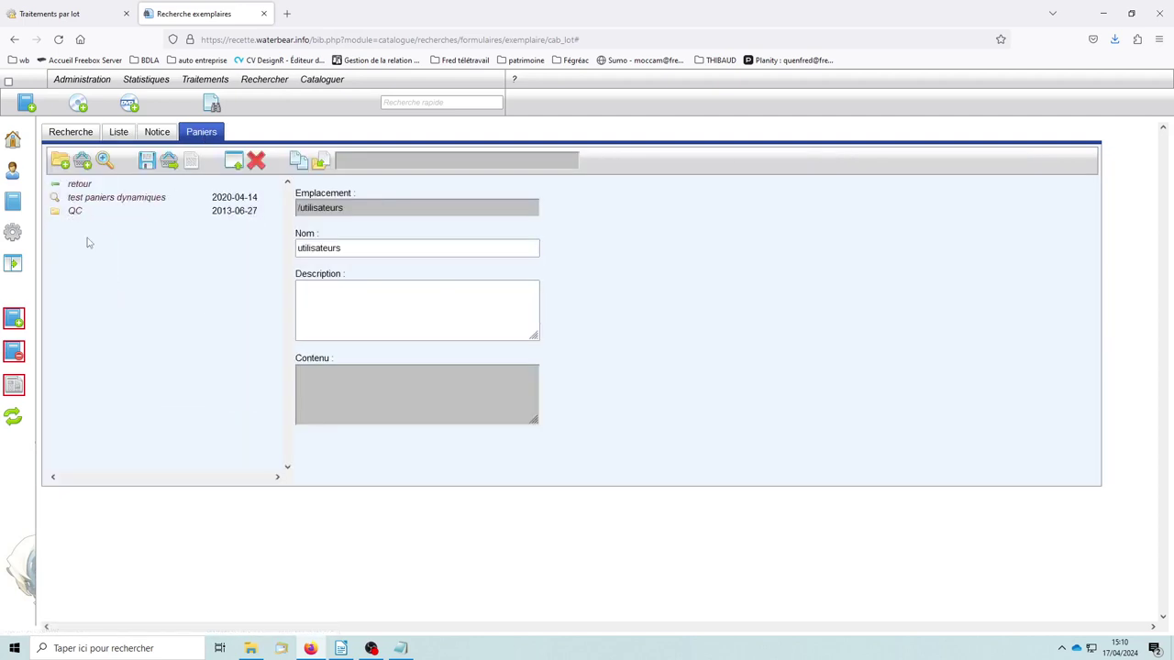
pyautogui.doubleClick(75, 213)
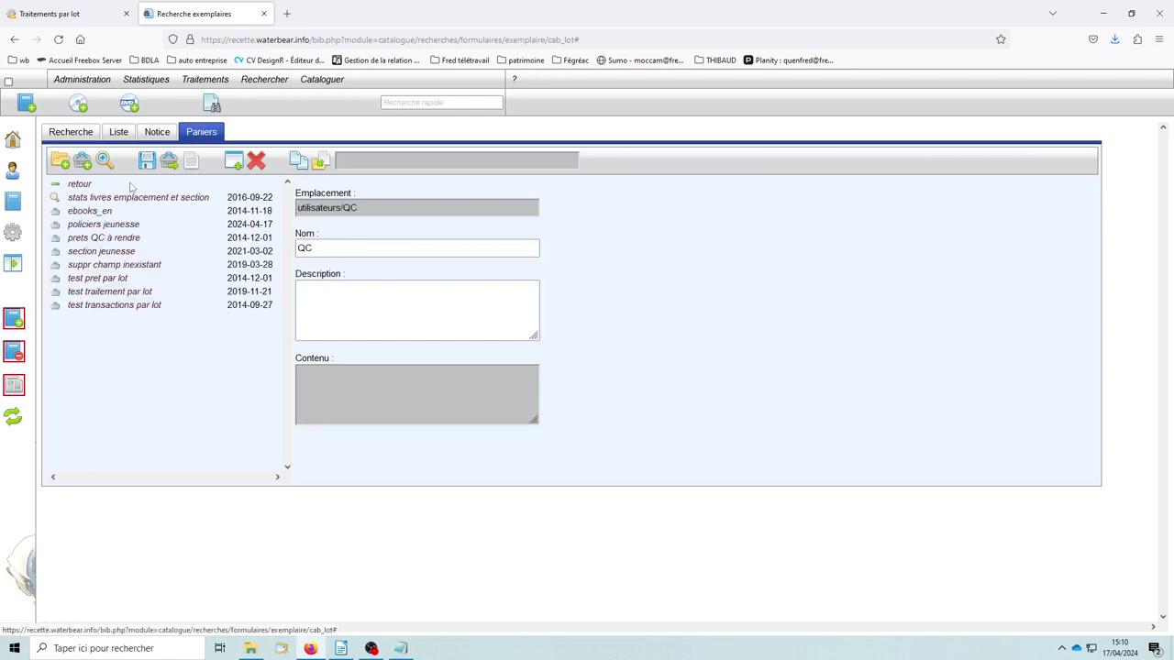
pyautogui.click(83, 164)
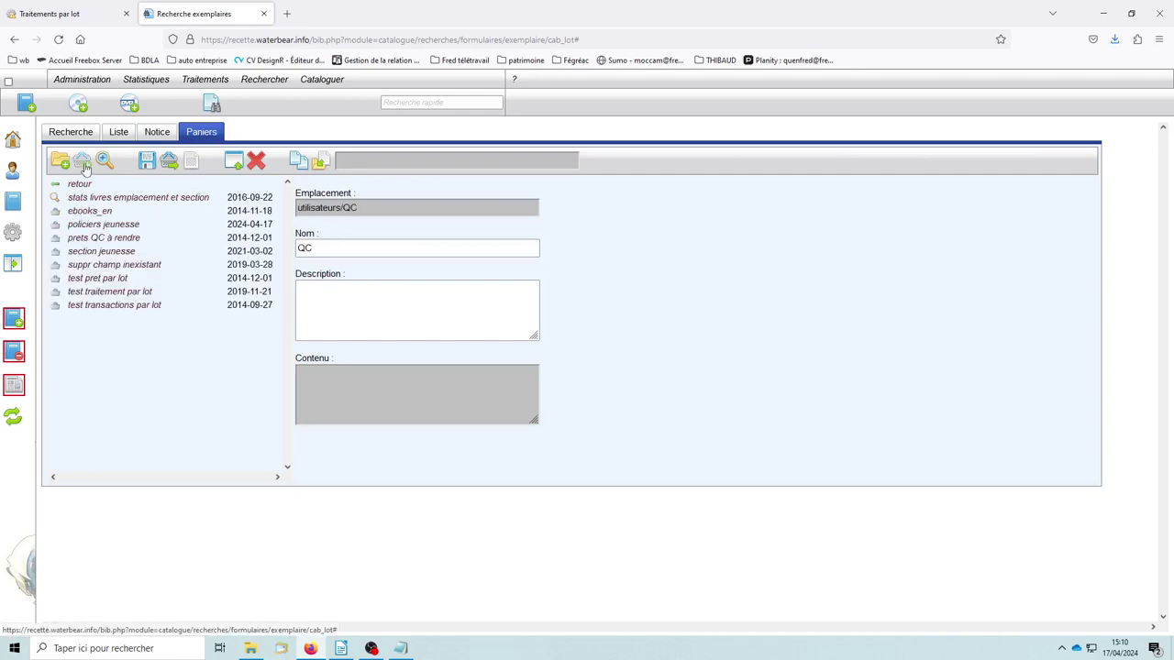
pyautogui.tripleClick(382, 249)
pyautogui.write('te')
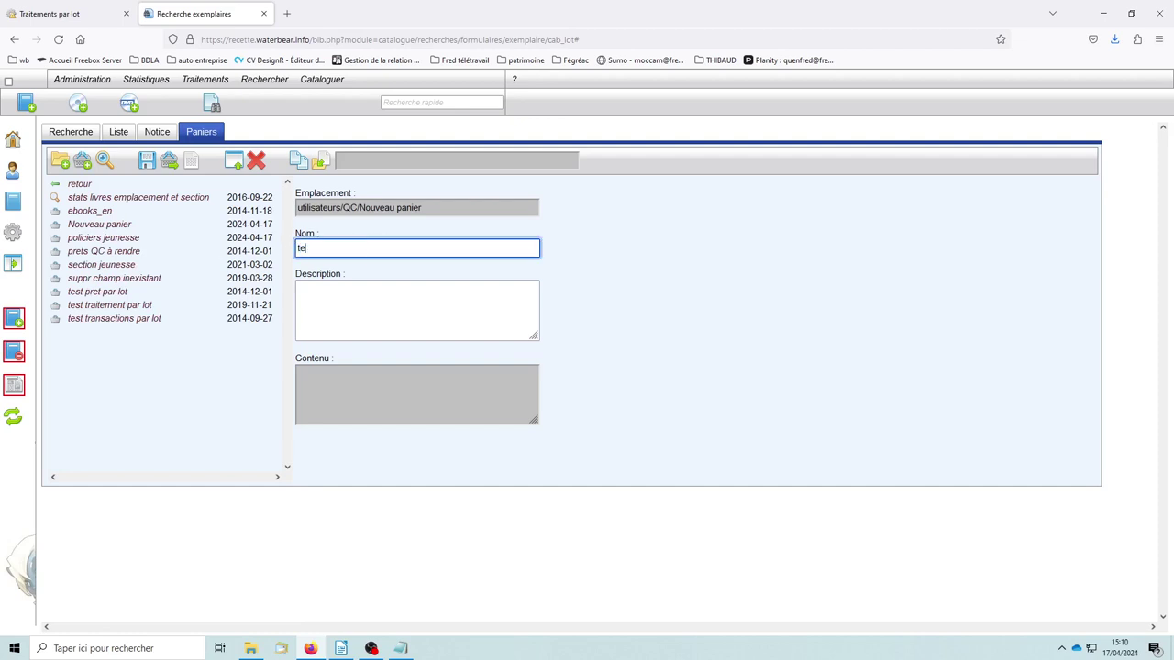
pyautogui.write('st traitement par lot')
pyautogui.click(146, 162)
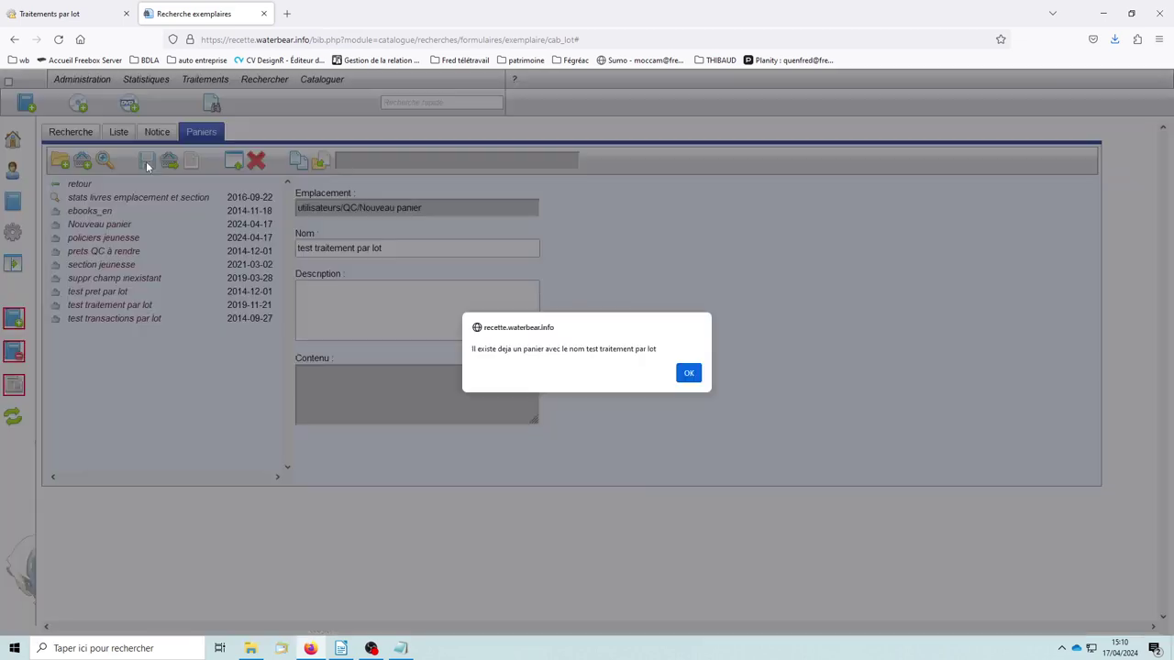
pyautogui.click(688, 374)
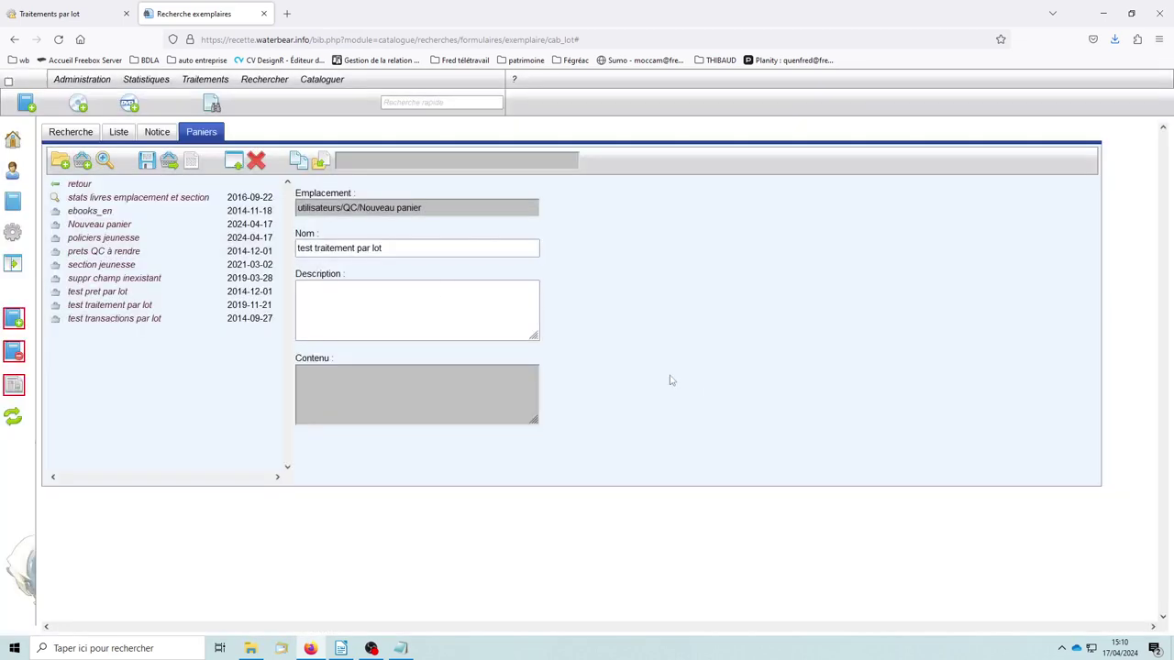
pyautogui.click(420, 253)
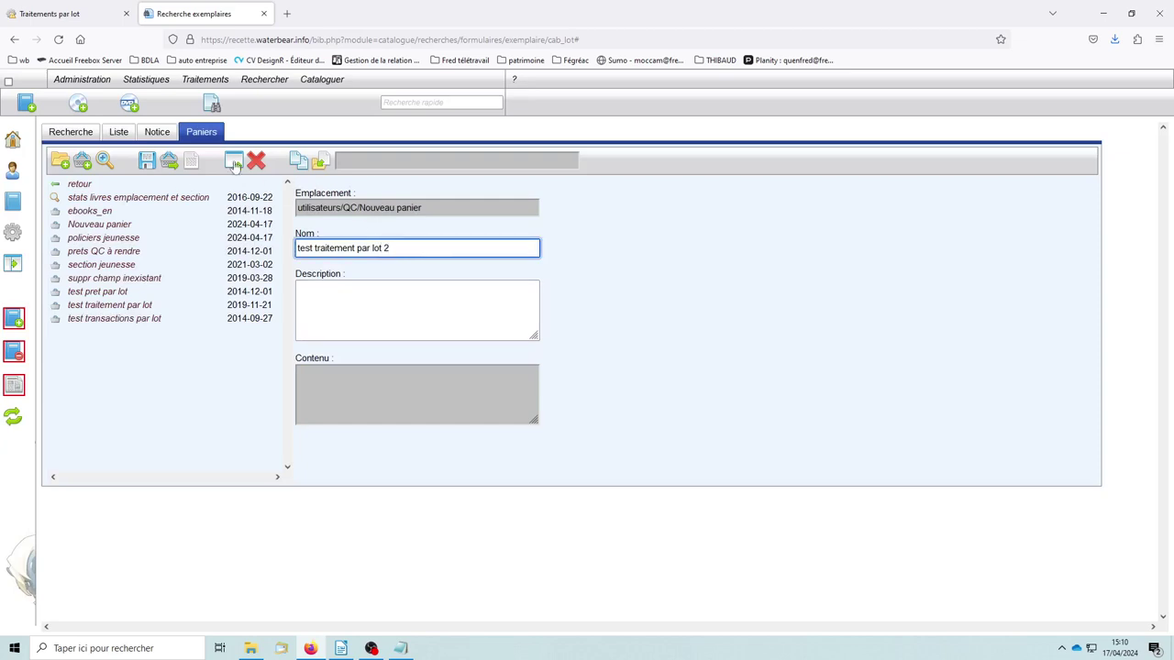
pyautogui.click(146, 162)
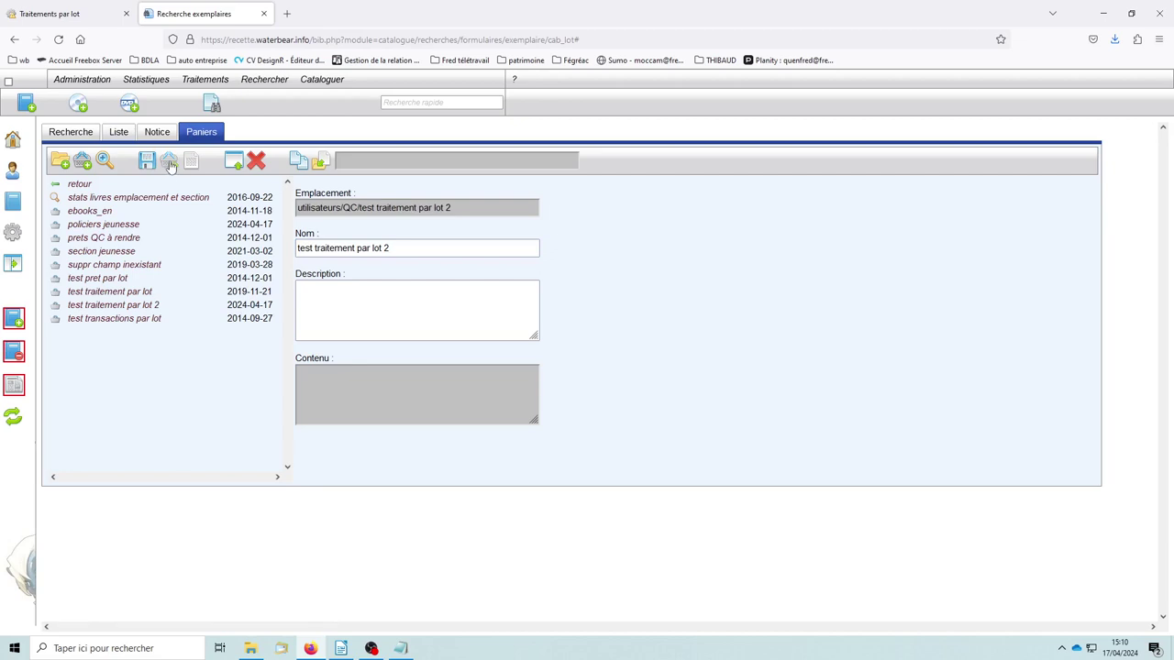
# Add all the copies from the barcode search to the current basket, and display the contents of both new baskets
pyautogui.click(118, 133)
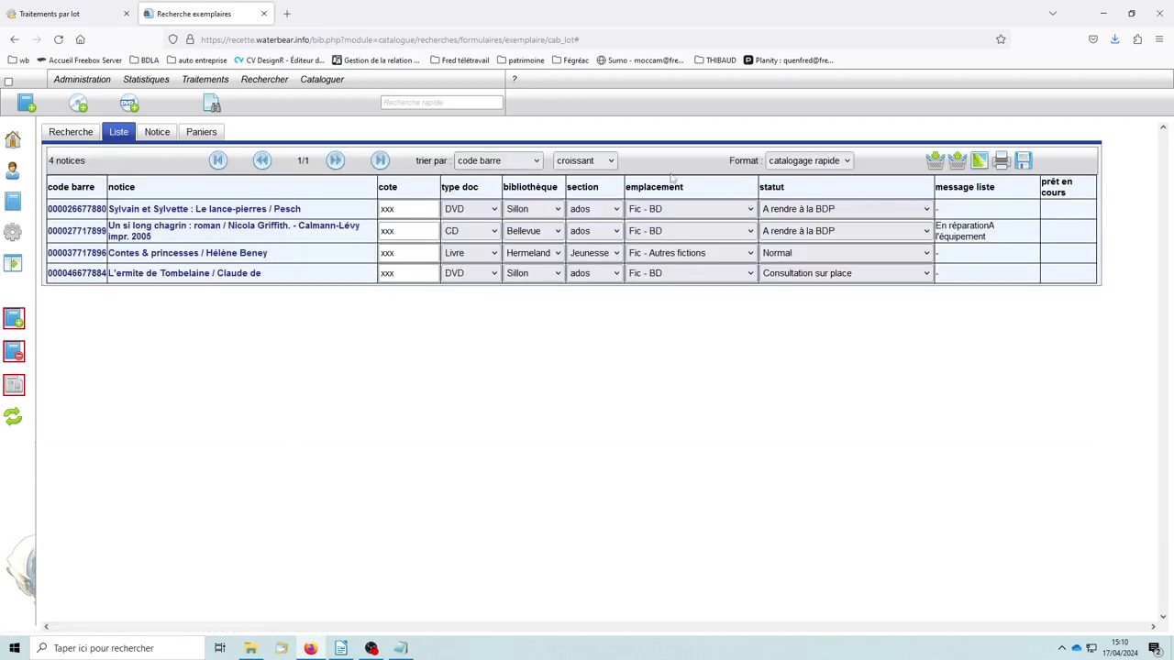
pyautogui.click(935, 163)
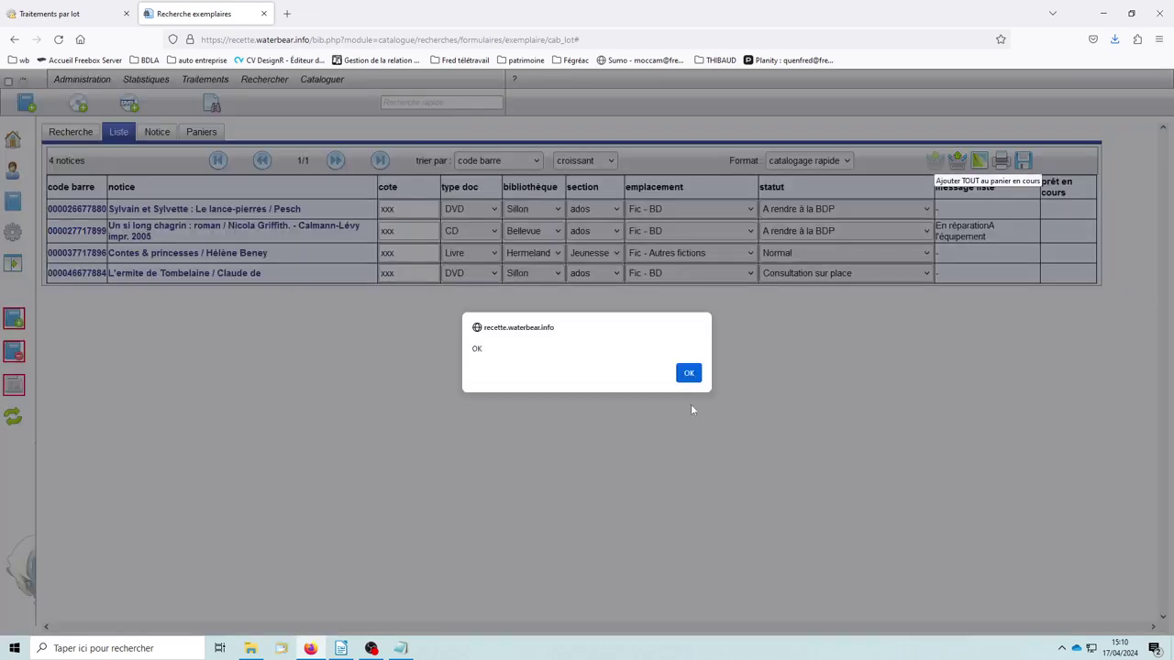
pyautogui.click(688, 372)
pyautogui.click(203, 133)
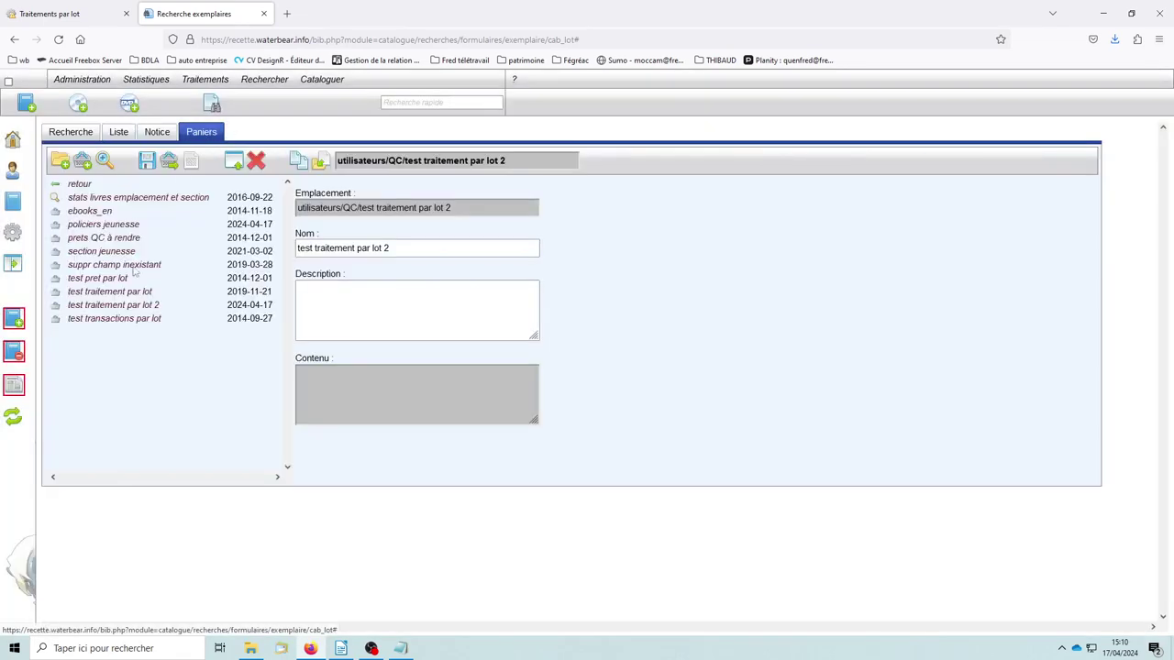
pyautogui.click(108, 308)
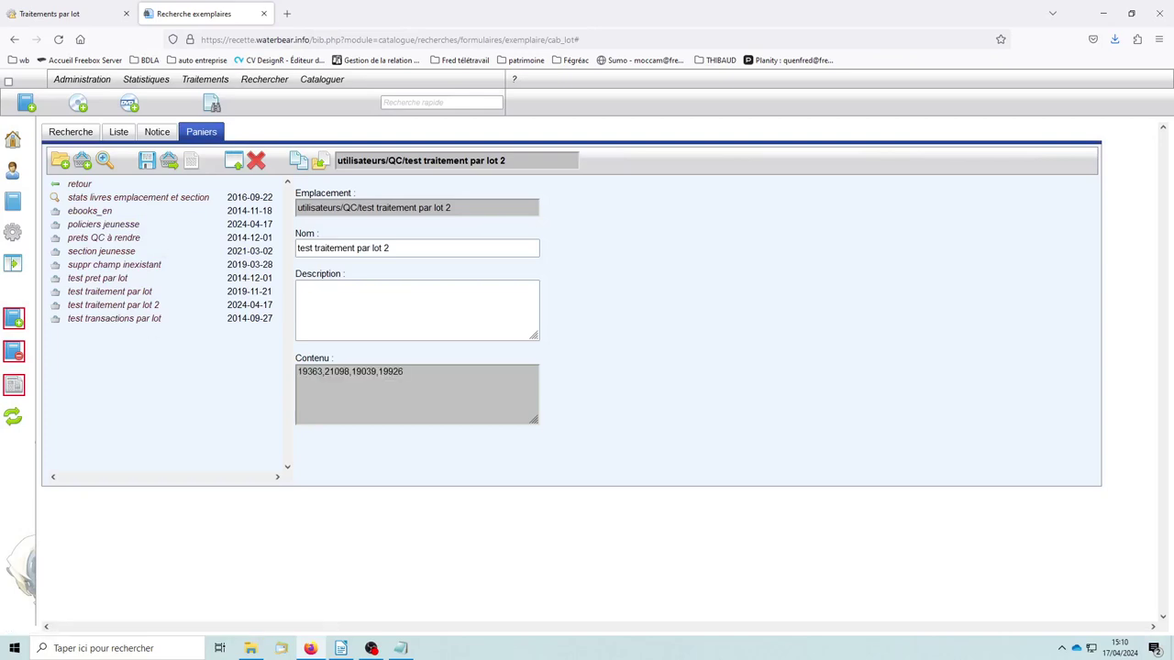
pyautogui.click(82, 230)
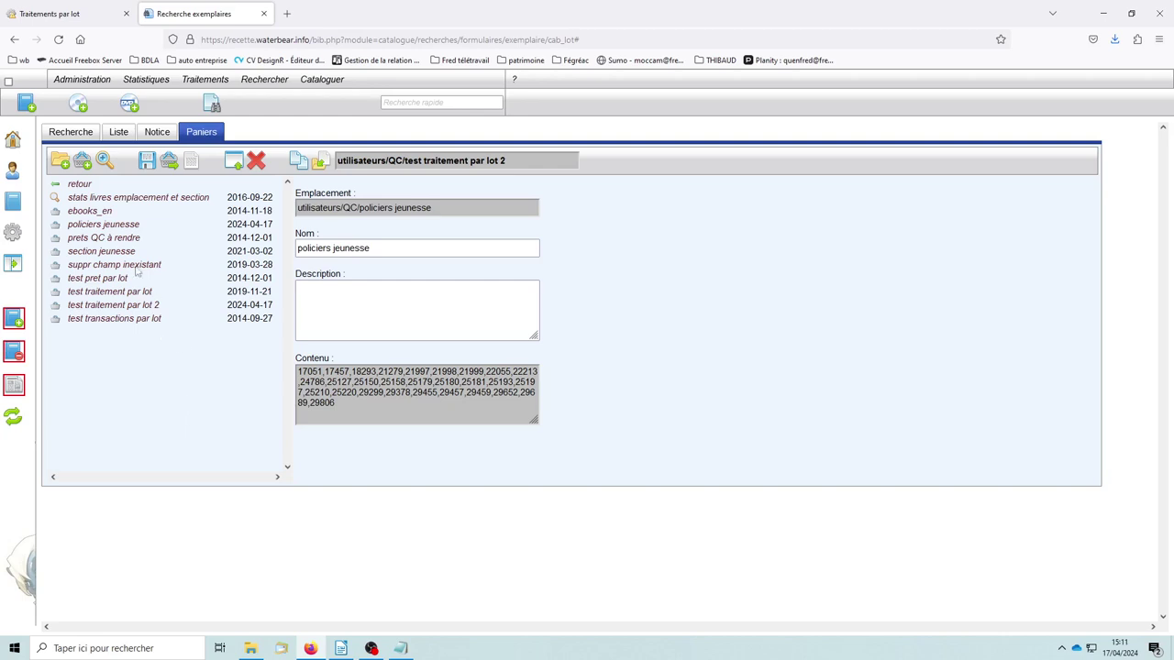
# Open the batch processing form (Traitements par lot) from the home page and set the object type to "exemplaire"
pyautogui.click(13, 138)
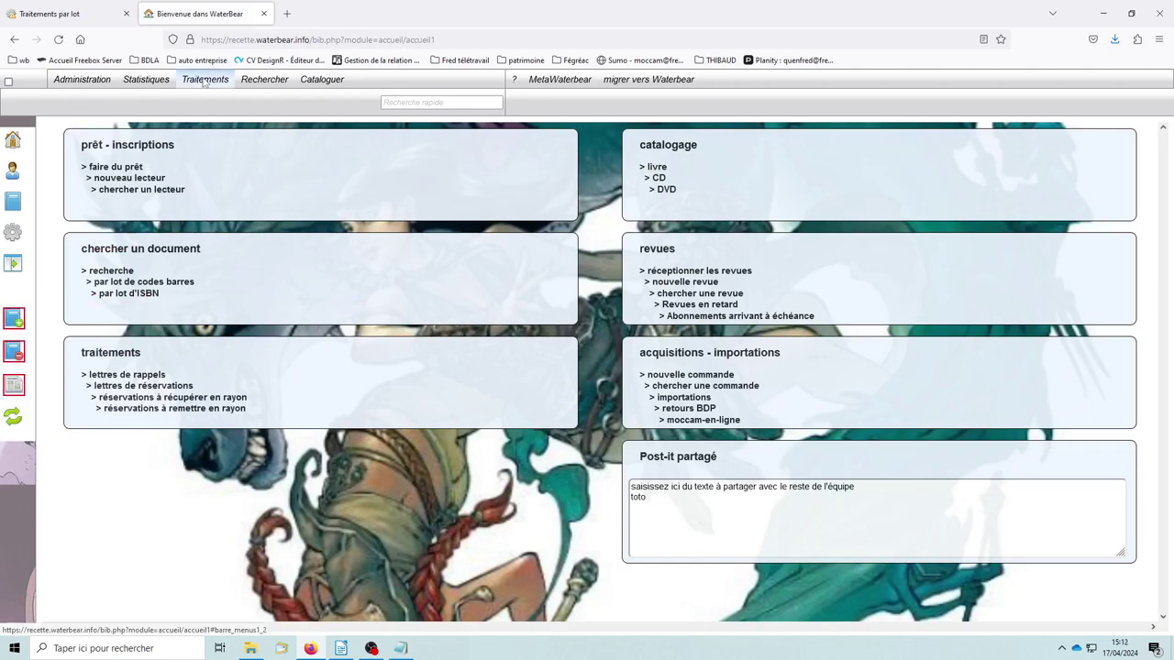
pyautogui.click(207, 81)
pyautogui.click(216, 99)
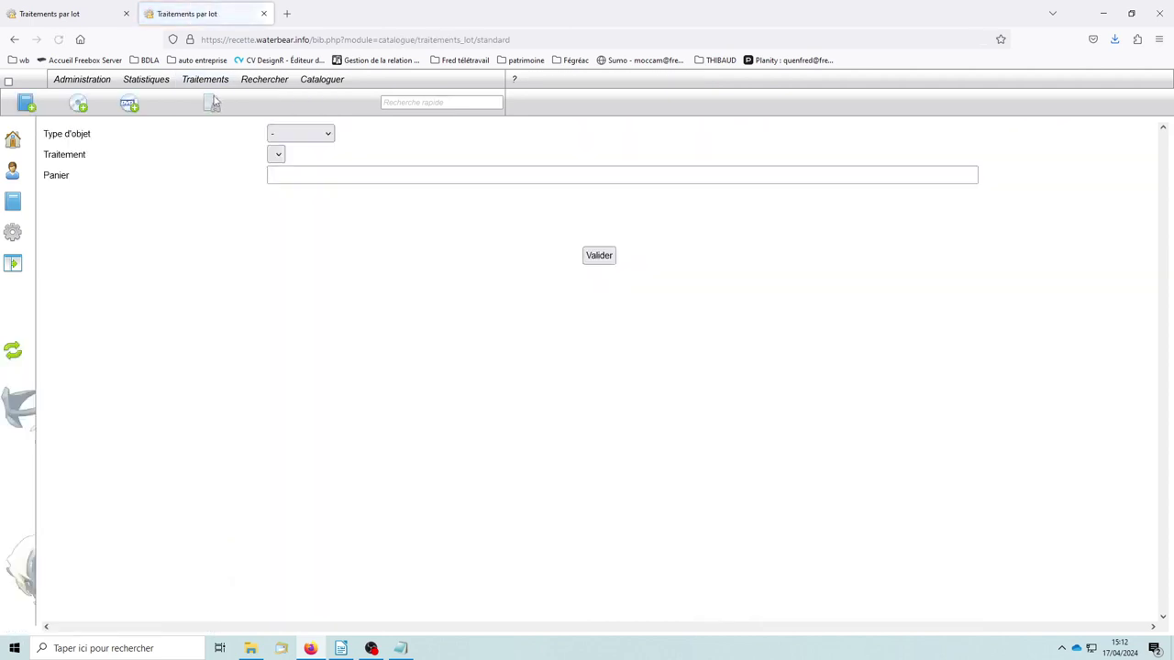
pyautogui.click(313, 140)
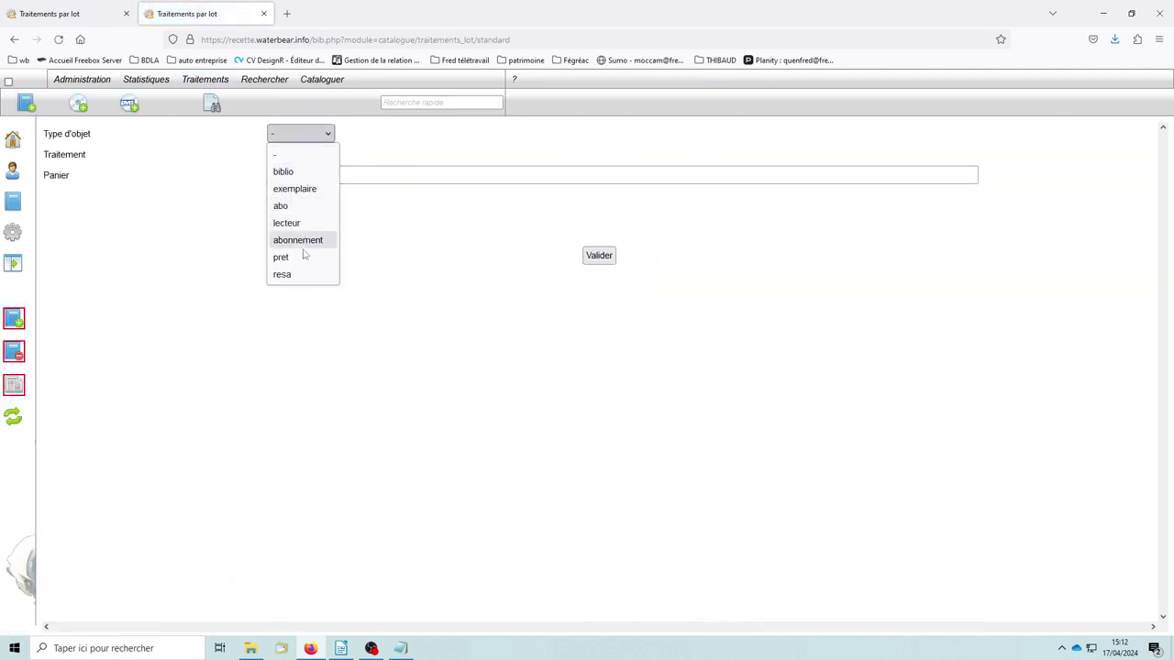
pyautogui.click(303, 193)
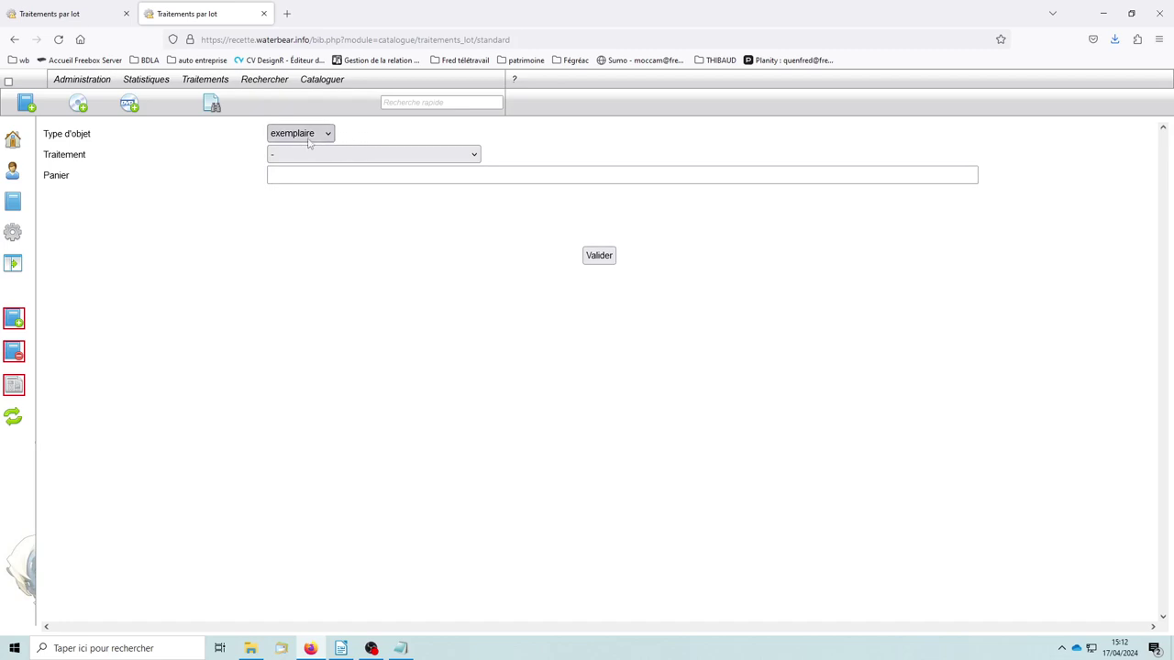
# Compare the batch treatments offered for the "exemplaire" and "biblio" object types, ending on "exemplaire"
pyautogui.click(322, 158)
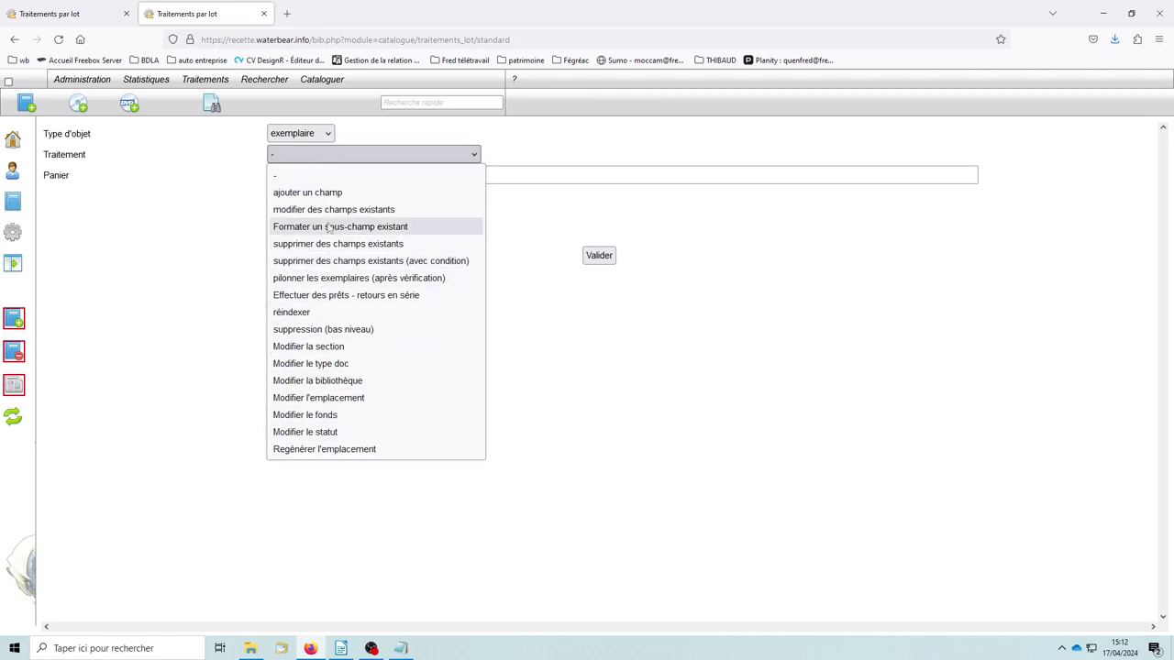
pyautogui.click(207, 266)
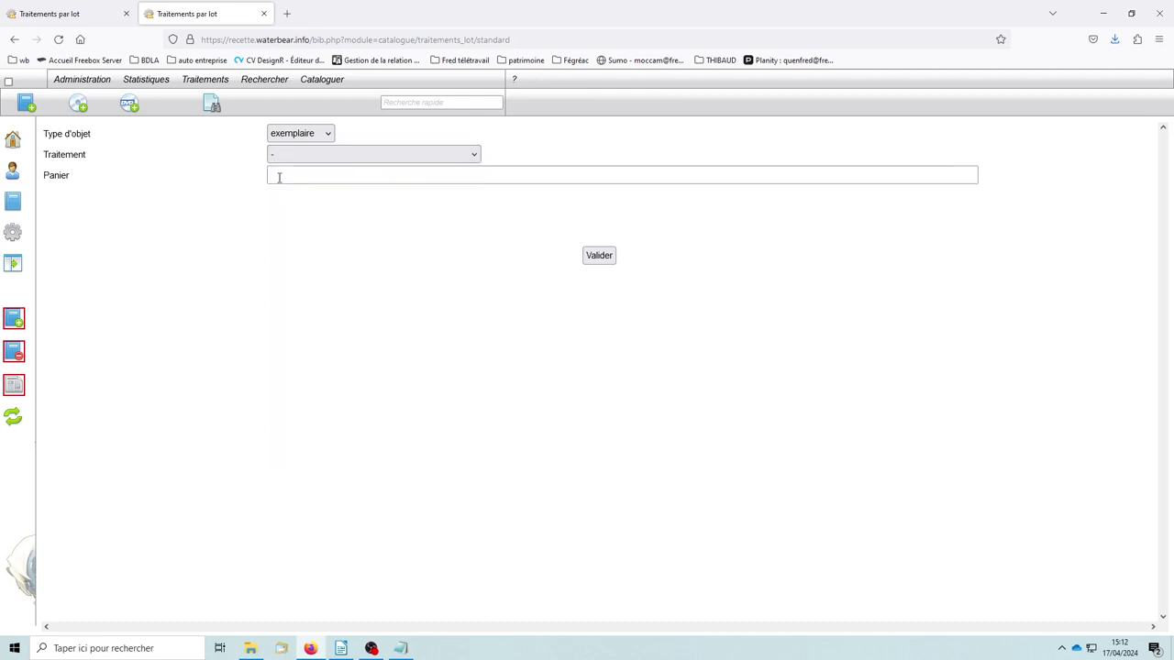
pyautogui.click(296, 135)
pyautogui.click(291, 174)
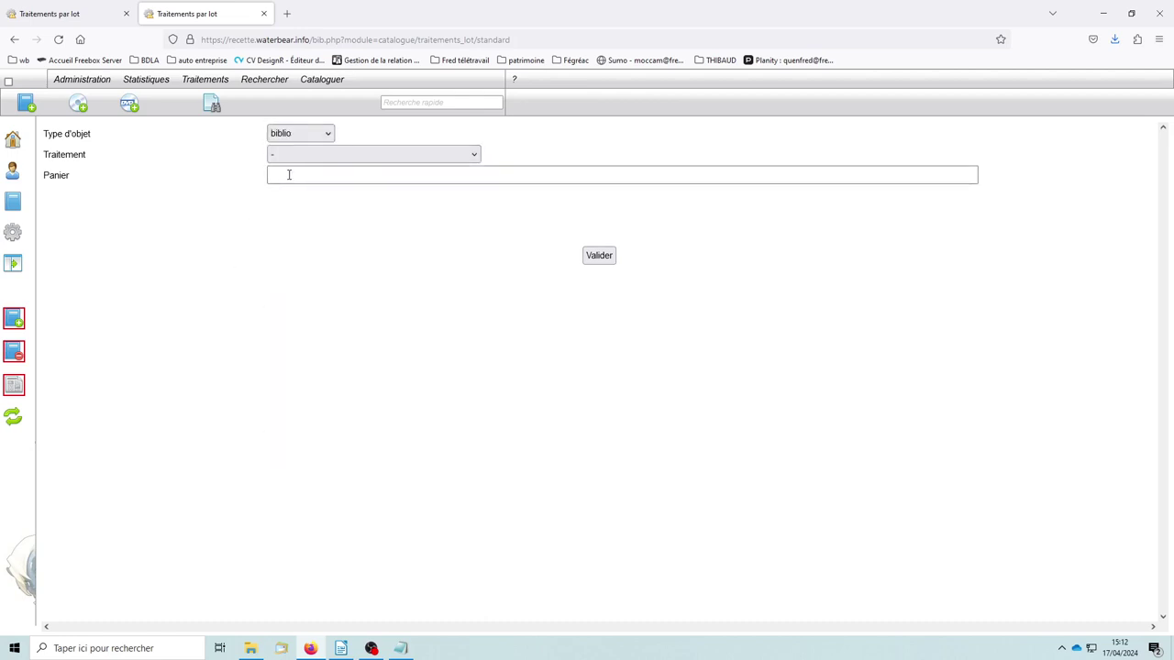
pyautogui.click(308, 159)
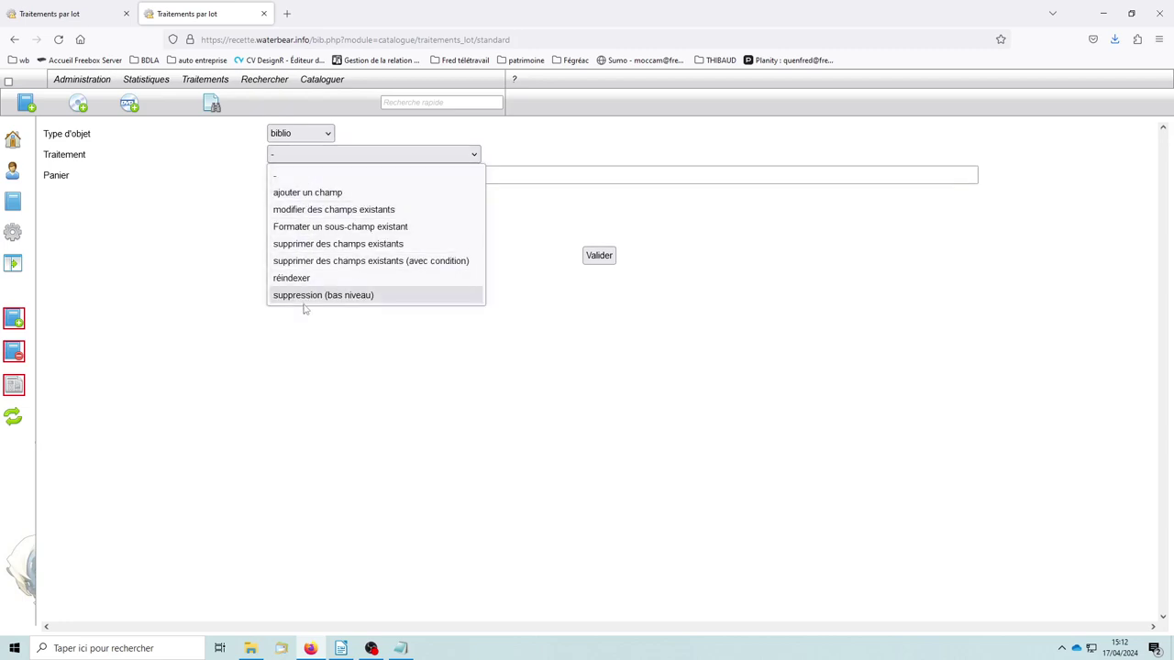
pyautogui.click(222, 275)
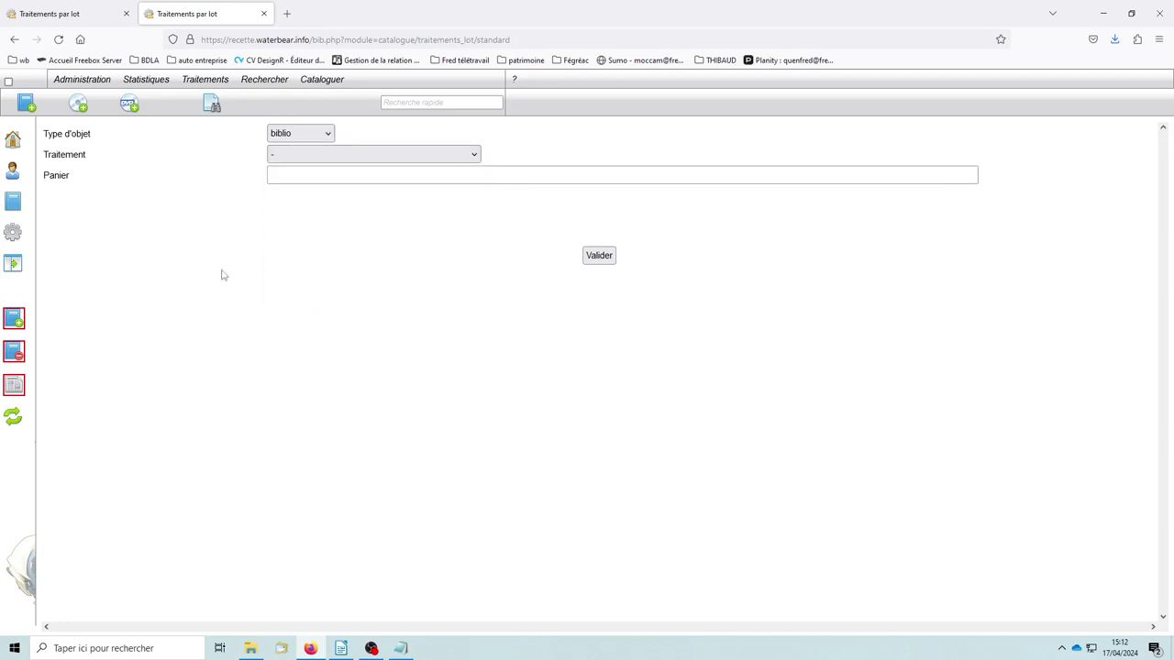
pyautogui.click(304, 135)
pyautogui.click(297, 190)
pyautogui.click(276, 156)
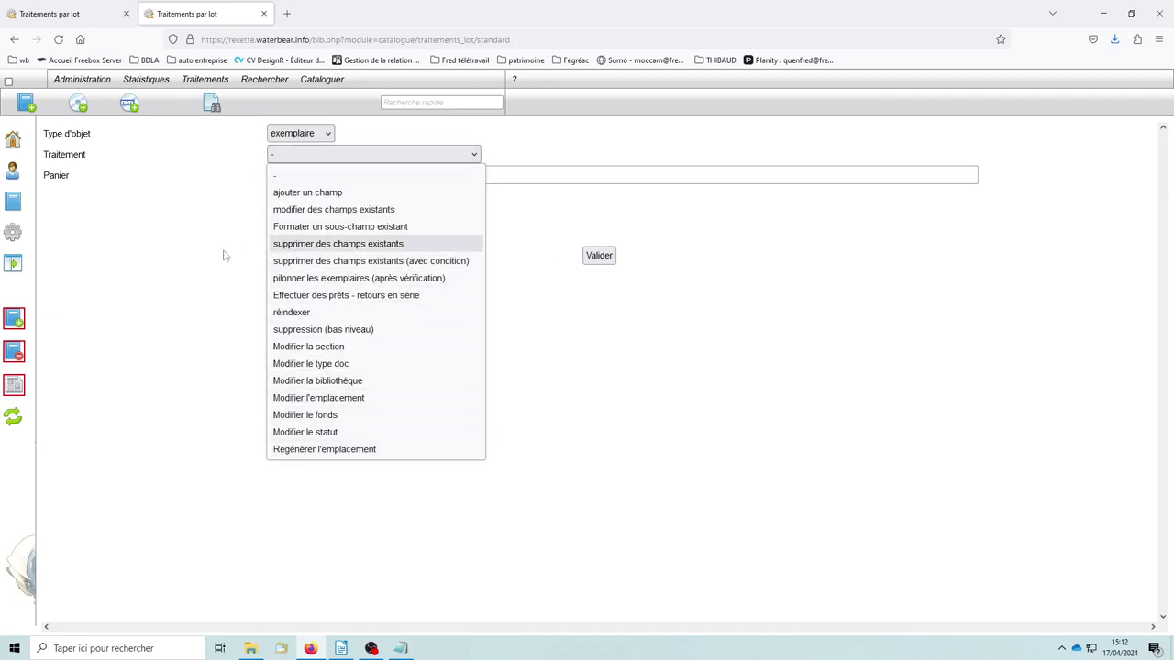
pyautogui.click(194, 265)
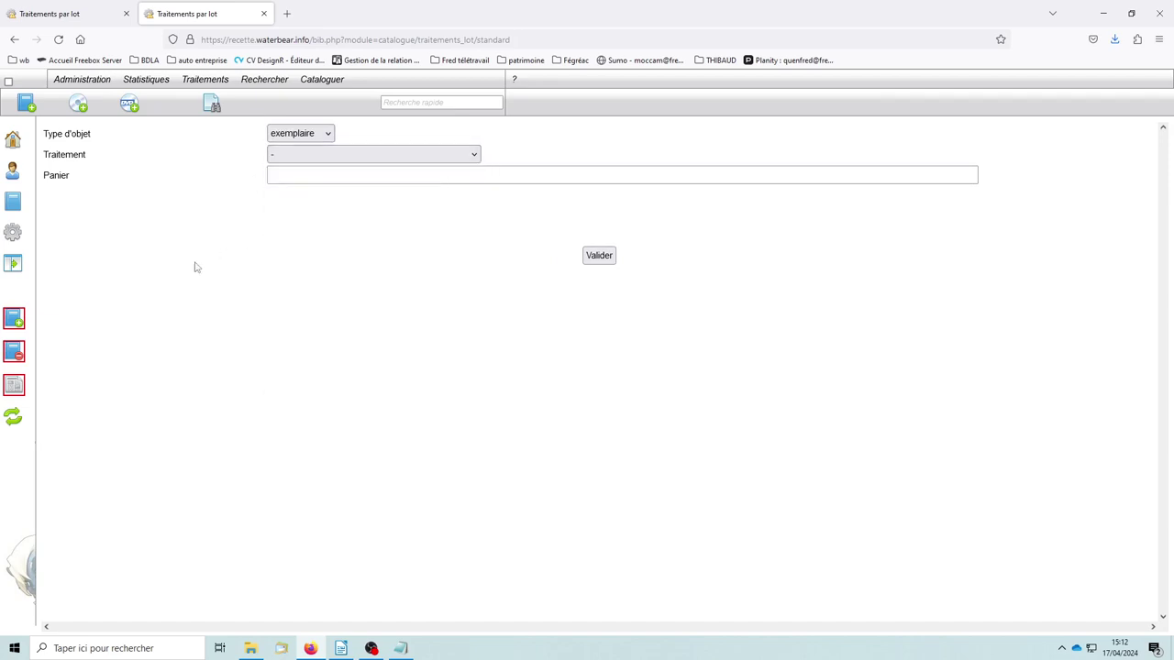
pyautogui.click(315, 161)
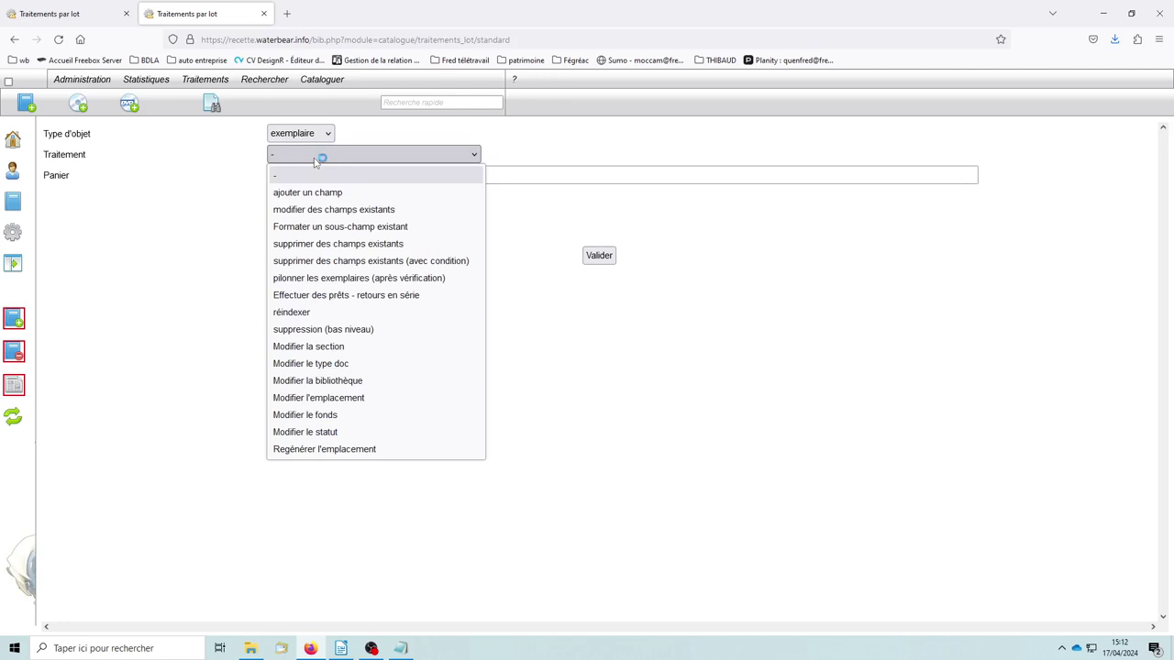
pyautogui.click(312, 175)
pyautogui.click(306, 178)
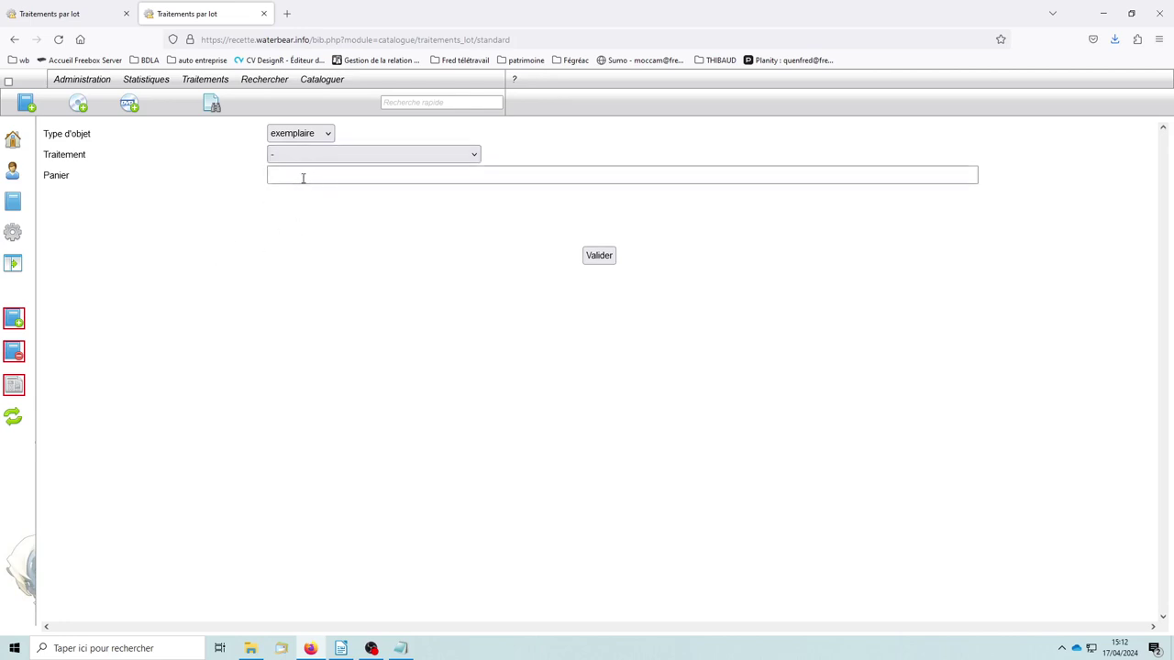
pyautogui.click(303, 177)
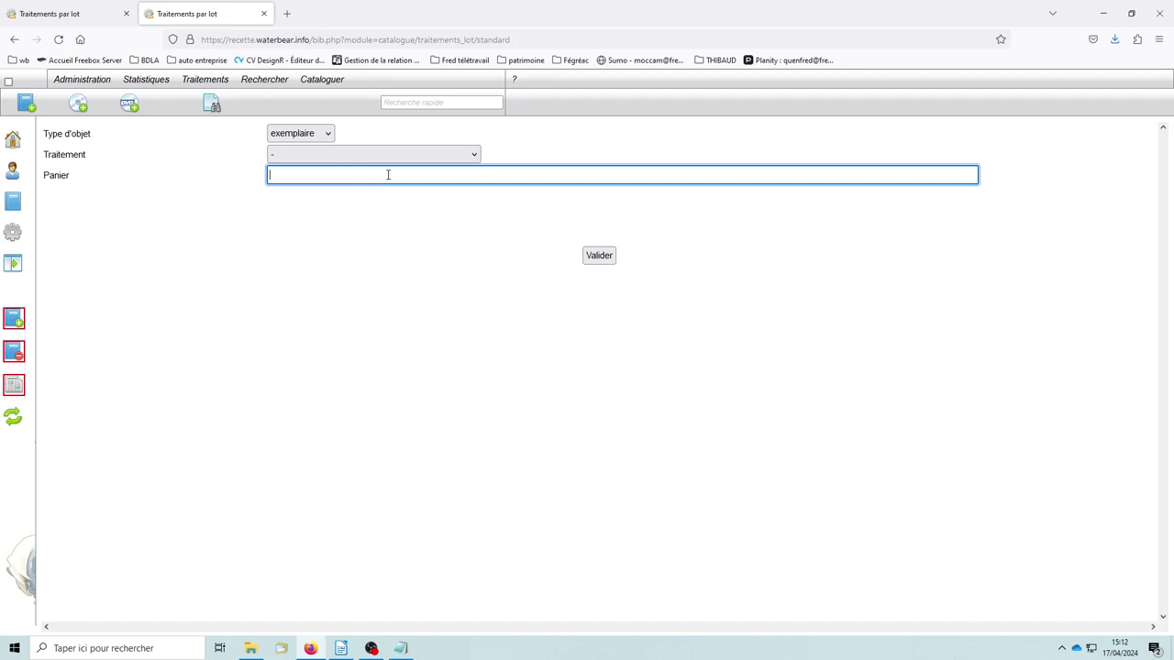
# Choose the "réindexer" treatment for the copies
pyautogui.click(310, 156)
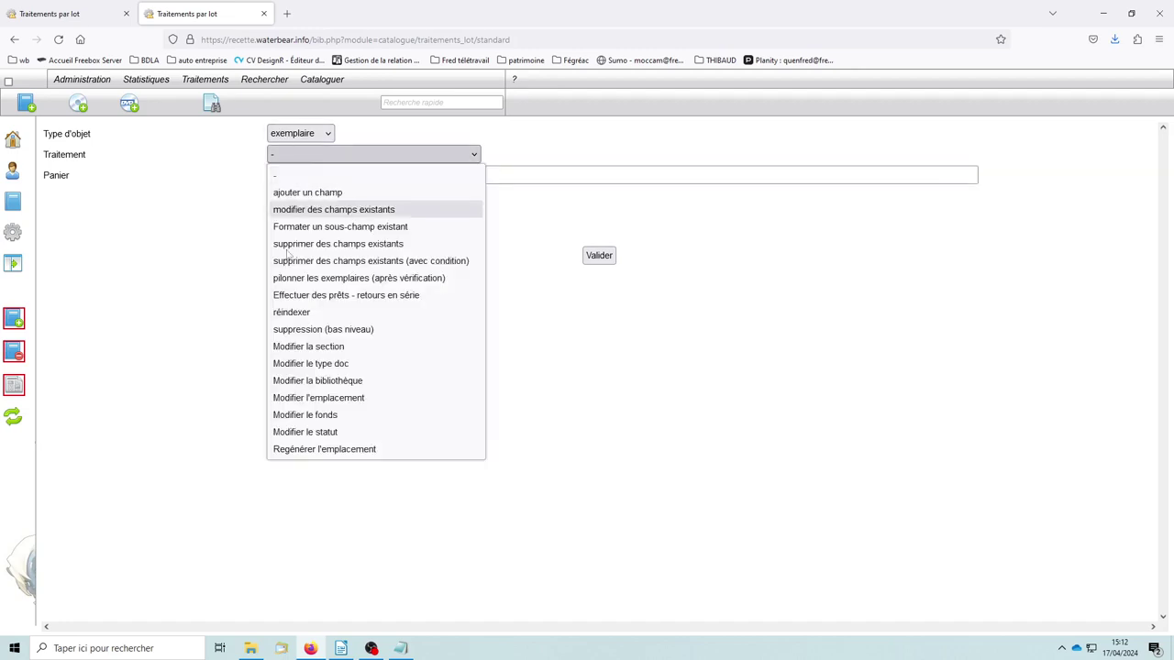
pyautogui.click(292, 313)
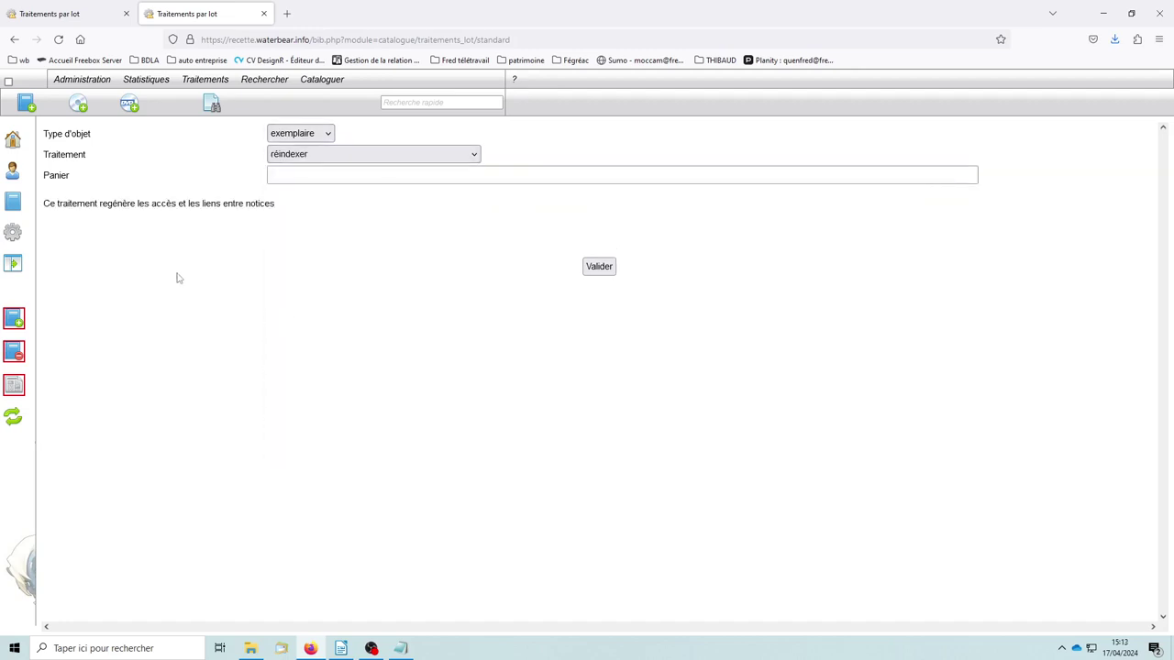
pyautogui.click(312, 174)
# Set the treatment to "Modifier la section" and choose the utilisateurs/QC/policiers jeunesse basket
pyautogui.click(318, 156)
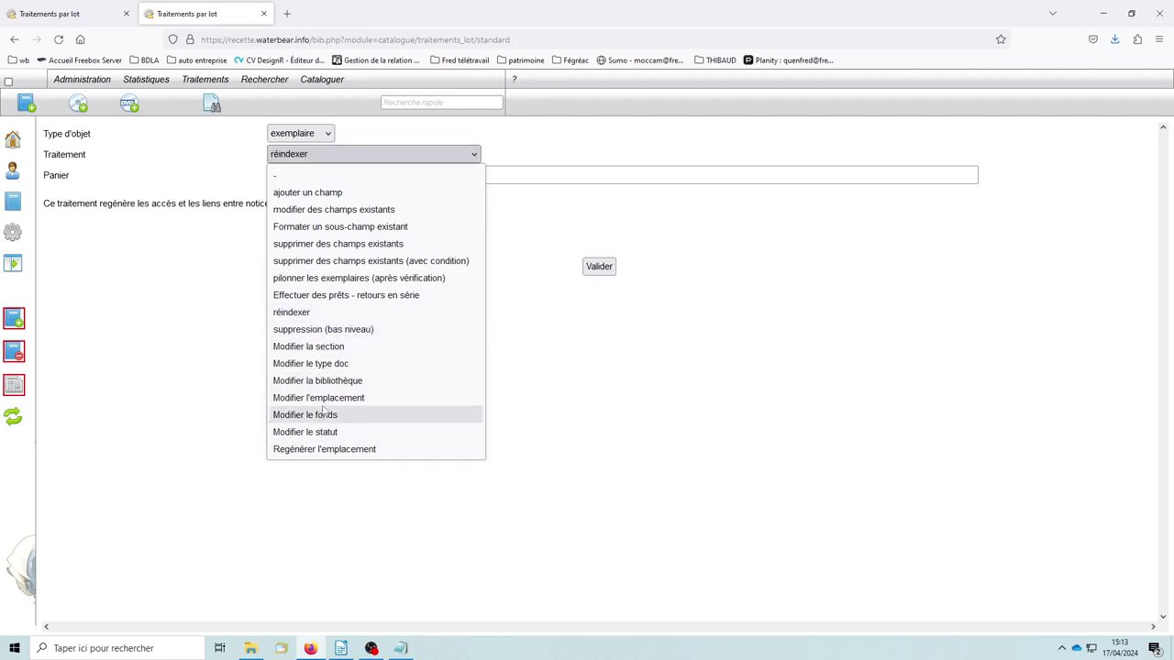
pyautogui.click(309, 347)
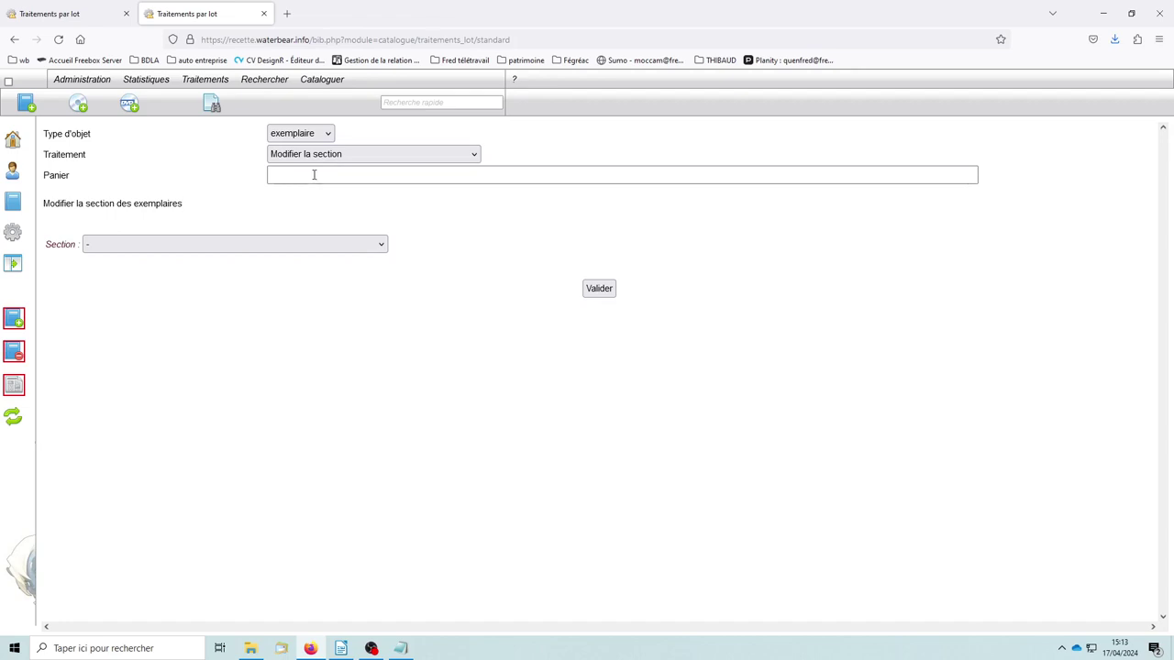
pyautogui.click(544, 175)
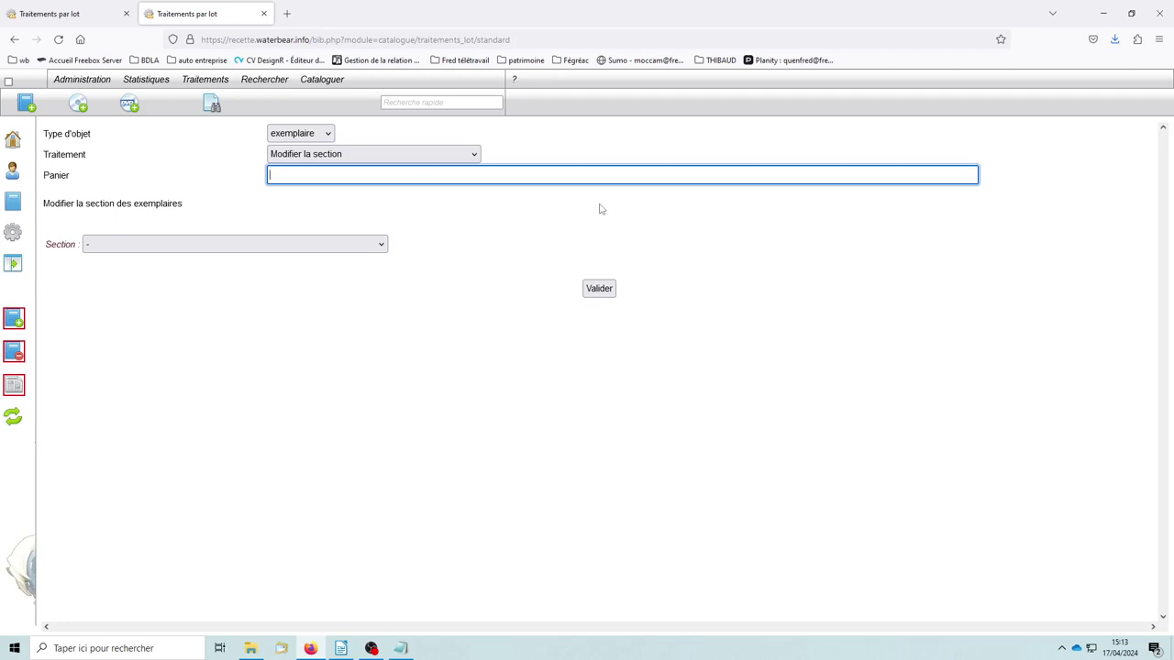
pyautogui.write('qc')
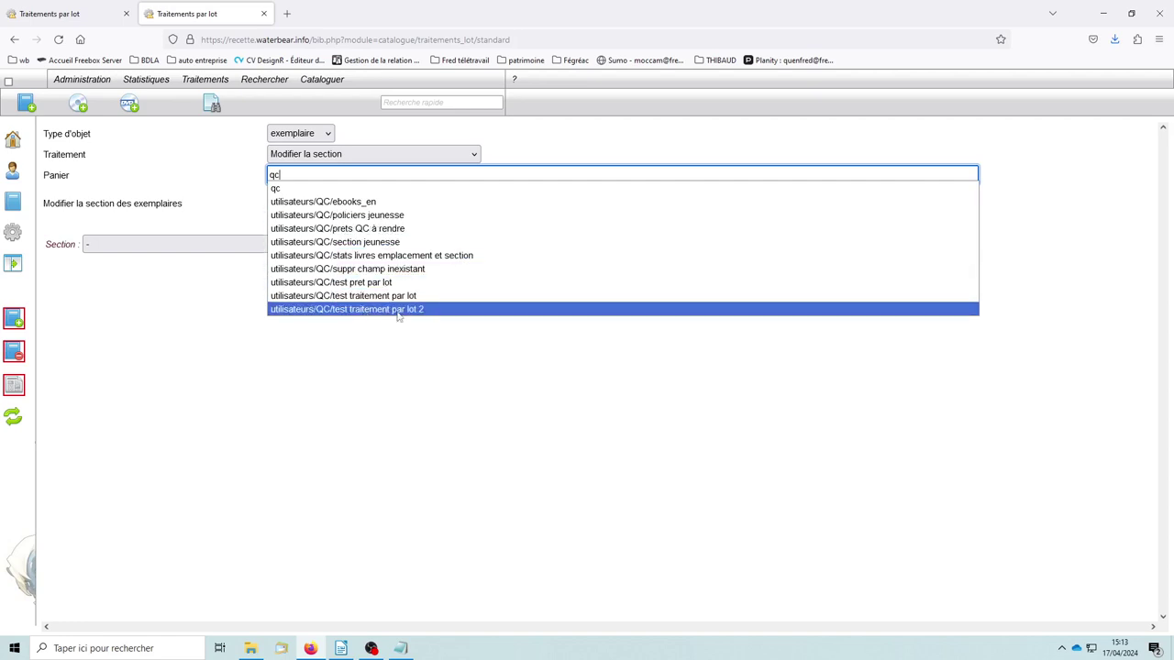
pyautogui.click(350, 219)
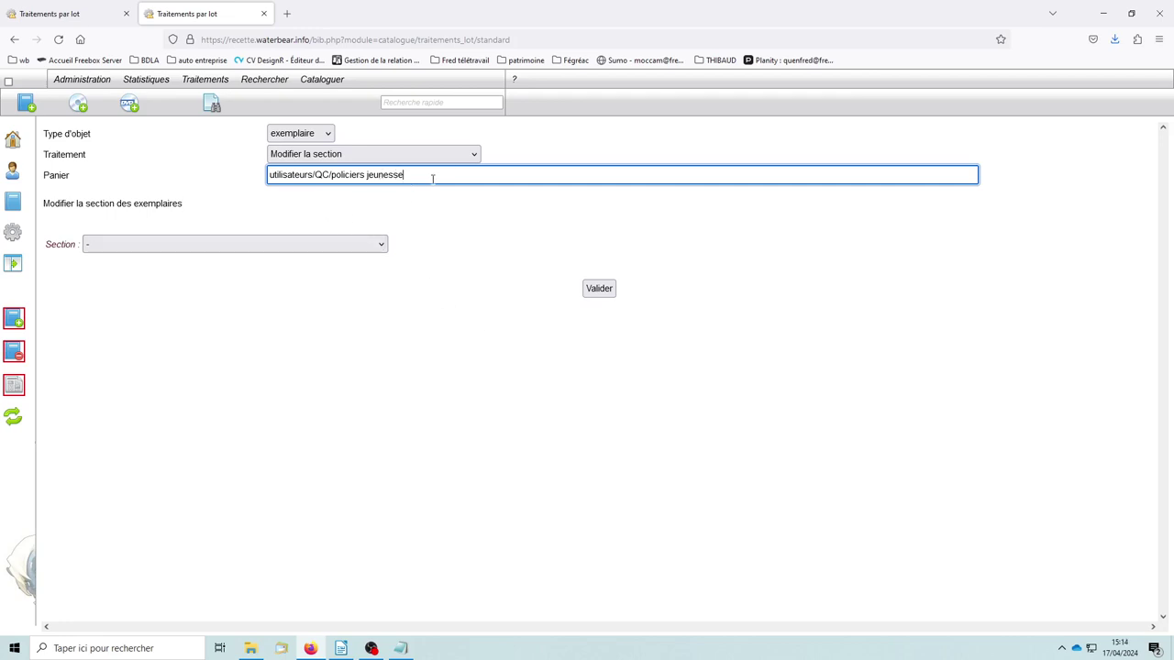
# Clear the basket, set the section to "Adulte", and try to launch the treatment without a basket, cancelling at the confirmation
pyautogui.moveTo(422, 177); pyautogui.dragTo(196, 180)
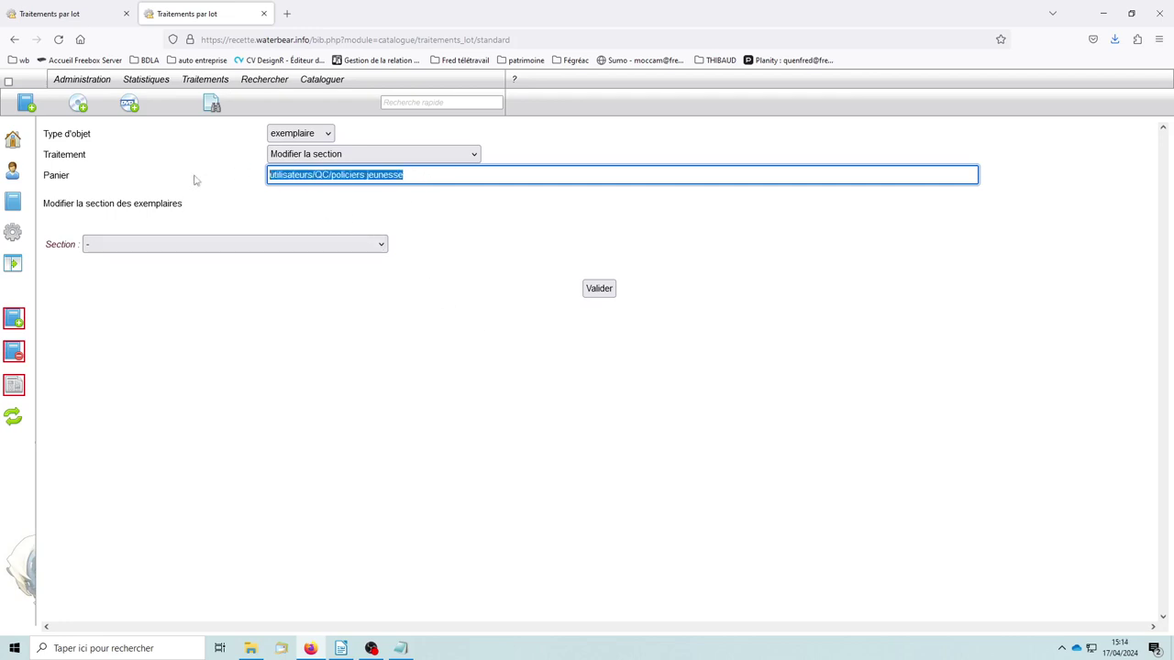
pyautogui.press('BackSpace')
pyautogui.click(376, 245)
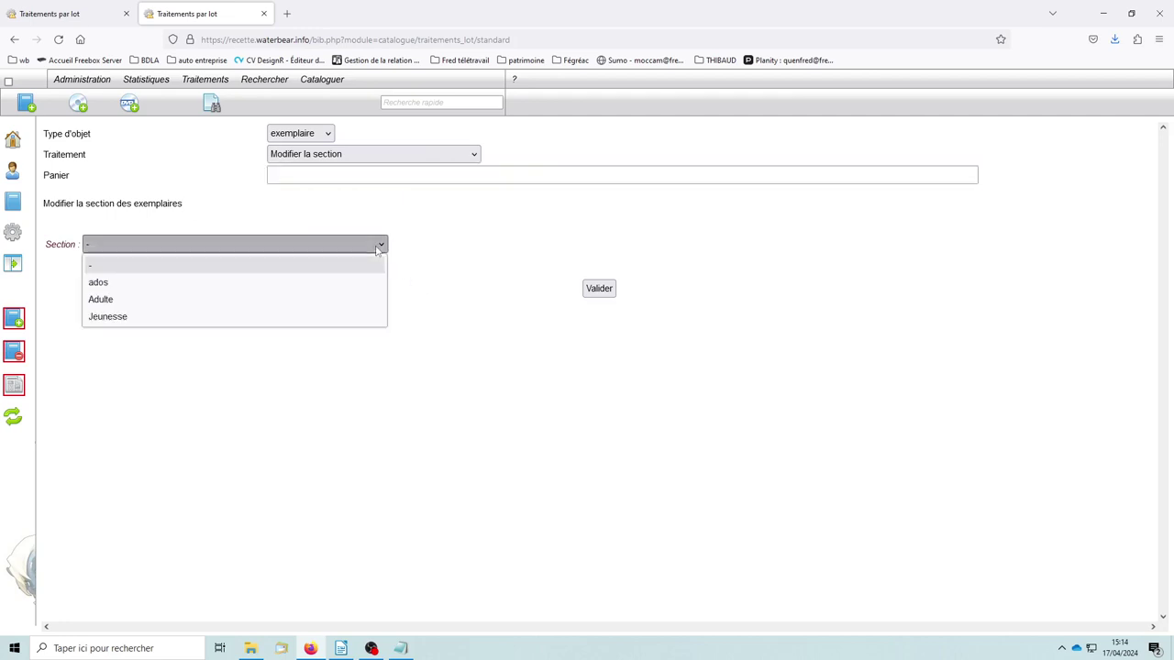
pyautogui.click(108, 301)
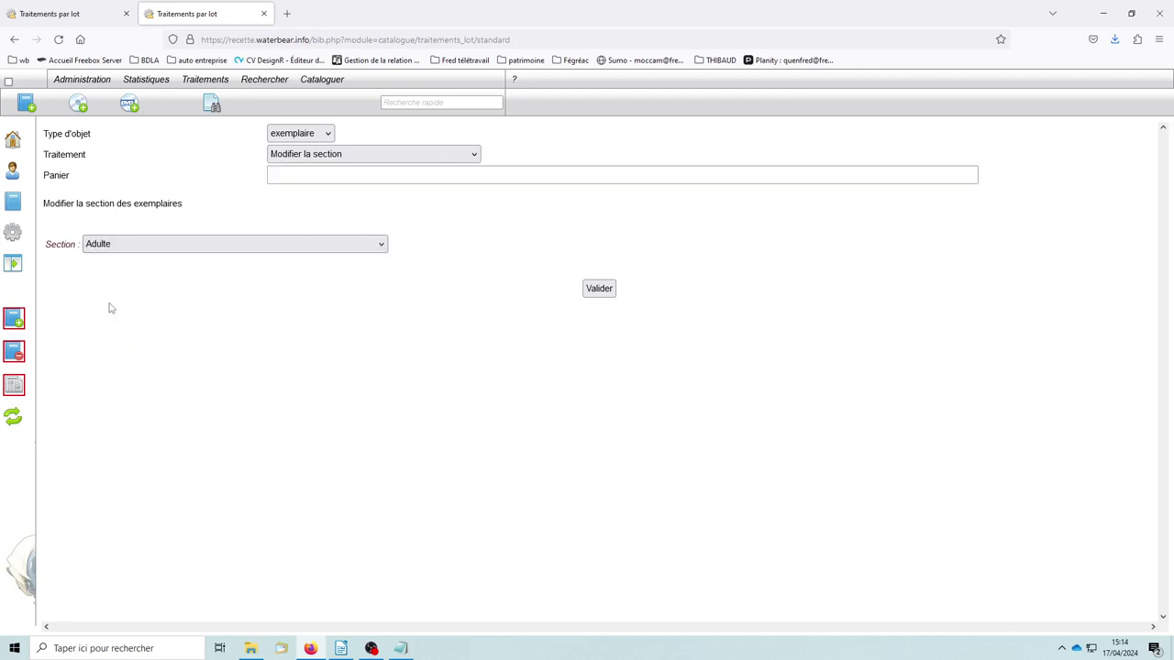
pyautogui.click(599, 289)
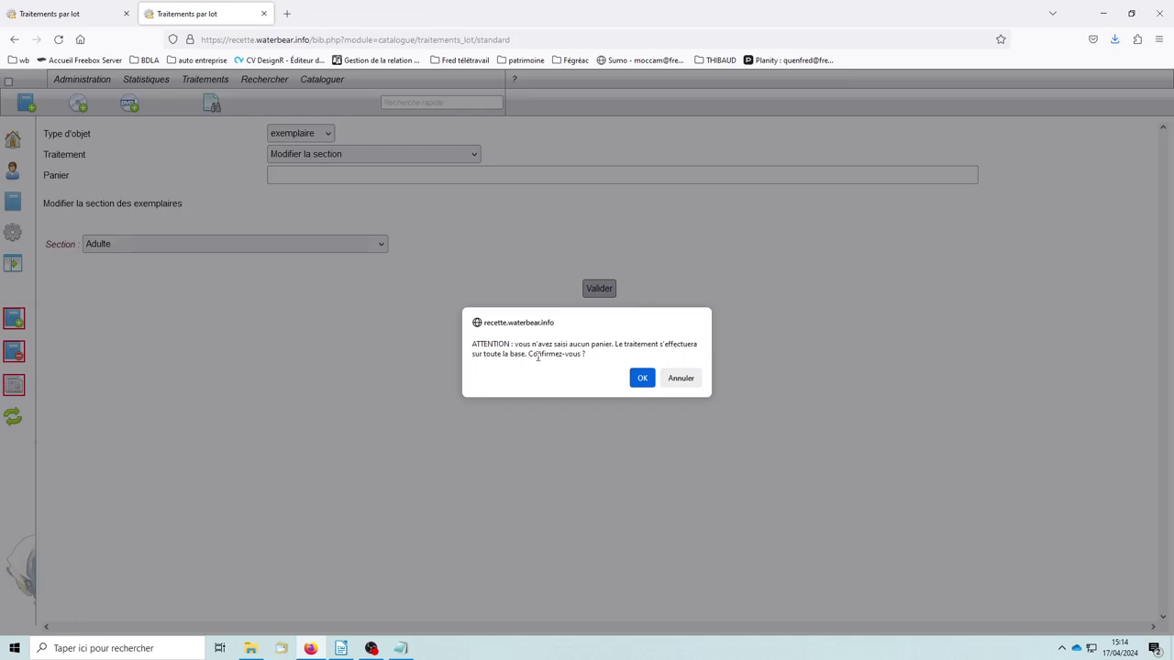
pyautogui.click(683, 382)
pyautogui.click(688, 384)
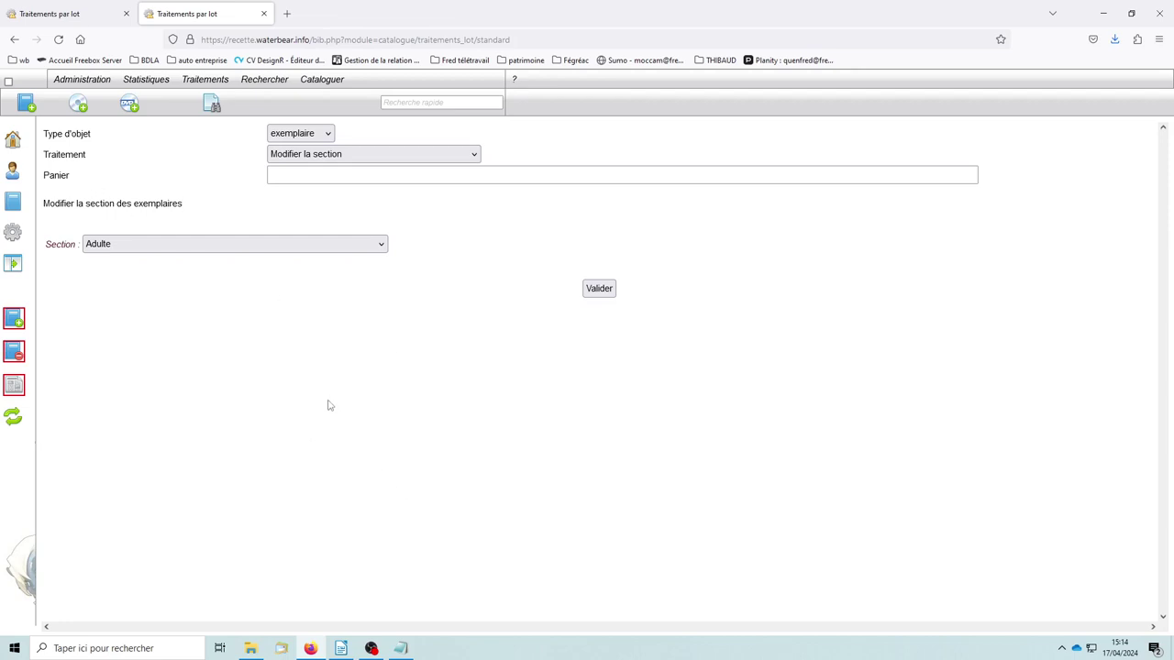
# Run the section change to "Adulte" on the copies in the utilisateurs/QC/policiers jeunesse basket
pyautogui.click(306, 175)
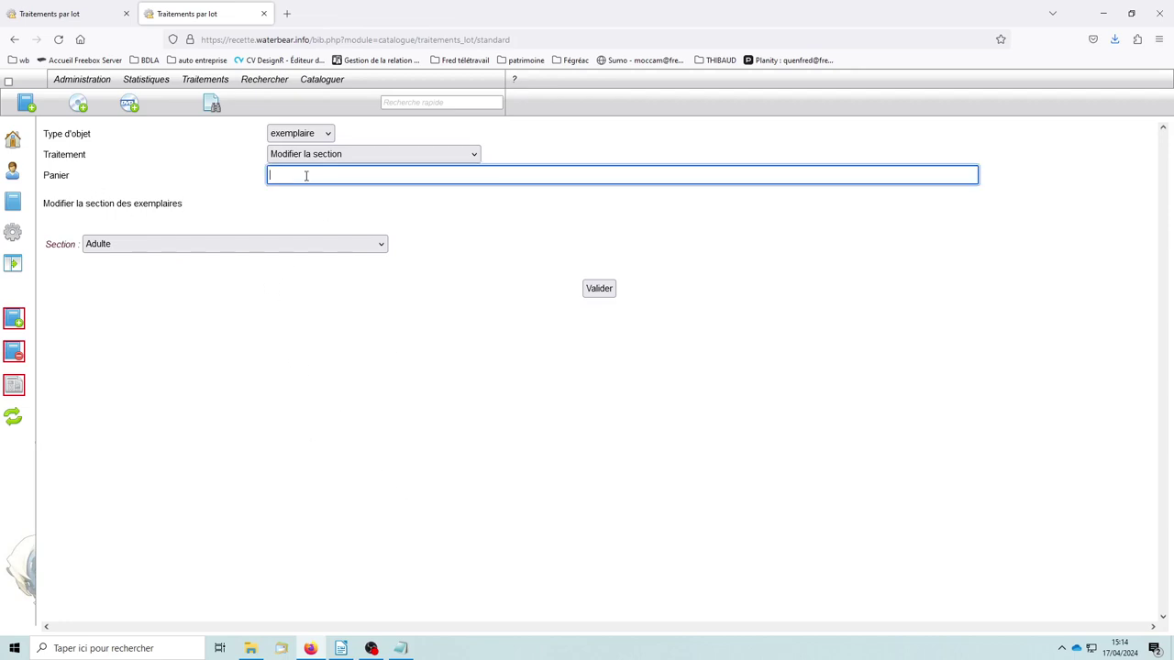
pyautogui.write('qc')
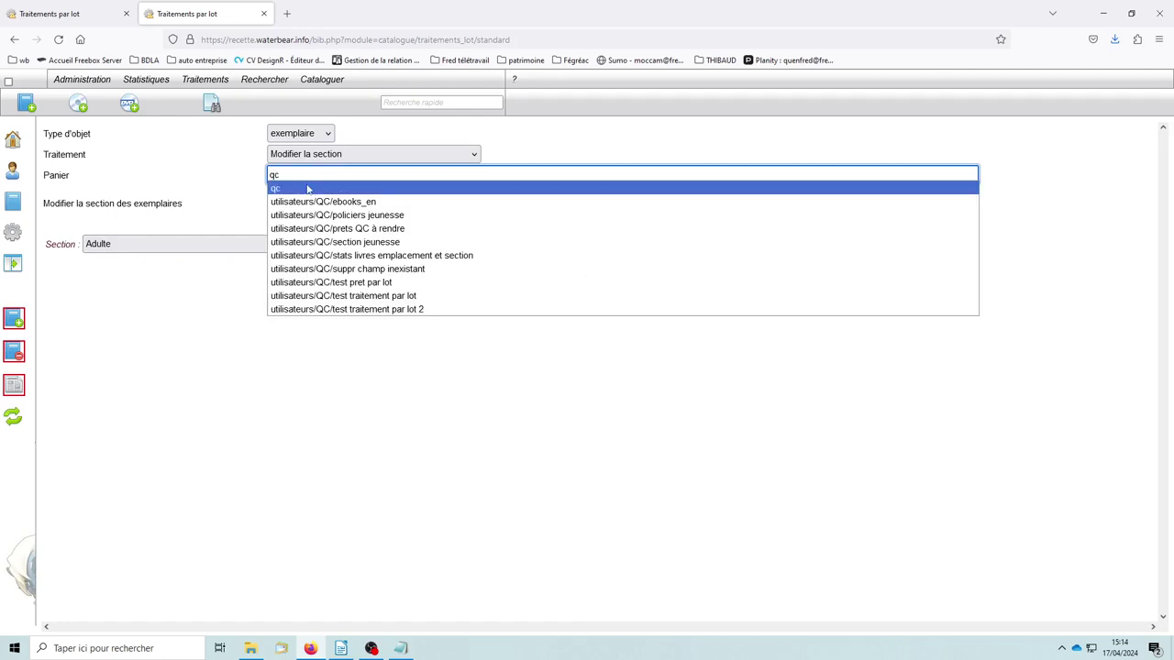
pyautogui.click(355, 223)
pyautogui.click(233, 249)
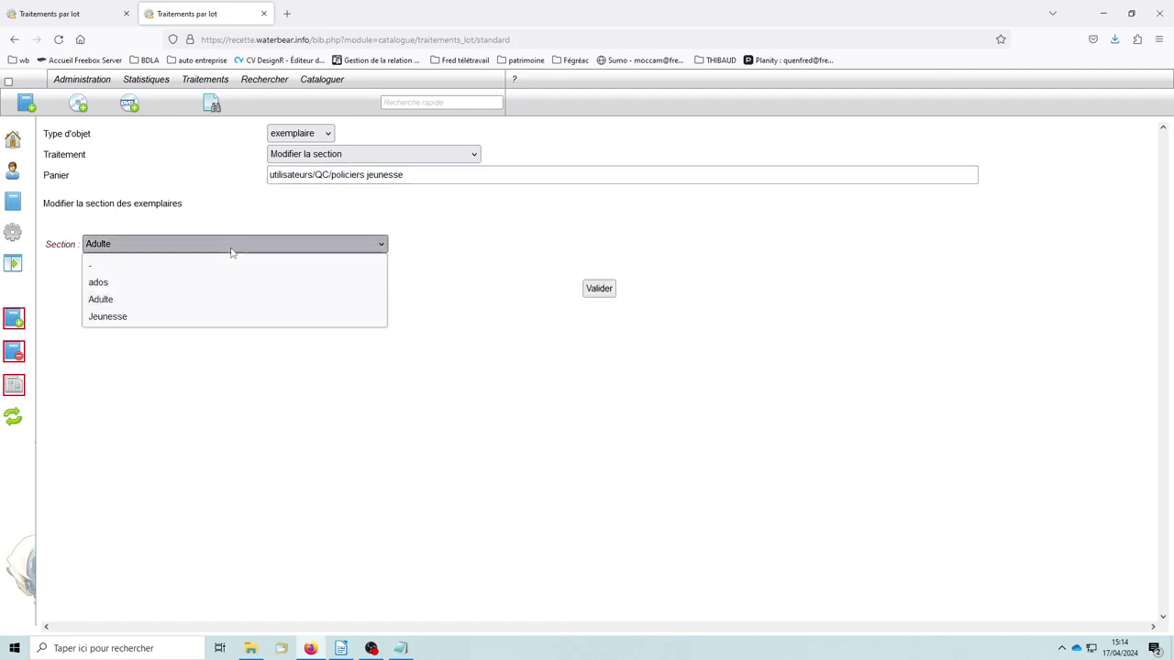
pyautogui.click(137, 303)
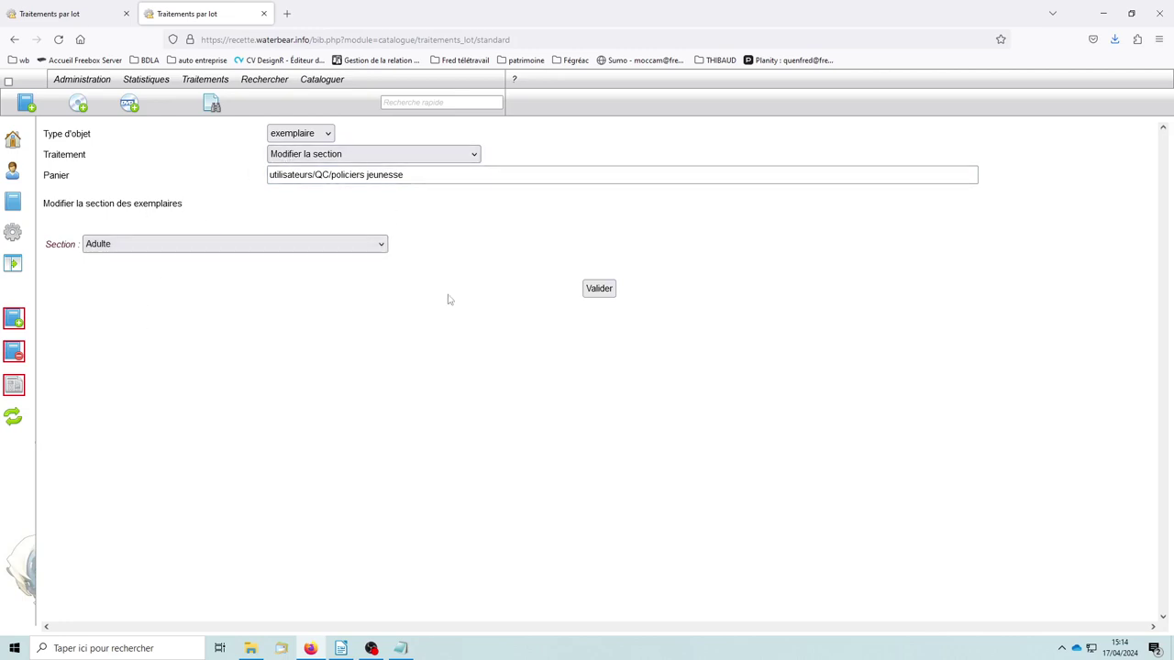
pyautogui.click(600, 290)
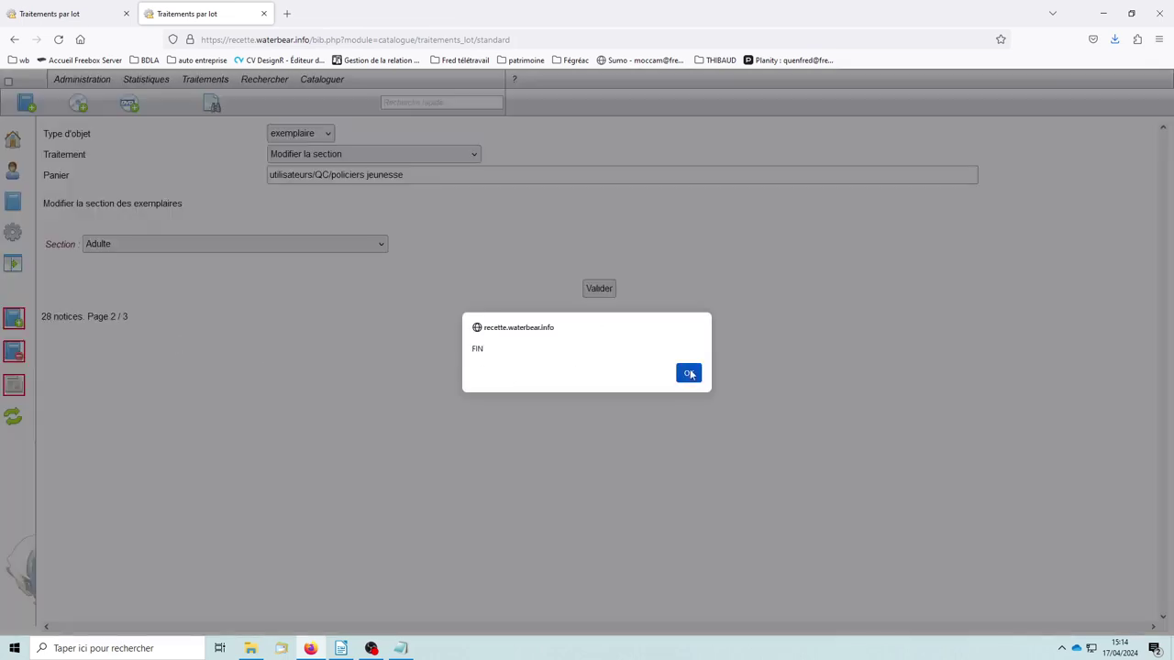
pyautogui.click(689, 373)
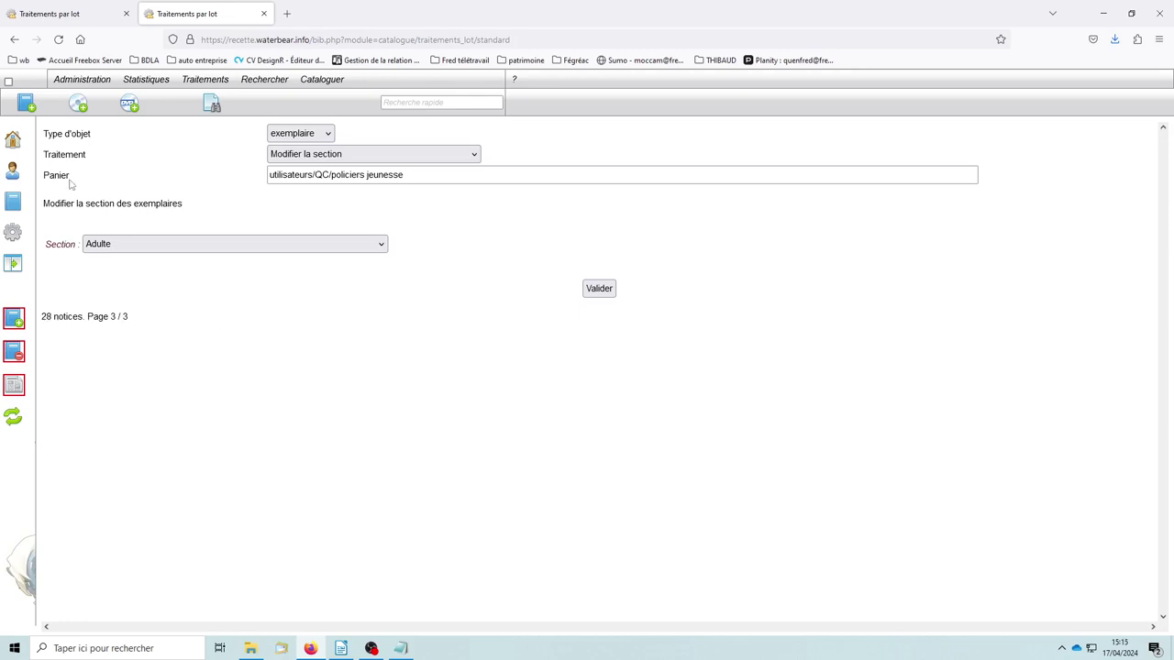
# Open the copy search in a new tab, check the section of the utilisateurs/QC/policiers jeunesse basket's copies, and return to the batch processing form
pyautogui.click(9, 83)
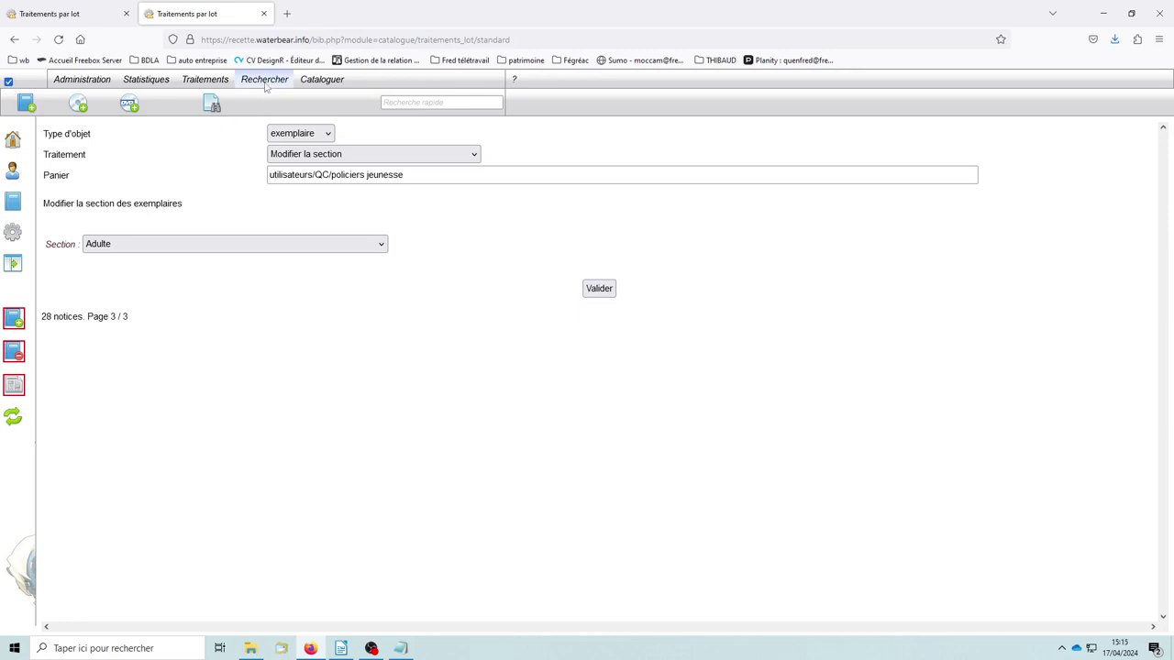
pyautogui.moveTo(266, 84)
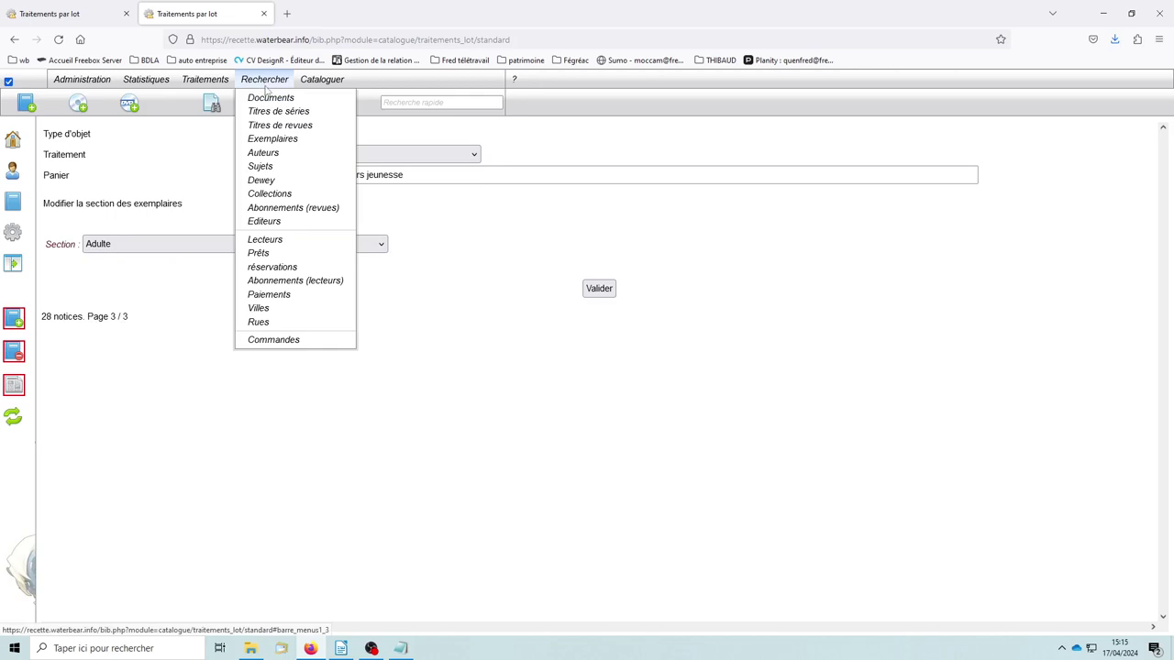
pyautogui.click(271, 139)
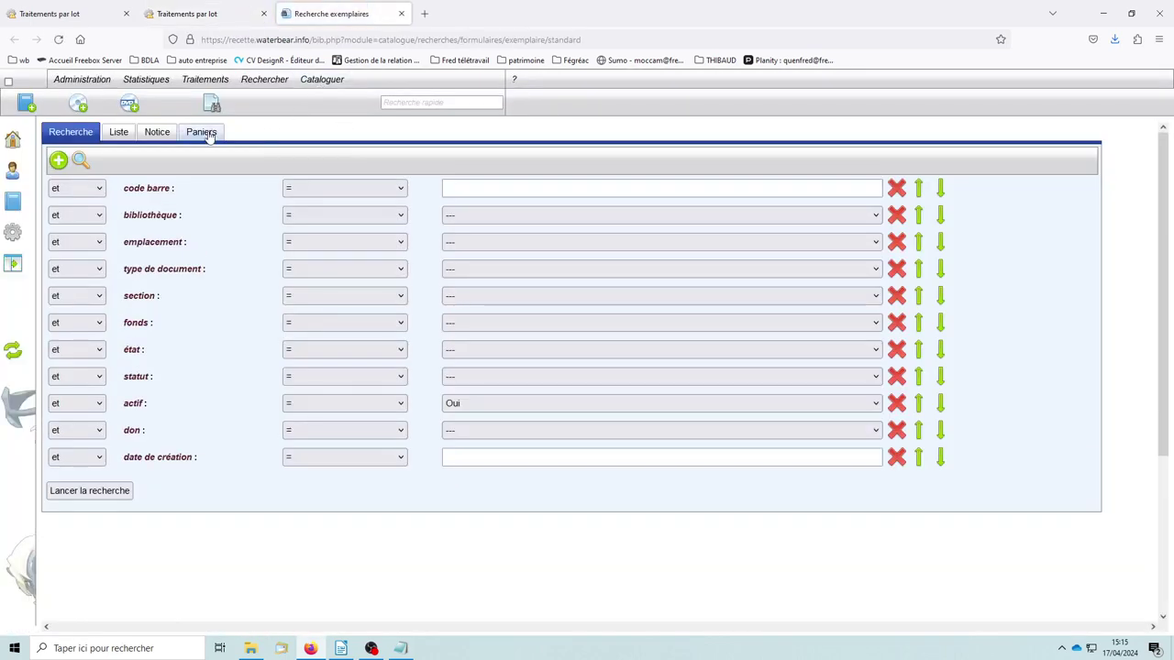
pyautogui.click(201, 132)
pyautogui.click(88, 238)
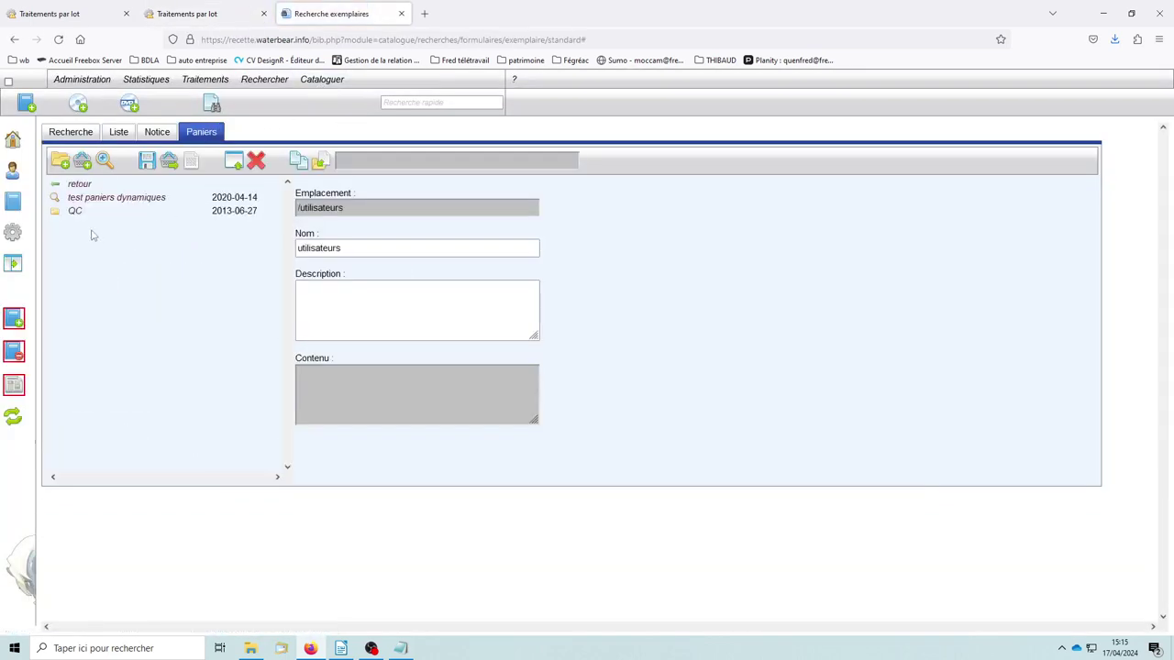
pyautogui.click(73, 212)
pyautogui.click(117, 225)
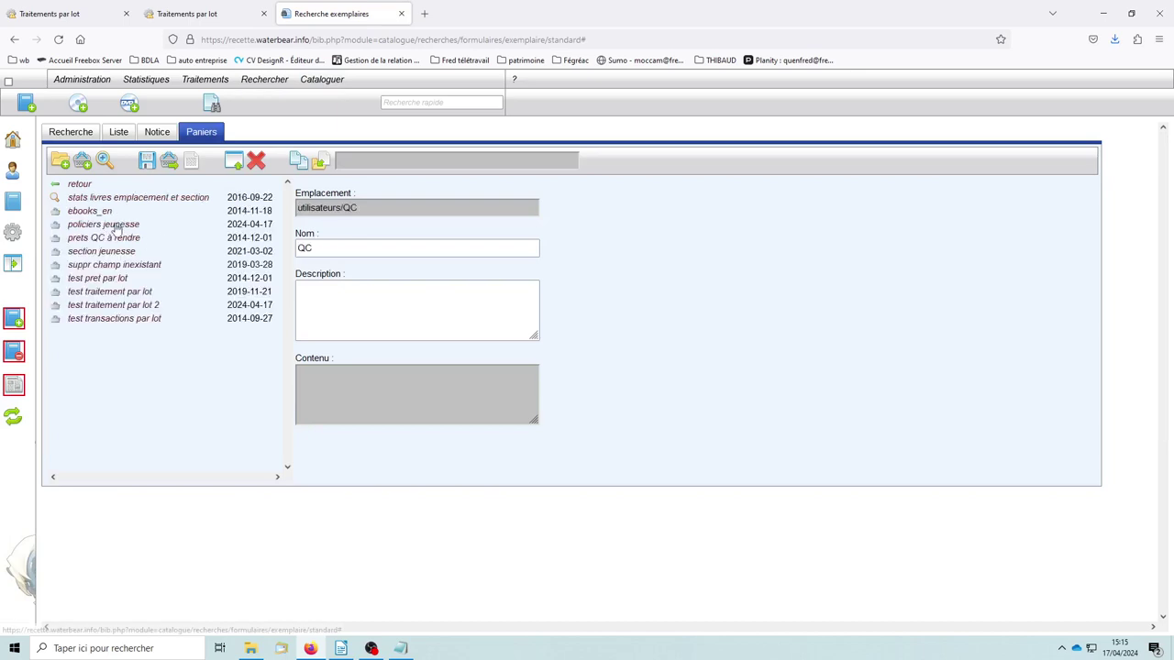
pyautogui.click(192, 163)
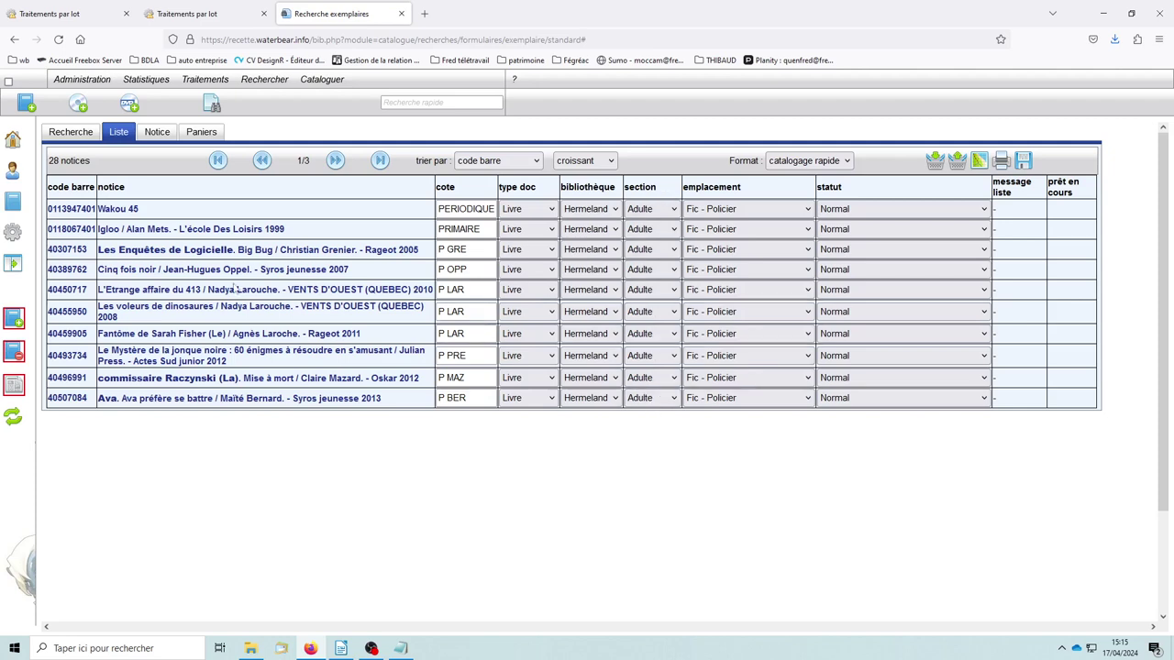
pyautogui.click(210, 17)
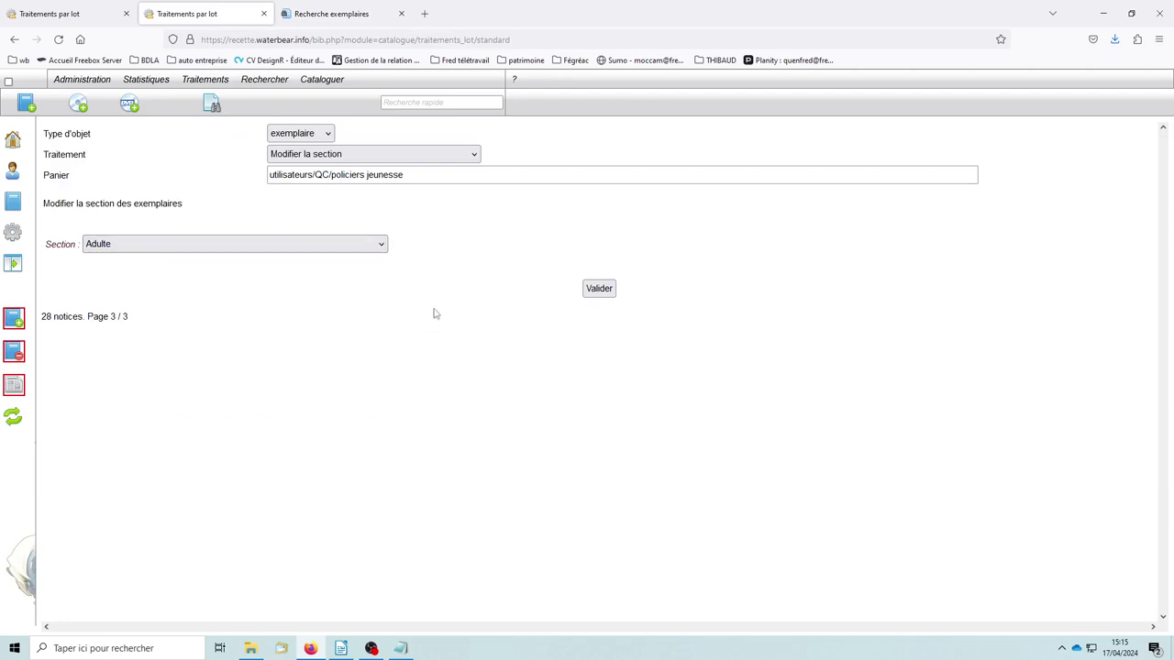
# Switch the treatment to "Modifier le type doc" and view the available document types without choosing one
pyautogui.click(384, 158)
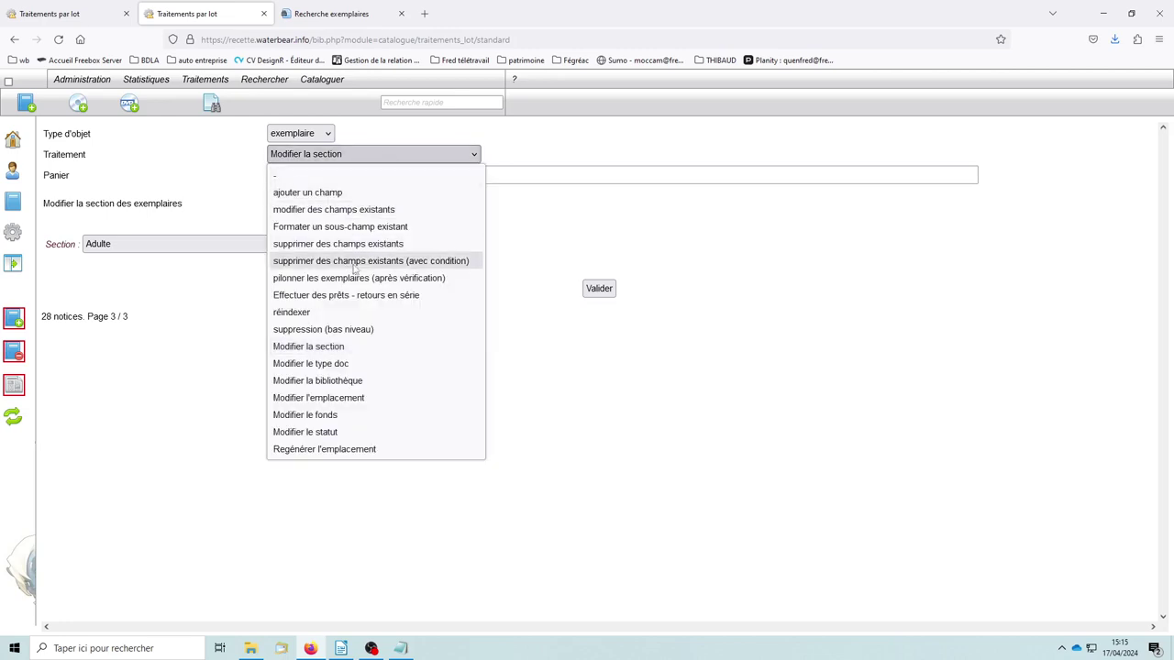
pyautogui.click(316, 364)
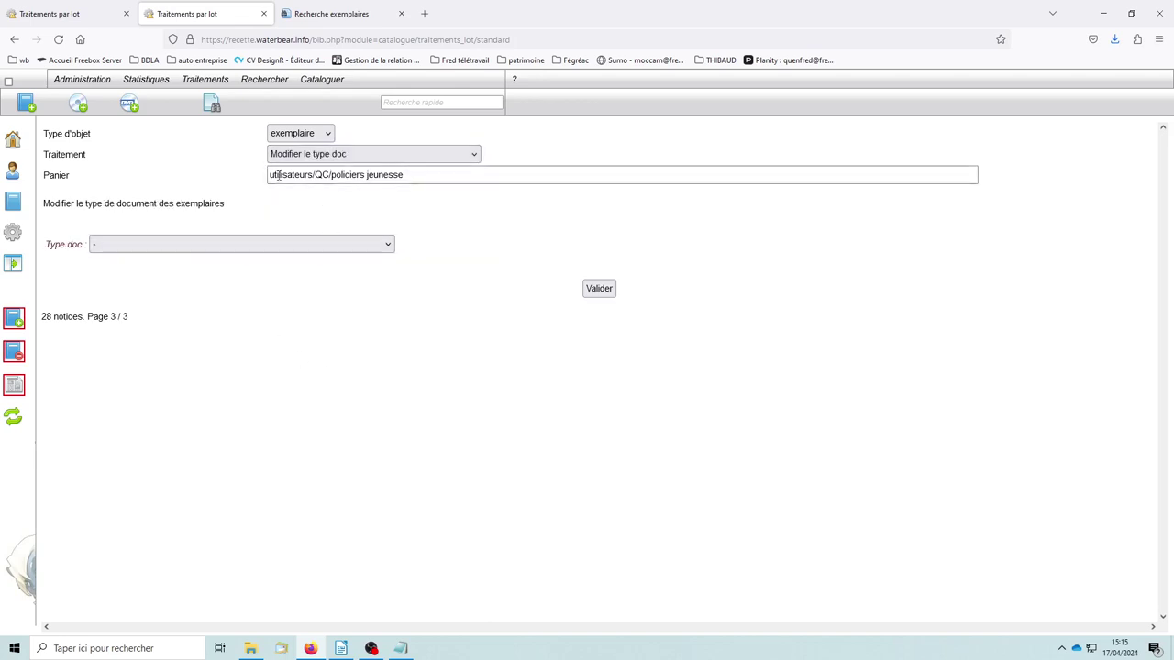
pyautogui.click(236, 248)
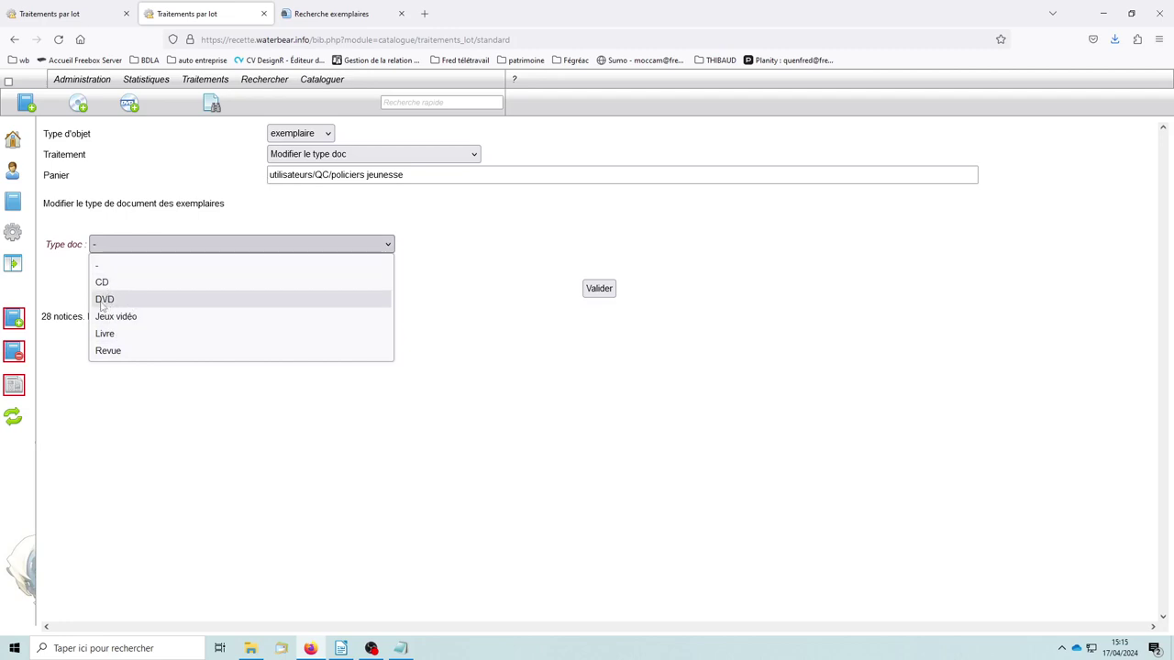
pyautogui.click(478, 238)
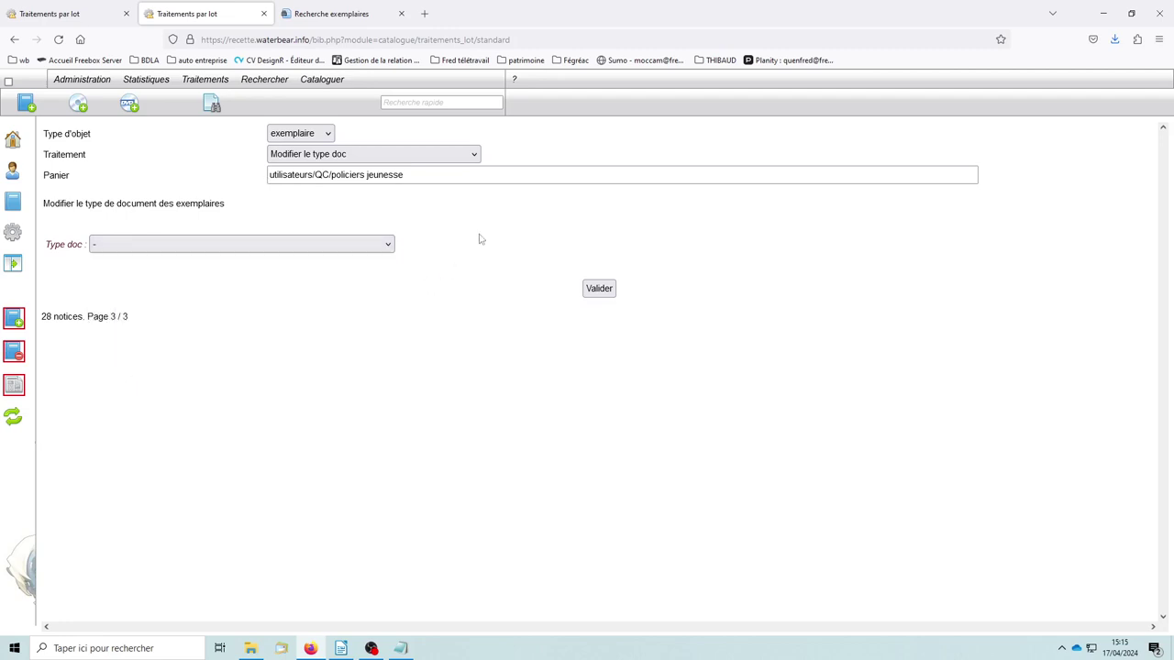
# Switch the treatment to "Modifier la bibliothèque" and view the libraries that can be assigned, leaving the choice empty
pyautogui.click(406, 156)
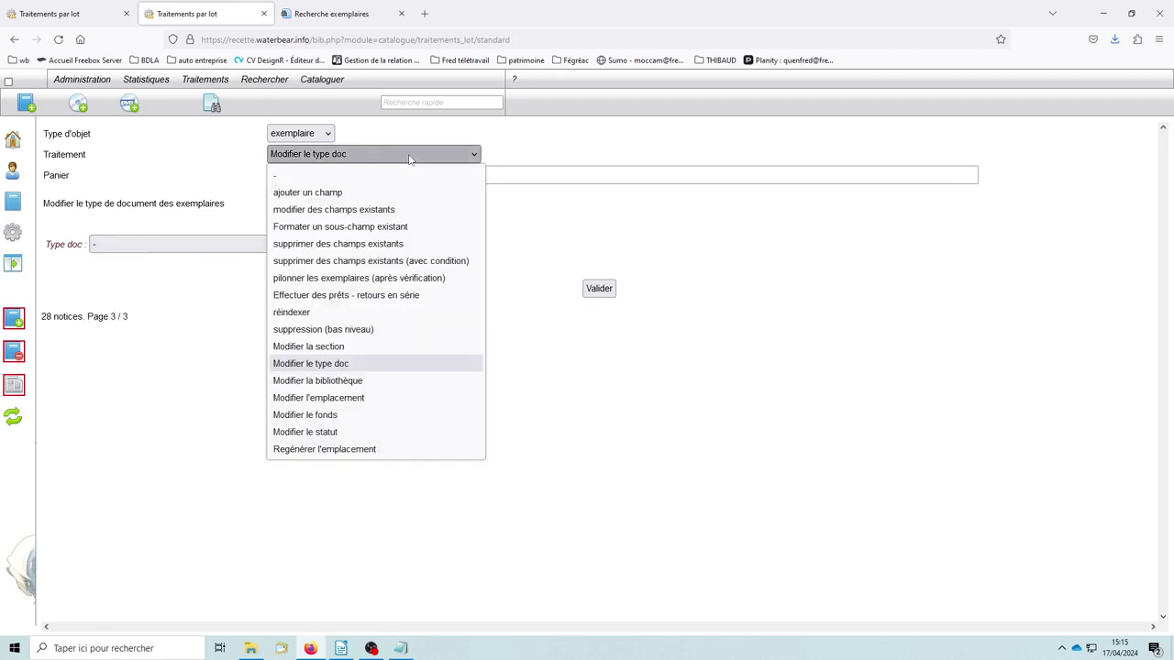
pyautogui.click(327, 386)
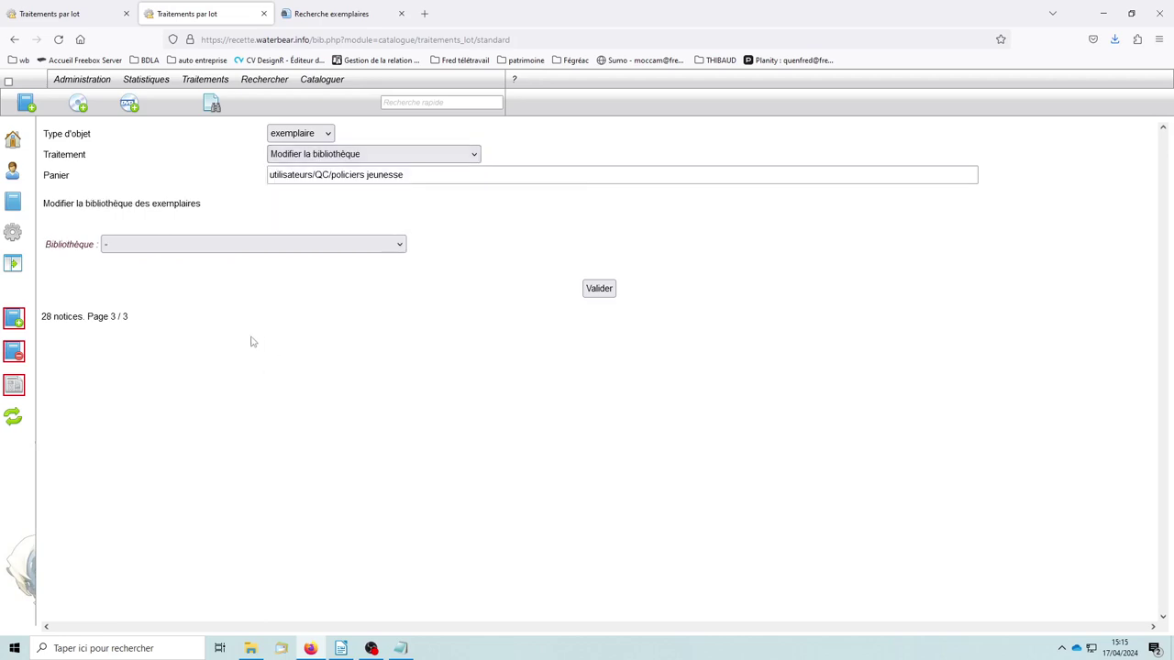
pyautogui.click(274, 245)
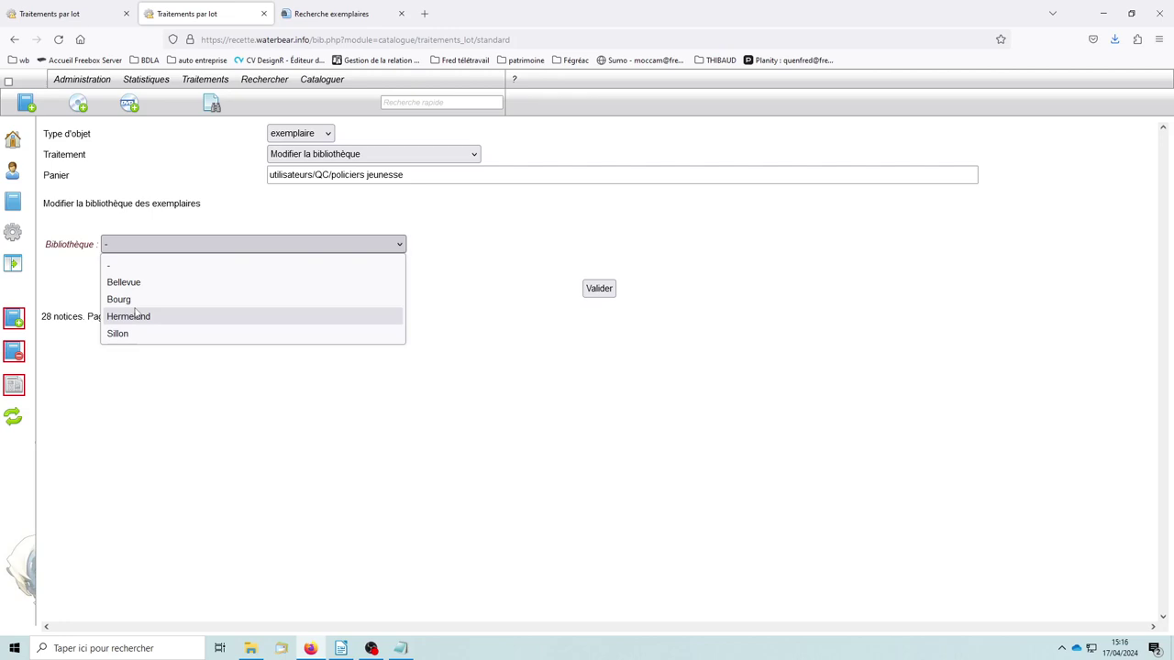
pyautogui.click(466, 229)
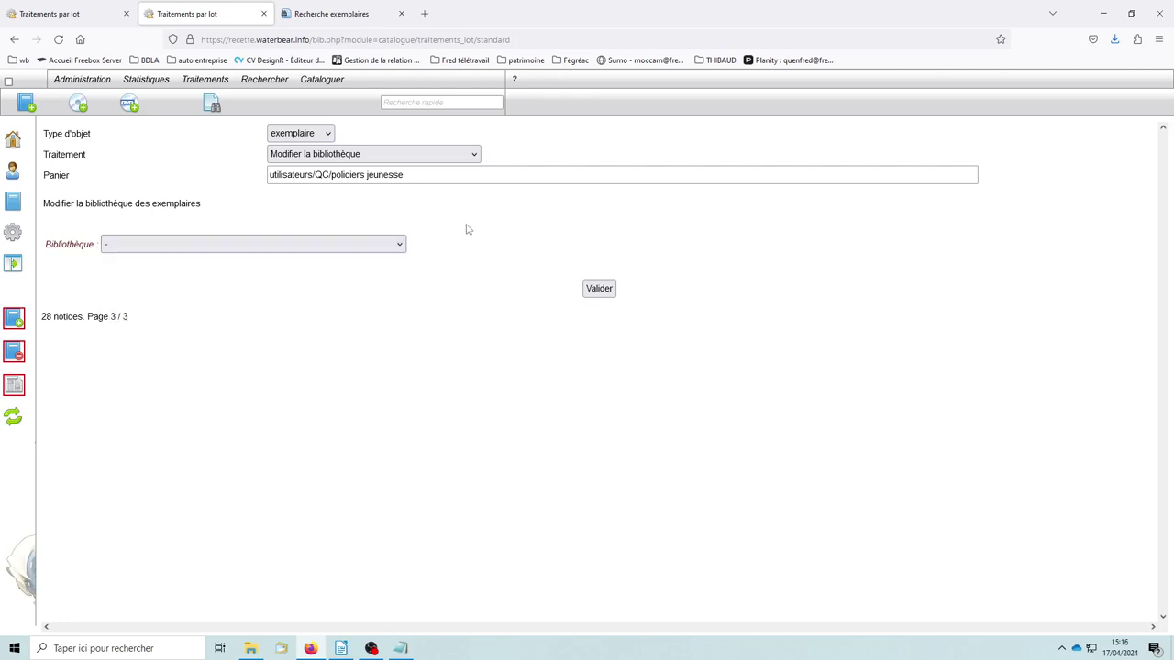
# Switch the treatment to "Modifier l'emplacement" and view the available locations without choosing one
pyautogui.click(399, 155)
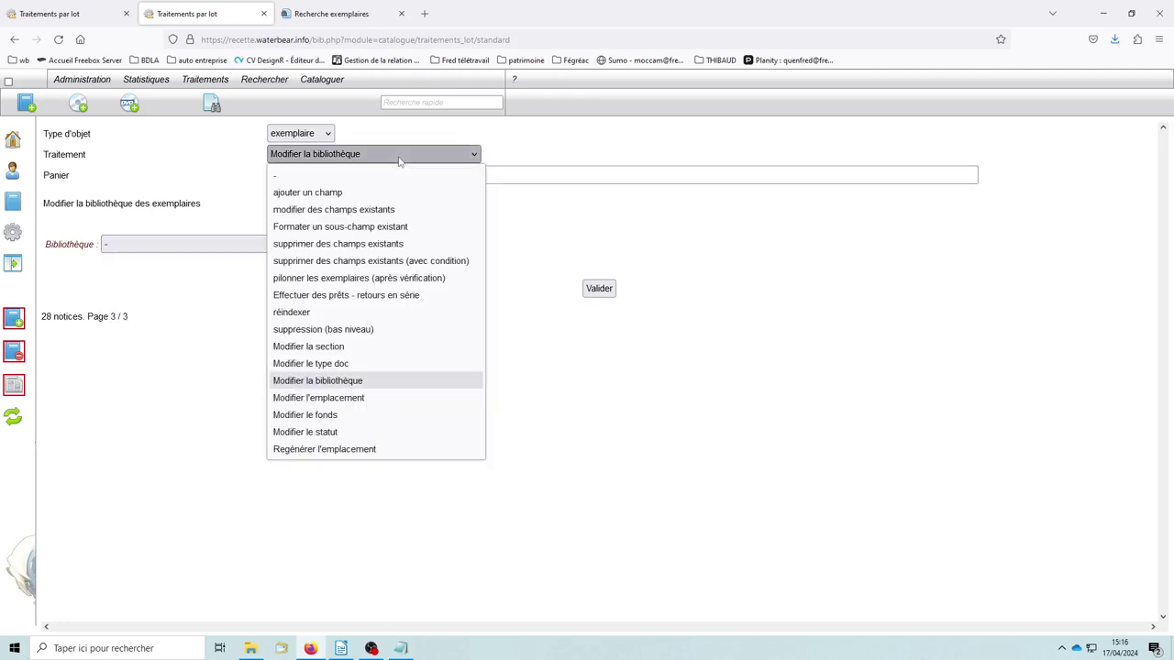
pyautogui.click(347, 397)
pyautogui.click(241, 248)
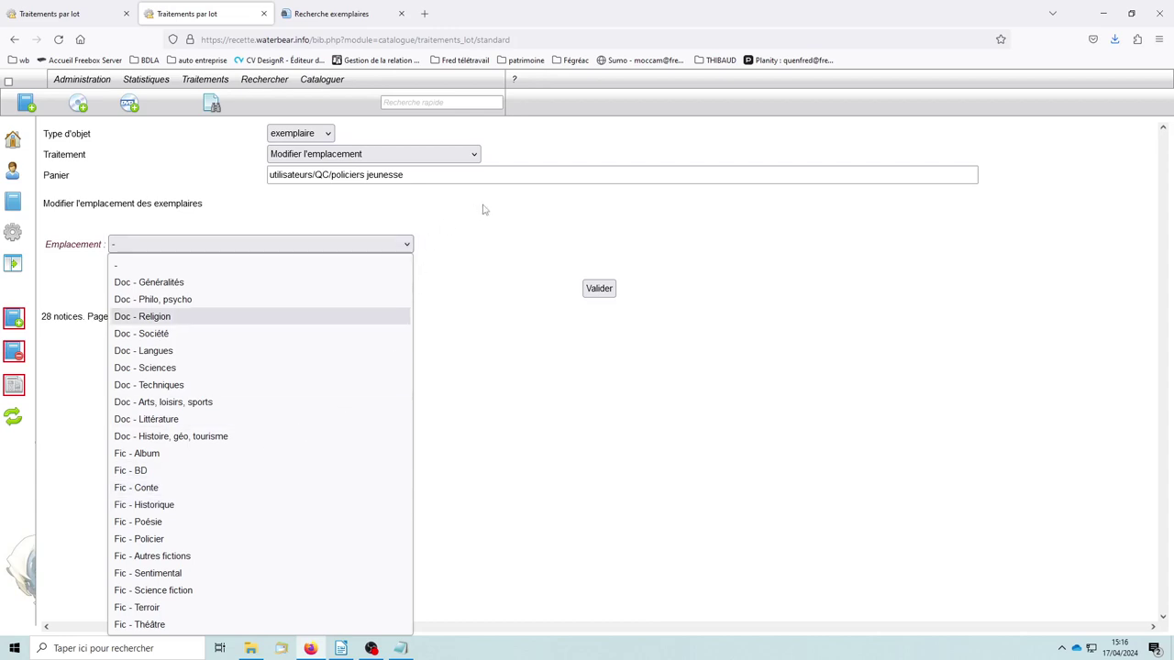
pyautogui.click(471, 154)
# Switch the treatment to "Modifier le fonds" and view the available collections, leaving the choice empty
pyautogui.click(471, 154)
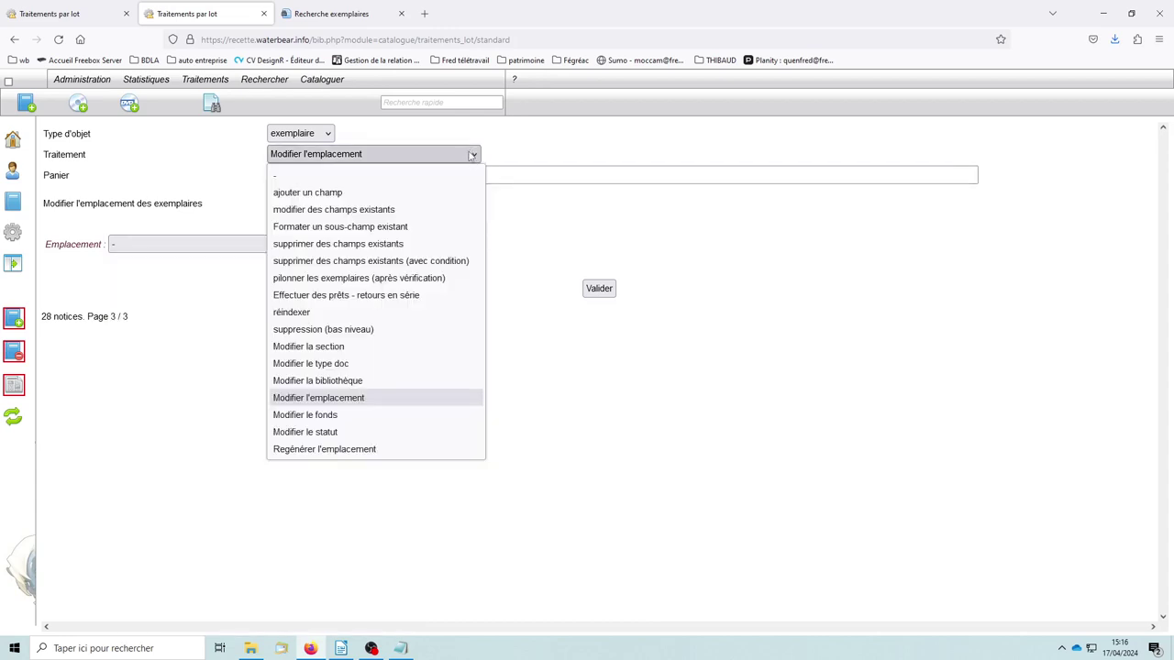
pyautogui.click(315, 416)
pyautogui.click(235, 250)
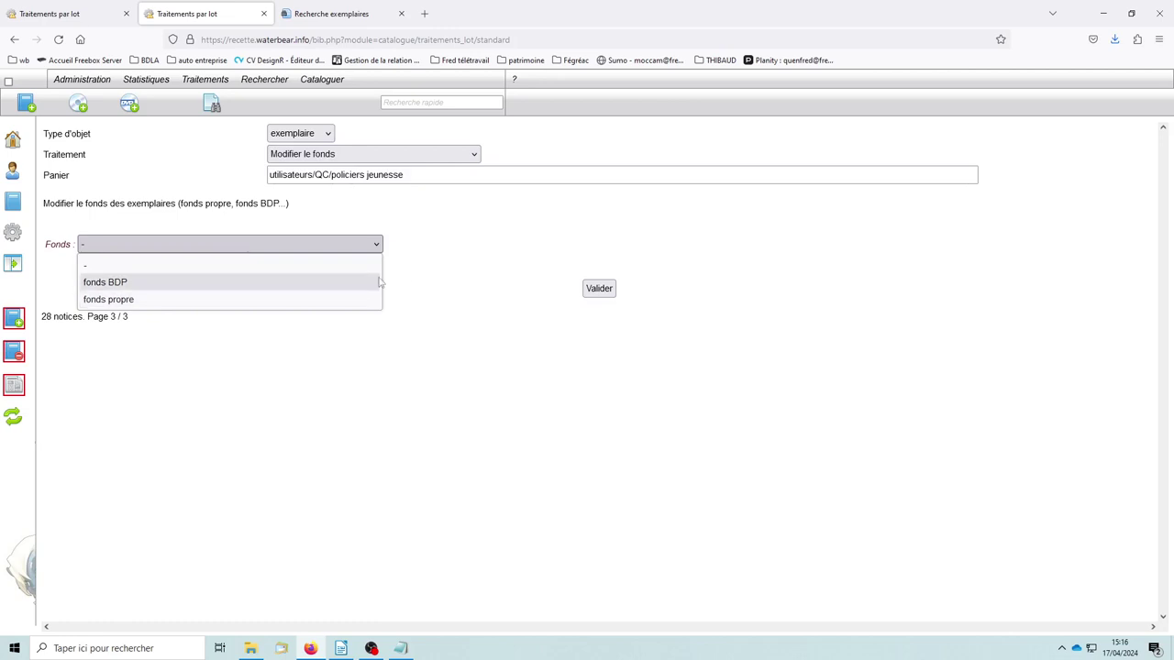
pyautogui.click(413, 228)
# Set the treatment to "Modifier le statut" with status "Pilonné" and lendable, reservable, publicly searchable and active all set to "Non"
pyautogui.click(358, 158)
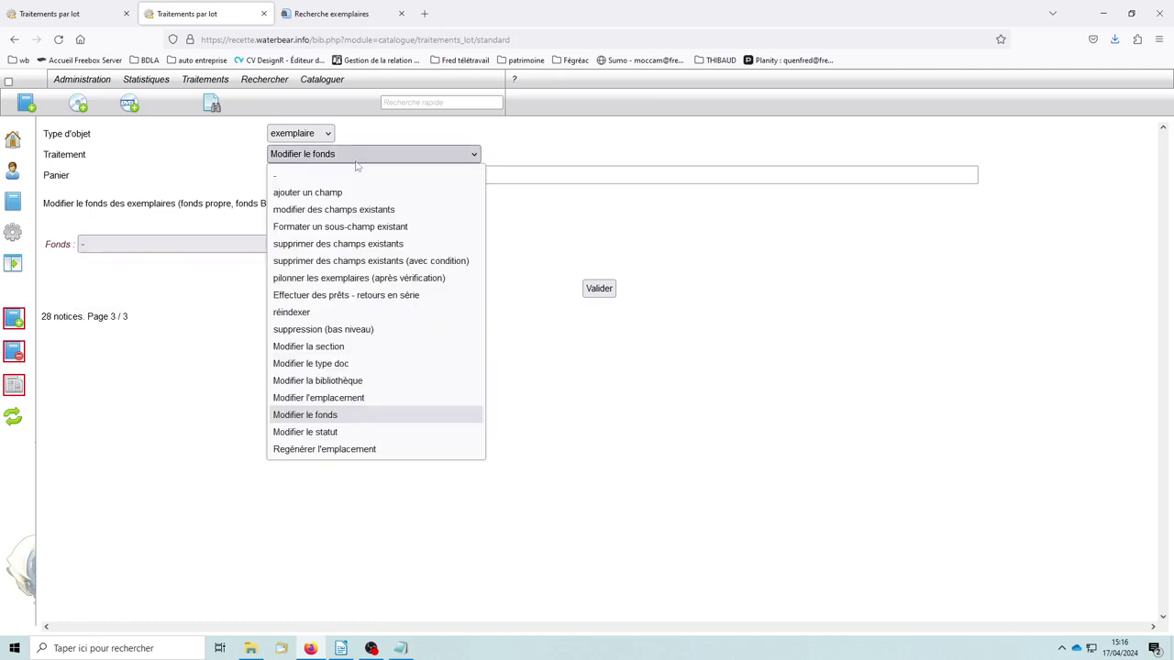
pyautogui.click(319, 432)
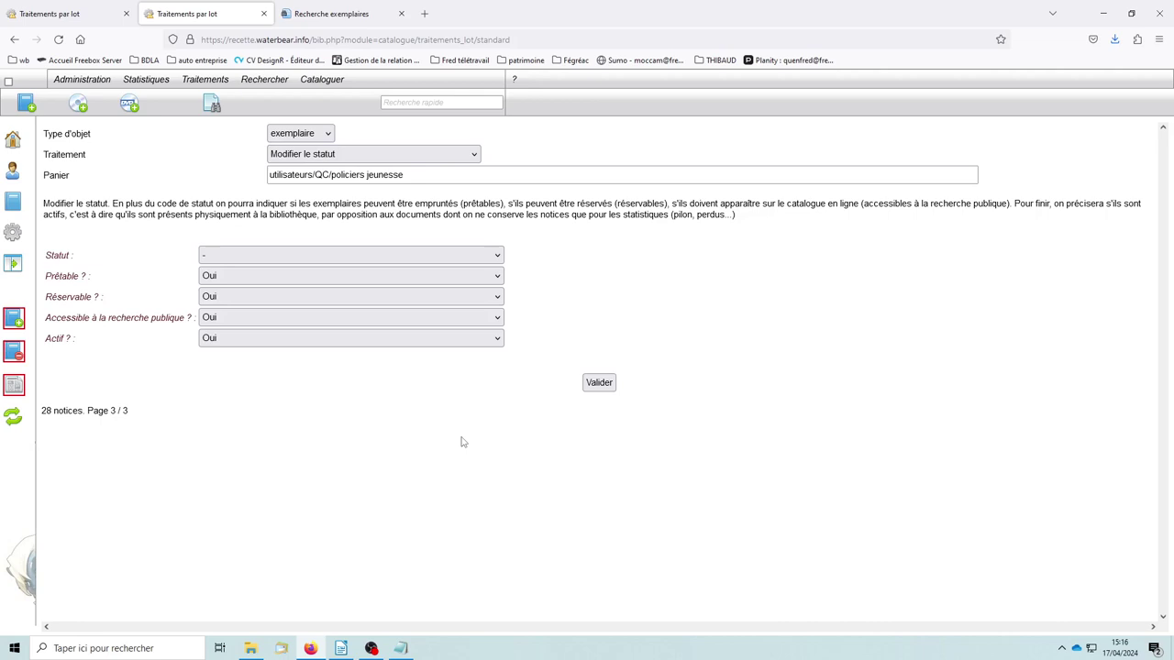
pyautogui.click(378, 257)
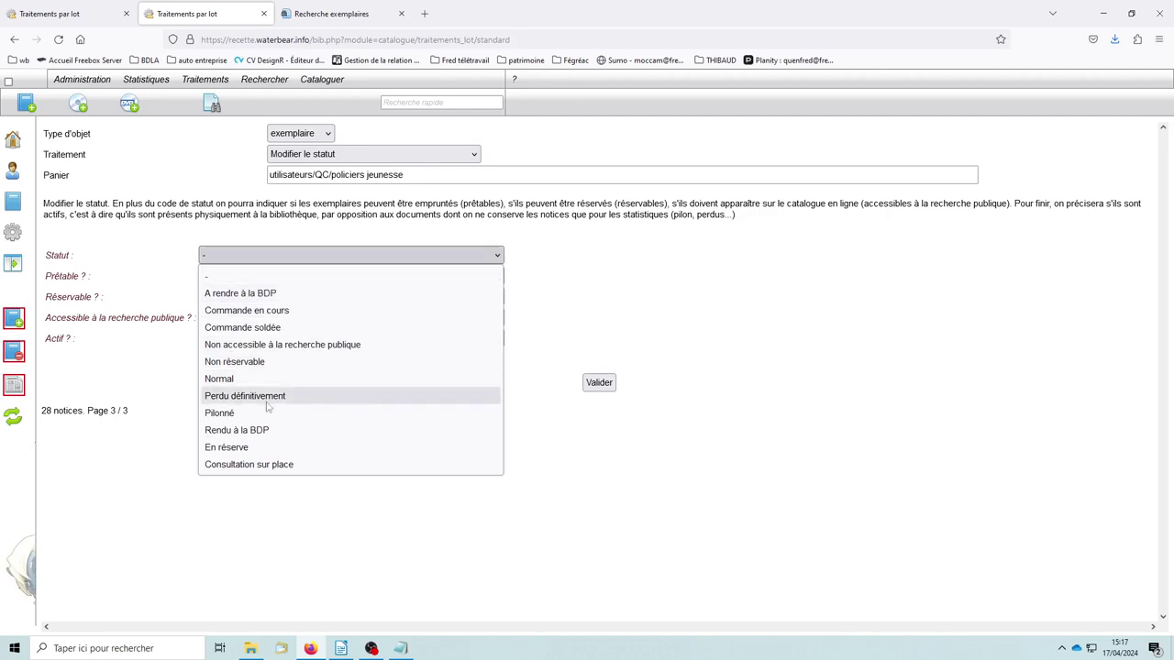
pyautogui.click(223, 414)
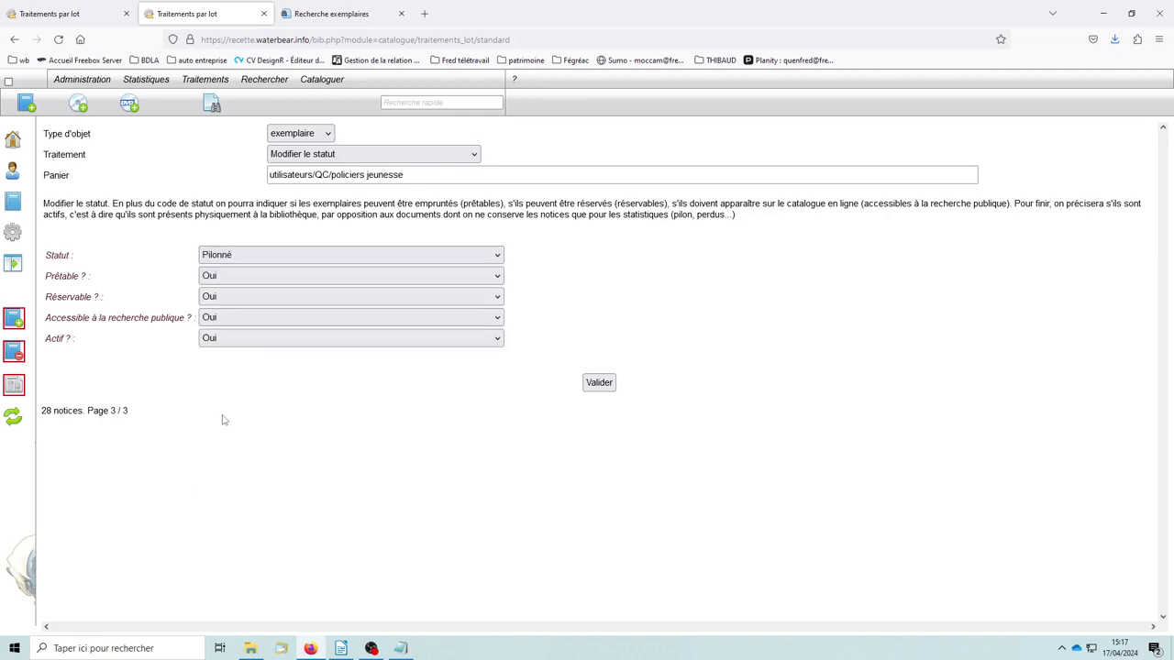
pyautogui.click(275, 279)
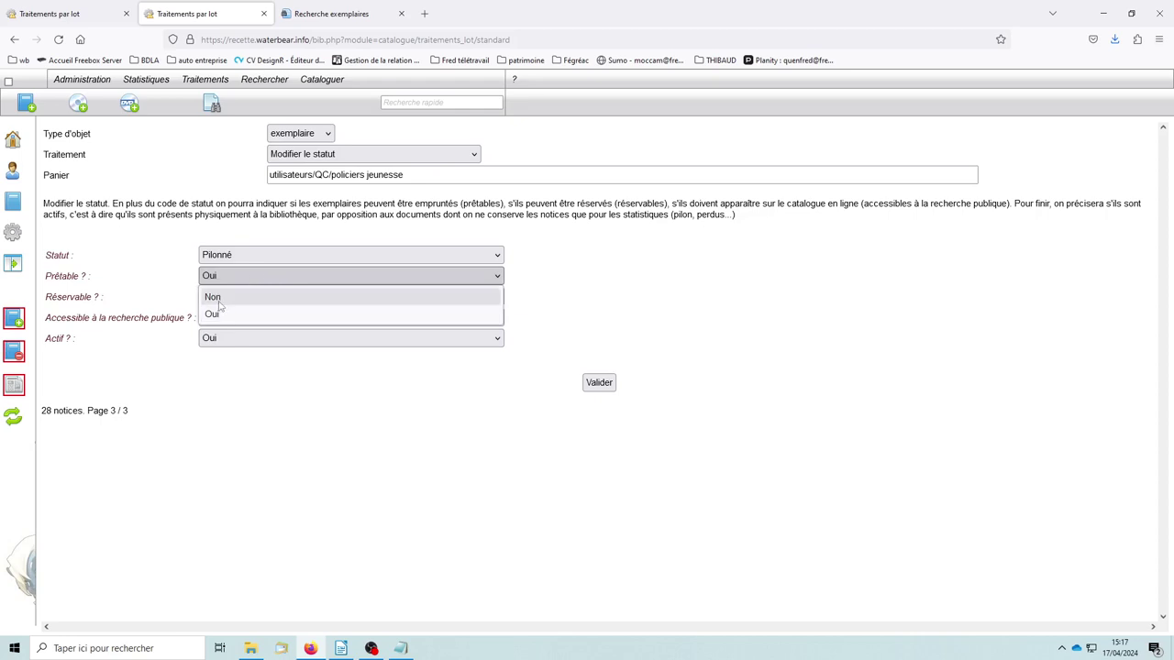
pyautogui.click(220, 306)
pyautogui.click(257, 301)
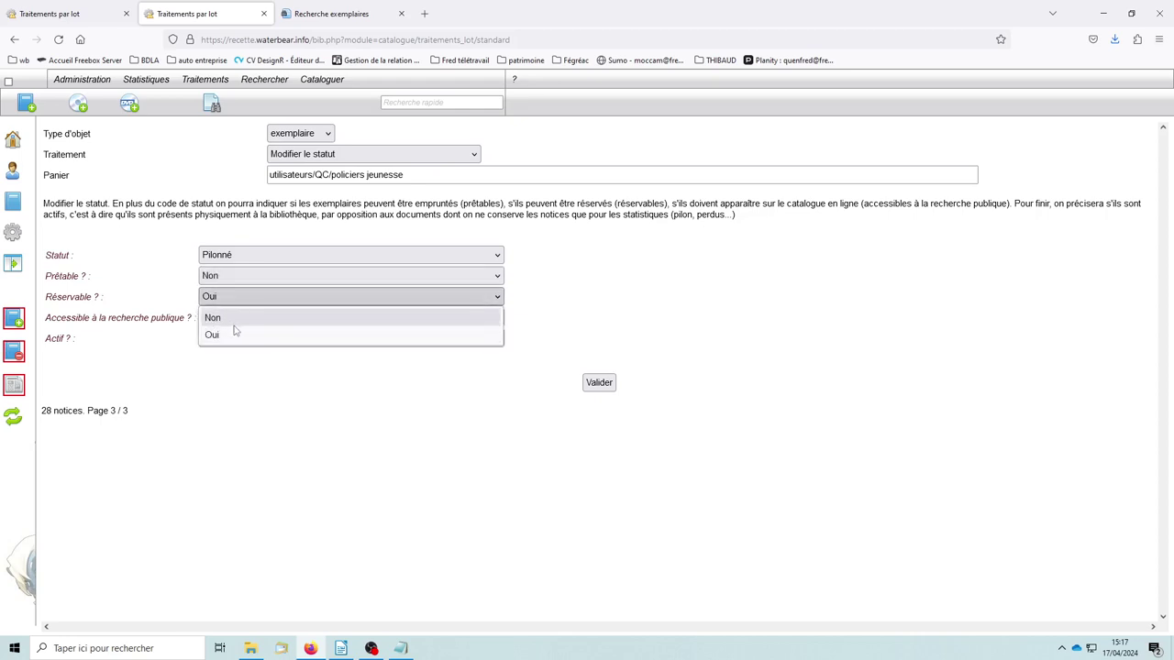
pyautogui.click(229, 320)
pyautogui.click(259, 319)
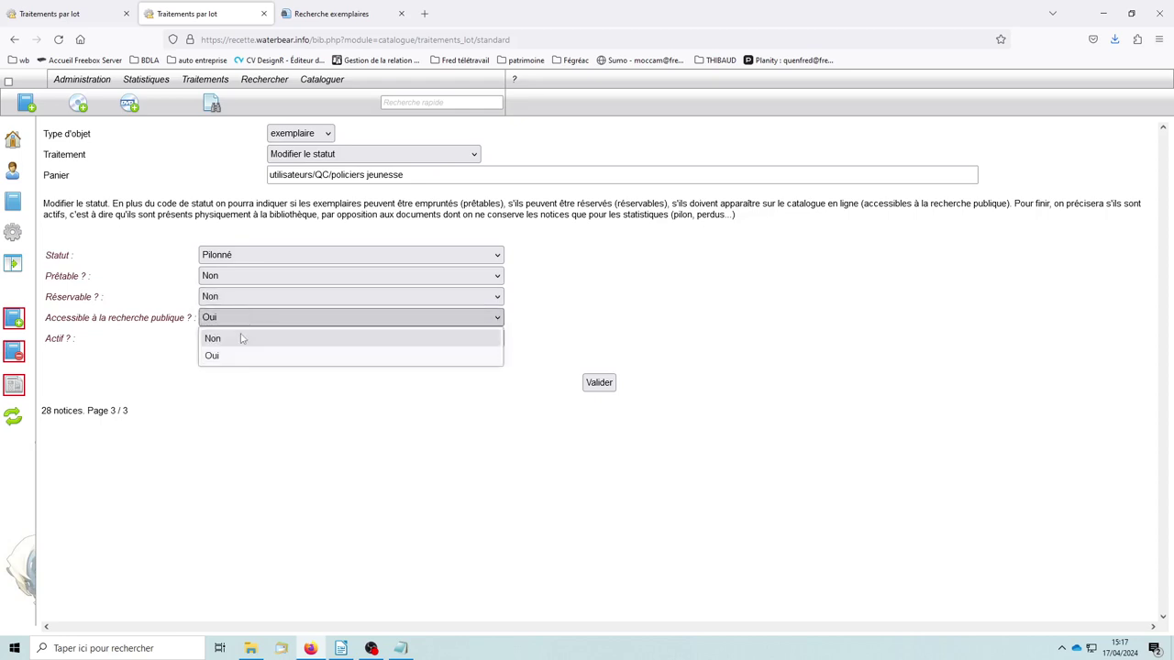
pyautogui.click(239, 341)
pyautogui.click(253, 341)
pyautogui.click(235, 364)
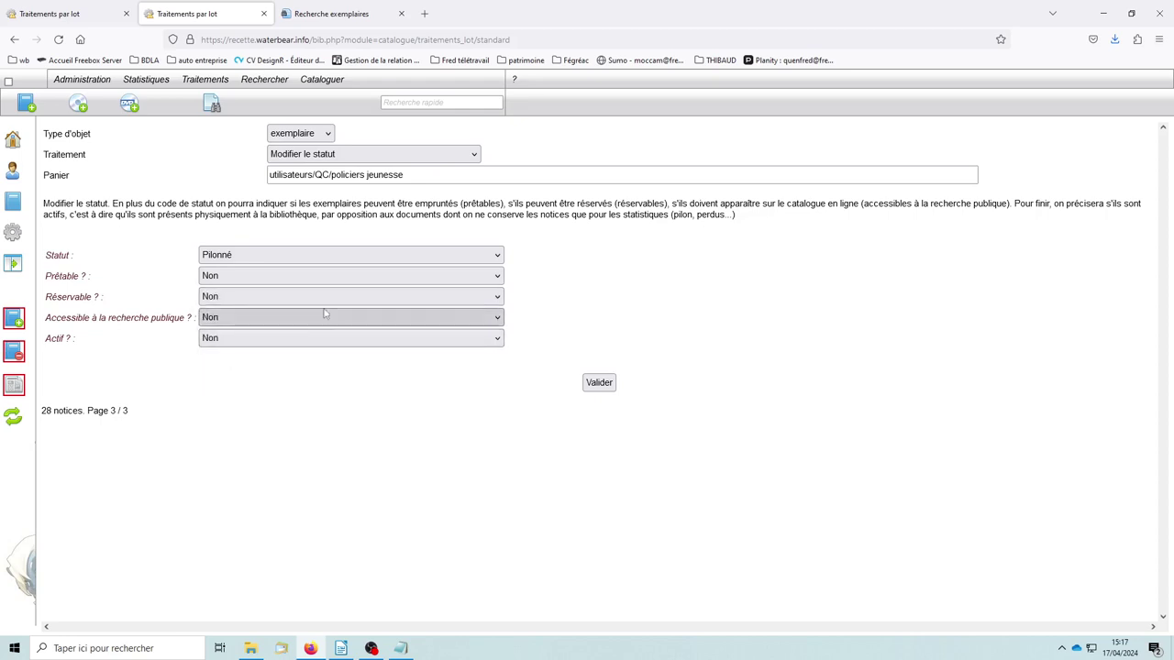
# Change the status to "Non réservable" and set both accessibility to public search and active to "Oui"
pyautogui.click(262, 258)
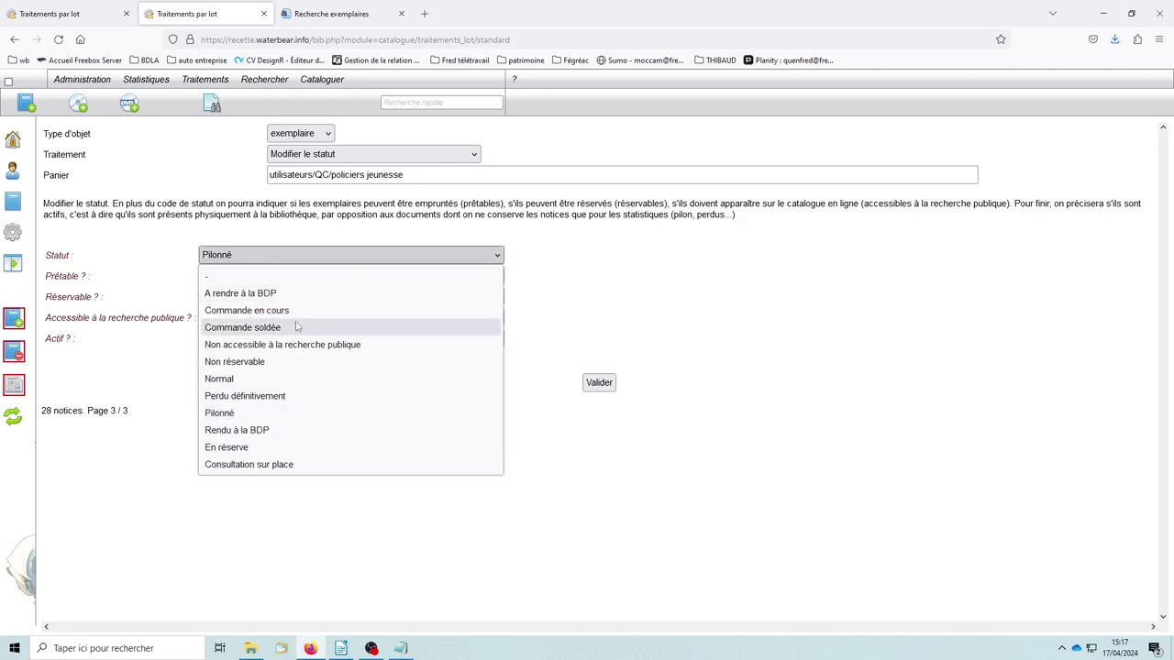
pyautogui.click(258, 364)
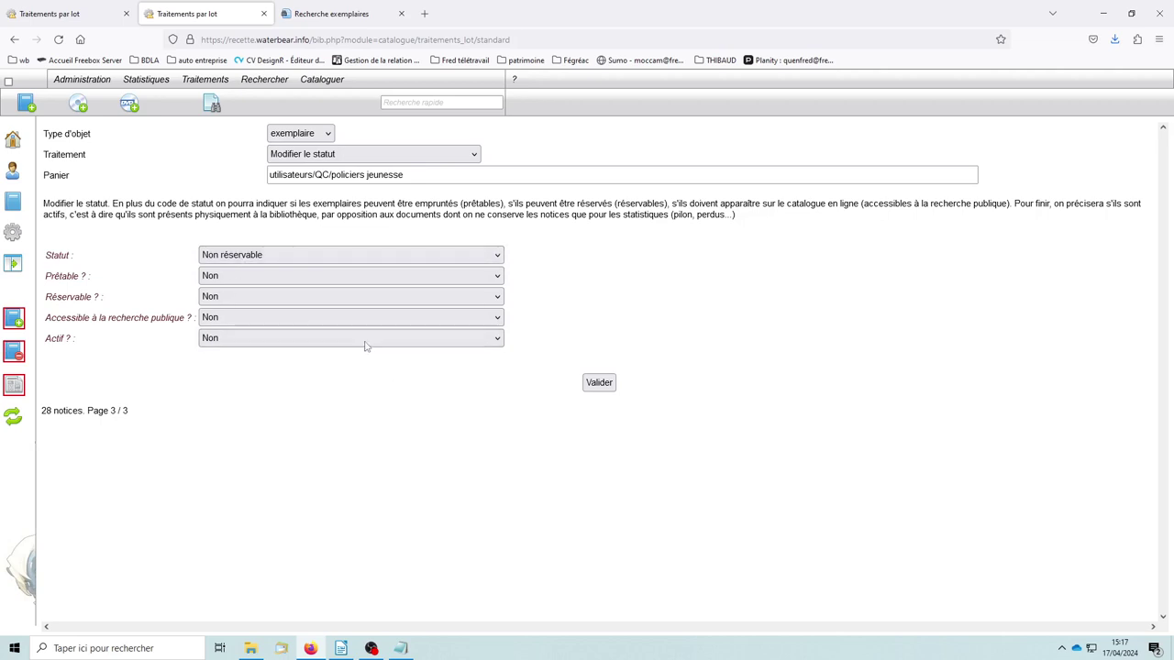
pyautogui.click(231, 320)
pyautogui.click(236, 356)
pyautogui.click(232, 341)
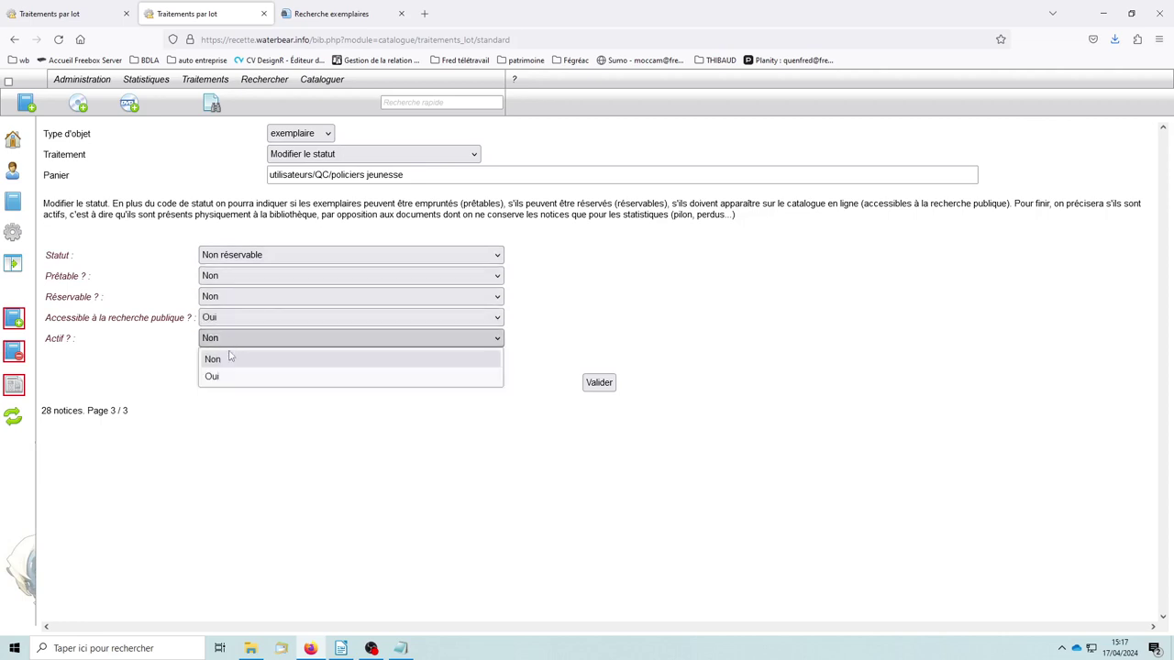
pyautogui.click(230, 376)
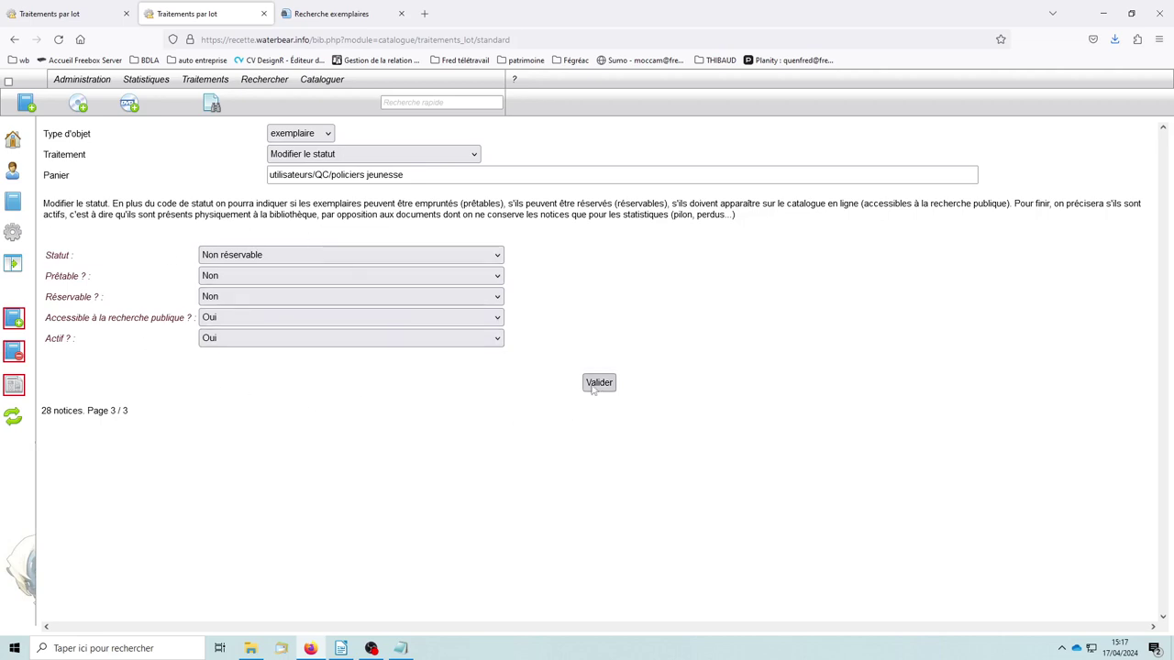
# Set the treatment to "réindexer" and look through the available object types and treatments without changing them
pyautogui.click(314, 156)
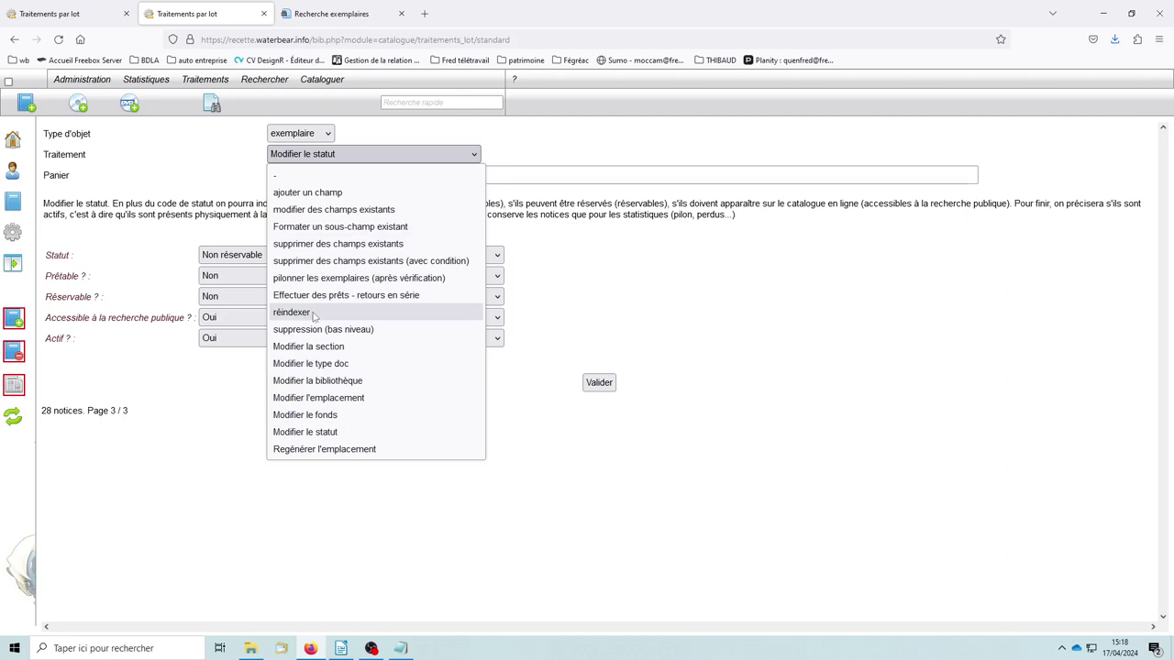
pyautogui.click(311, 312)
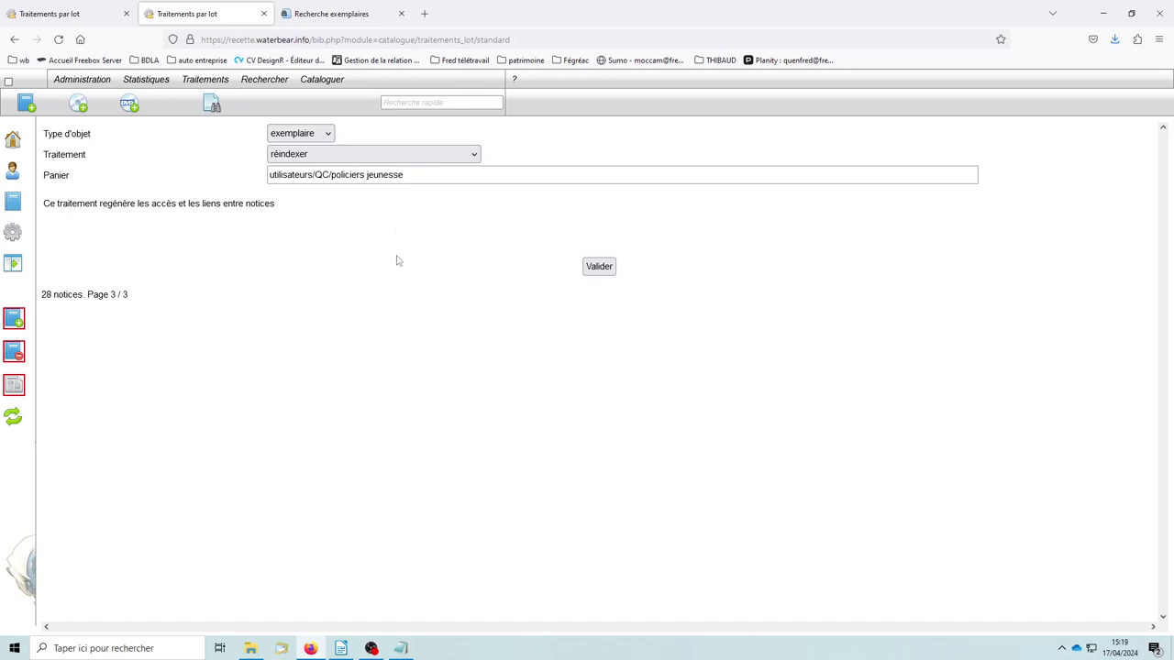
pyautogui.click(326, 135)
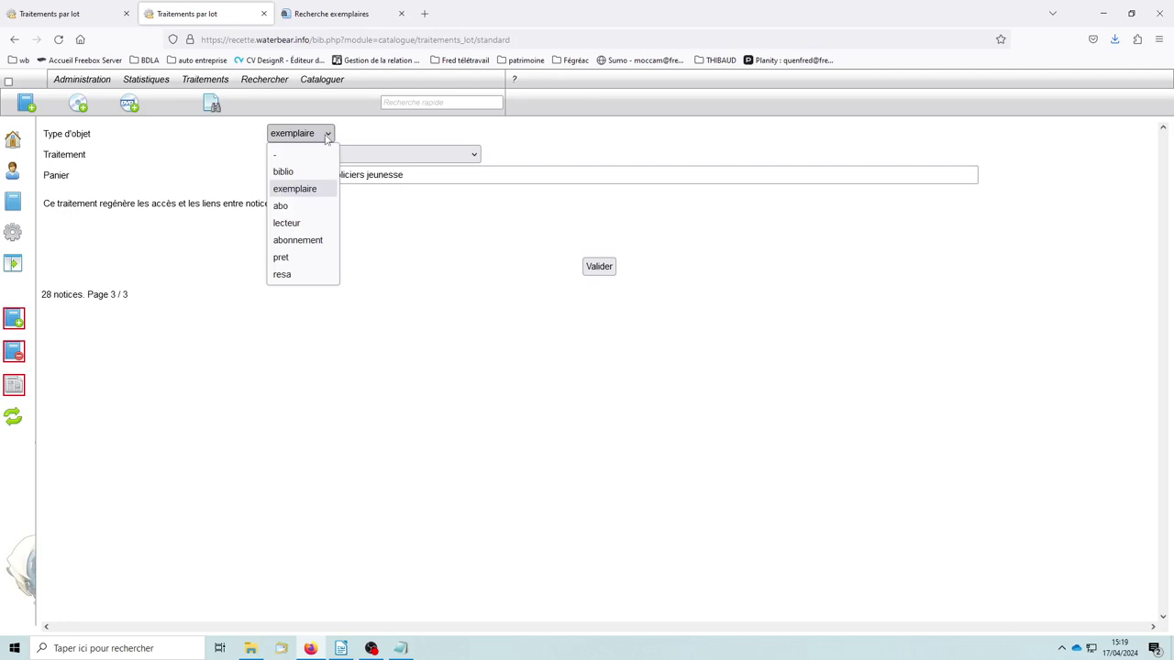
pyautogui.click(327, 135)
pyautogui.click(399, 156)
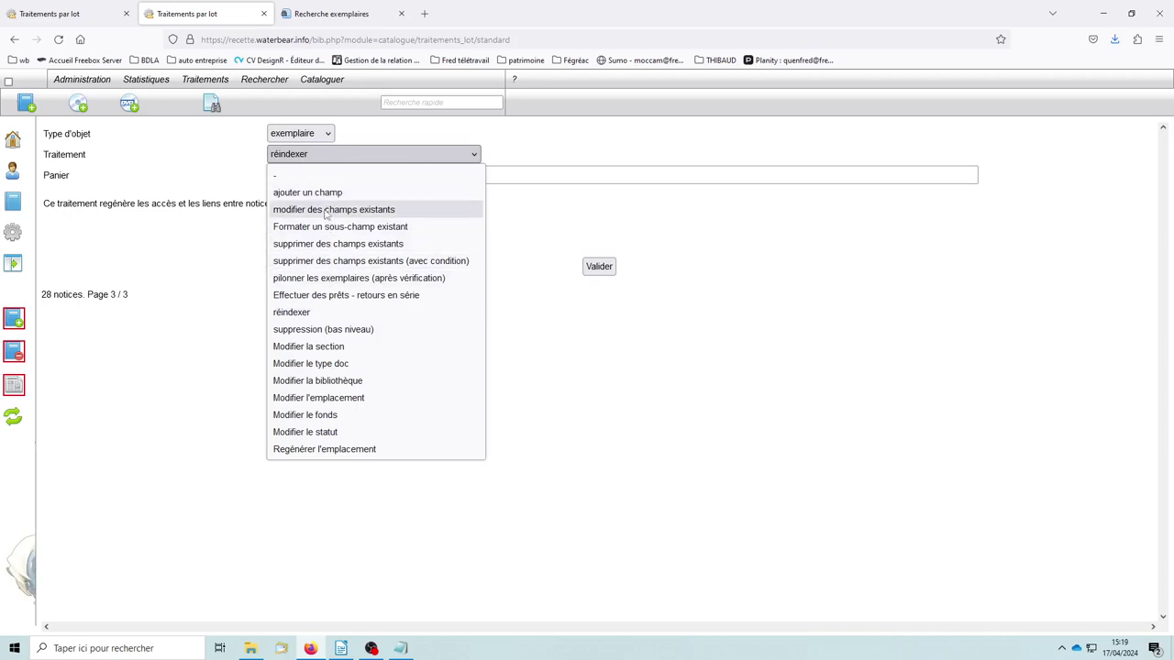
pyautogui.click(215, 267)
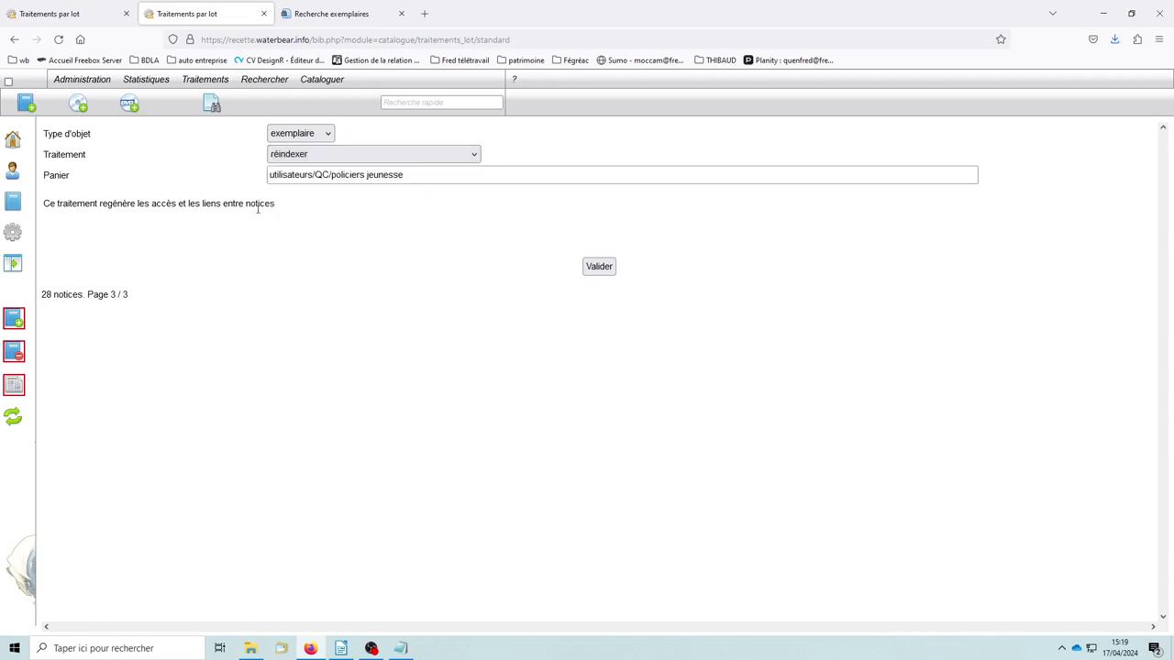
# From the copy search results, open "Les Enquêtes de Logicielle. Big Bug" for cataloguing, examine its copy and the detailed copy record, and close that record
pyautogui.click(328, 16)
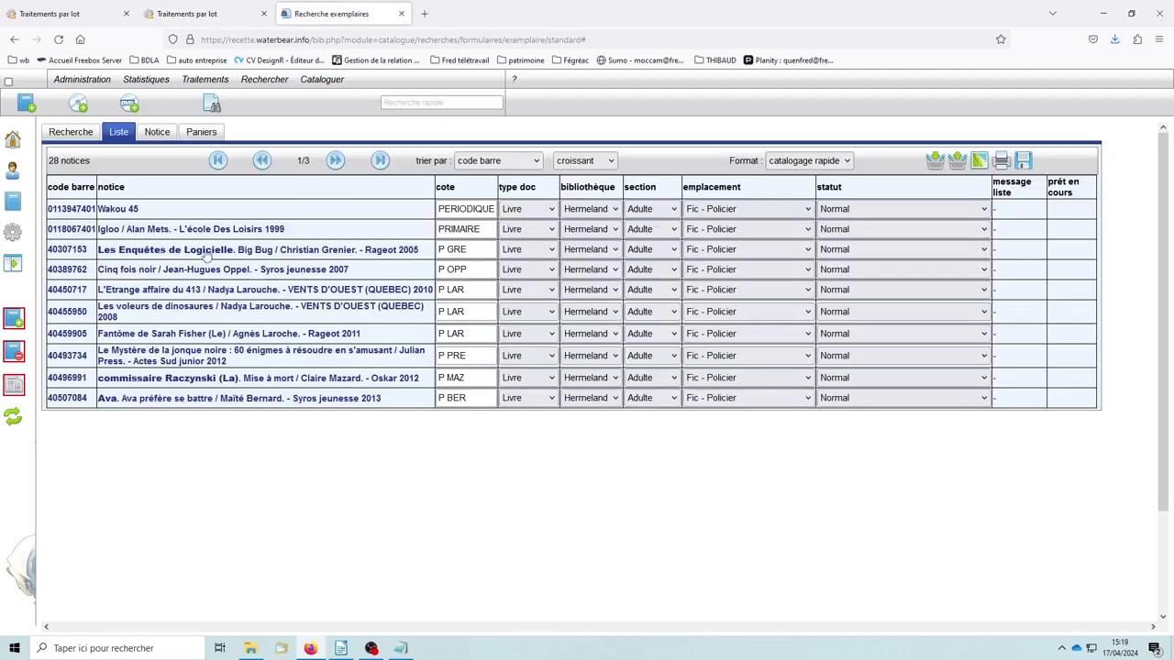
pyautogui.click(153, 255)
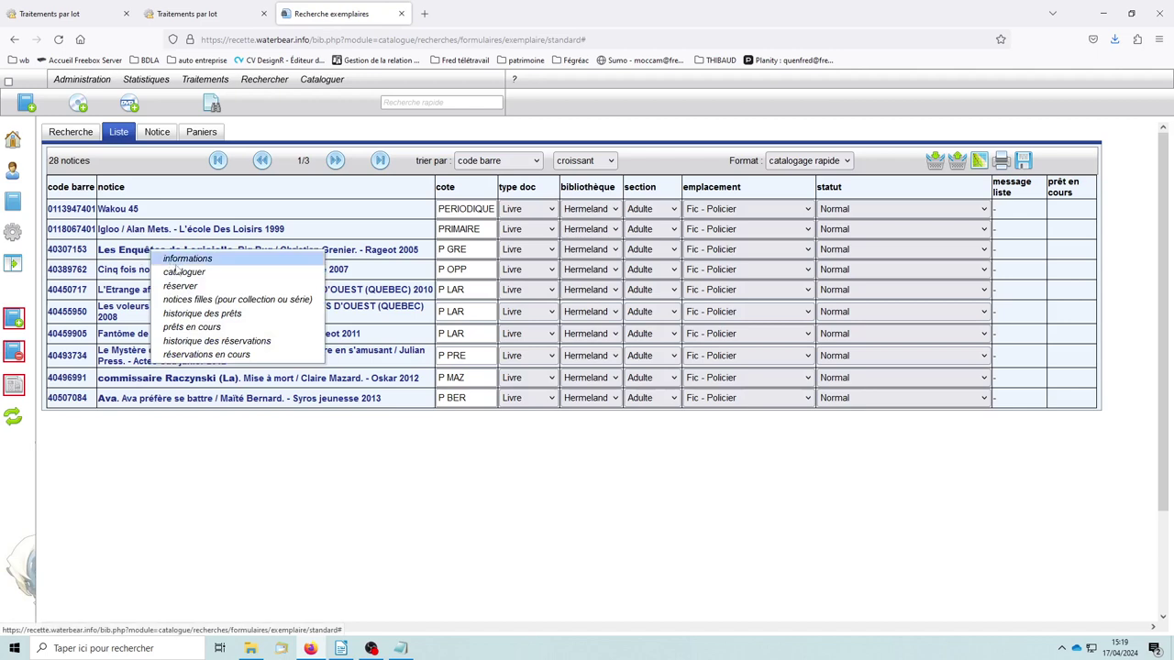
pyautogui.click(184, 273)
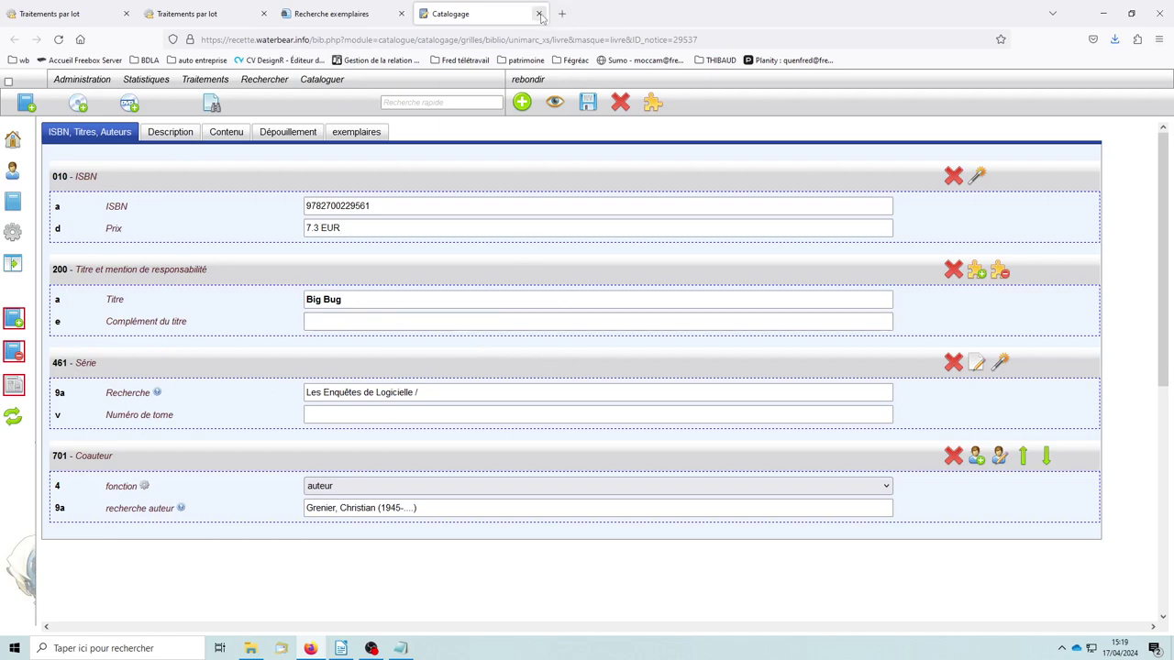
pyautogui.click(345, 137)
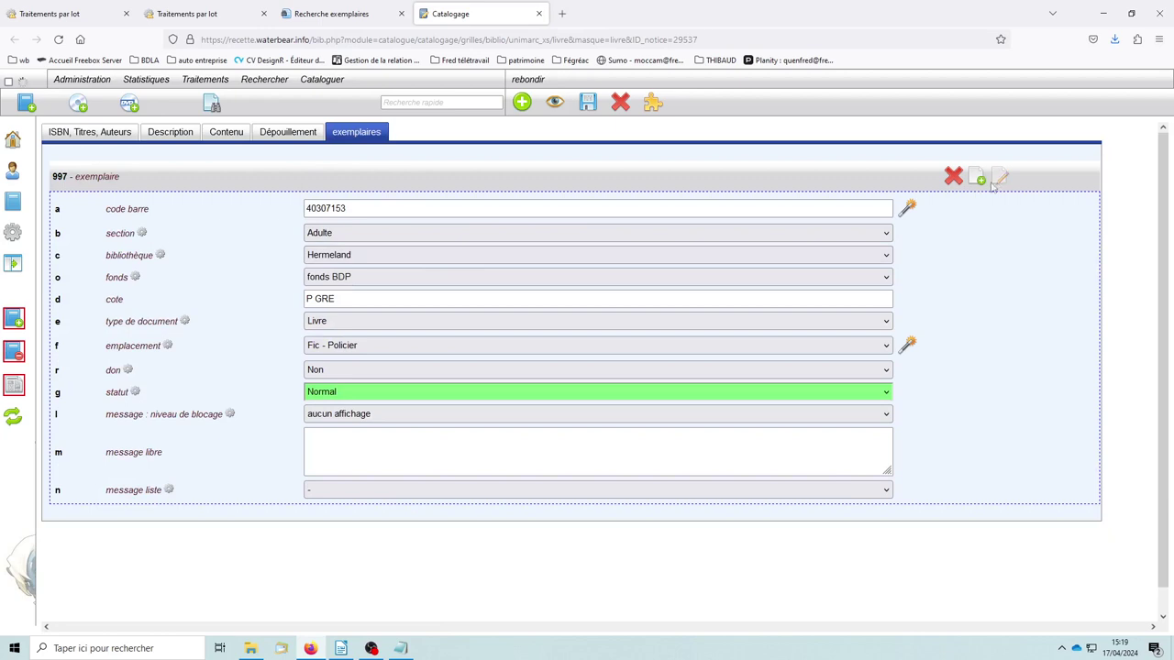
pyautogui.click(999, 176)
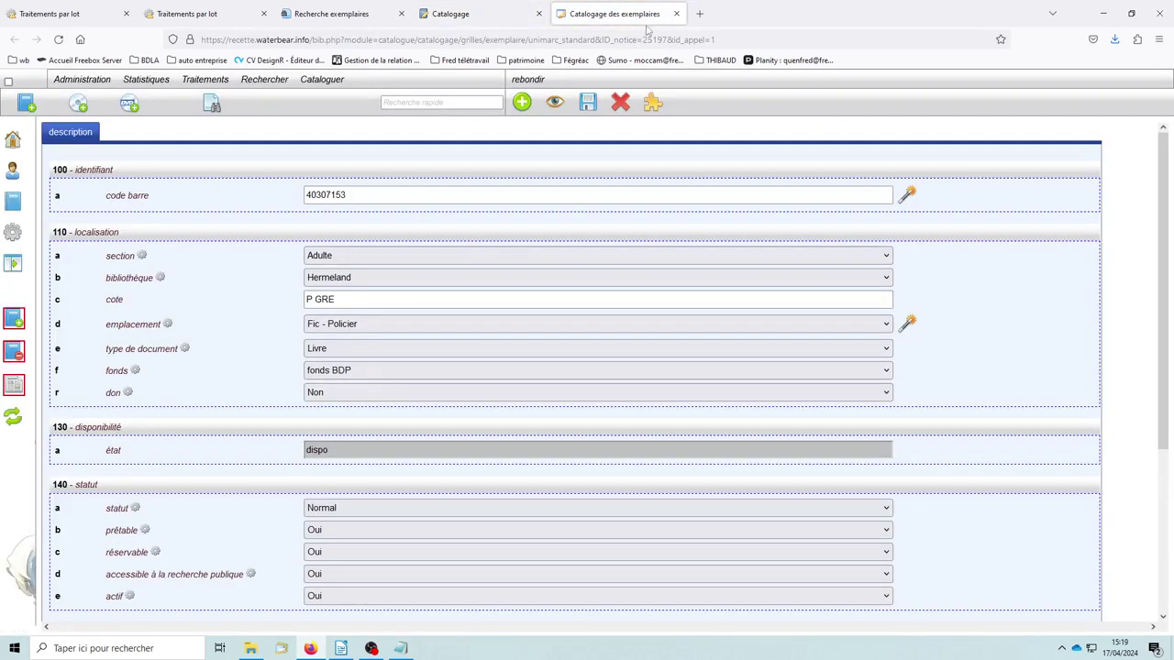
pyautogui.click(675, 14)
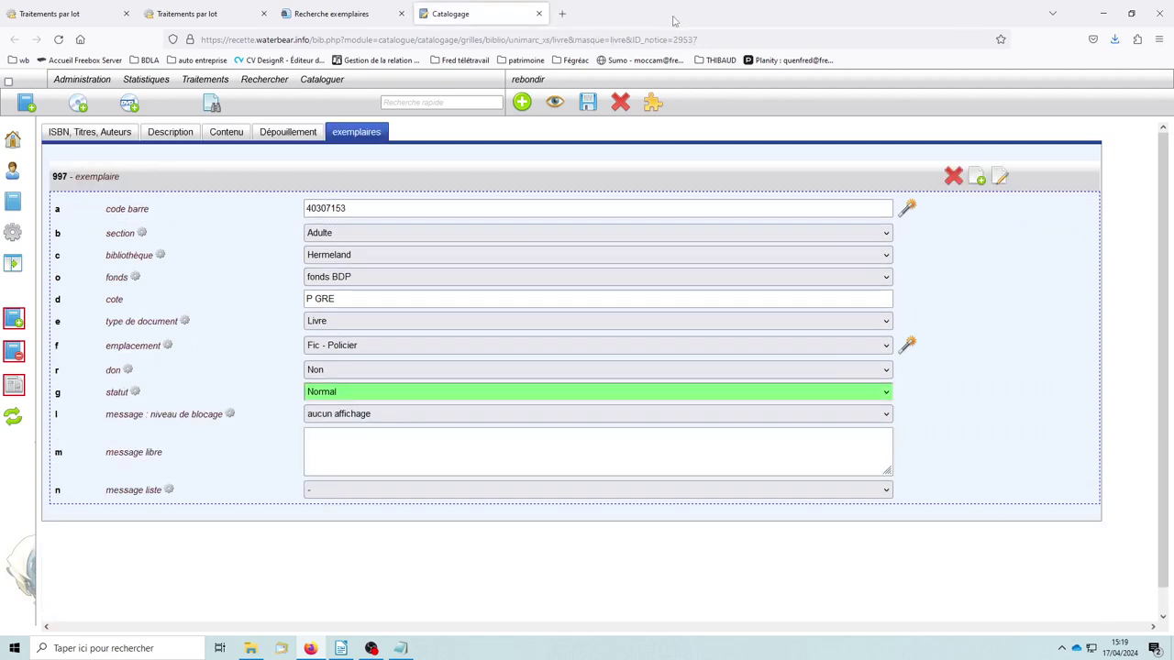
# Look up a borrower by surname in the loans and returns page, examine their reader record, and close both pages
pyautogui.click(18, 176)
pyautogui.write('ch')
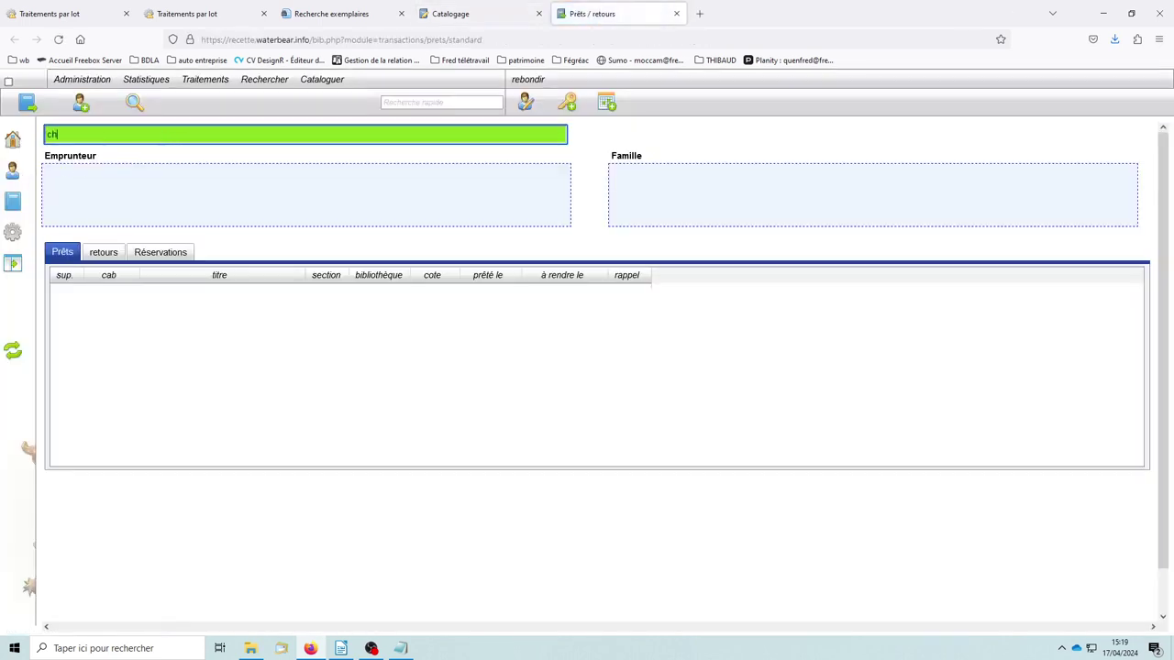
pyautogui.write('ev')
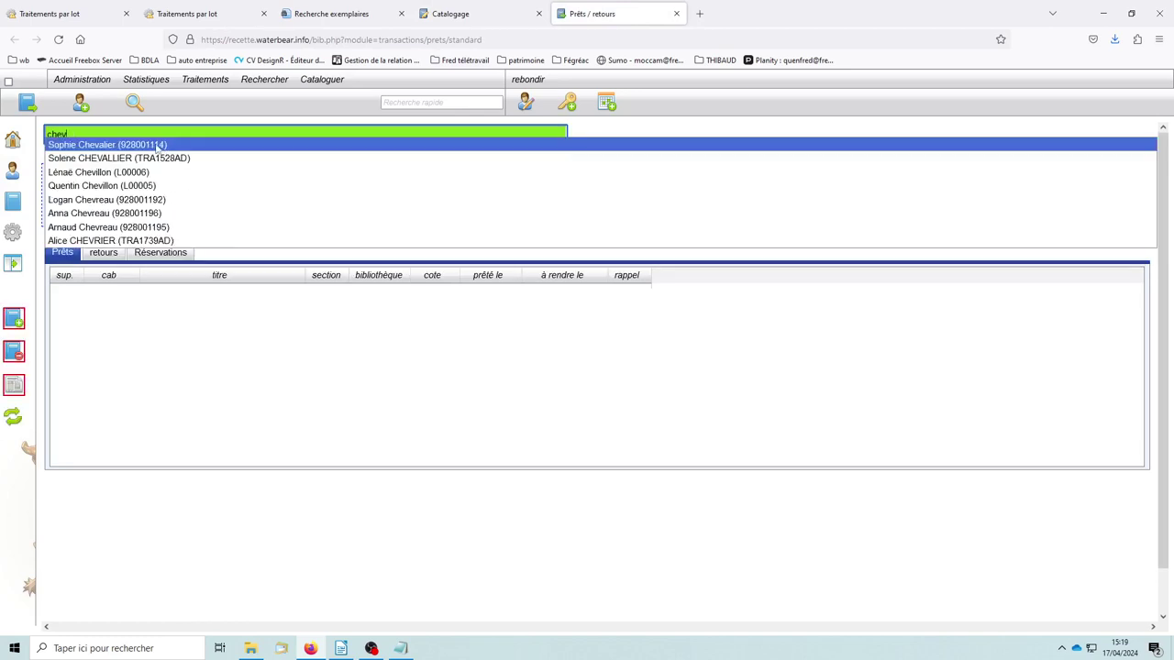
pyautogui.click(101, 185)
pyautogui.click(521, 395)
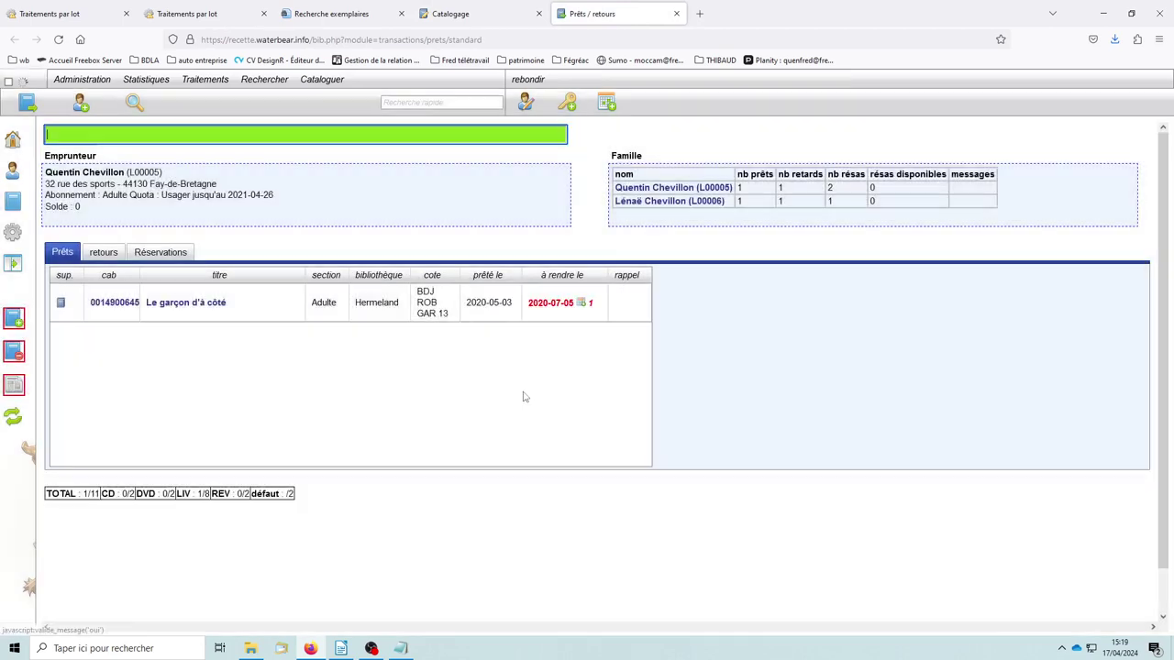
pyautogui.click(526, 102)
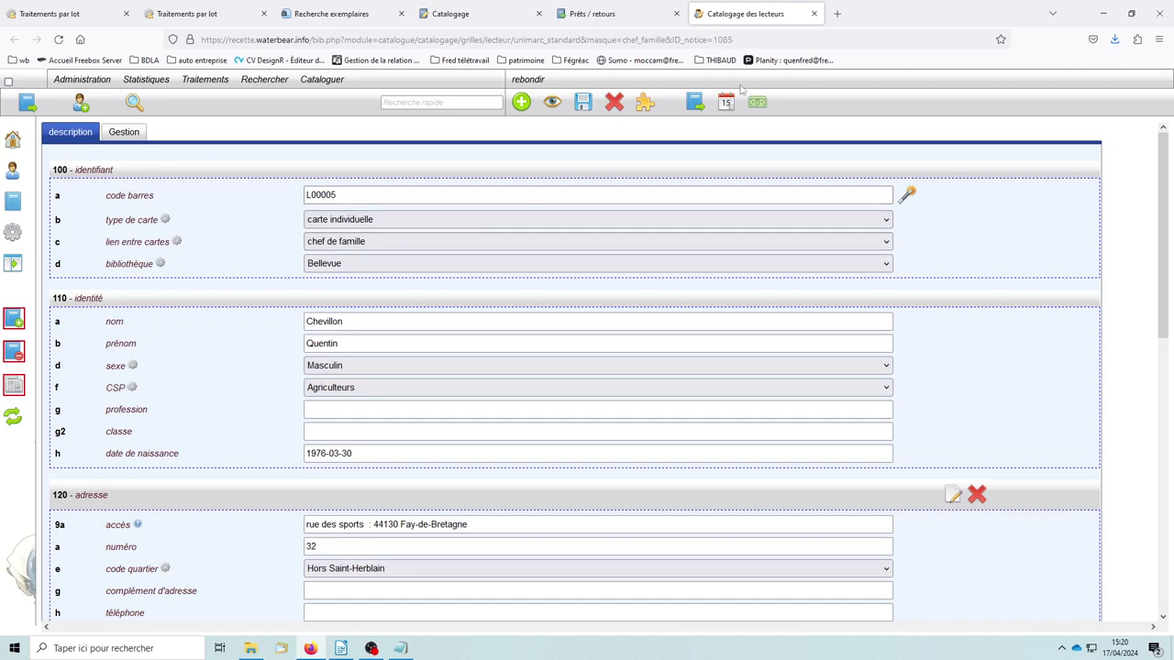
pyautogui.click(814, 14)
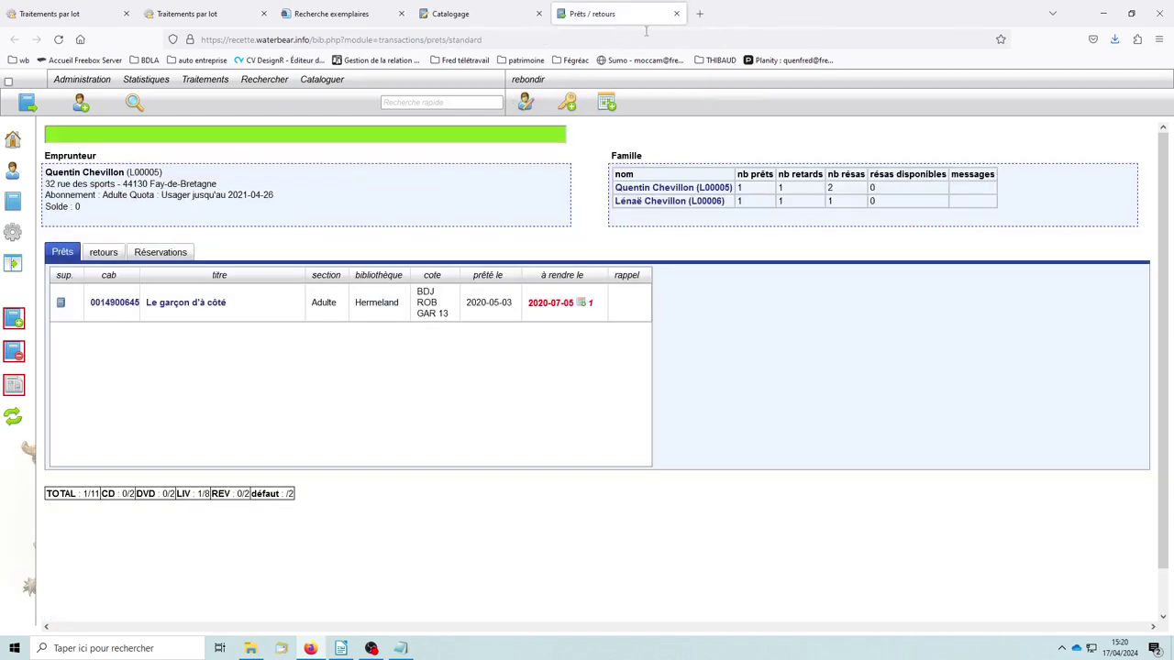
pyautogui.click(676, 13)
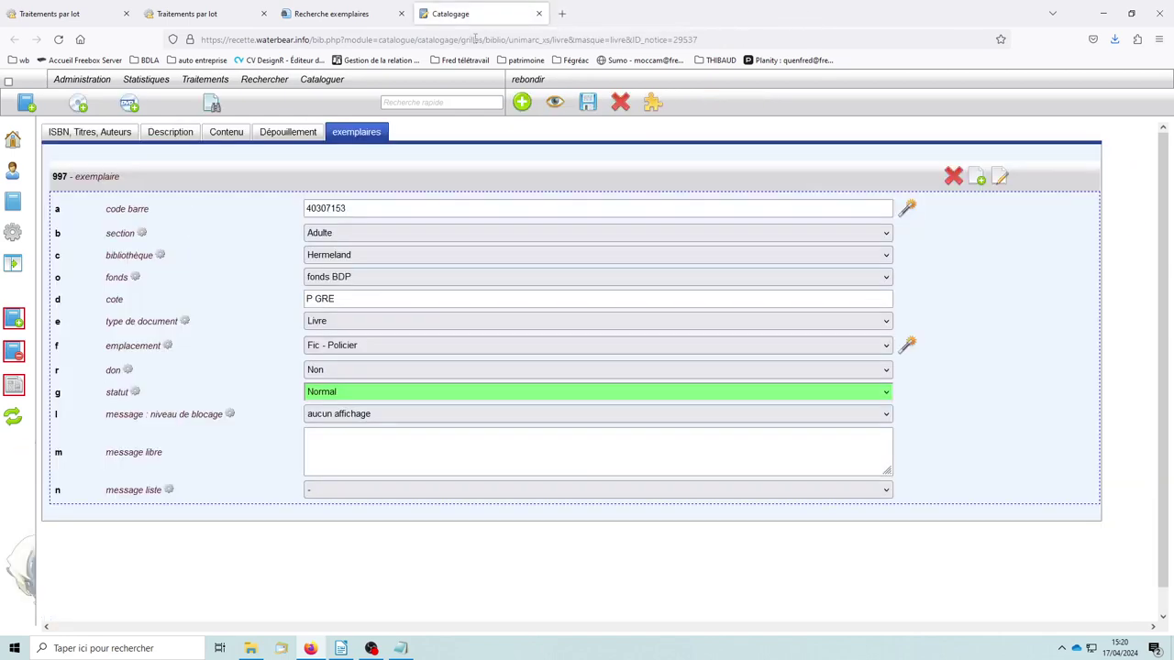
# Leave the cataloguing page without saving, review the treatments available for copies, and close the extra batch-processing page
pyautogui.click(539, 14)
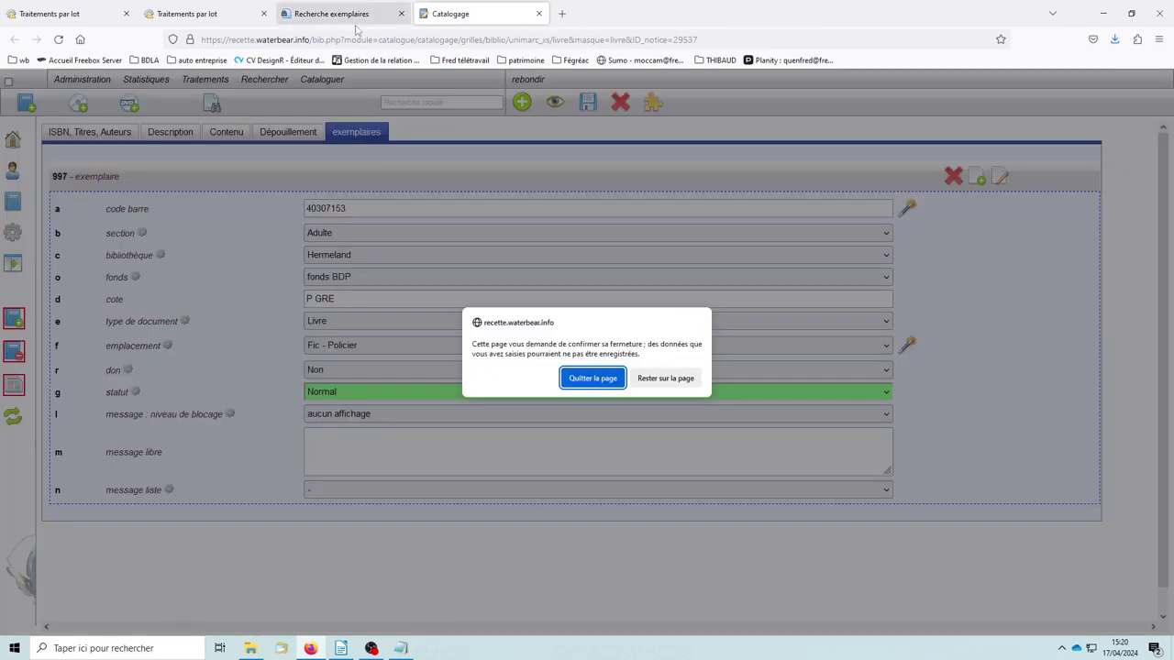
pyautogui.click(594, 379)
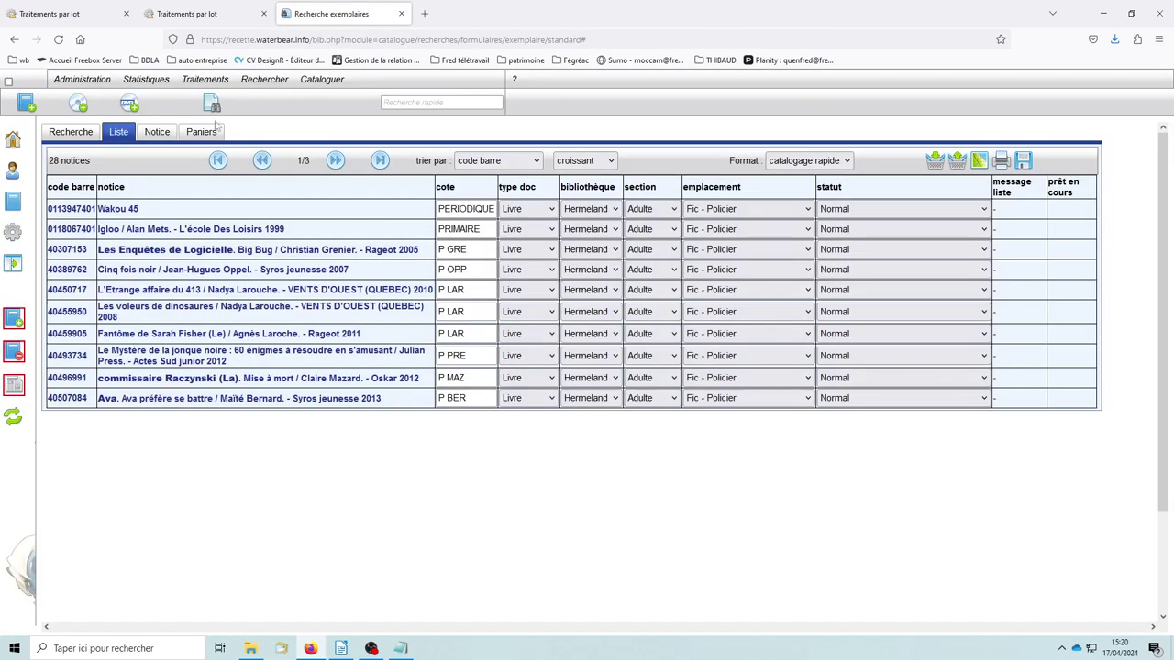
pyautogui.click(206, 15)
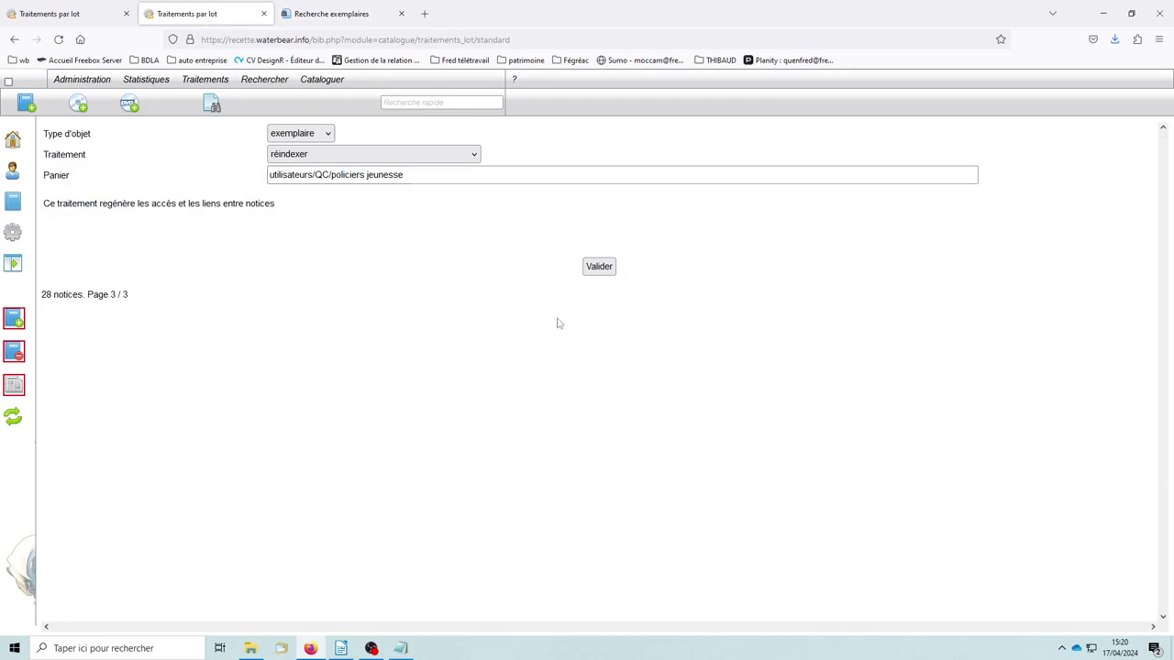
pyautogui.click(381, 157)
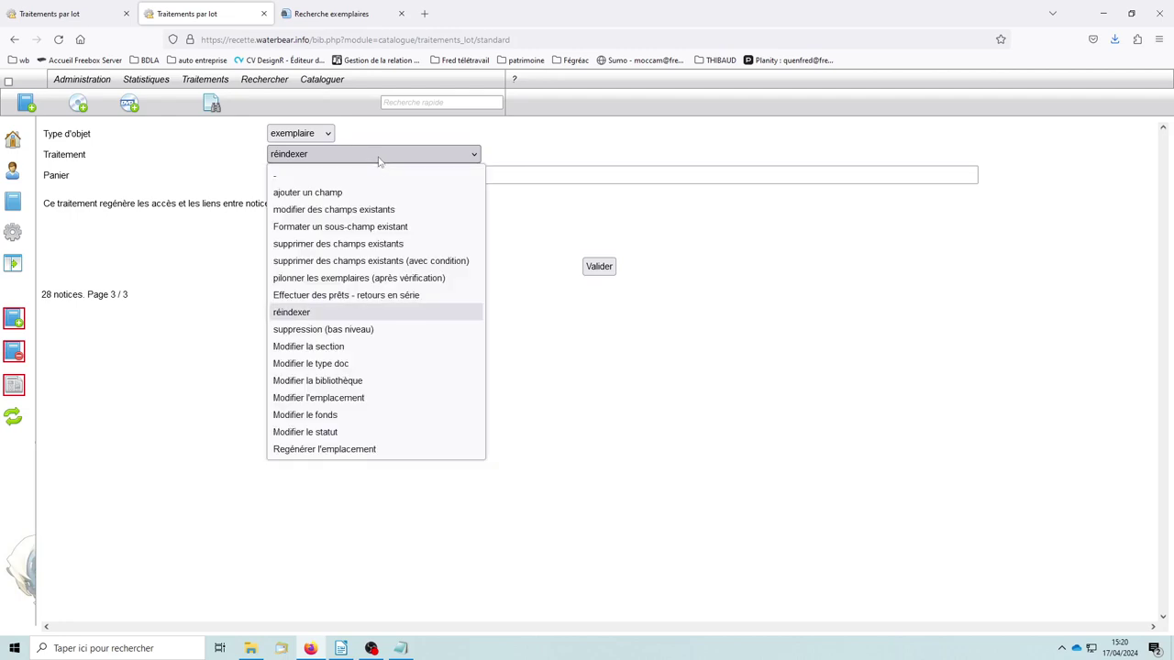
pyautogui.click(209, 249)
pyautogui.hotkey('ctrl', 'w')
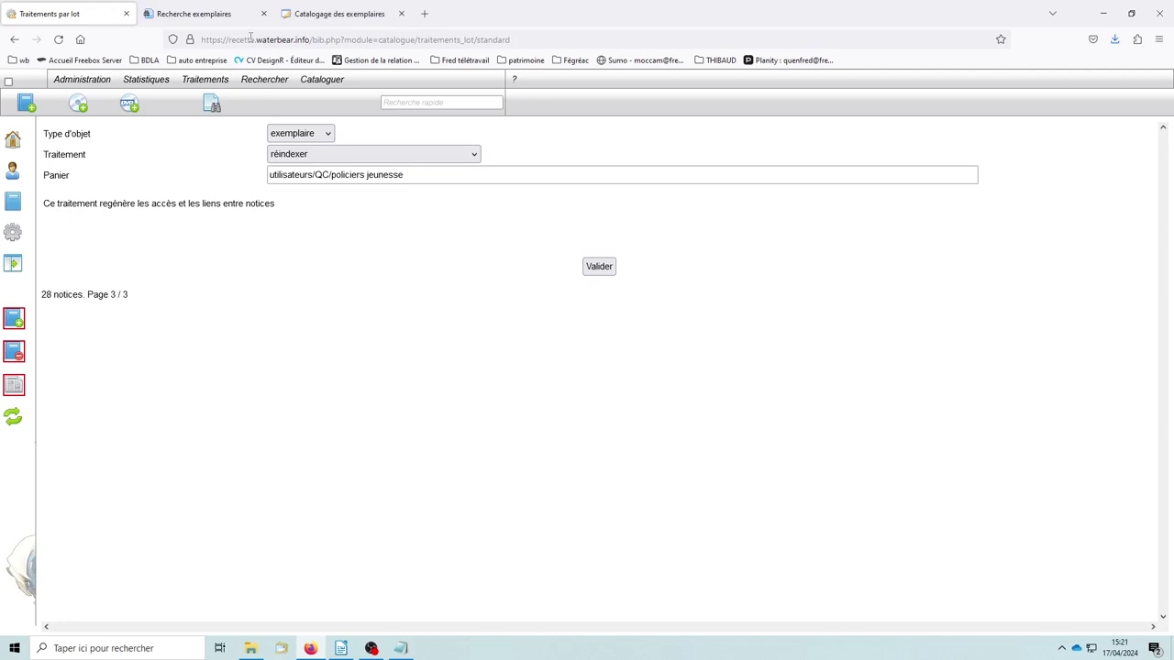
# Check the copy basket "test traitement par lot 2" and examine the "message exemplaire" field 700 in the detailed copy record
pyautogui.click(207, 18)
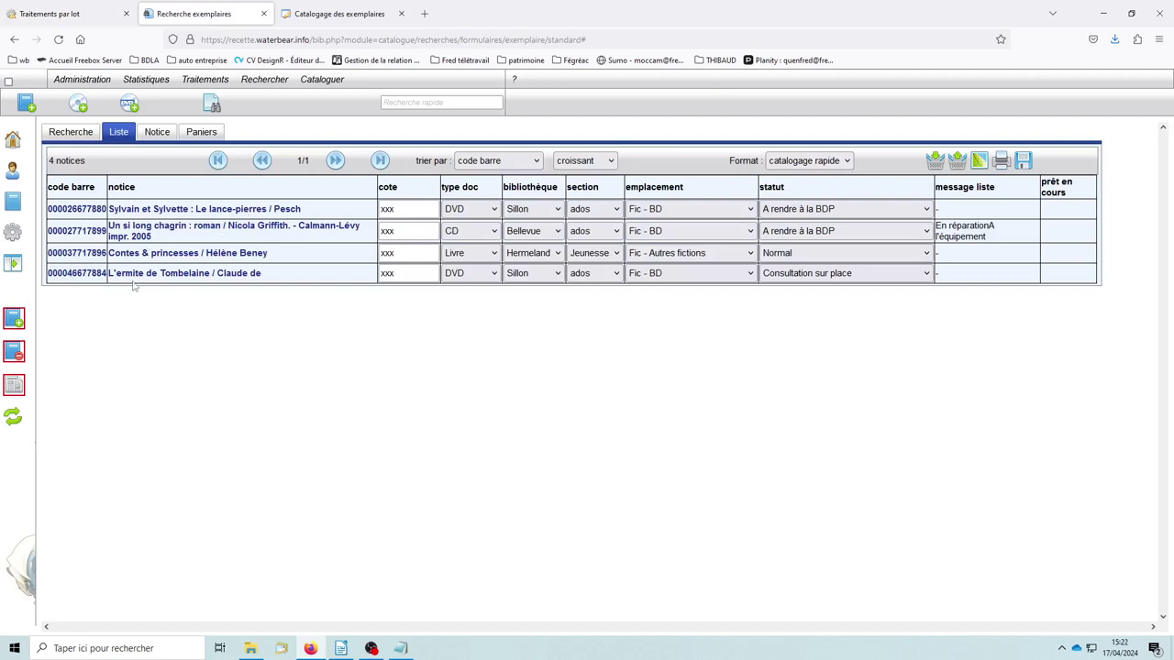
pyautogui.click(206, 133)
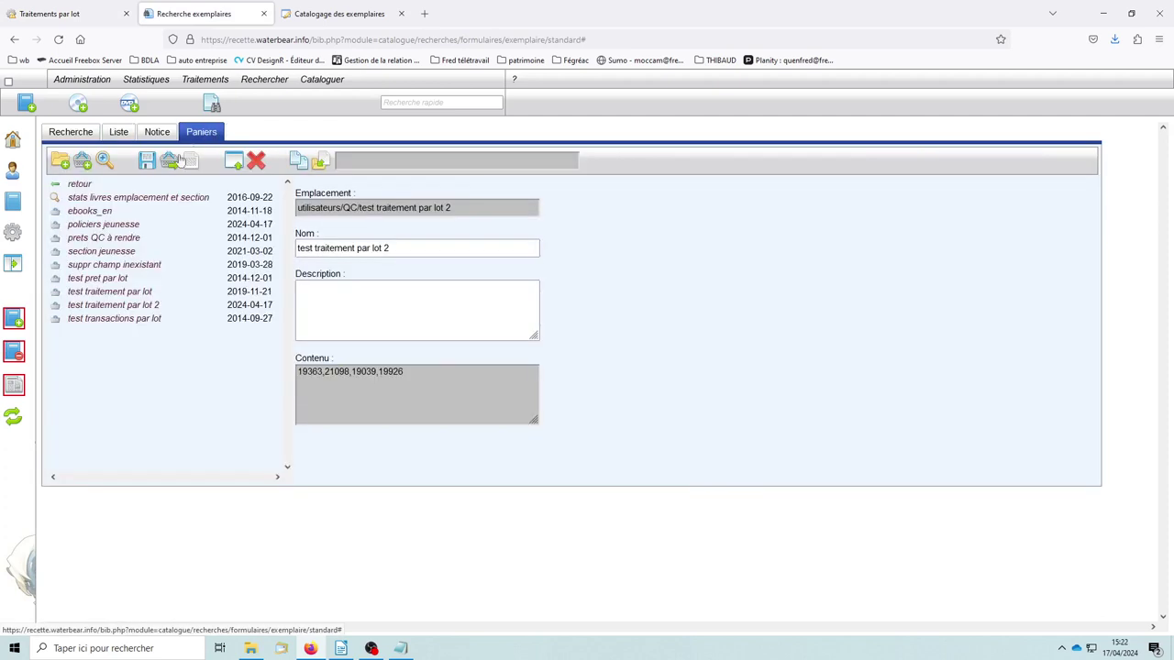
pyautogui.click(119, 134)
pyautogui.click(341, 15)
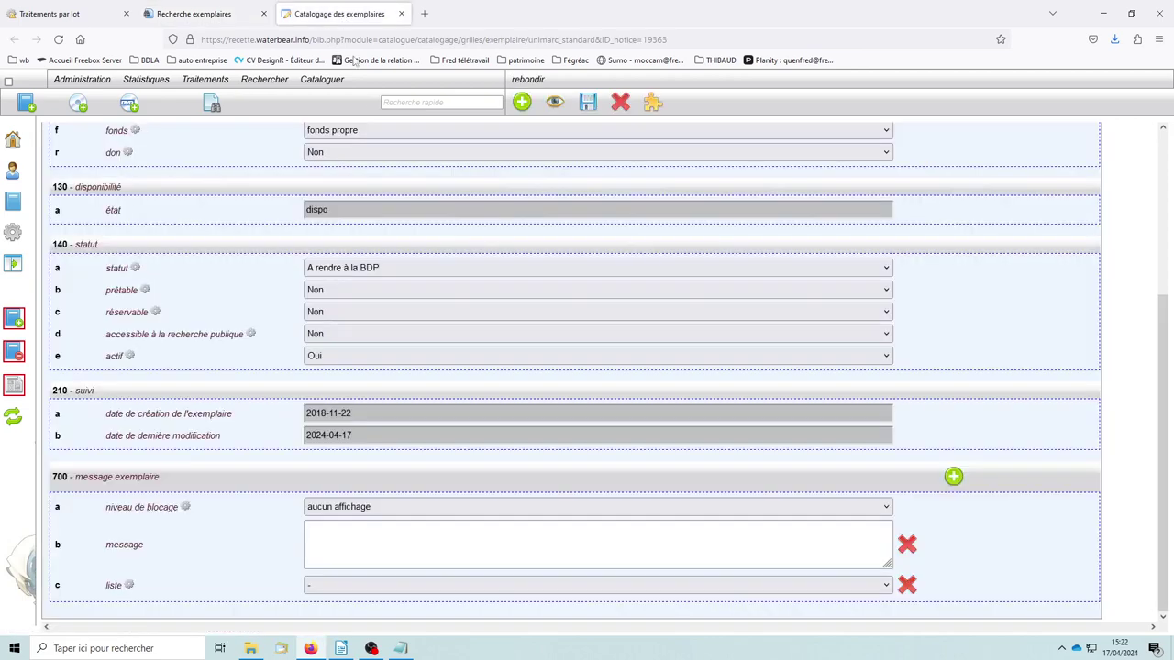
pyautogui.scroll(5, 394, 247)
pyautogui.scroll(-3, 479, 374)
pyautogui.click(358, 547)
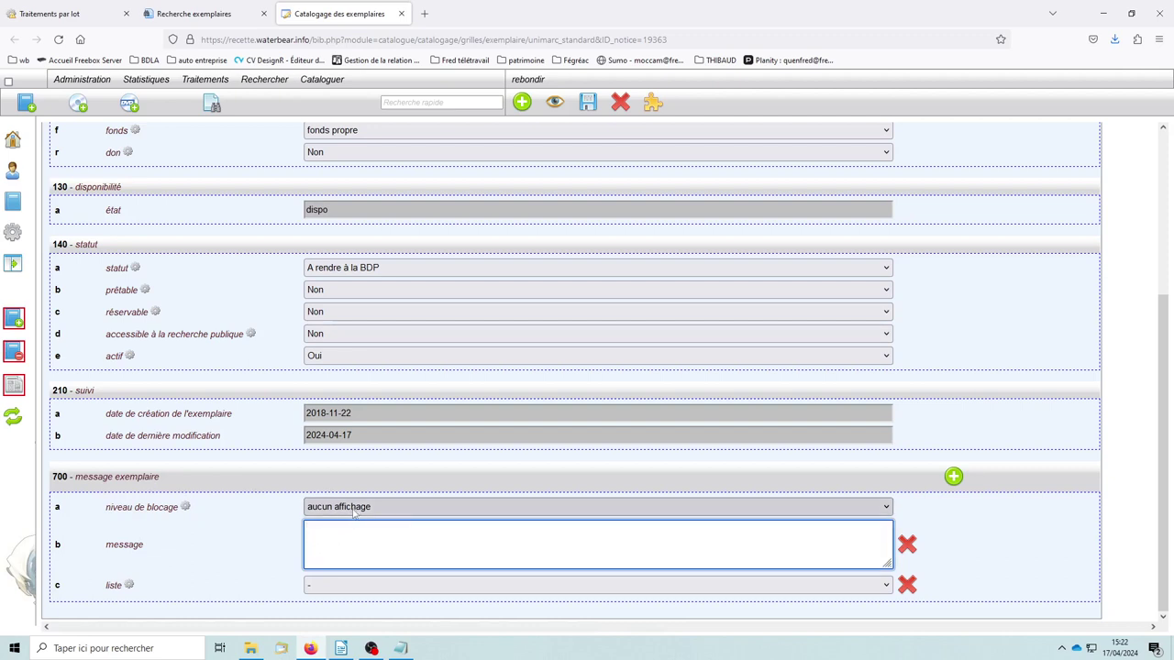
# Review the blocking levels of the copy message and set "niveau de blocage" to "nécessite confirmation"
pyautogui.click(354, 510)
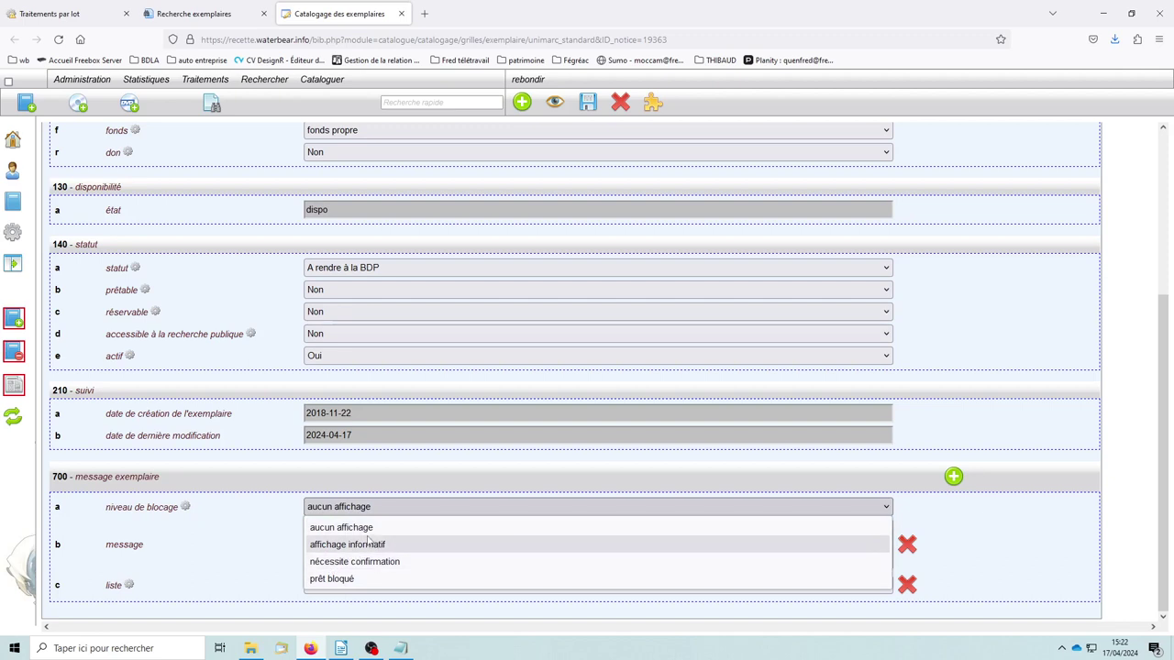
pyautogui.click(281, 561)
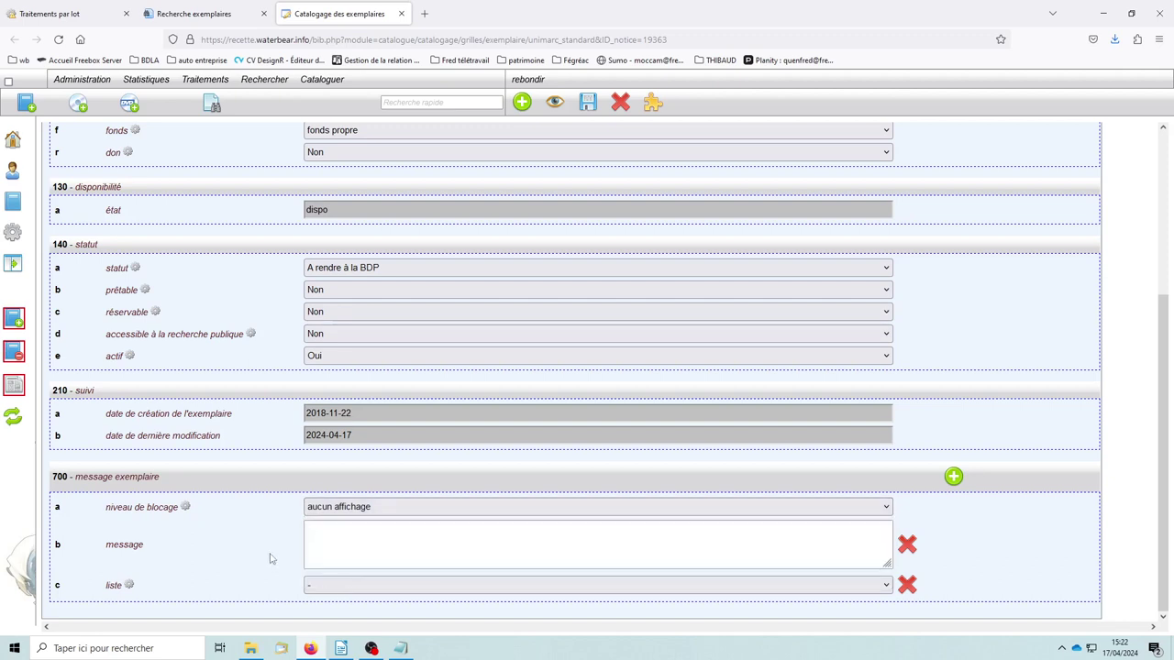
pyautogui.click(364, 510)
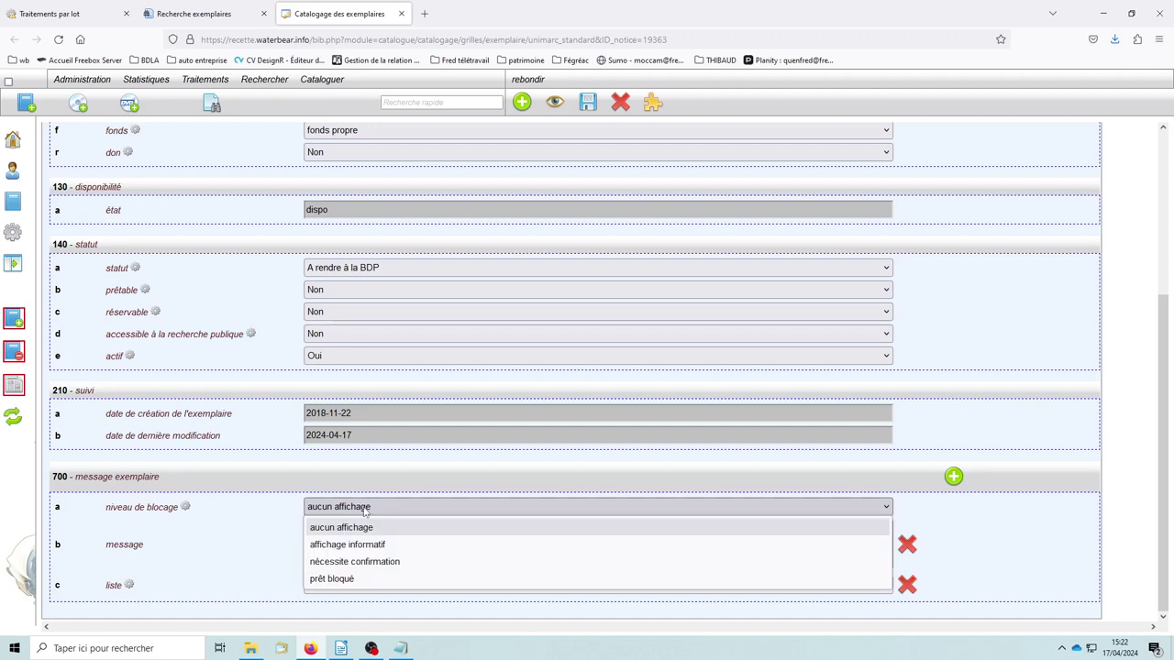
pyautogui.click(270, 551)
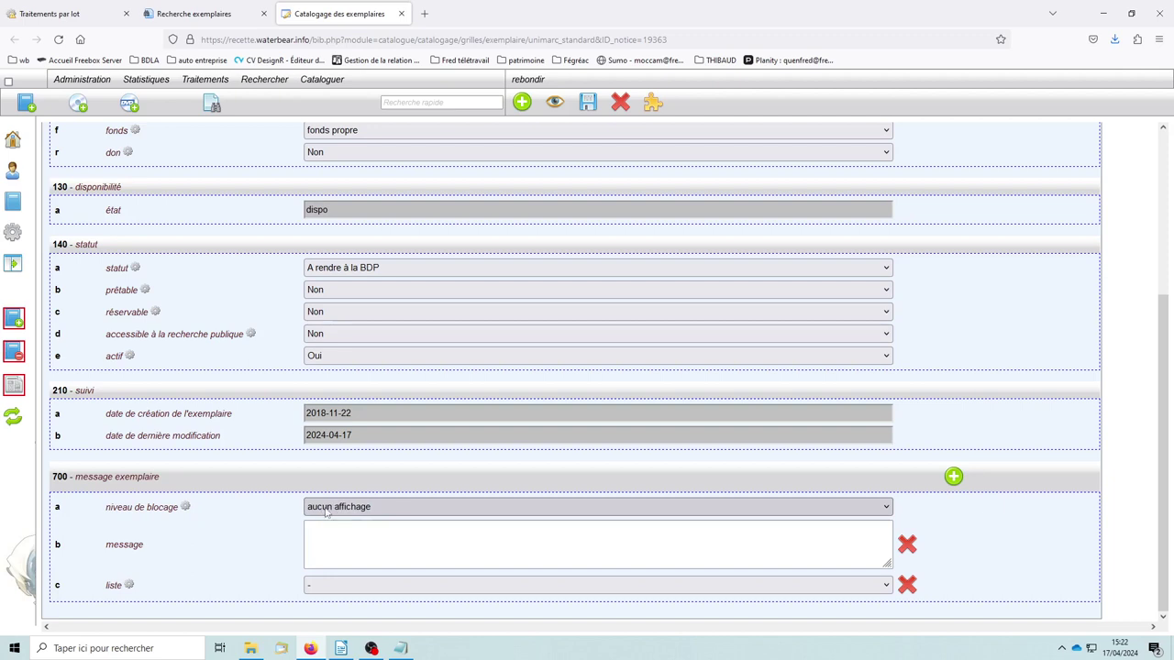
pyautogui.click(357, 512)
pyautogui.click(354, 561)
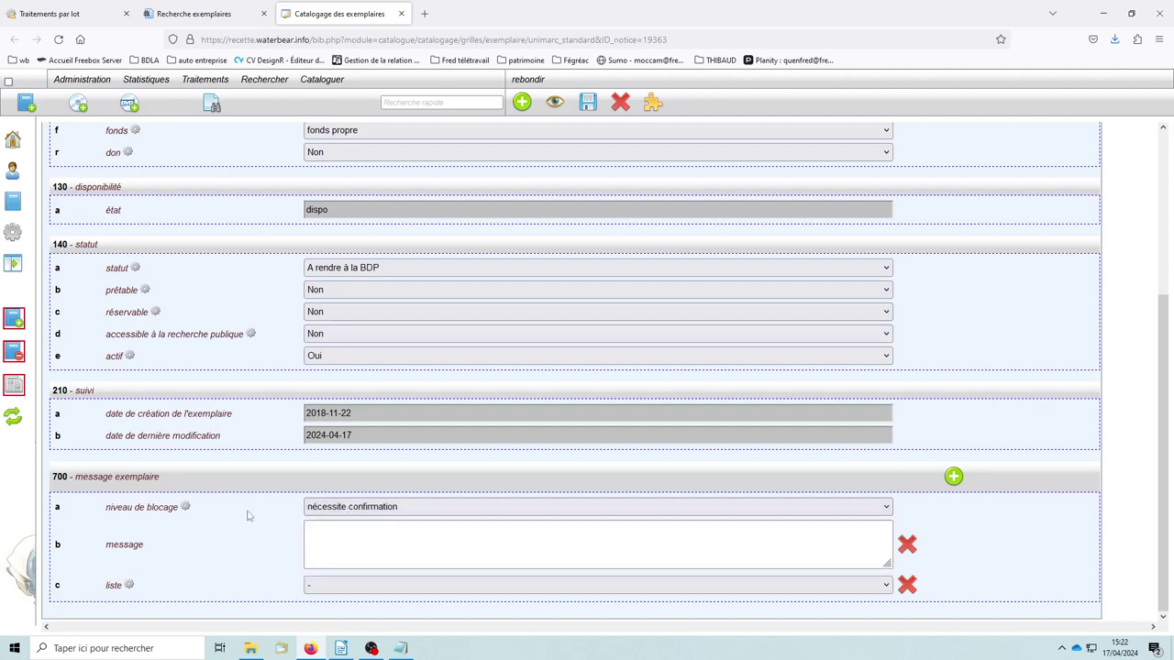
# Examine the codes in the "niveau de blocage" value list, close it, and return to the copy's message field
pyautogui.click(185, 509)
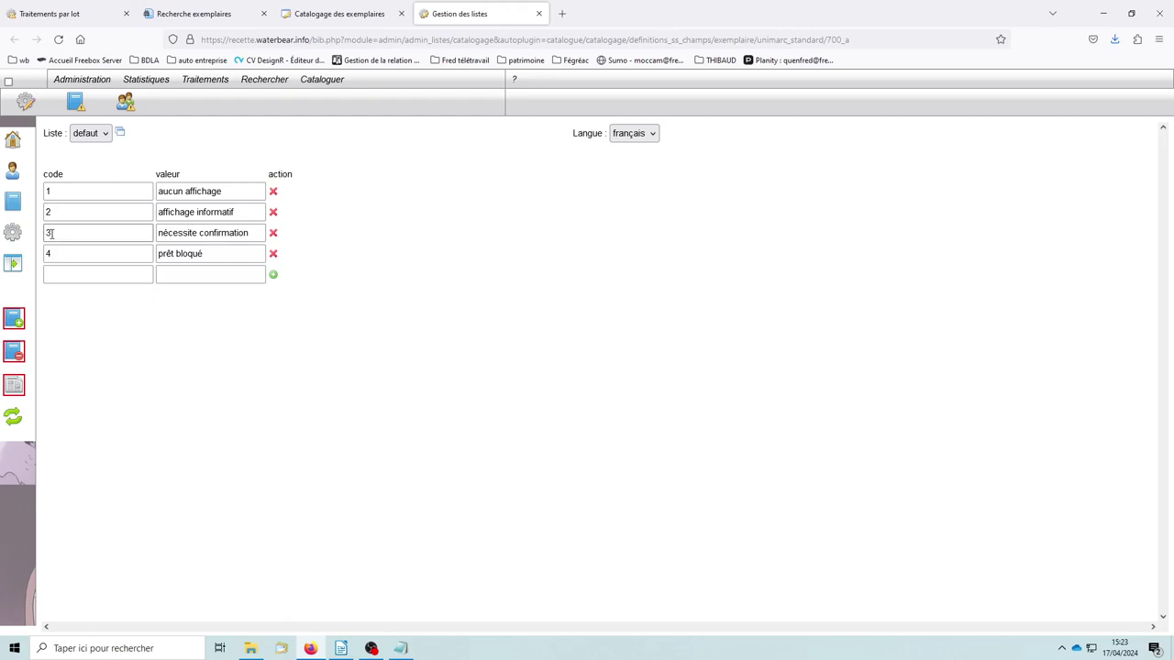
pyautogui.click(539, 14)
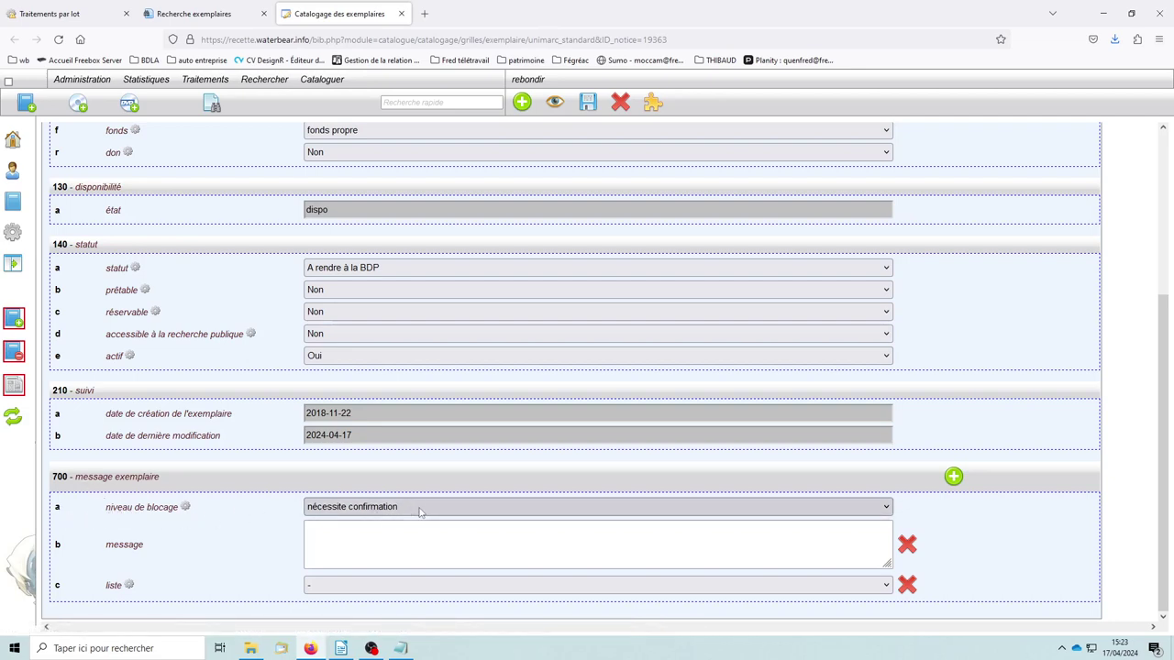
pyautogui.click(331, 543)
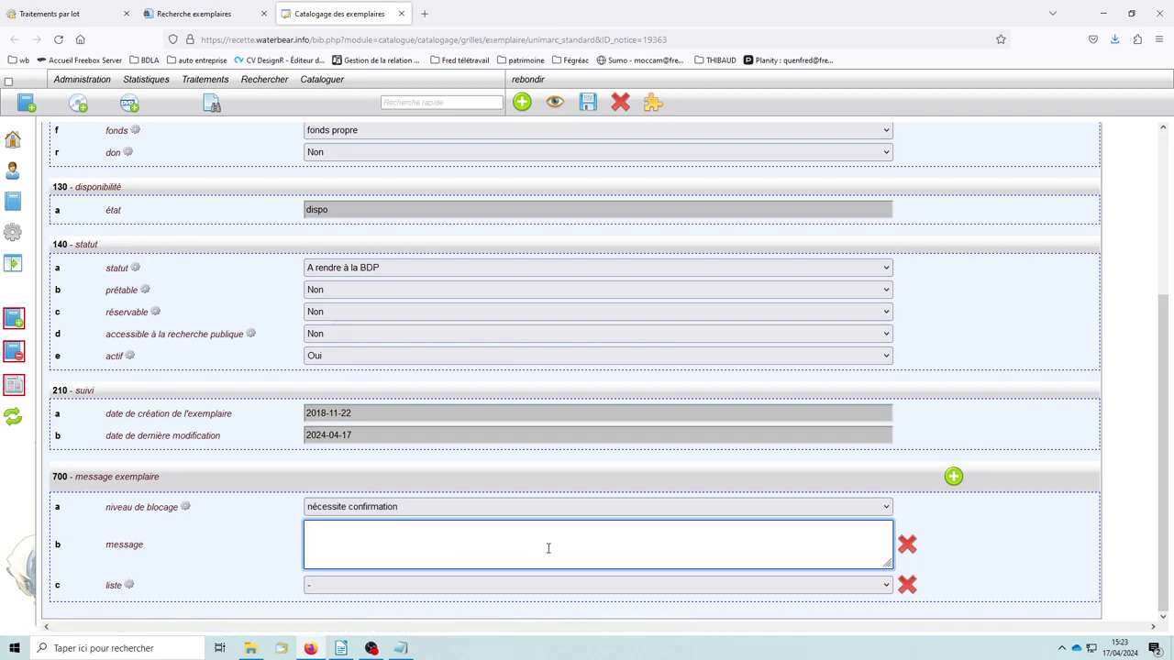
# In batch processing, set the treatment to "modifier des champs existants" and the basket to "utilisateurs/QC/test traitement par lot 2"
pyautogui.click(91, 18)
pyautogui.click(326, 156)
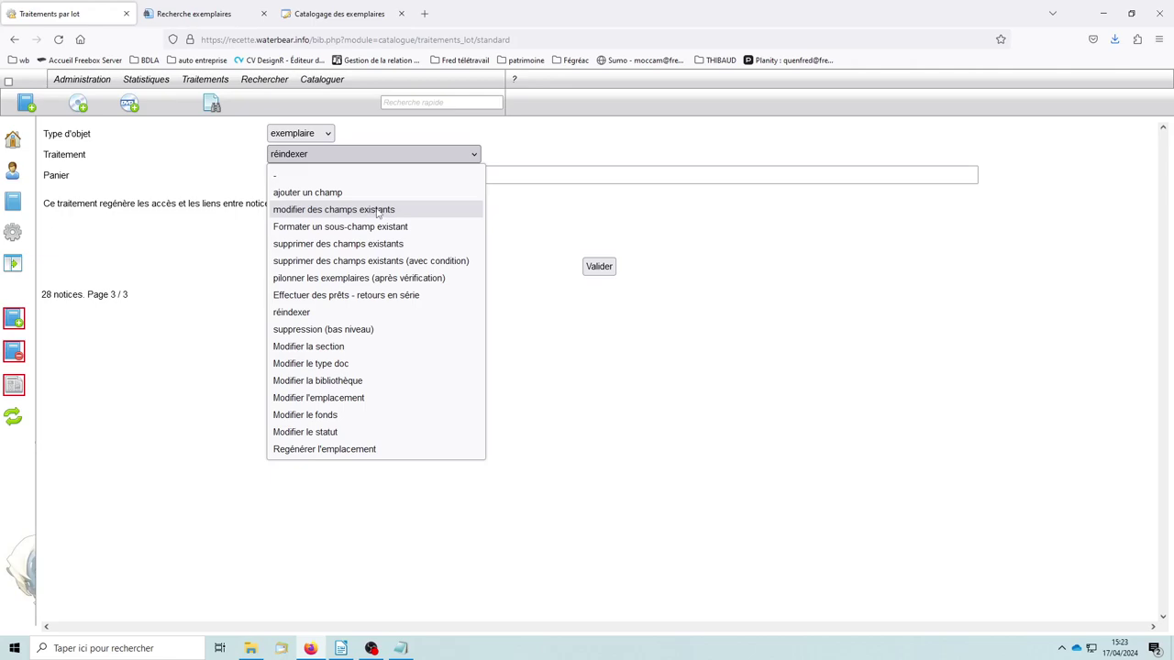
pyautogui.click(378, 210)
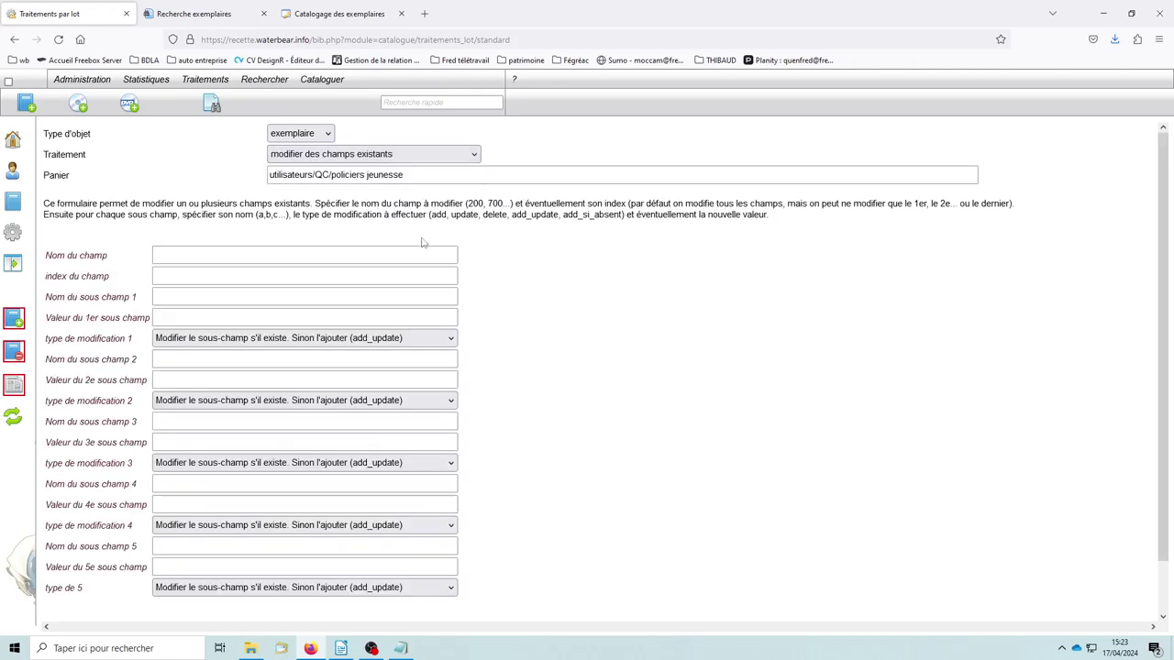
pyautogui.scroll(-1, 417, 302)
pyautogui.scroll(1, 367, 385)
pyautogui.scroll(1, 338, 411)
pyautogui.moveTo(433, 174); pyautogui.dragTo(207, 181)
pyautogui.write('qc')
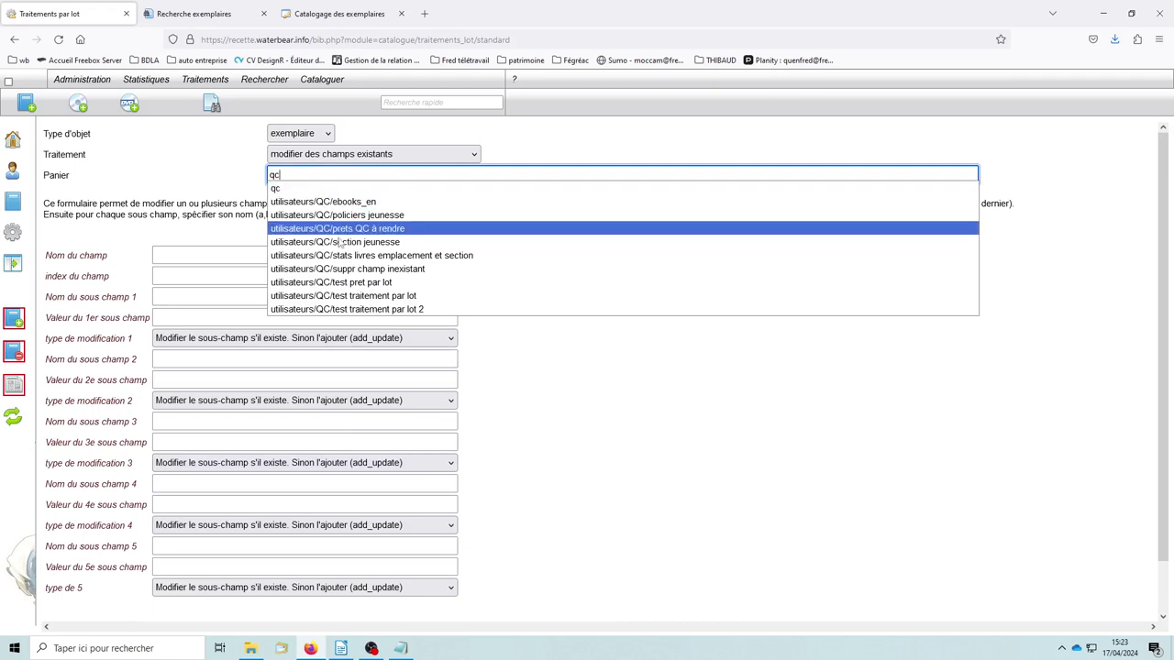
pyautogui.click(364, 310)
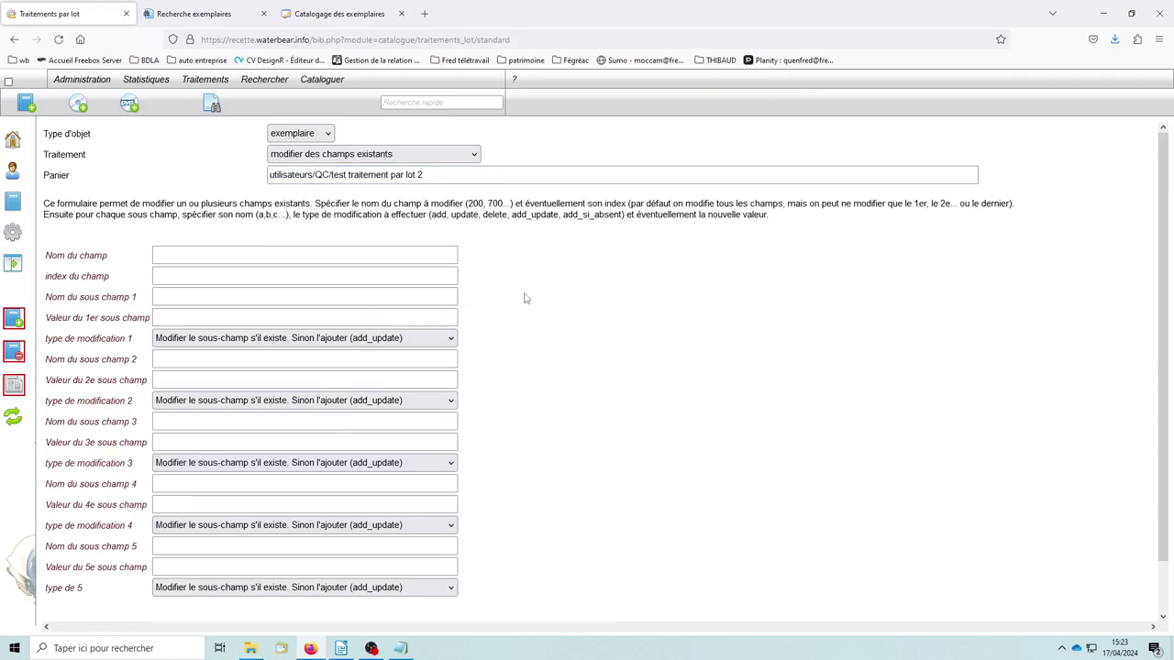
pyautogui.scroll(-1, 434, 320)
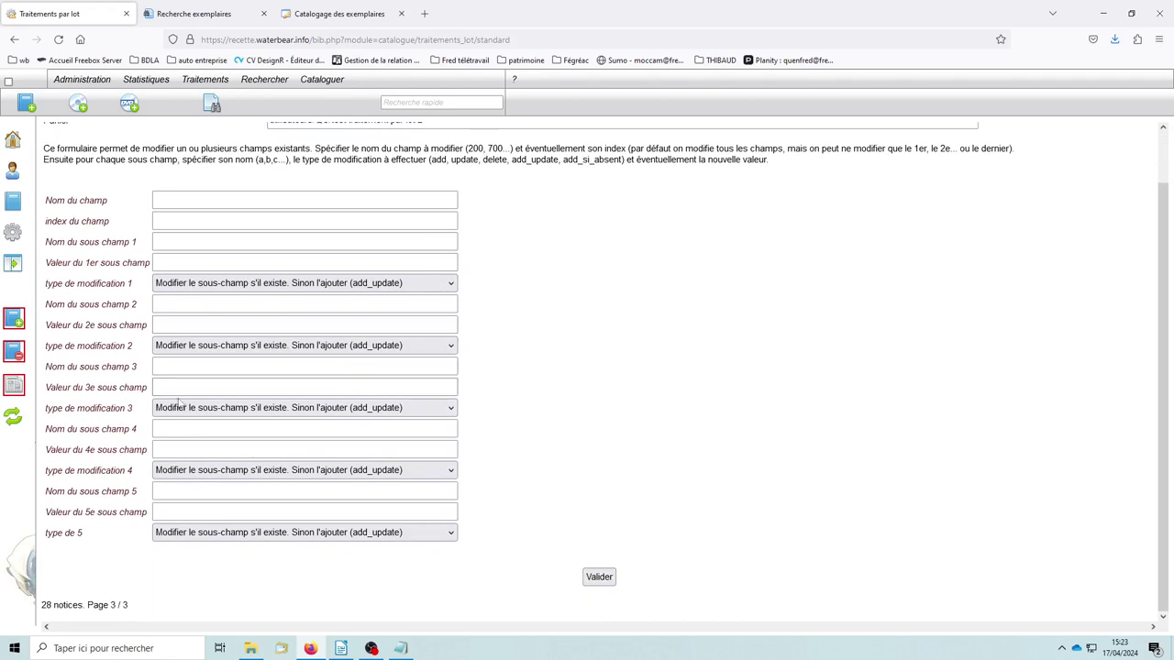
pyautogui.scroll(1, 404, 344)
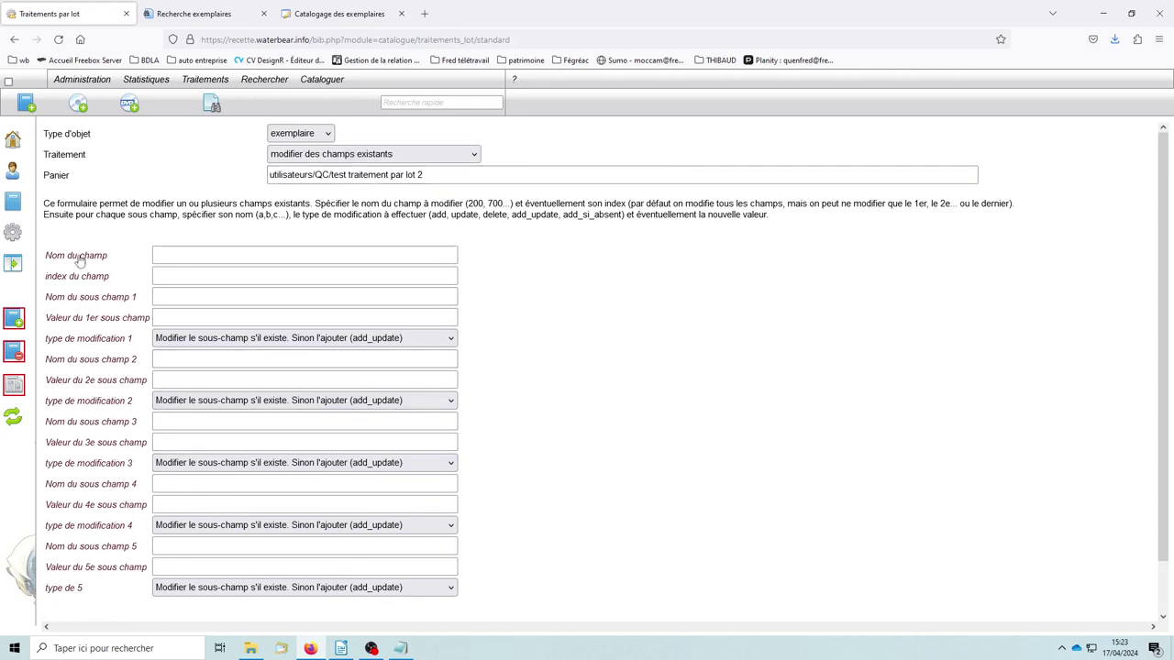
# Check the message field's number in the copy record and set "Nom du champ" to 700 in the batch treatment
pyautogui.click(341, 14)
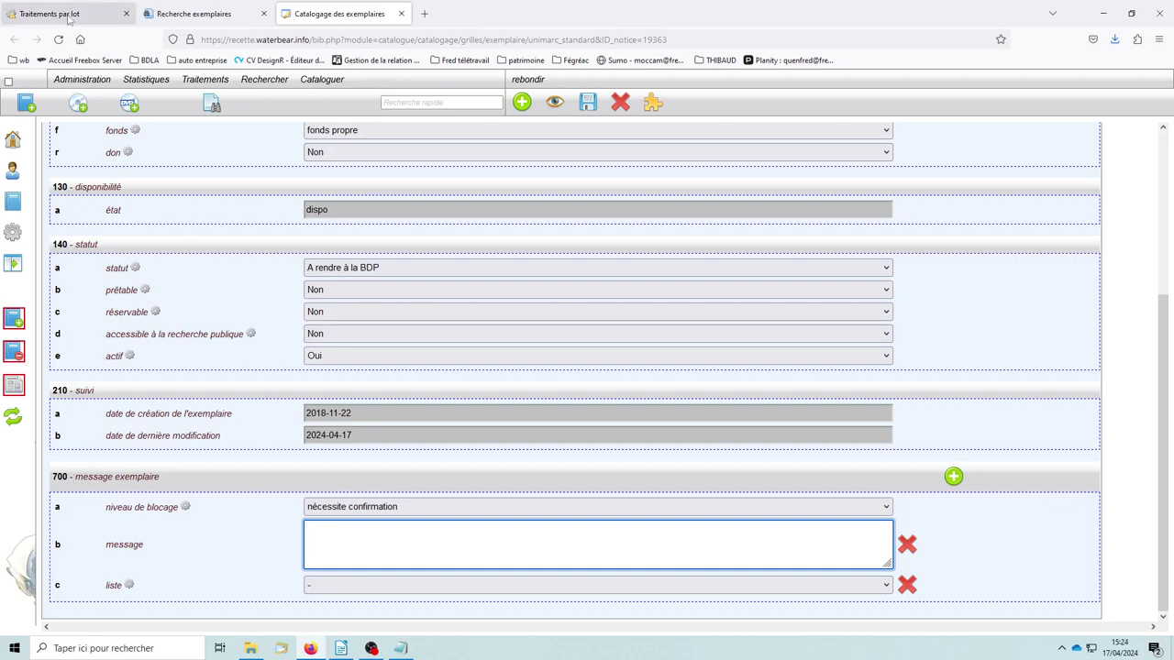
pyautogui.click(68, 16)
pyautogui.click(176, 257)
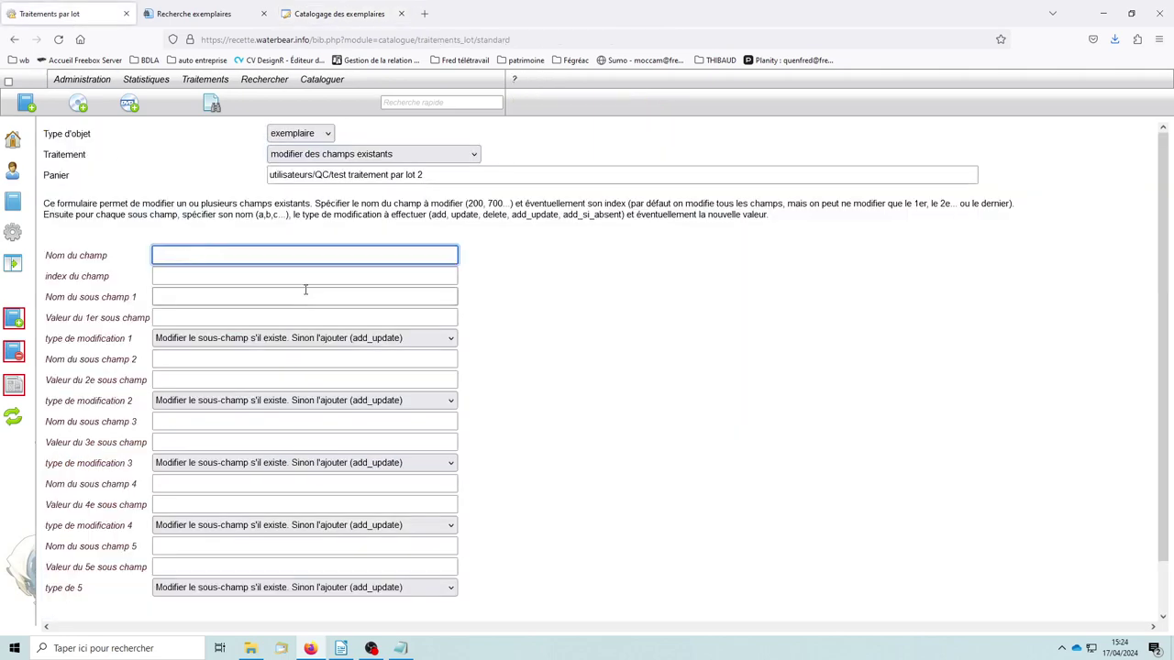
pyautogui.write('700')
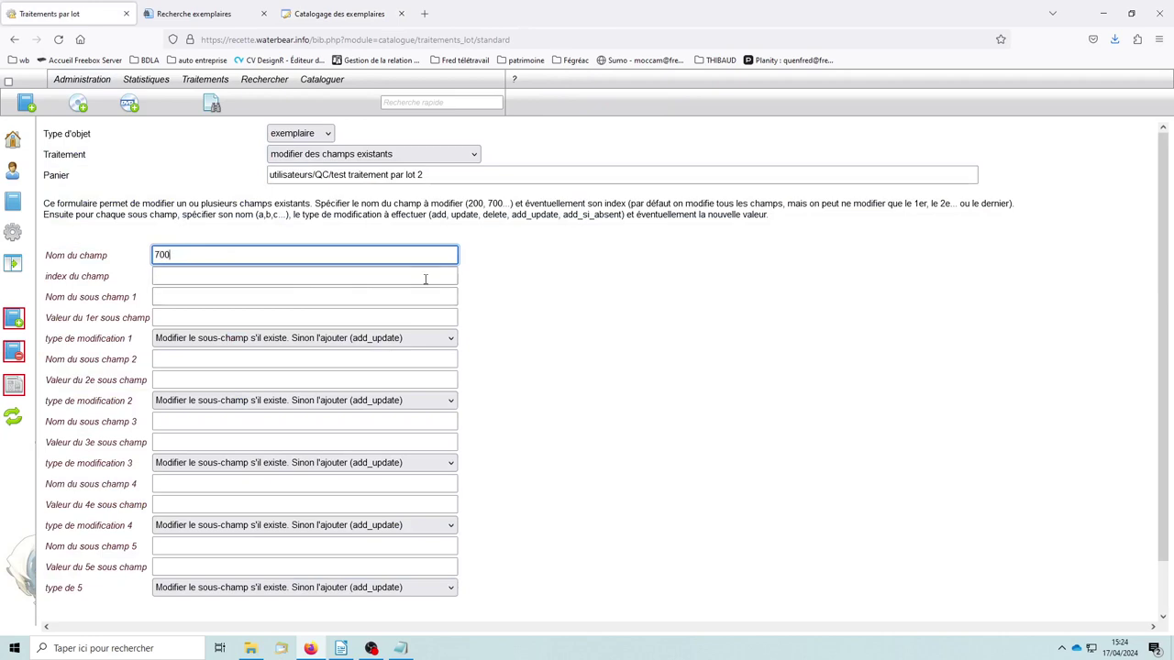
pyautogui.click(562, 292)
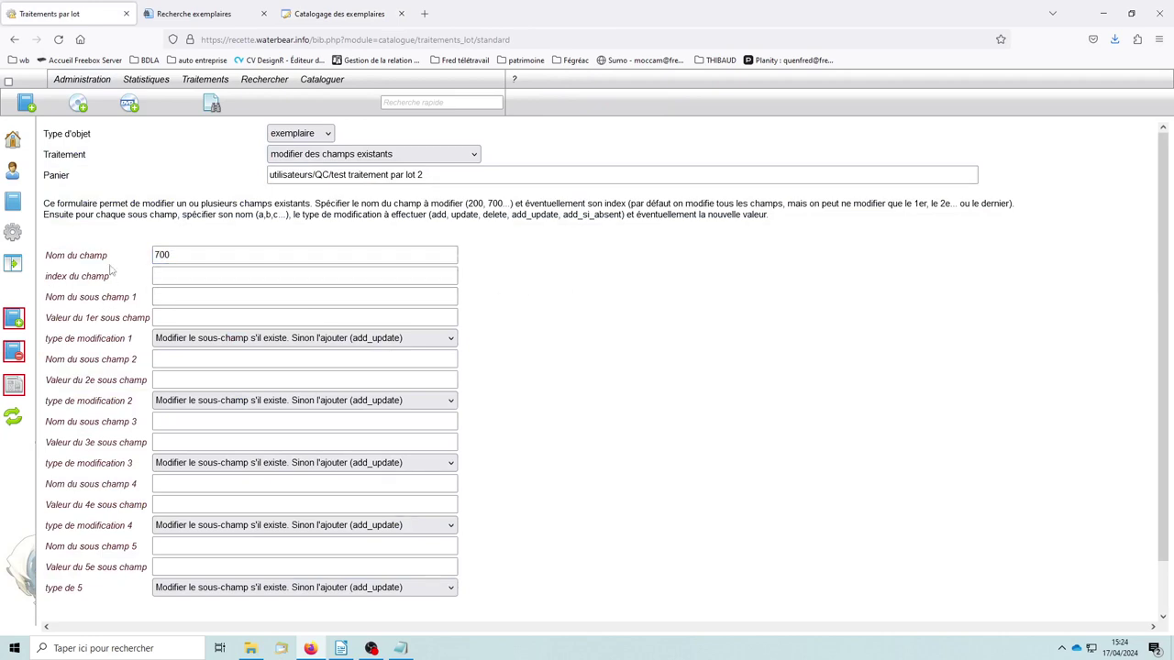
pyautogui.moveTo(93, 263)
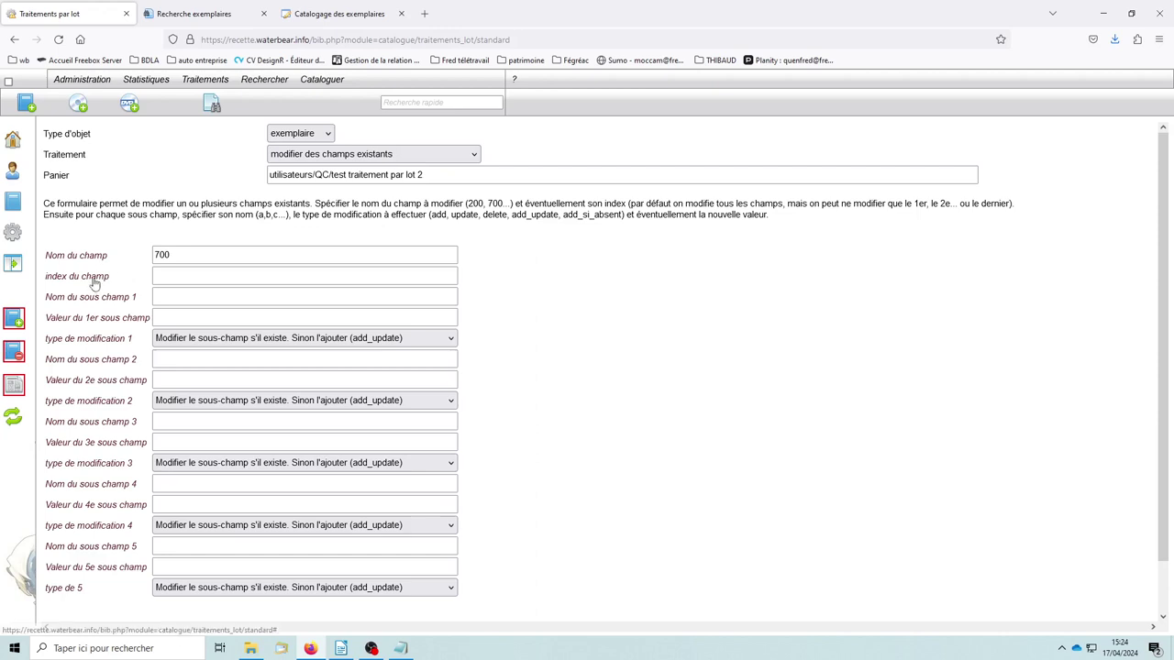
pyautogui.moveTo(94, 285)
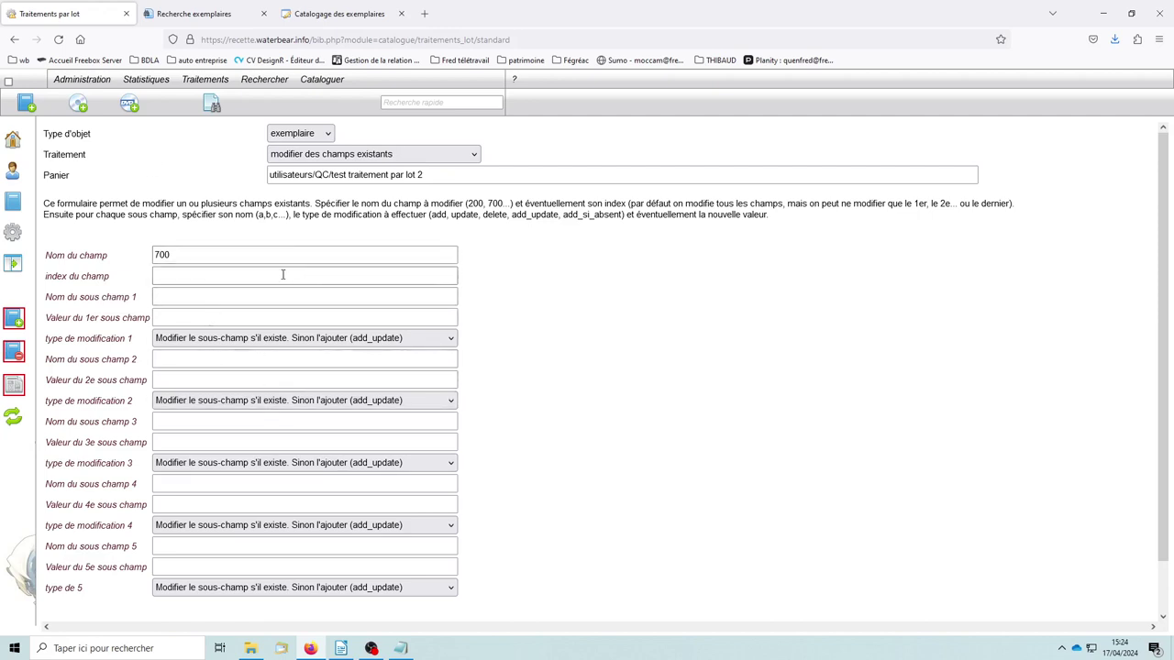
# Check the blocking-level subfield's letter in the copy record and set "Nom du sous champ 1" to a in the batch treatment
pyautogui.click(334, 13)
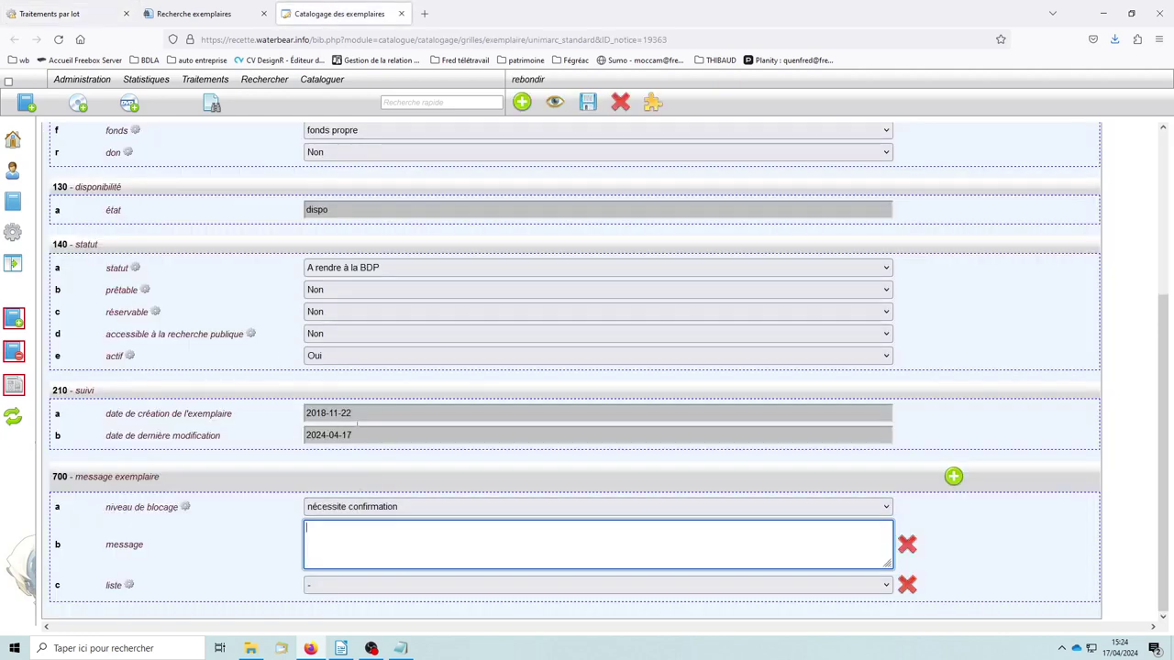
pyautogui.click(67, 17)
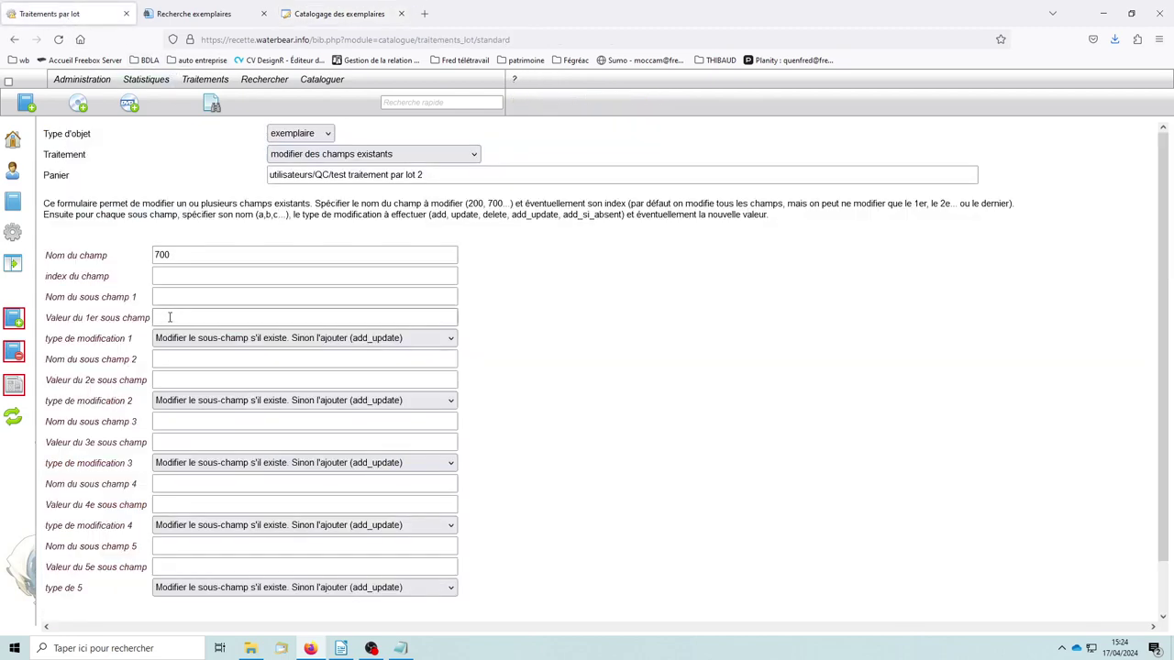
pyautogui.click(188, 296)
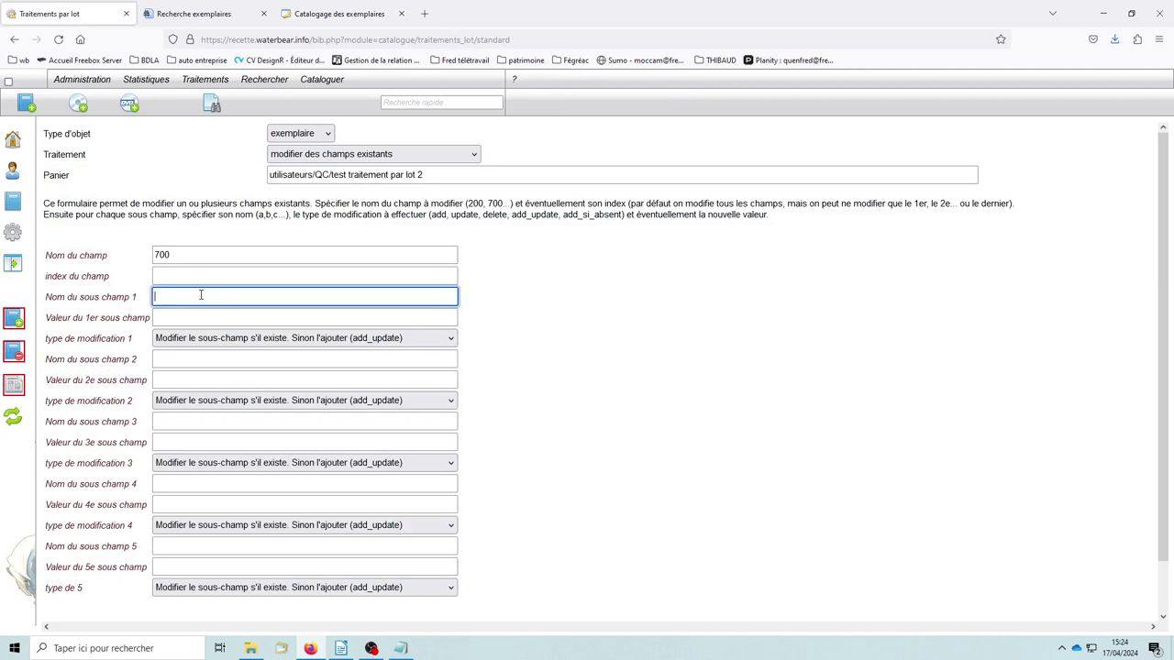
pyautogui.write('a')
# Recheck the blocking level in the copy record, then set the first subfield's value to 3 and its modification type to "Modifier le sous-champ s'il existe. Sinon l'ajouter"
pyautogui.click(339, 14)
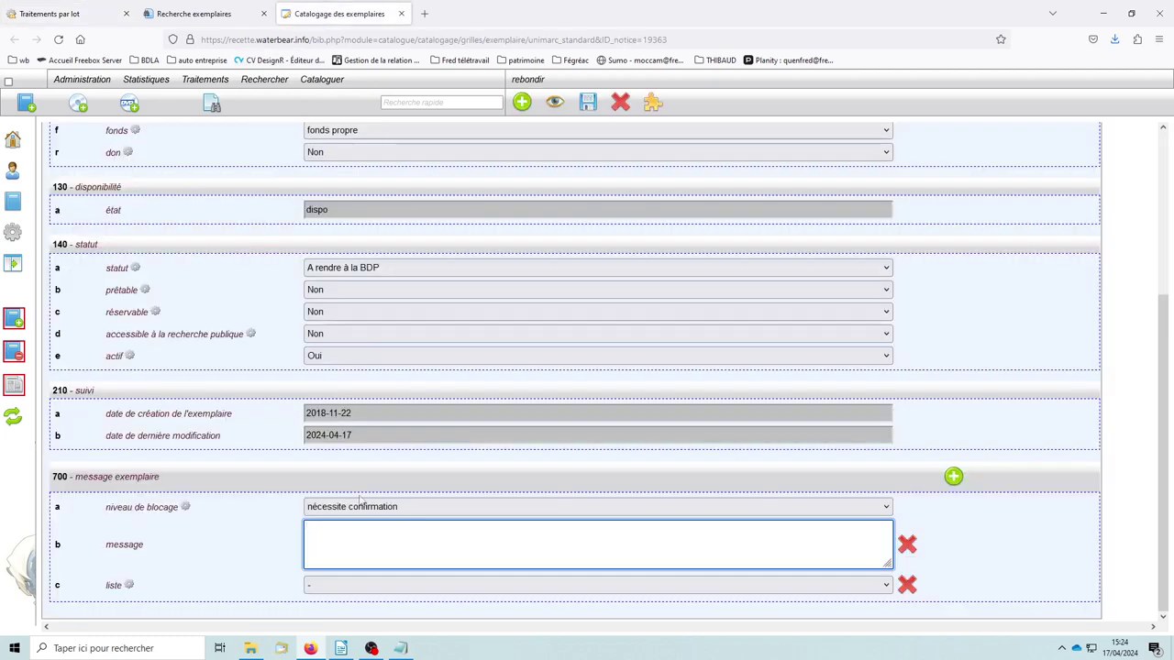
pyautogui.click(101, 14)
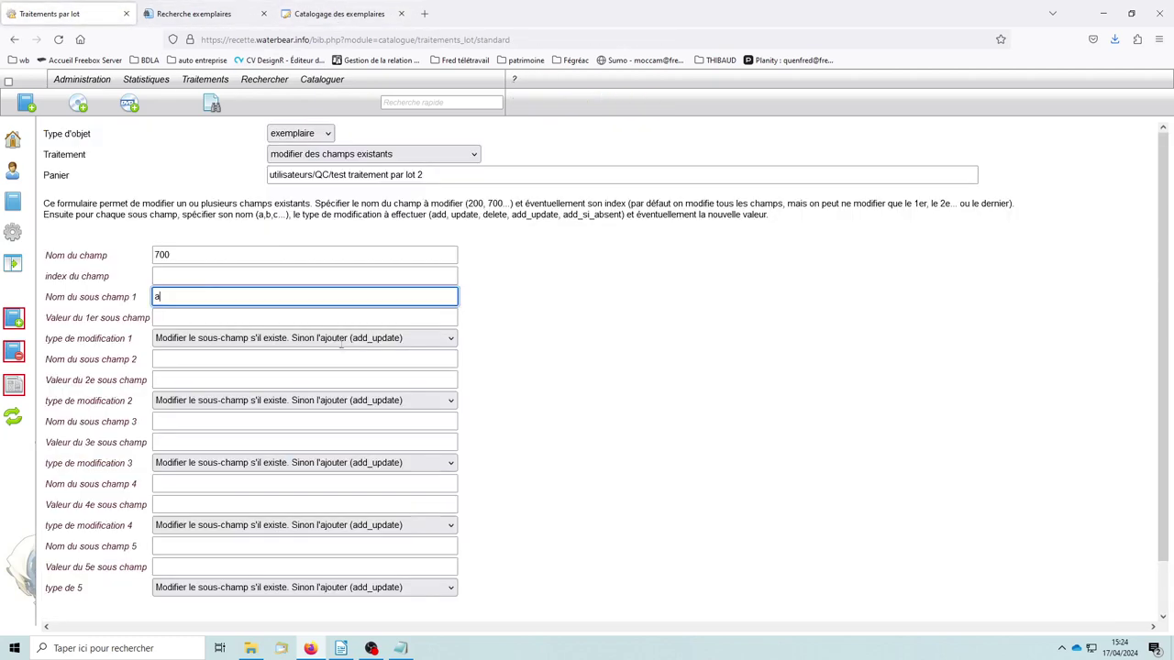
pyautogui.click(180, 316)
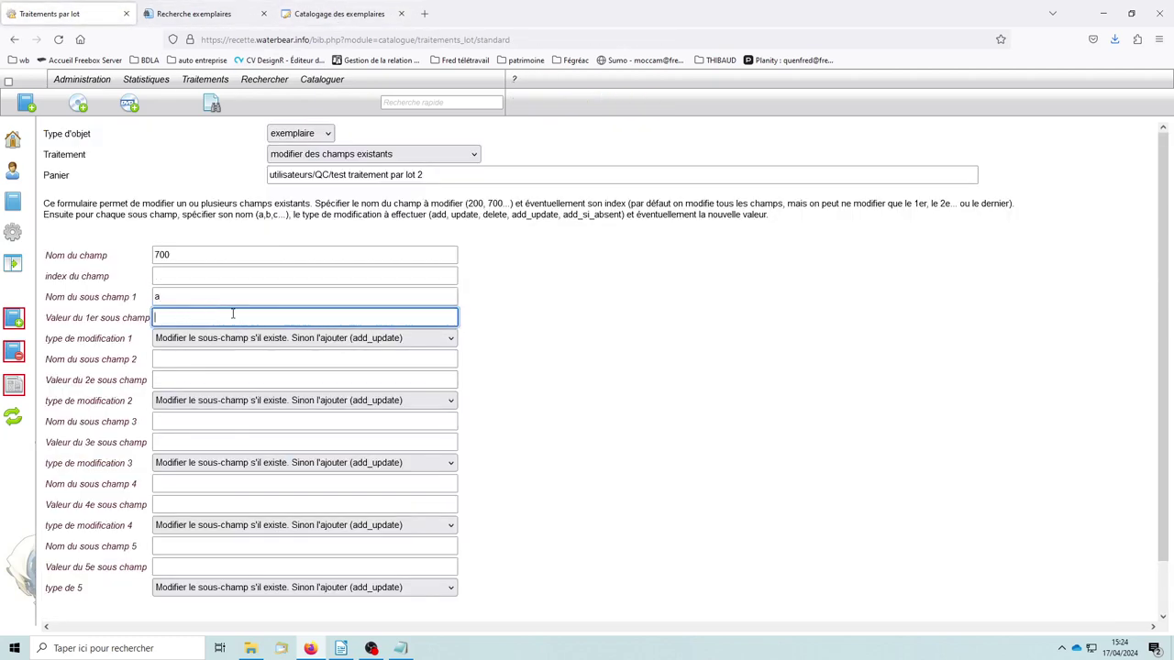
pyautogui.write('3')
pyautogui.click(551, 320)
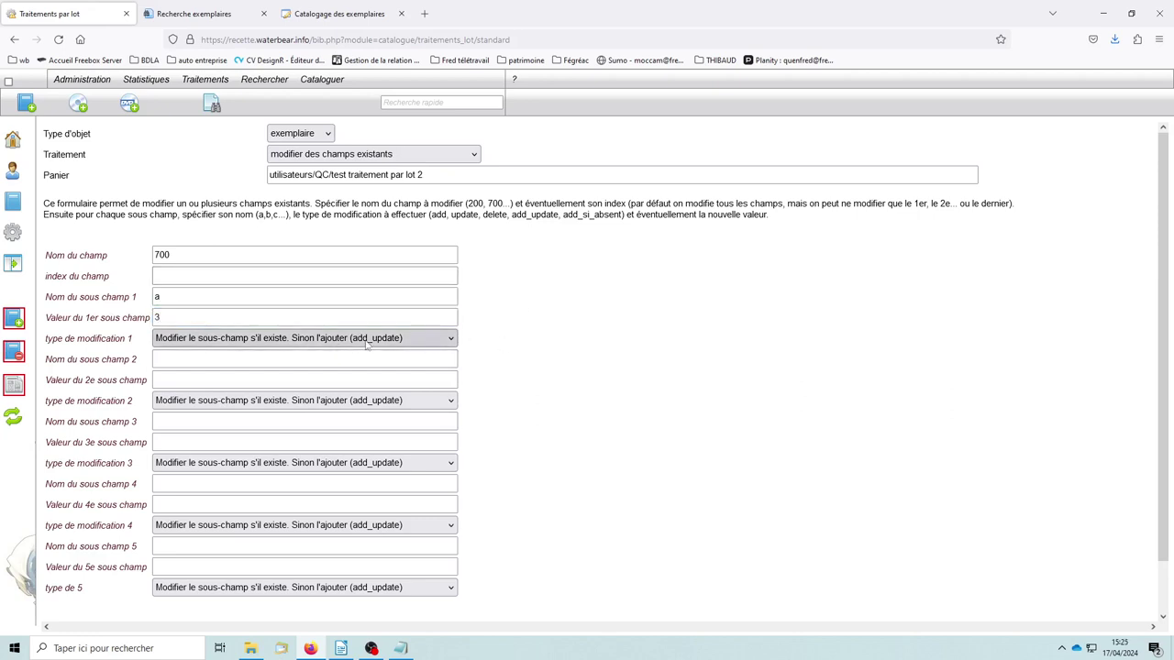
pyautogui.click(367, 339)
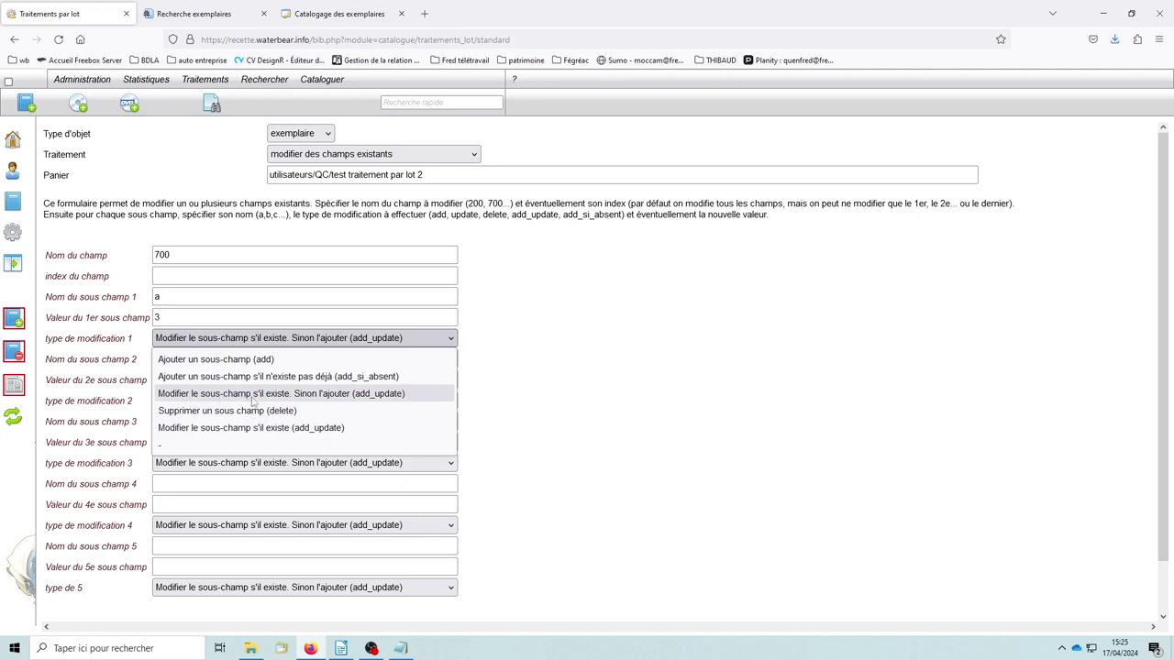
pyautogui.click(253, 394)
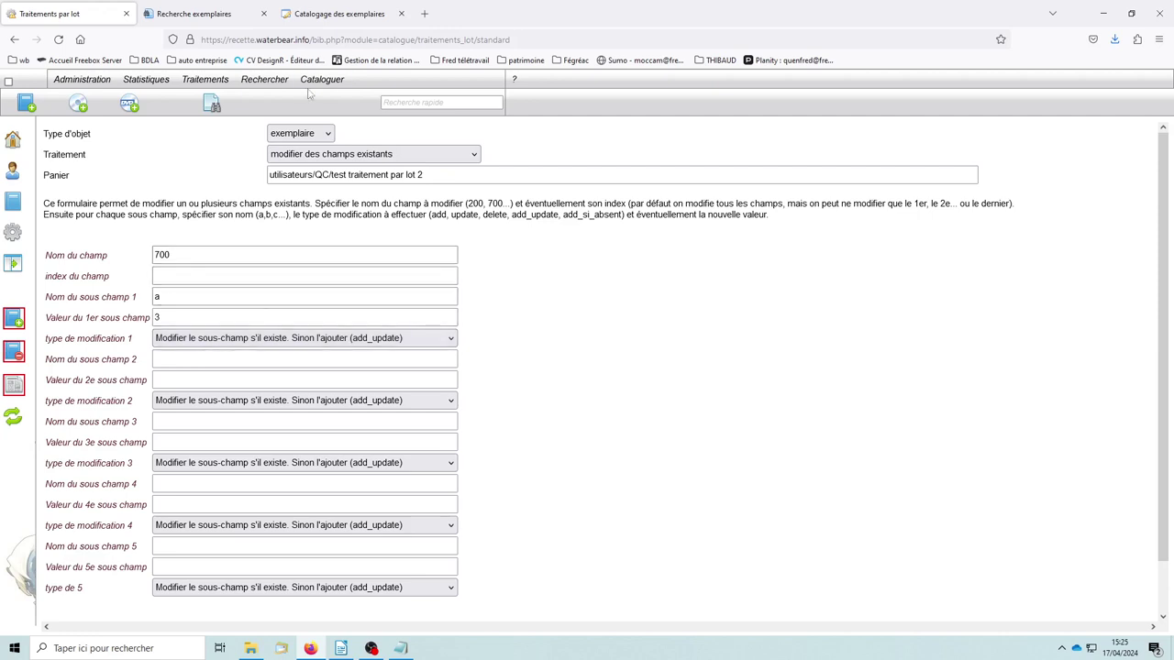
# Set the second subfield to b with the value "Mettre de côté au retour" and type "Modifier le sous-champ s'il existe. Sinon l'ajouter"
pyautogui.click(339, 13)
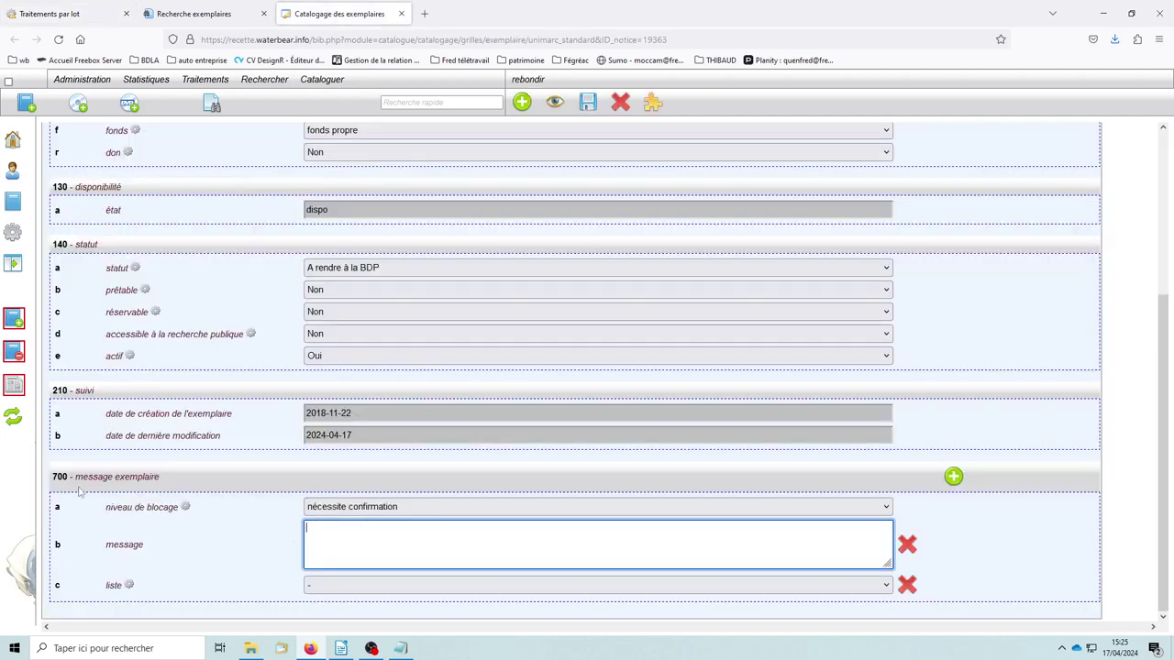
pyautogui.click(73, 14)
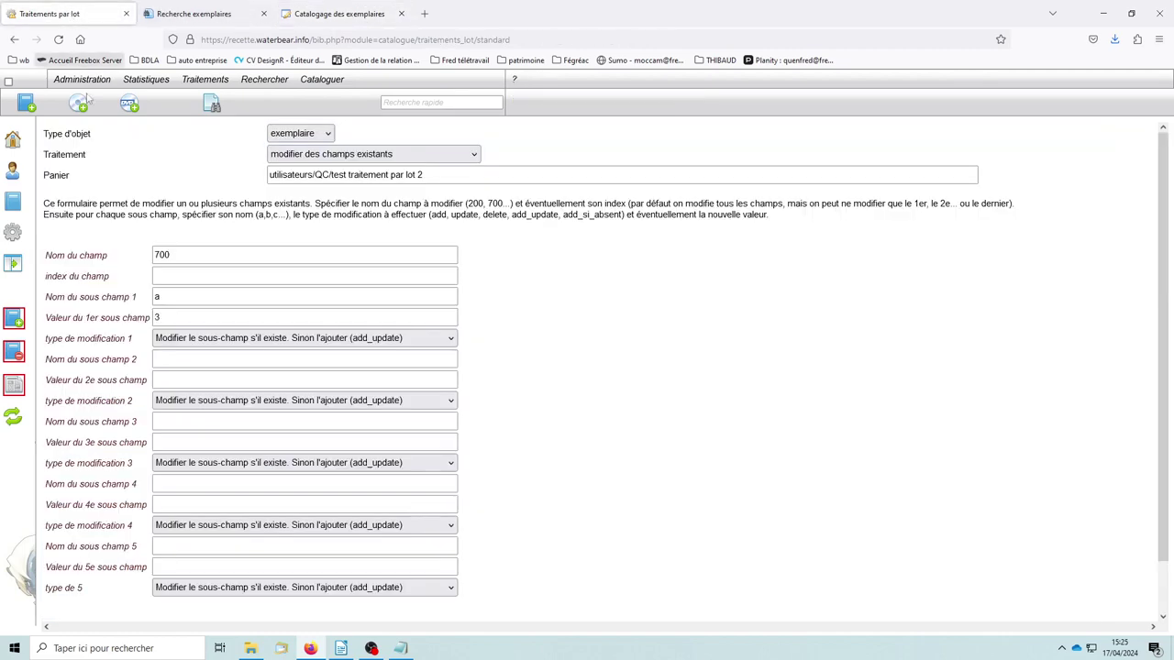
pyautogui.click(182, 360)
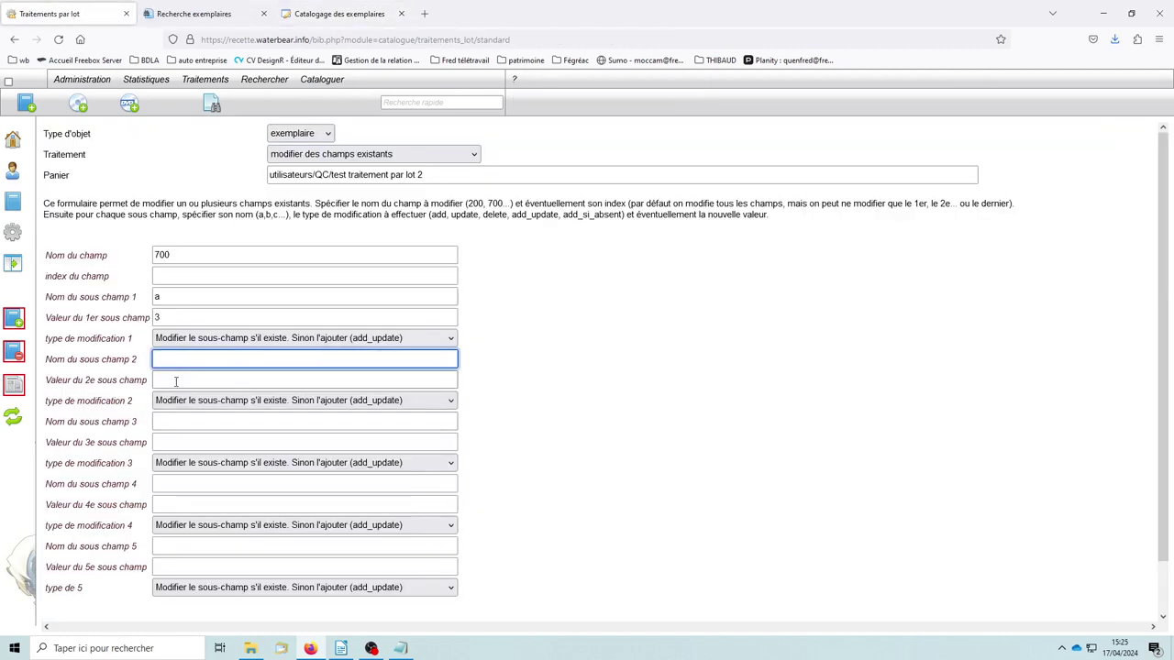
pyautogui.write('b')
pyautogui.click(275, 379)
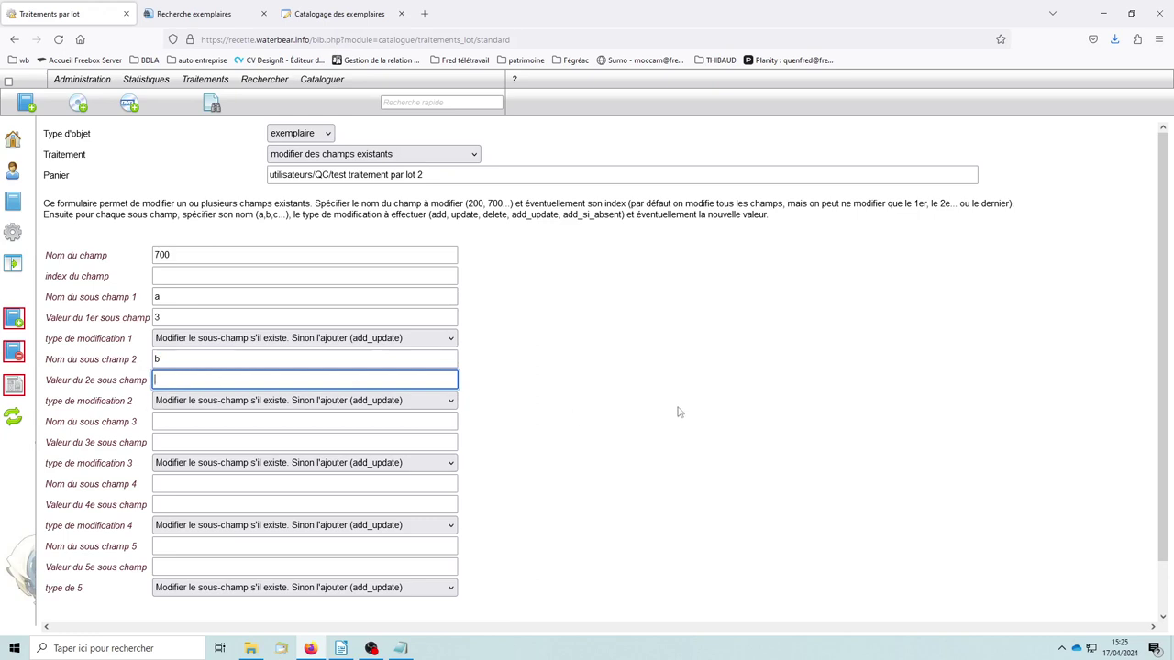
pyautogui.write('Mettre de côté au retour')
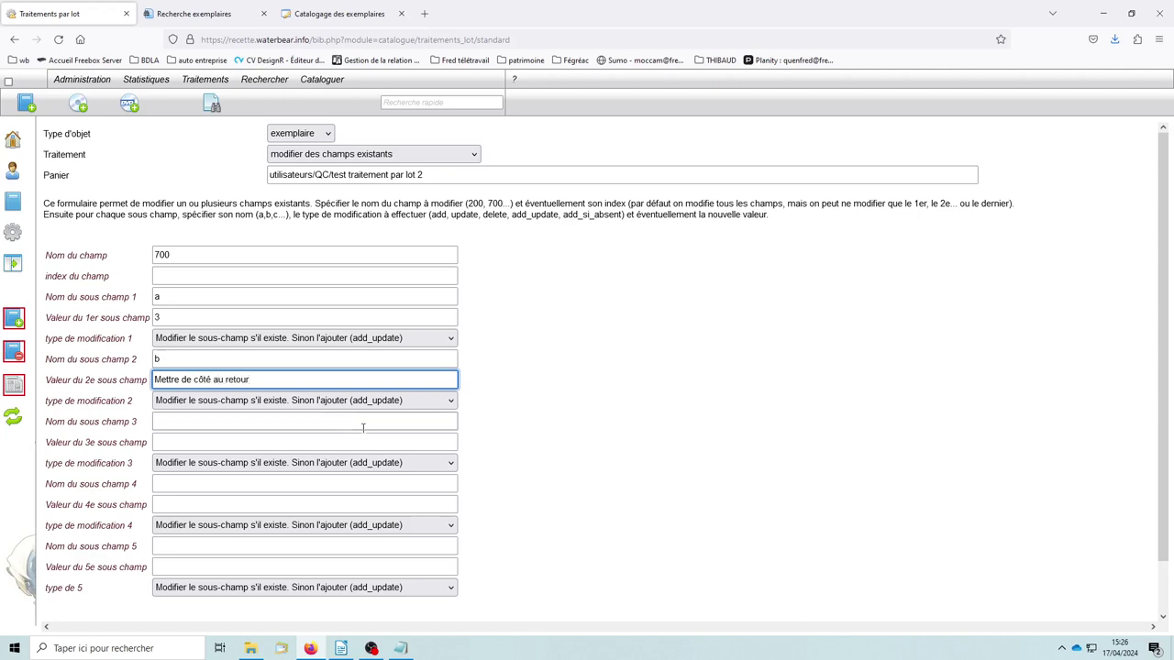
pyautogui.click(275, 400)
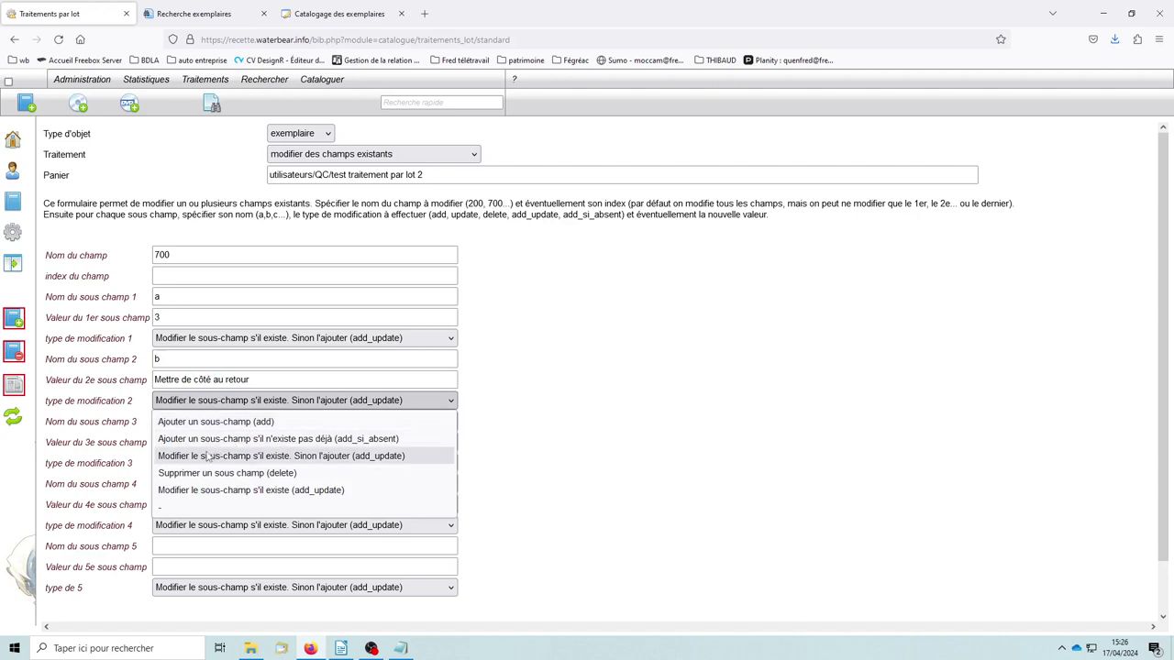
pyautogui.click(356, 455)
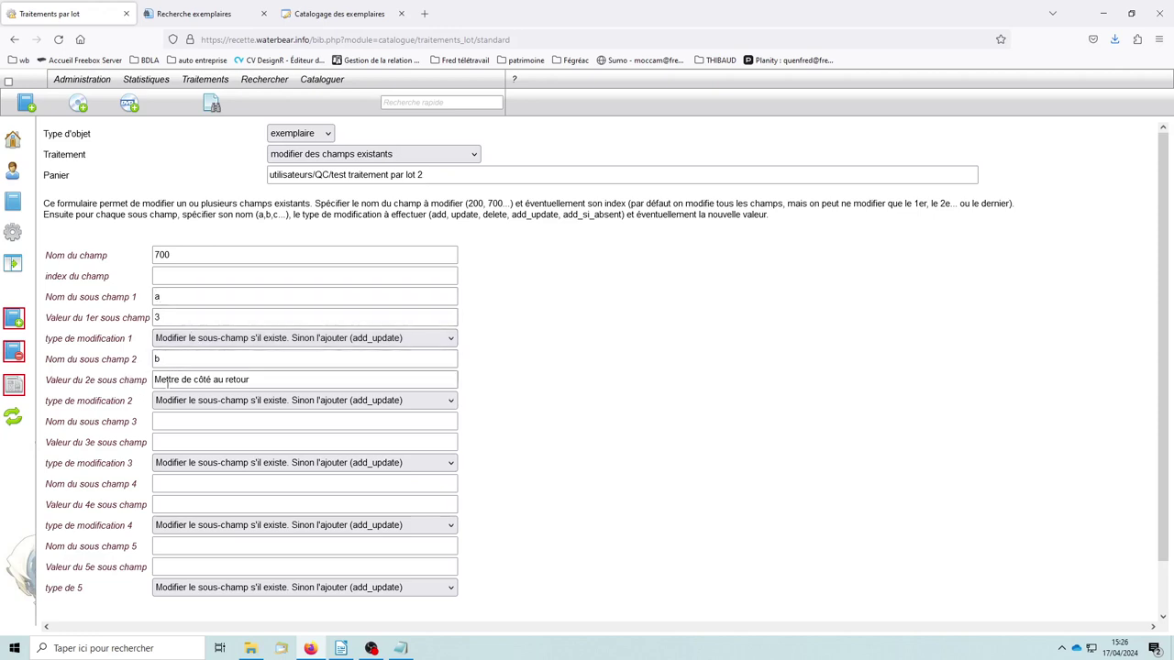
# Run the field 700 batch modification on the basket and dismiss the completion message
pyautogui.scroll(-2, 587, 412)
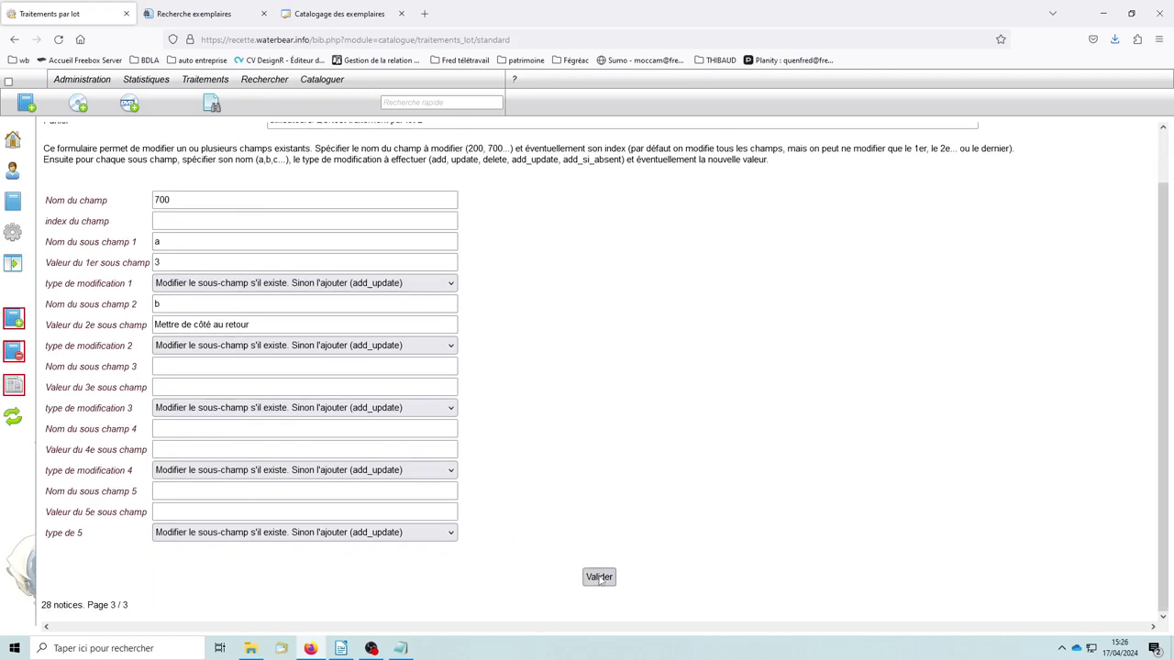
pyautogui.click(599, 576)
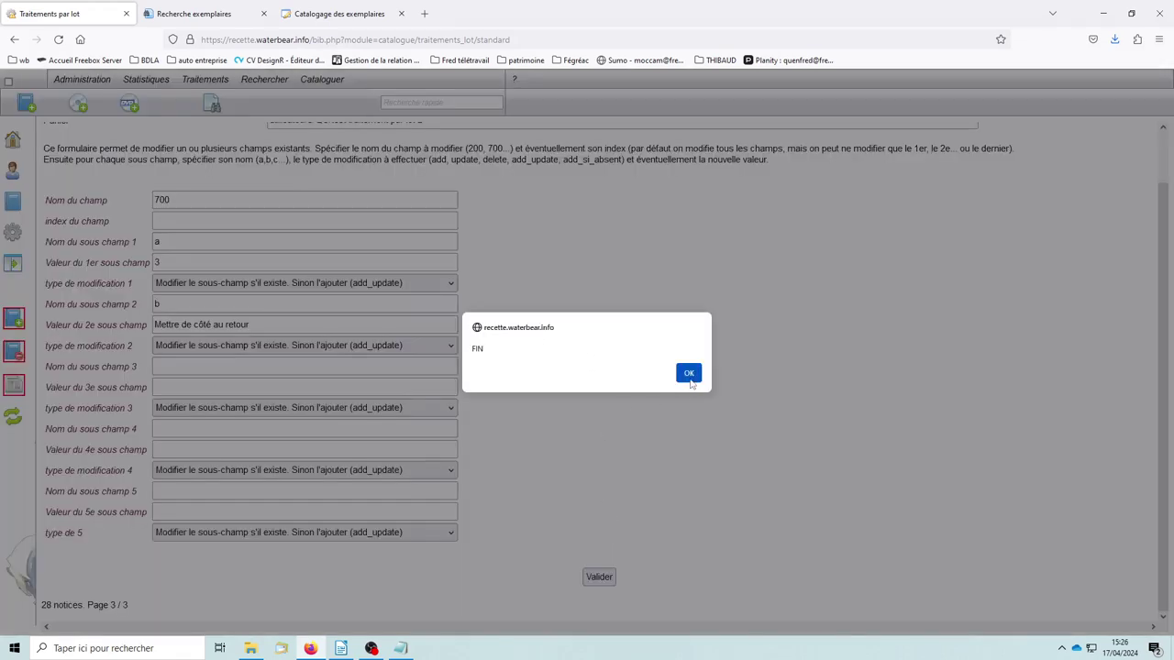
pyautogui.click(688, 373)
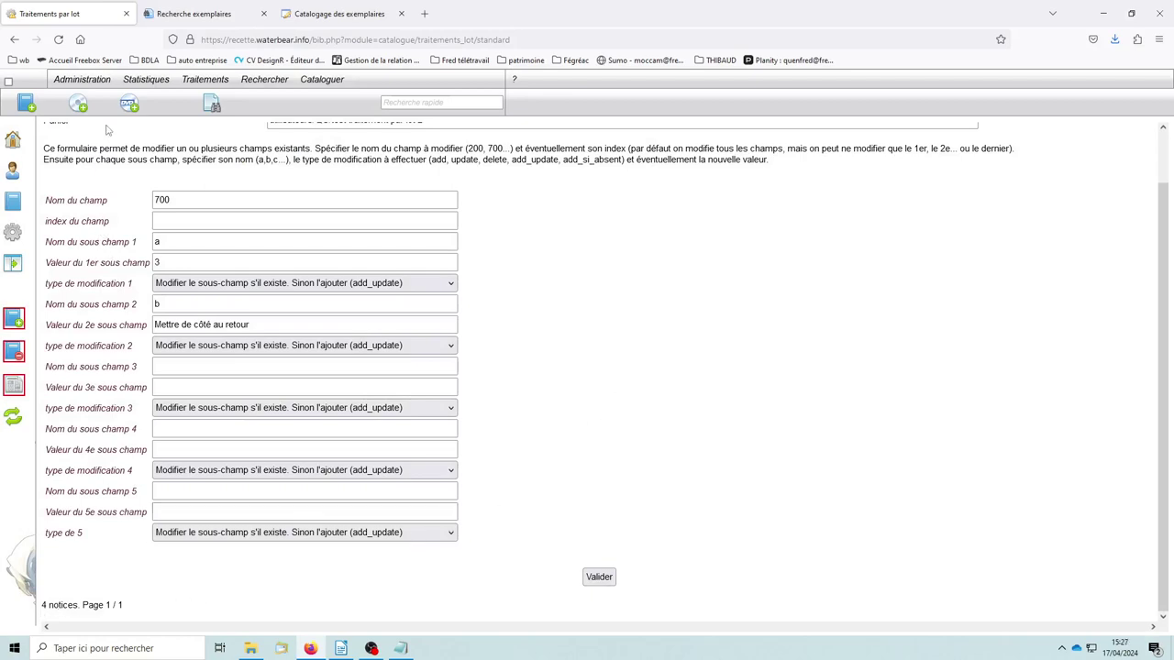
# Review the messages of the basket's copies from the first to the last, and examine field 700 in the last copy's catalogue record
pyautogui.click(206, 16)
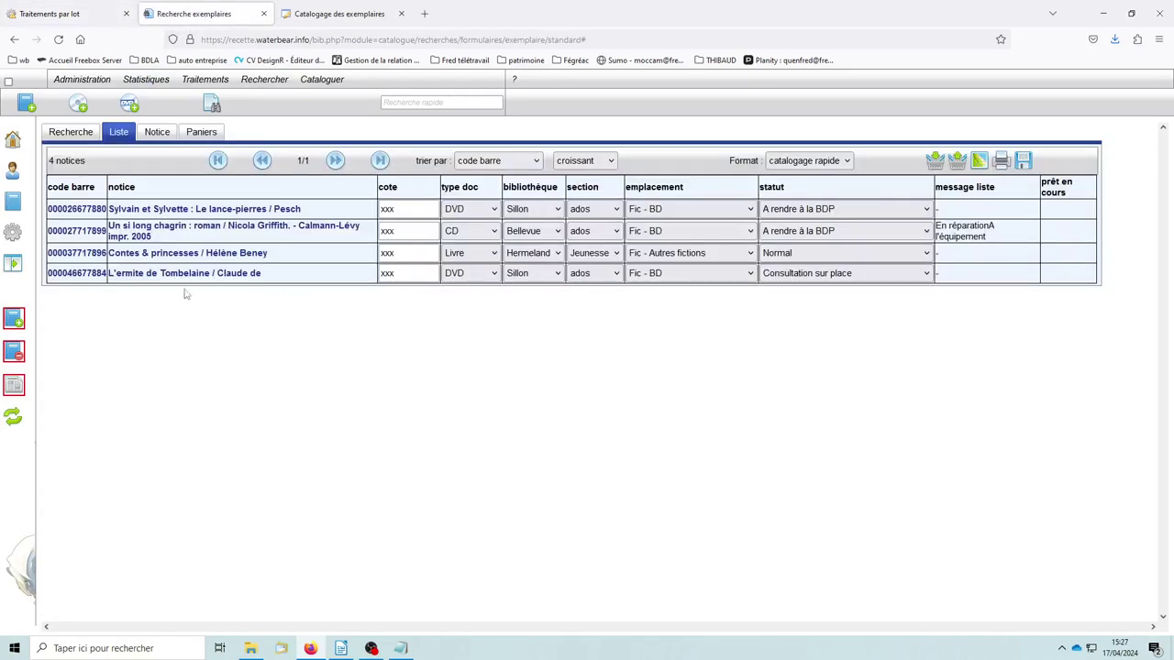
pyautogui.click(60, 210)
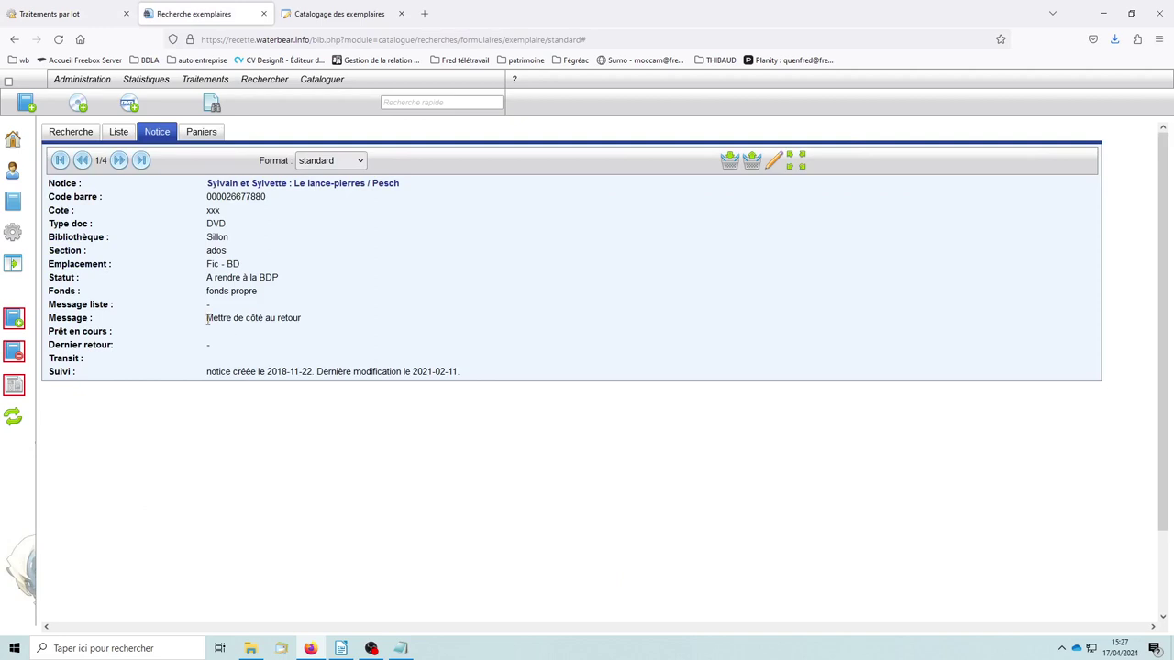
pyautogui.click(118, 161)
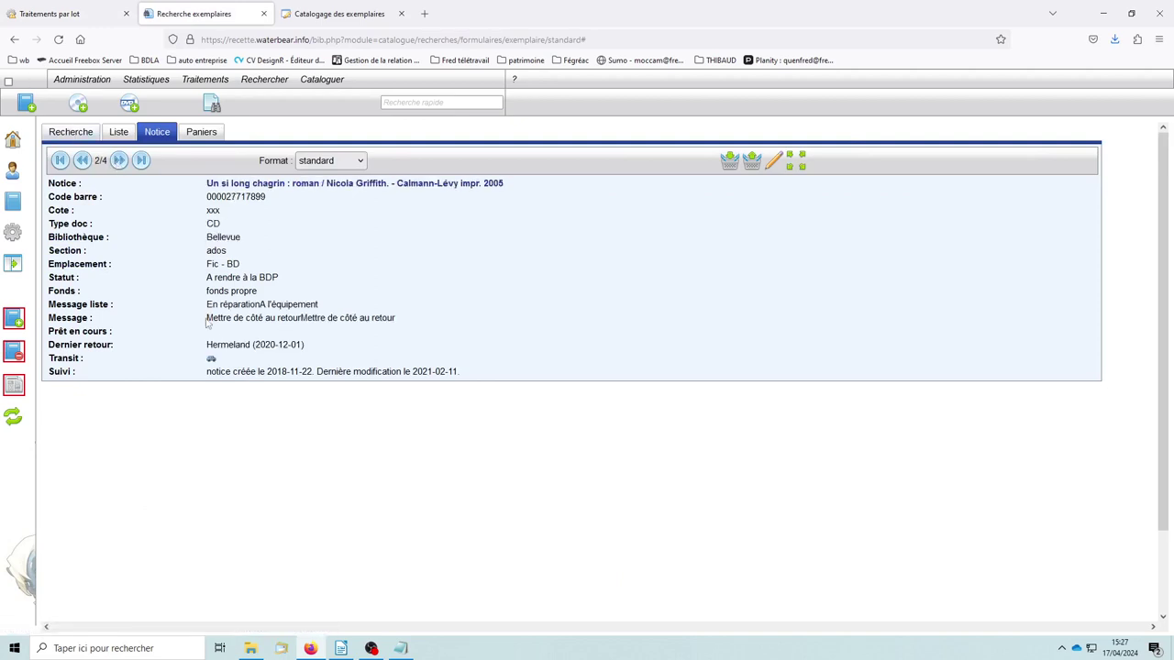
pyautogui.click(118, 160)
pyautogui.click(118, 160)
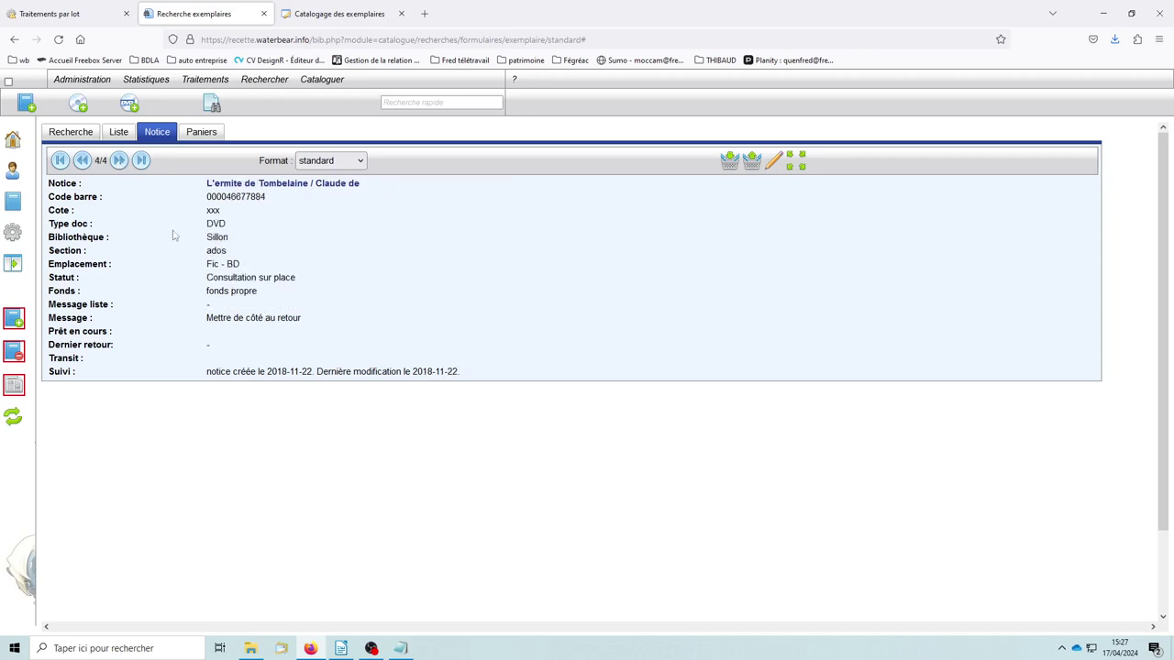
pyautogui.click(772, 162)
pyautogui.scroll(-5, 503, 394)
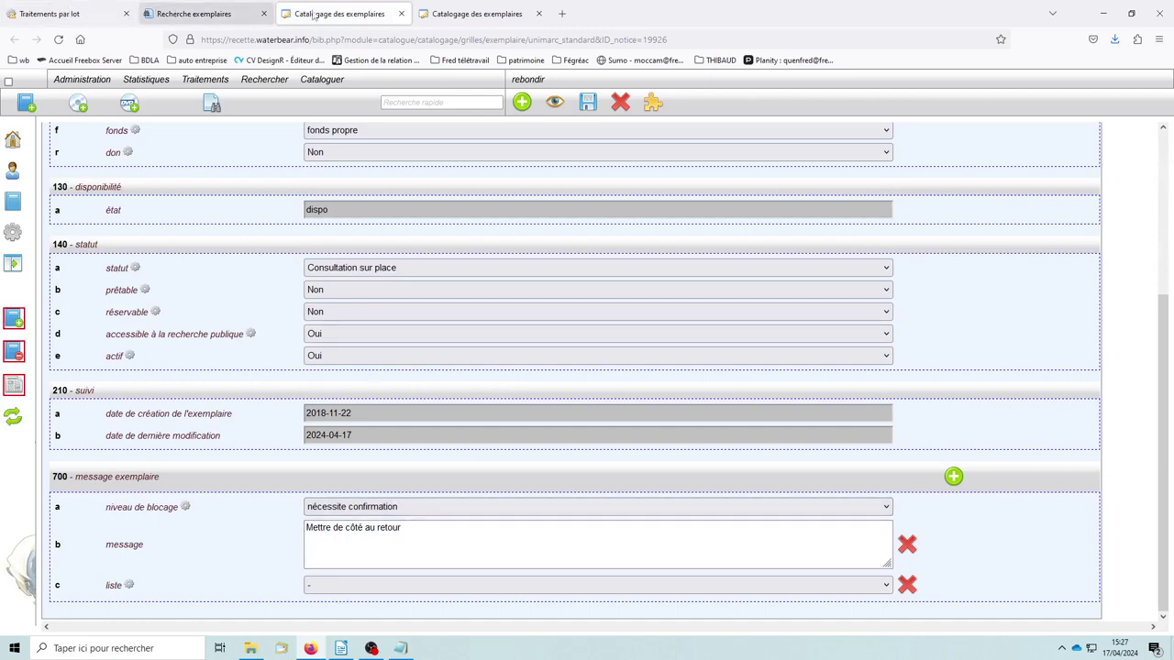
pyautogui.click(400, 13)
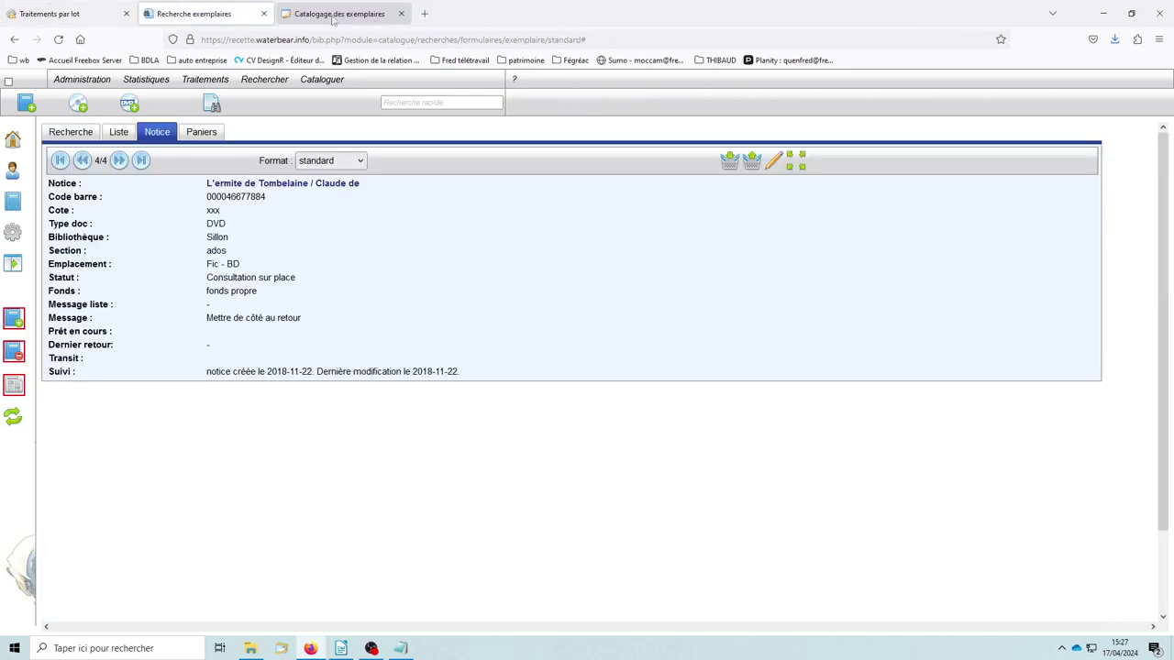
# In batch processing, switch the treatment to "ajouter un champ" and set "Nom du champ" to 700
pyautogui.click(75, 15)
pyautogui.scroll(1, 336, 278)
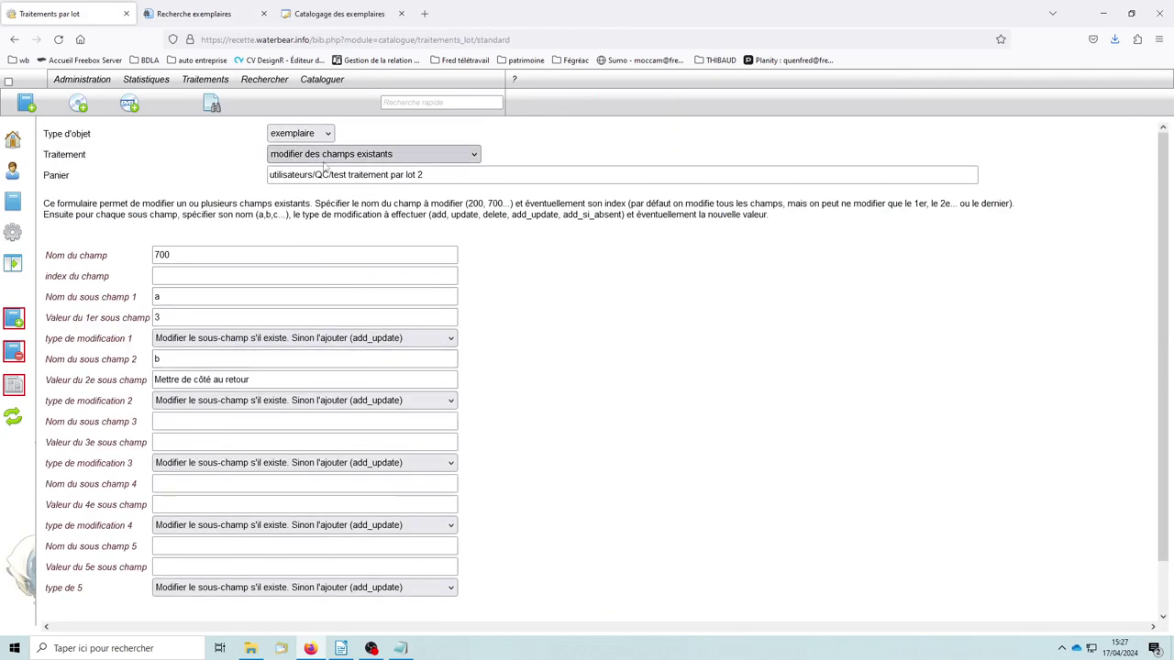
pyautogui.click(413, 156)
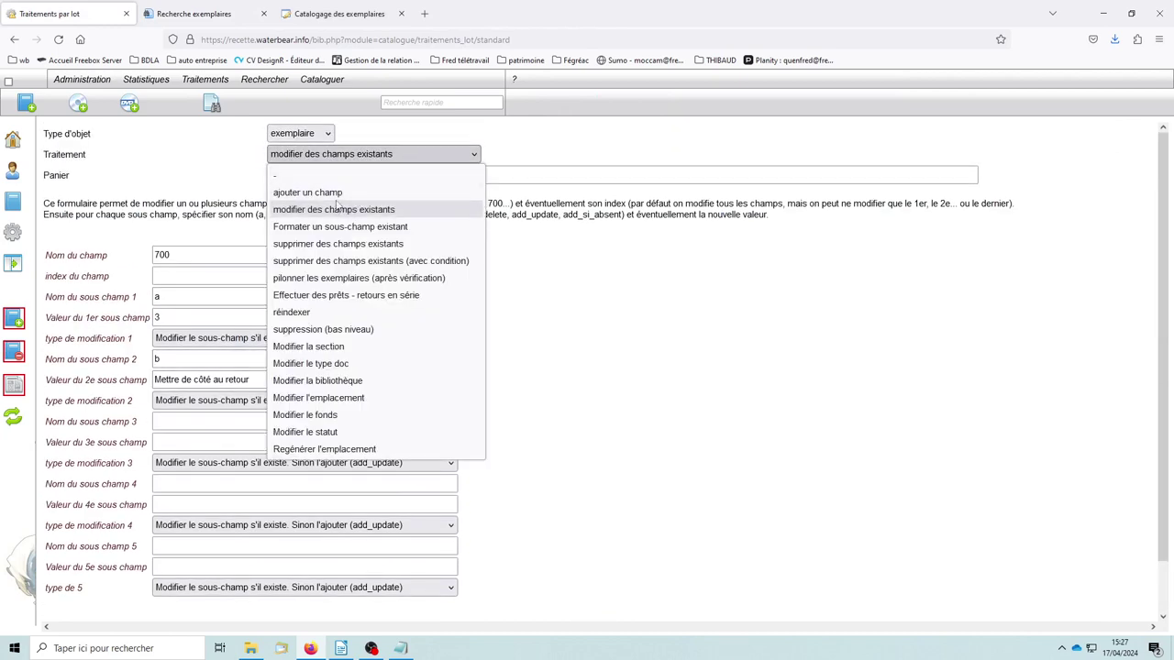
pyautogui.click(305, 194)
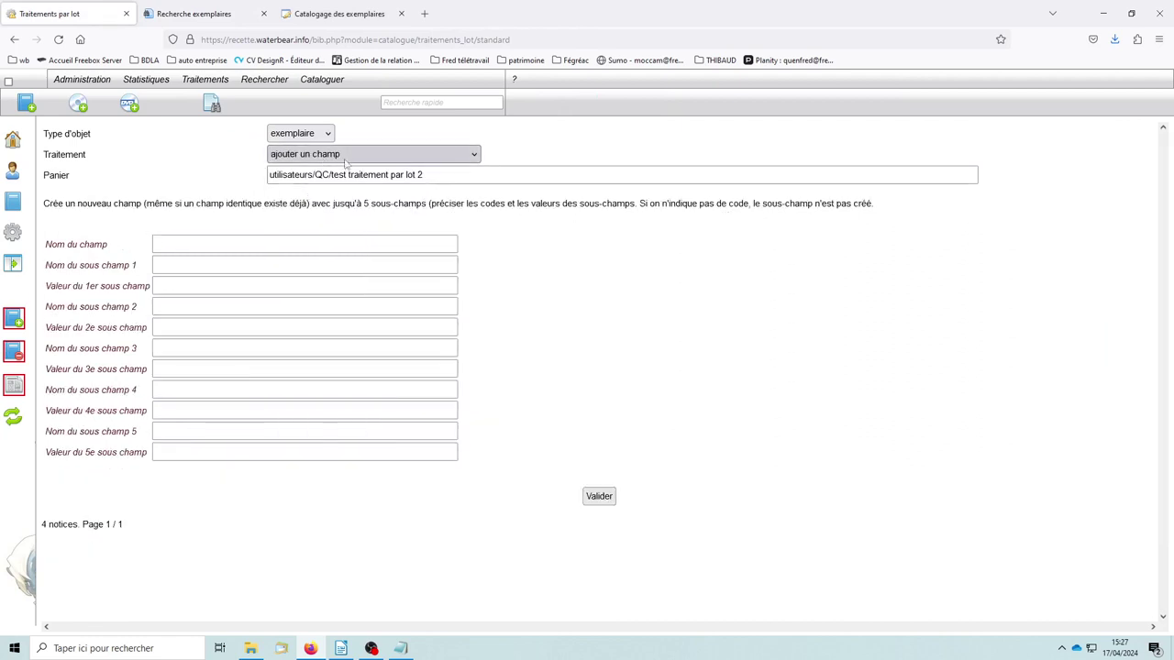
pyautogui.click(176, 244)
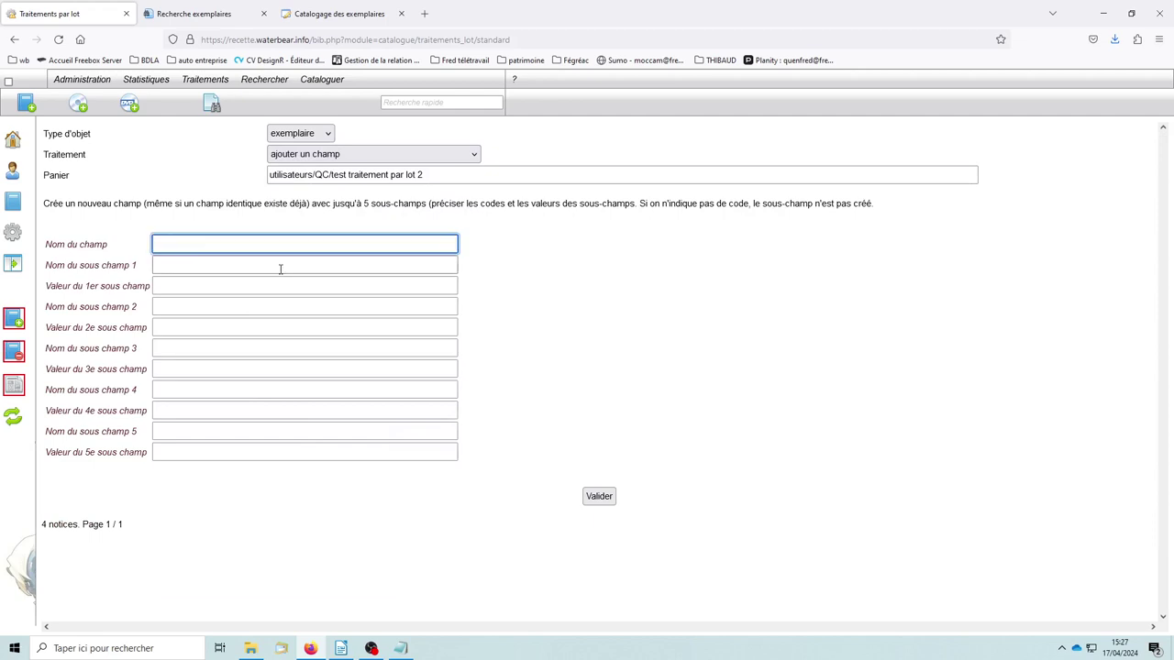
pyautogui.write('700')
# Fill in the new field's subfields: a with the value 3 and b with the value "Mettre de ..."
pyautogui.click(176, 266)
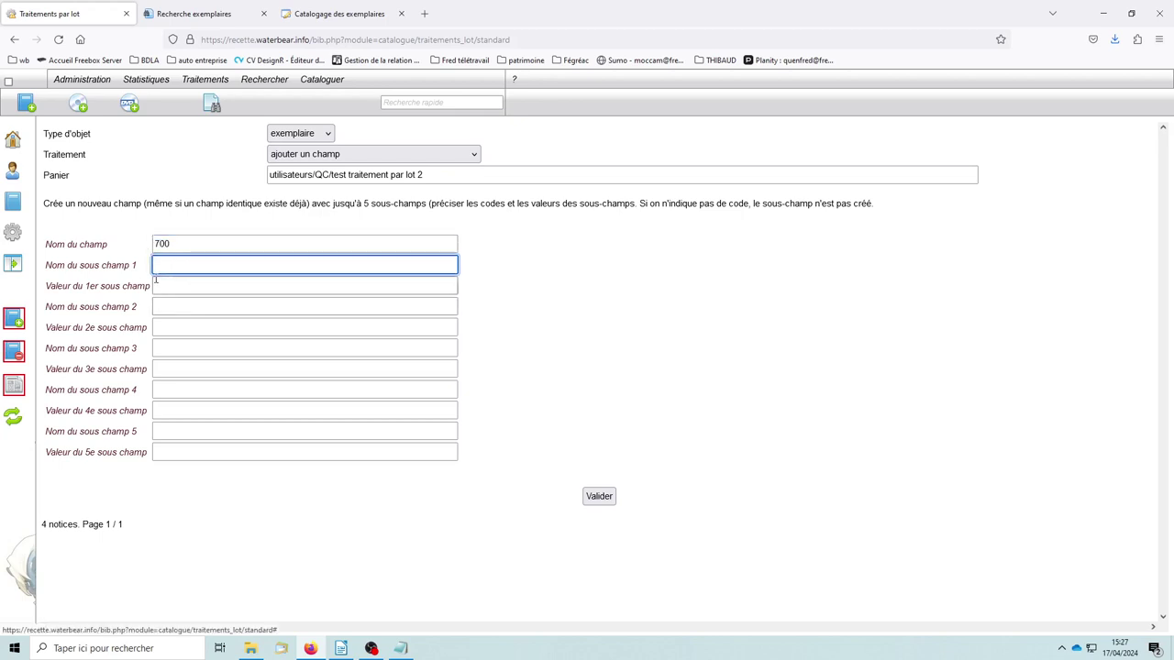
pyautogui.write('a')
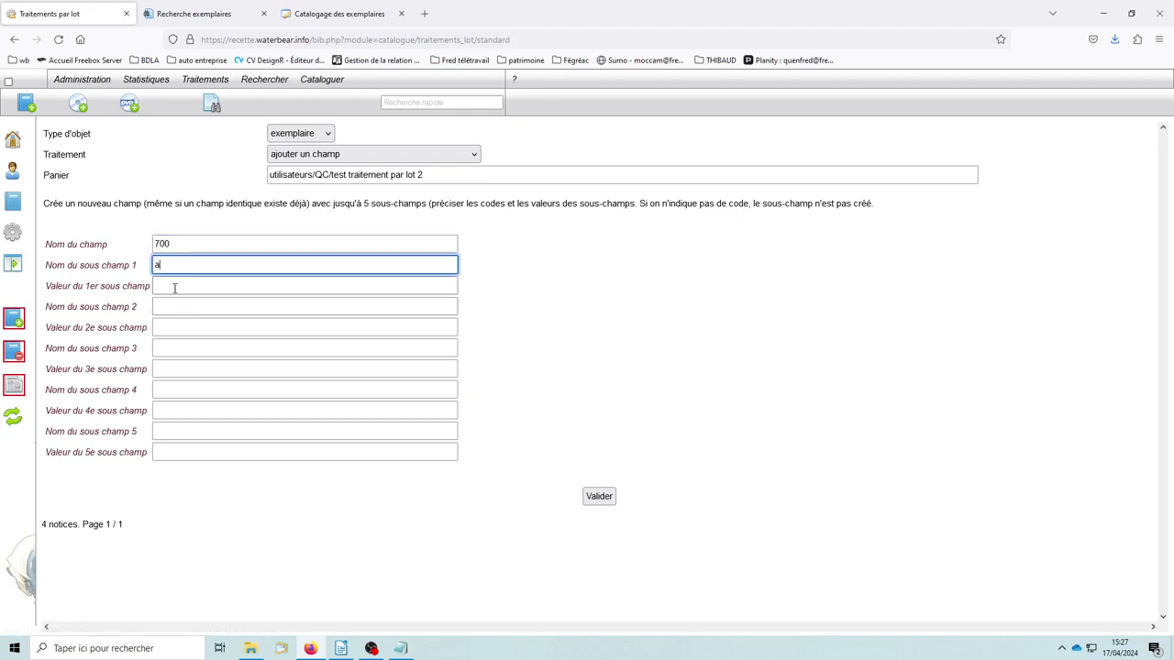
pyautogui.click(176, 287)
pyautogui.write('3')
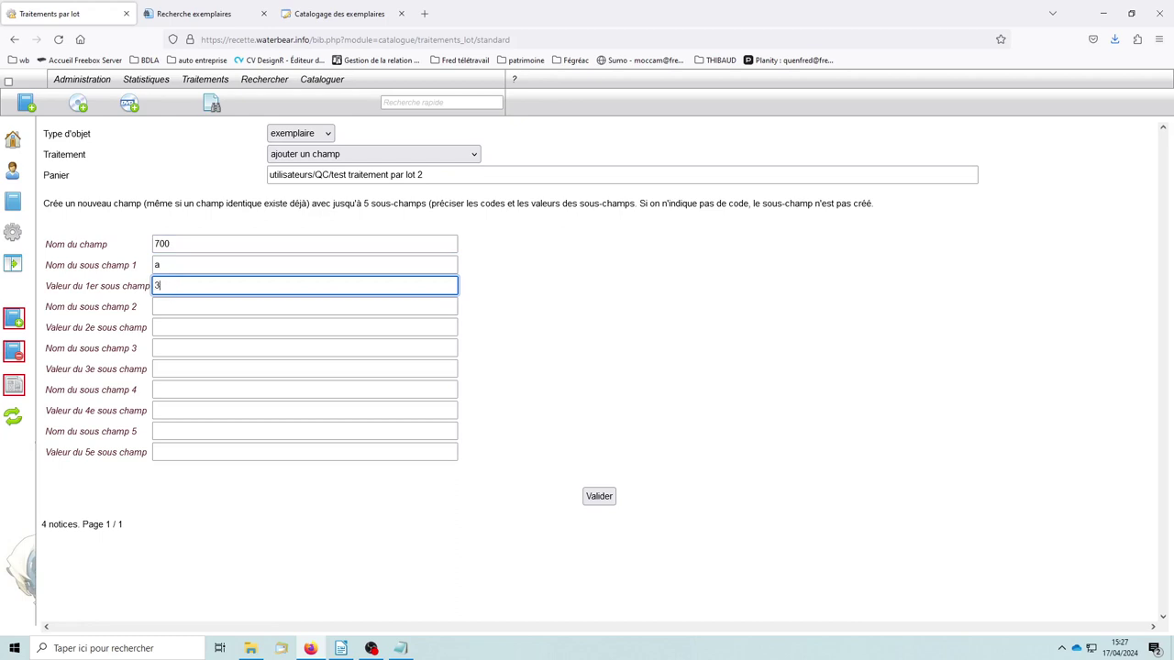
pyautogui.click(166, 307)
pyautogui.write('b')
pyautogui.click(183, 327)
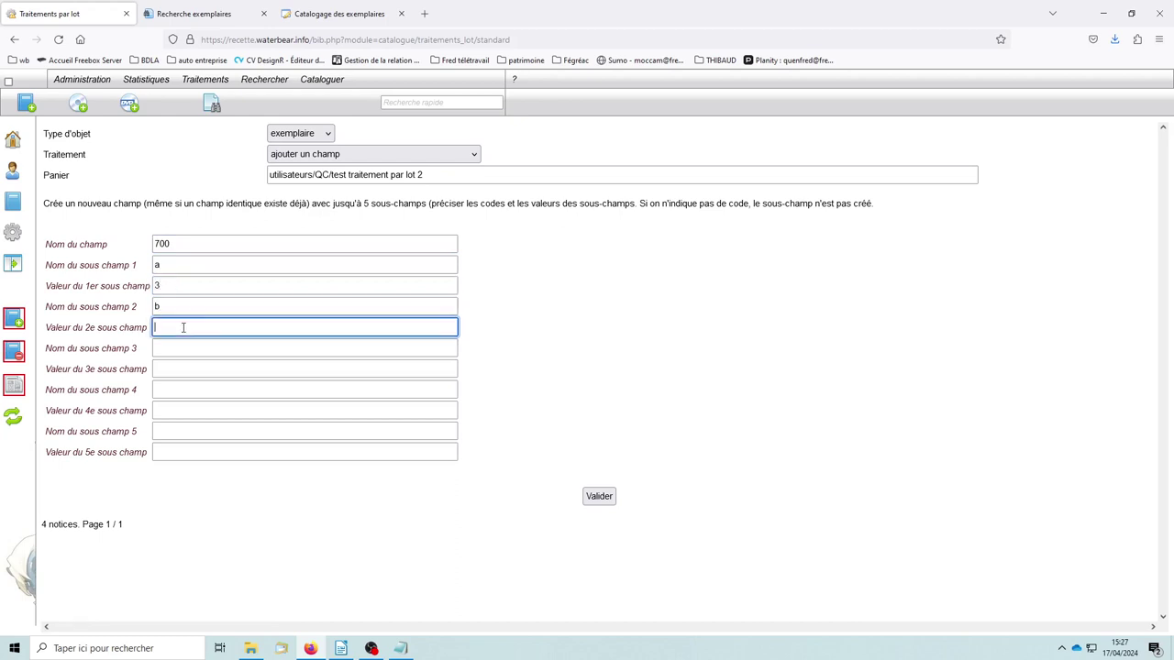
pyautogui.write('Mettre de ...')
# Switch the treatment to "supprimer des champs existants" and set "Nom du champ" to 700, leaving the field index empty
pyautogui.click(366, 157)
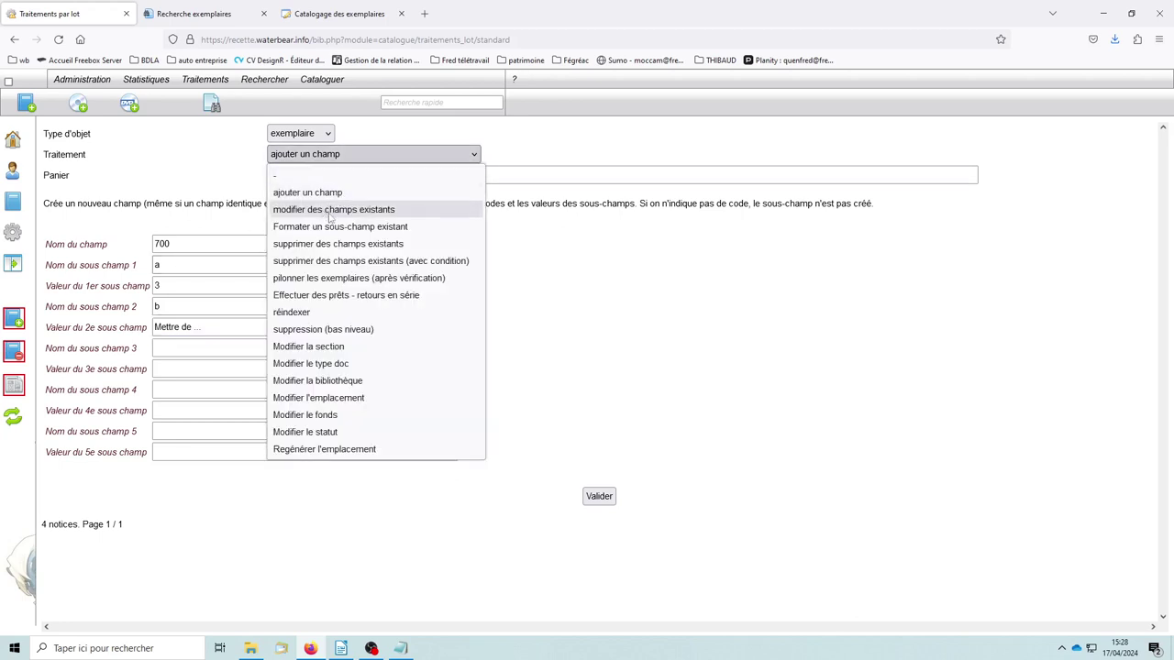
pyautogui.click(347, 246)
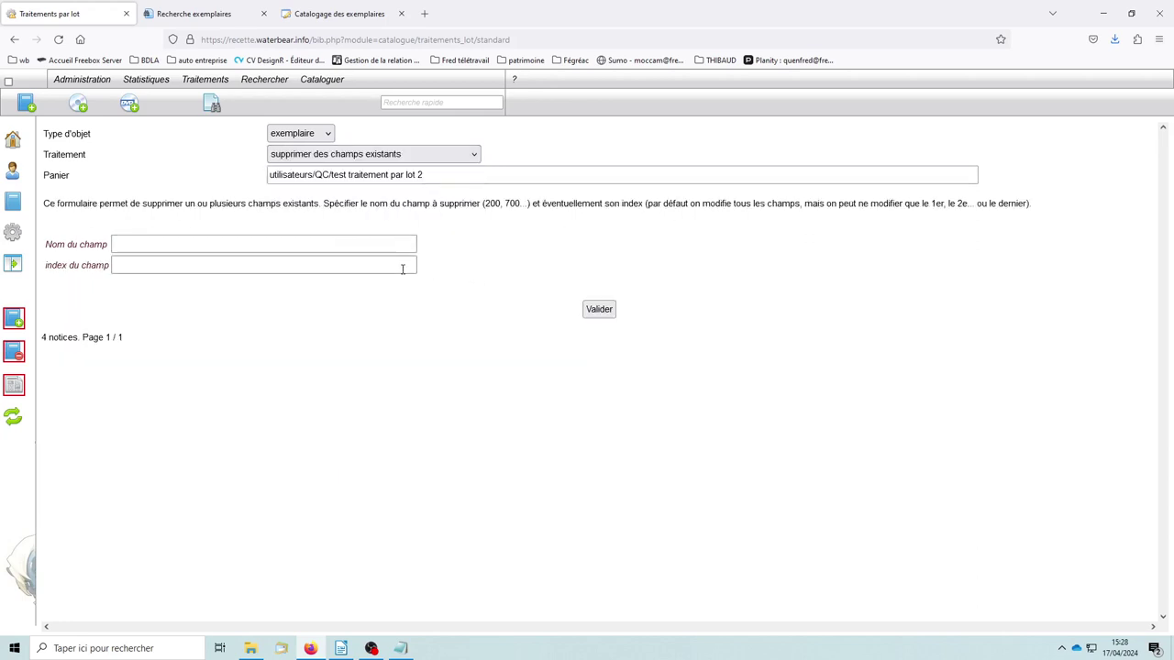
pyautogui.click(323, 13)
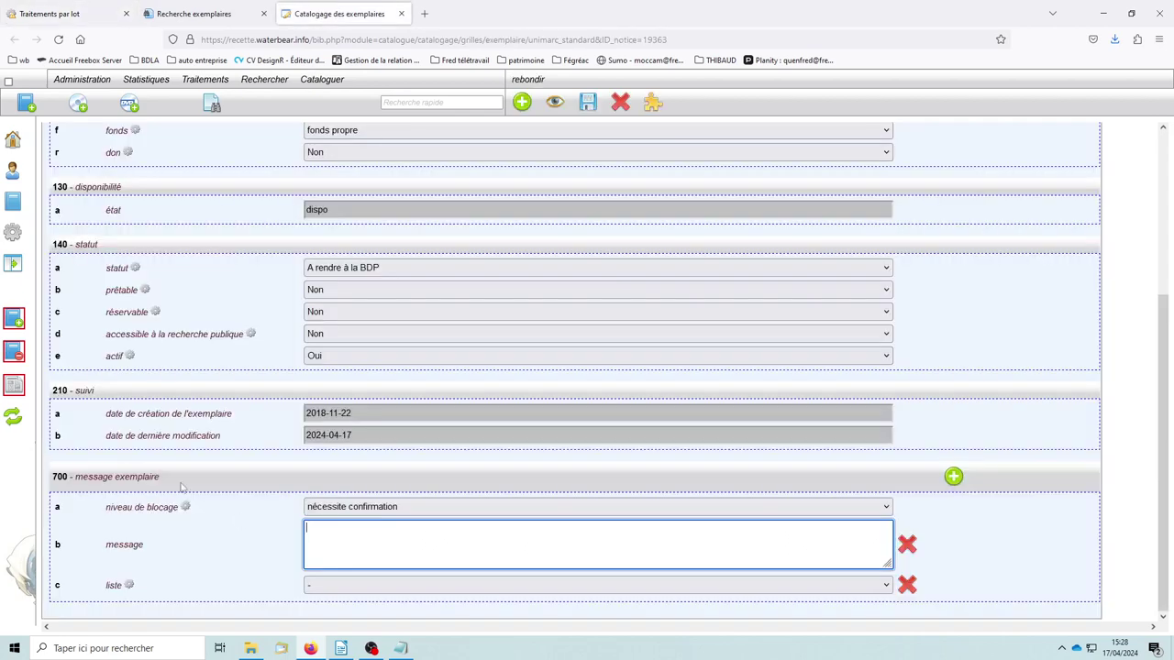
pyautogui.click(66, 25)
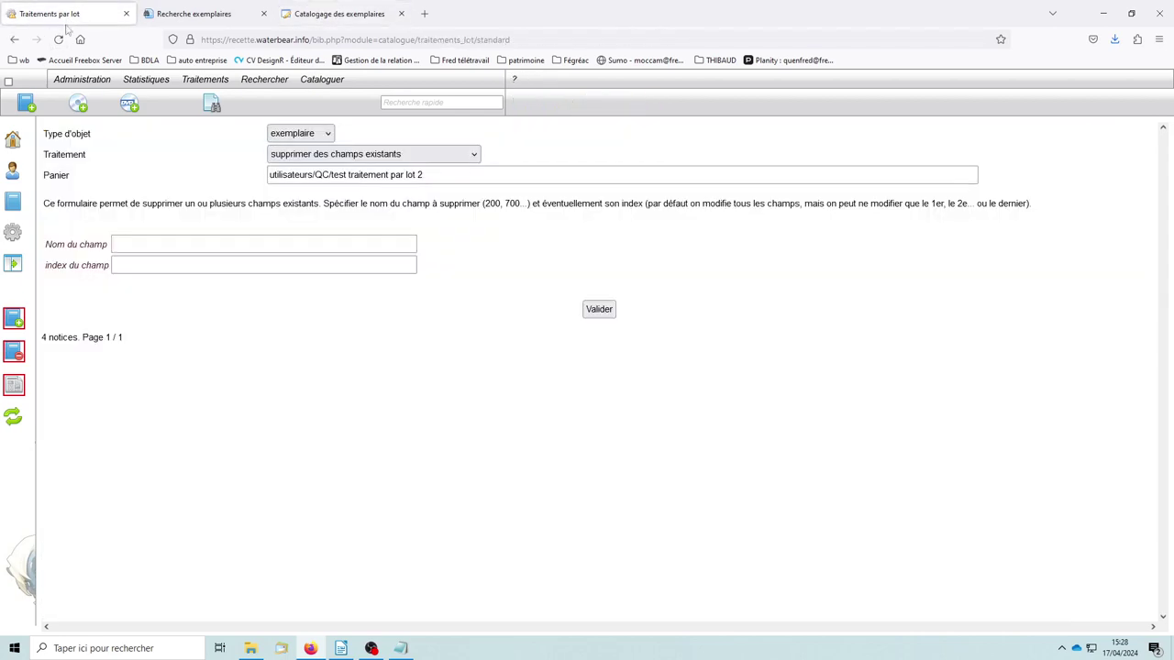
pyautogui.click(145, 246)
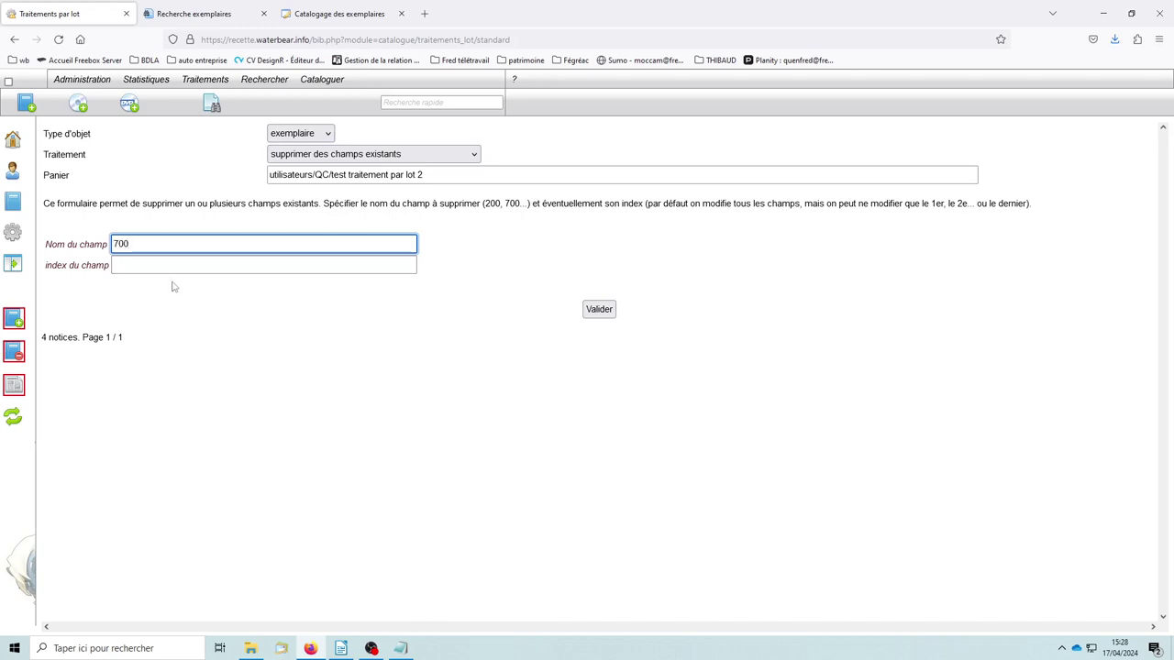
pyautogui.click(149, 266)
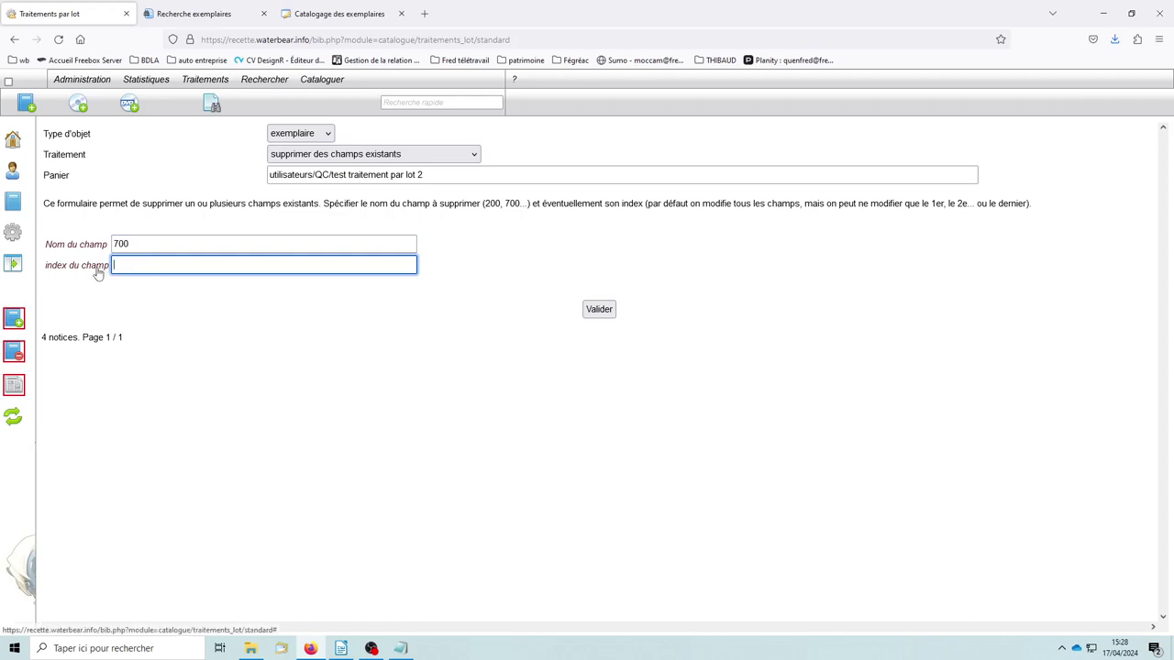
pyautogui.click(225, 336)
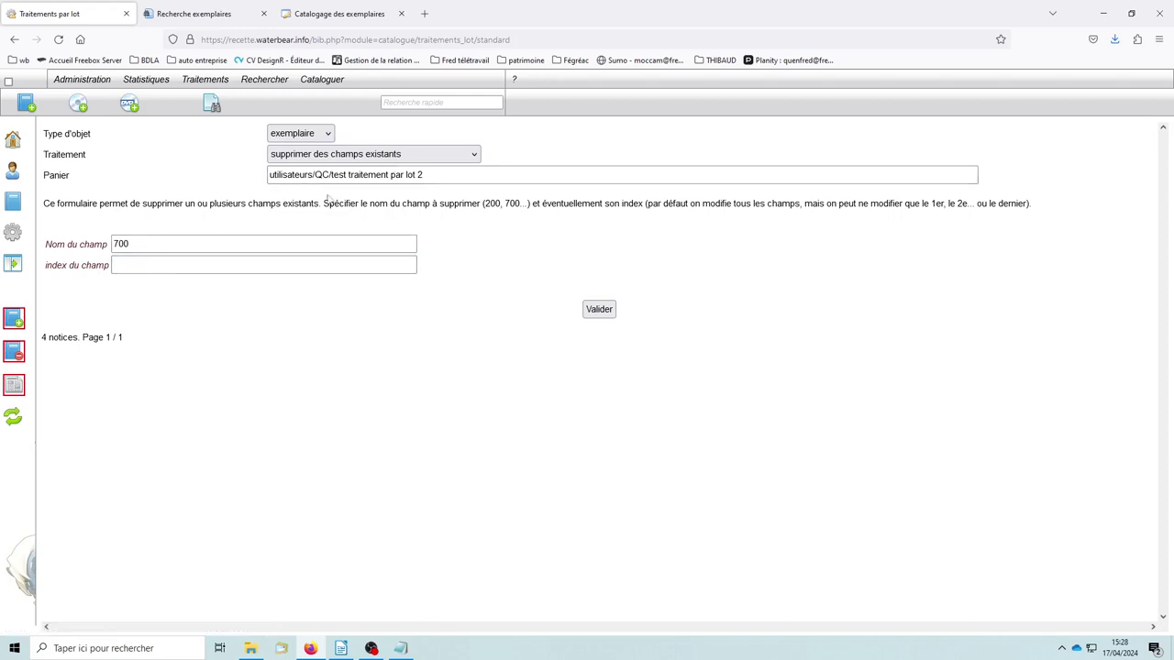
# Switch the treatment to "Formater un sous-champ existant" and check the call numbers in the copy list
pyautogui.click(307, 155)
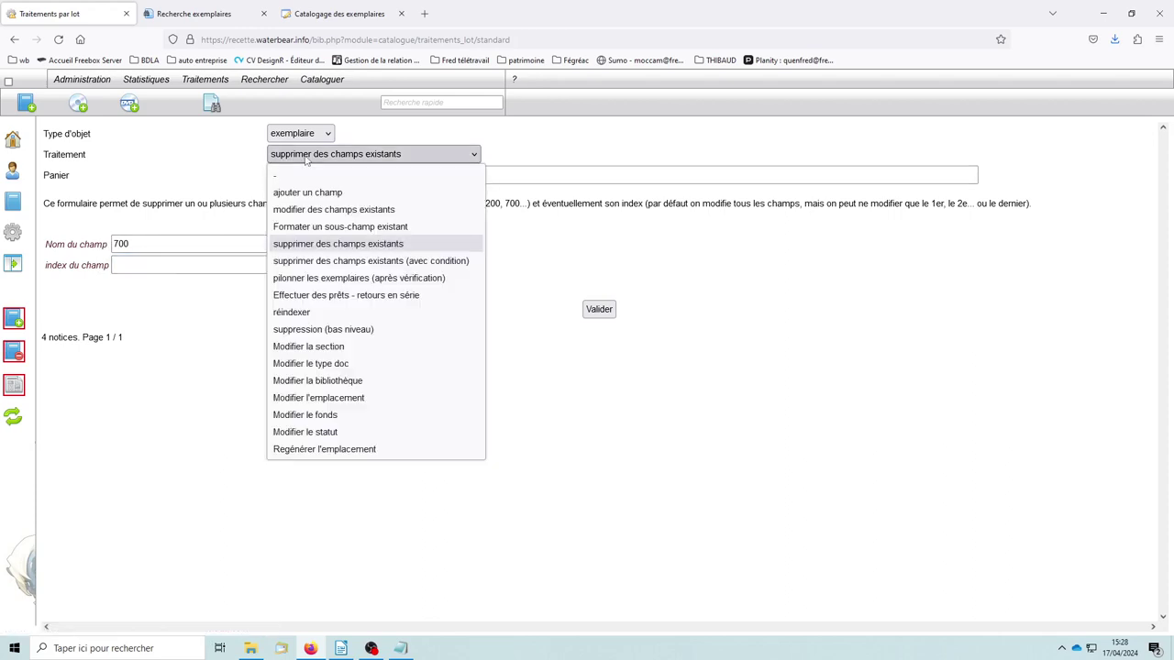
pyautogui.click(307, 229)
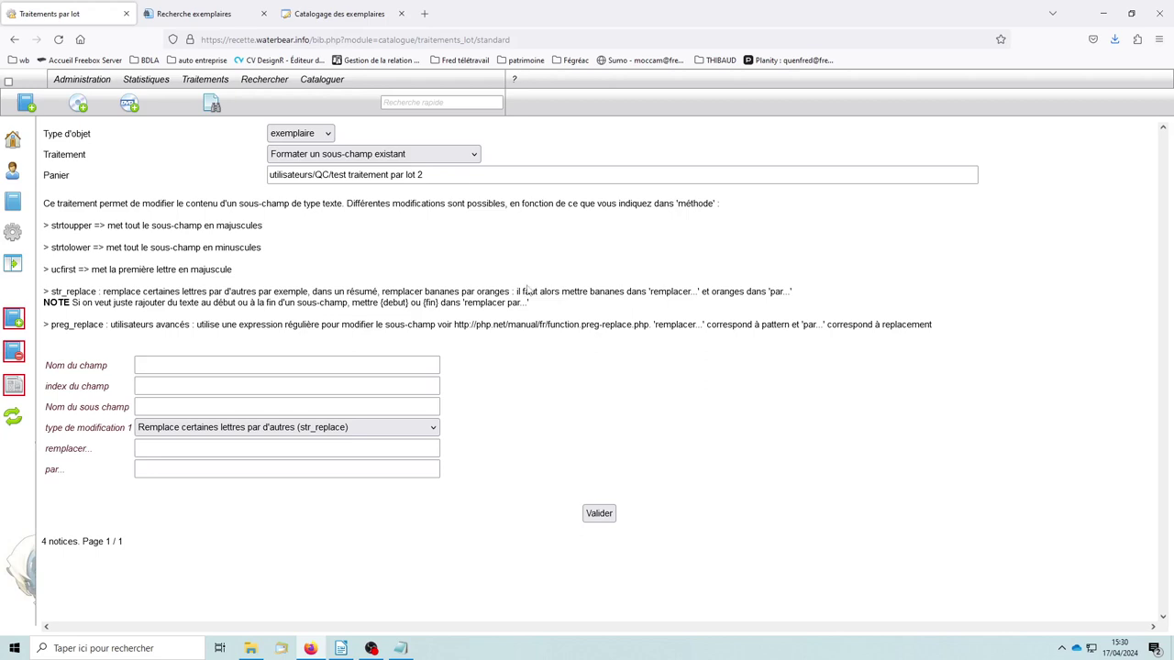
pyautogui.click(211, 15)
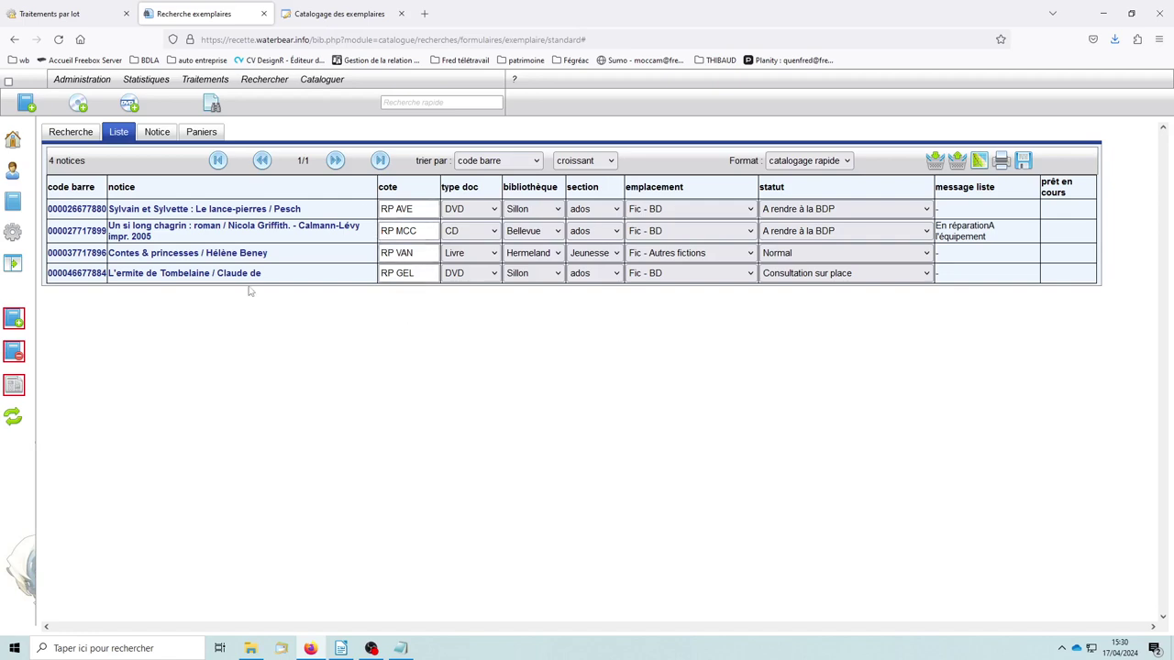
pyautogui.click(66, 15)
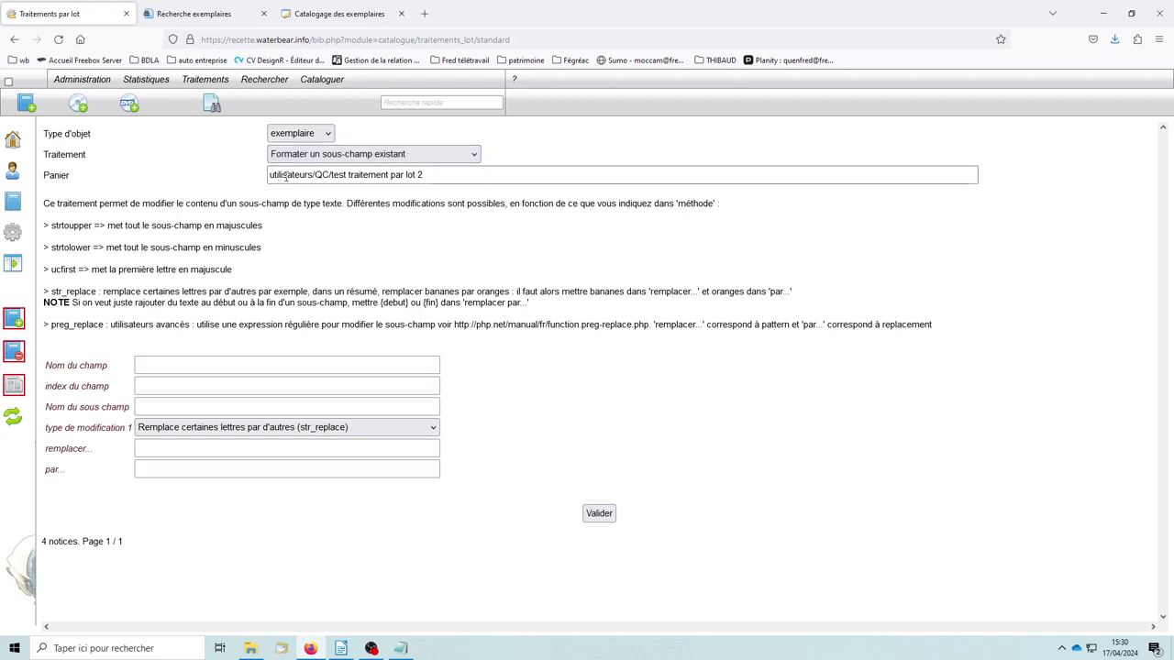
# Open the first copy, "Sylvain et Sylvette : Le lance-pierres", for cataloguing and locate the cote subfield in field 110
pyautogui.click(204, 13)
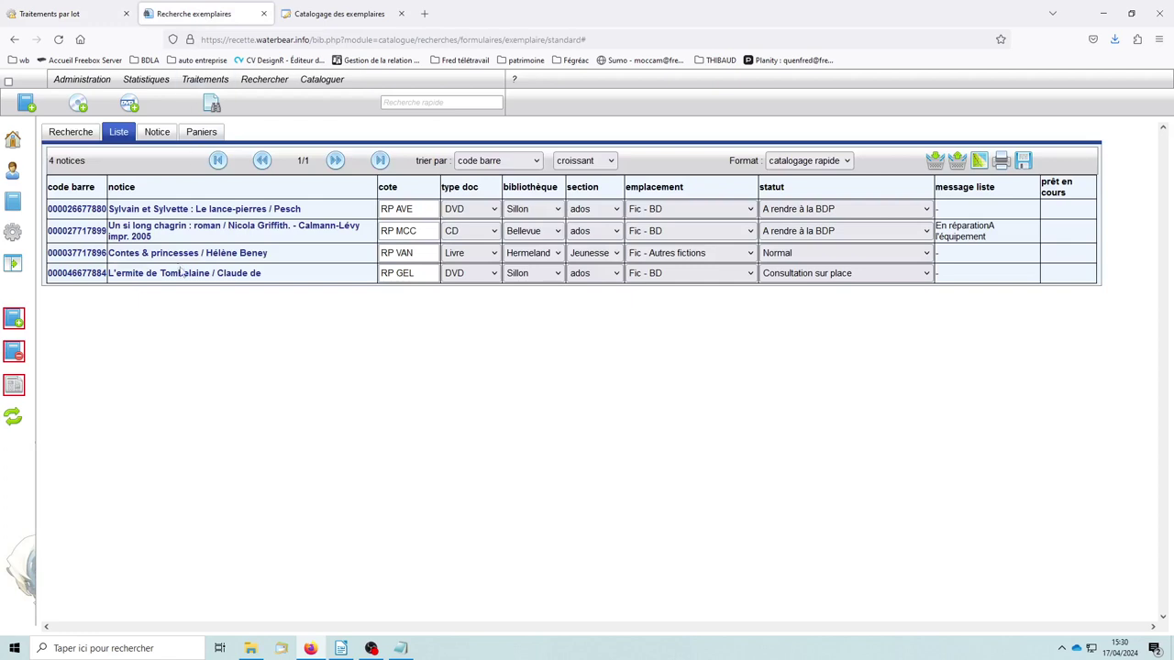
pyautogui.click(72, 210)
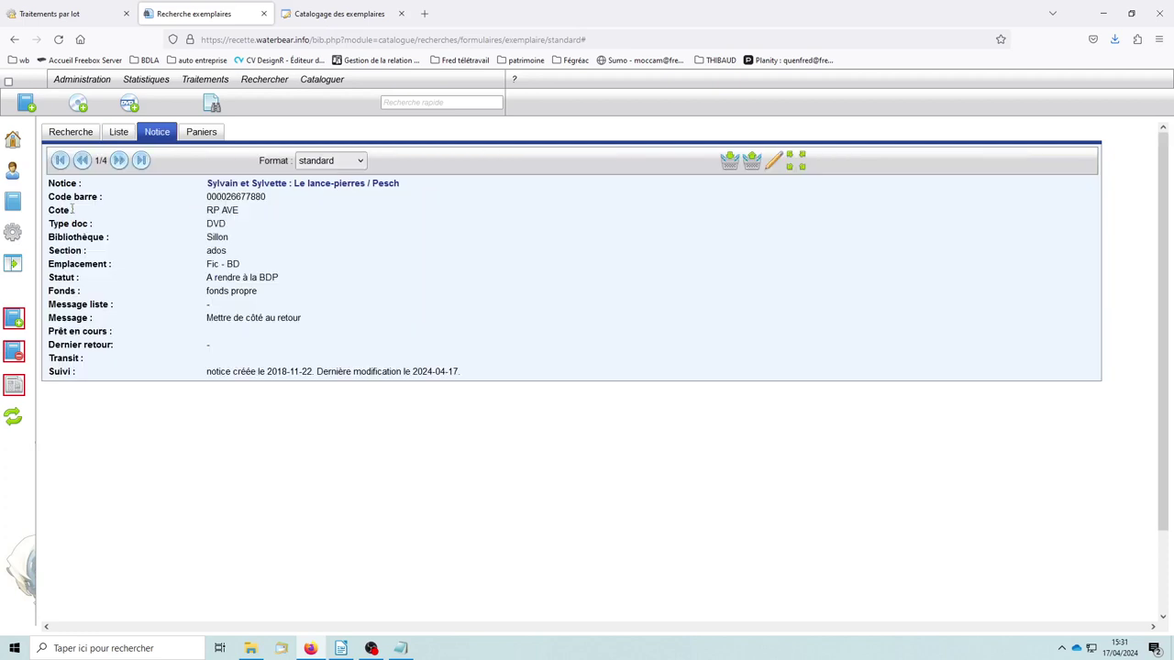
pyautogui.click(773, 162)
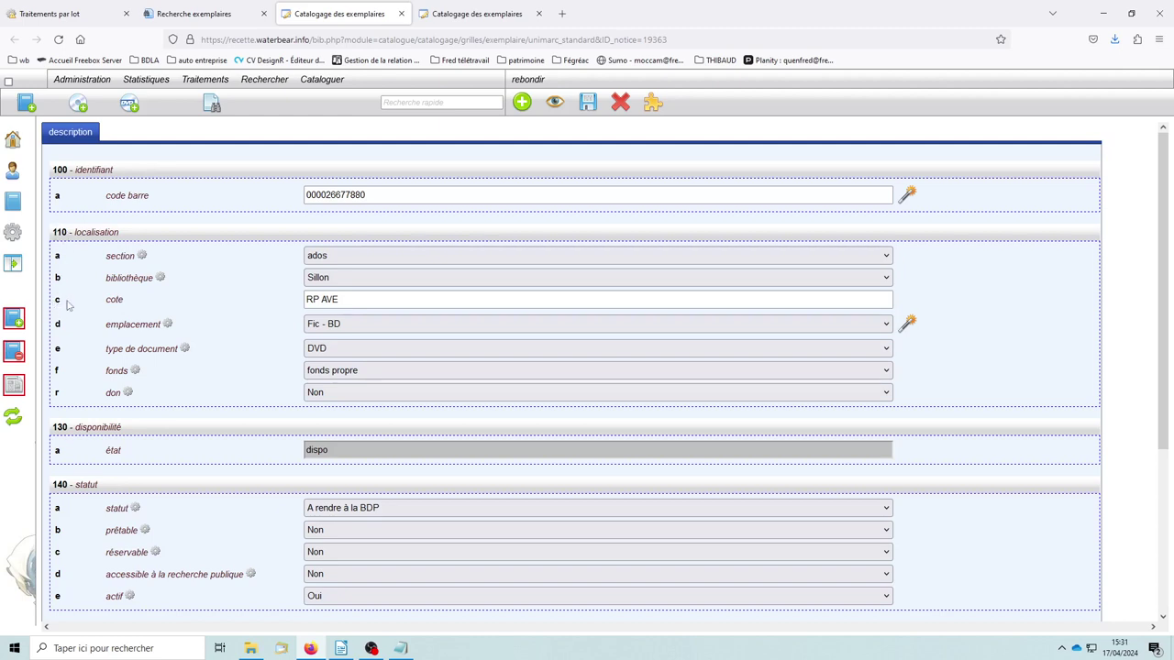
pyautogui.click(362, 300)
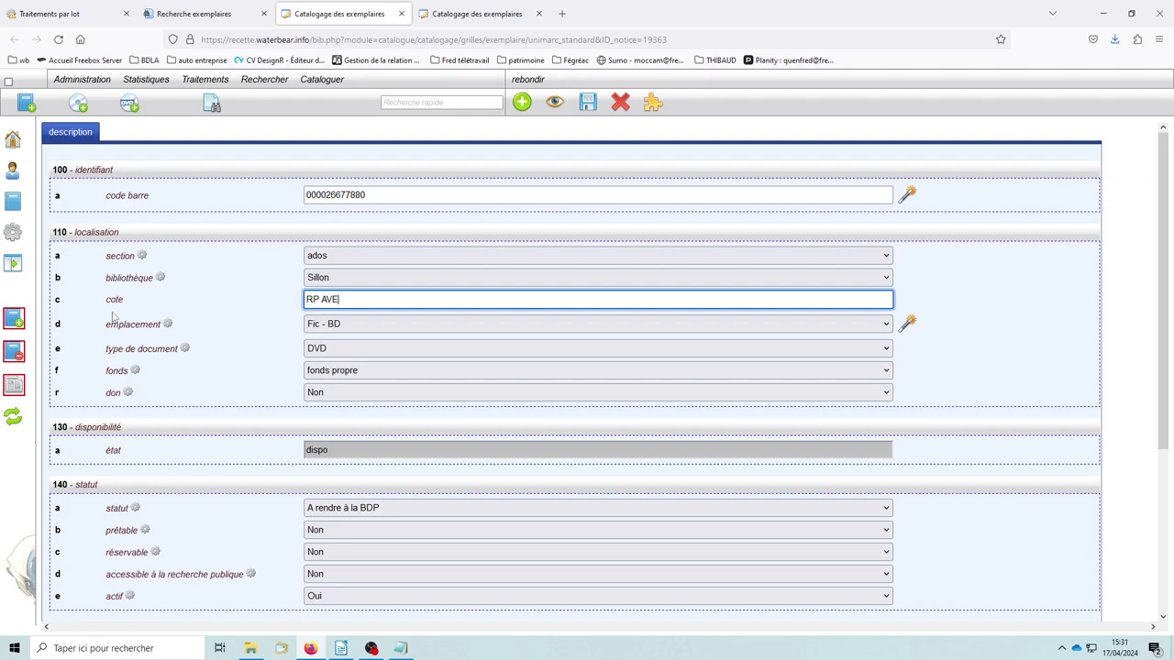
# In the batch processing form, set "Nom du champ" to 110 and "Nom du sous champ" to c, leaving the index empty
pyautogui.click(68, 16)
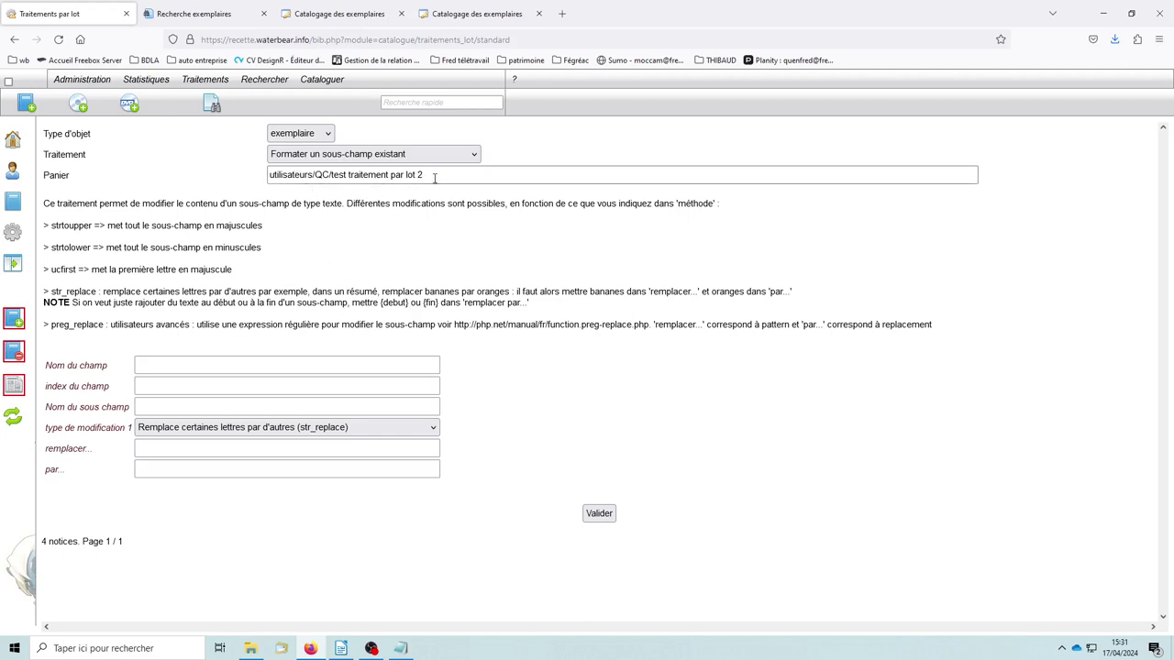
pyautogui.click(160, 366)
pyautogui.write('110')
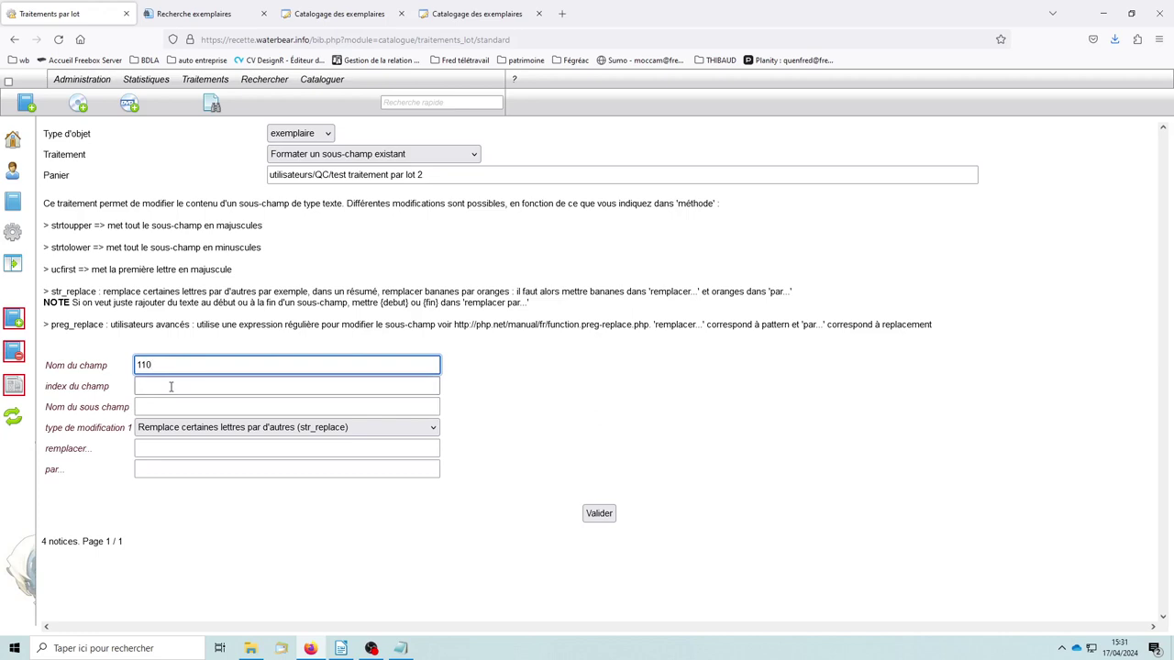
pyautogui.click(172, 387)
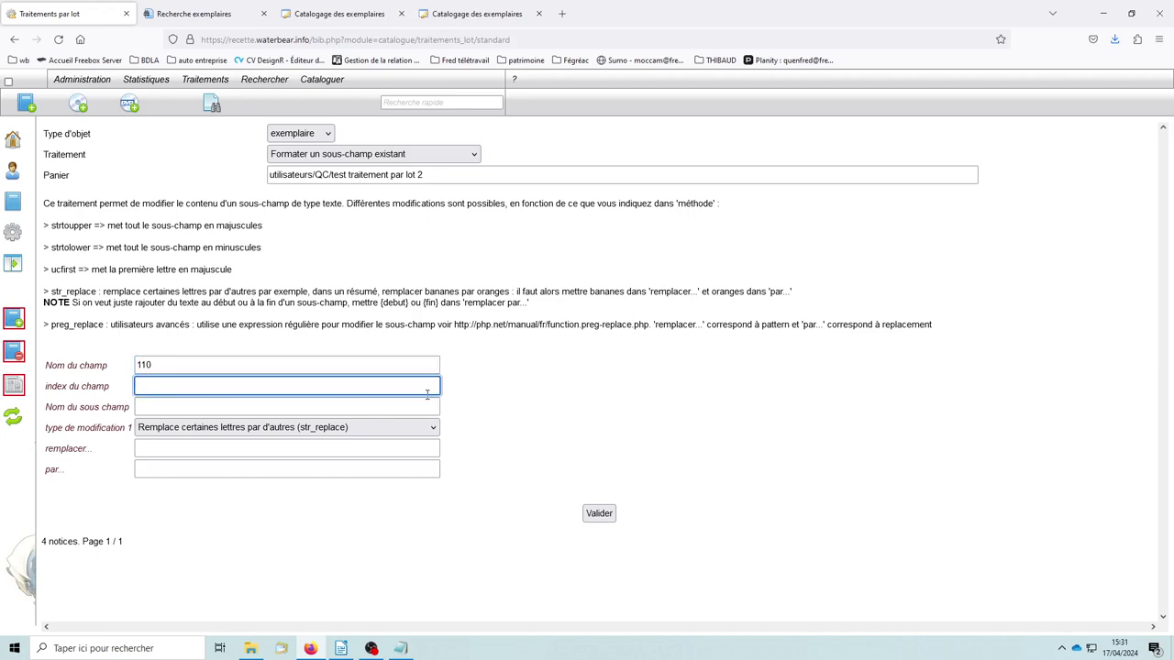
pyautogui.click(159, 405)
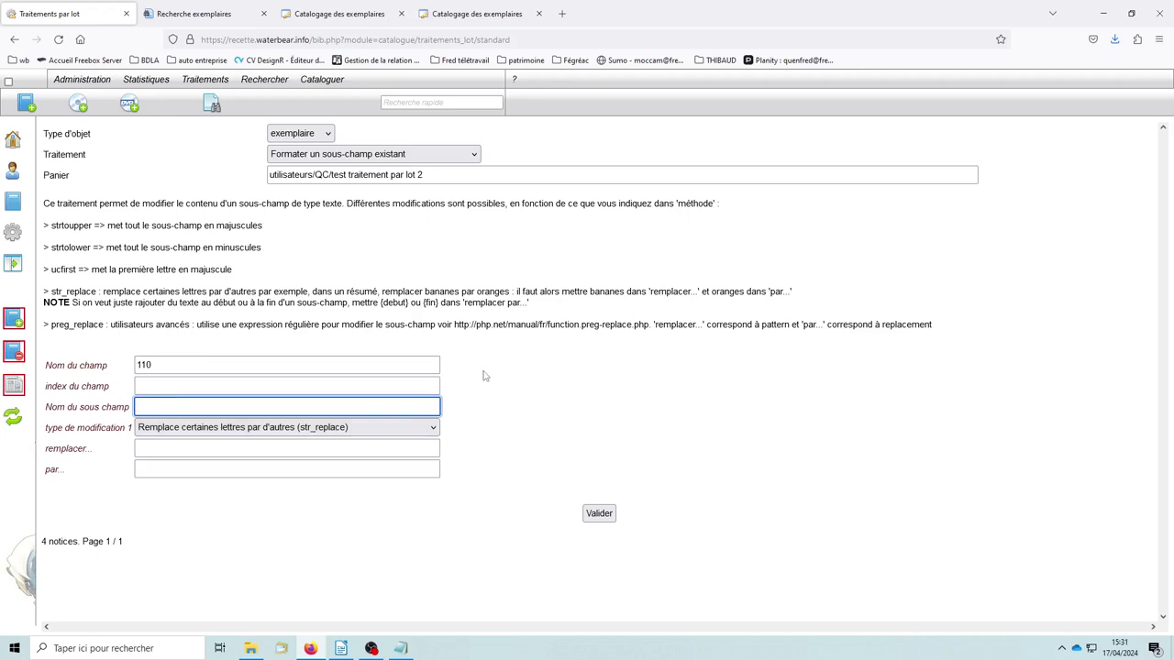
pyautogui.write('c')
pyautogui.click(517, 390)
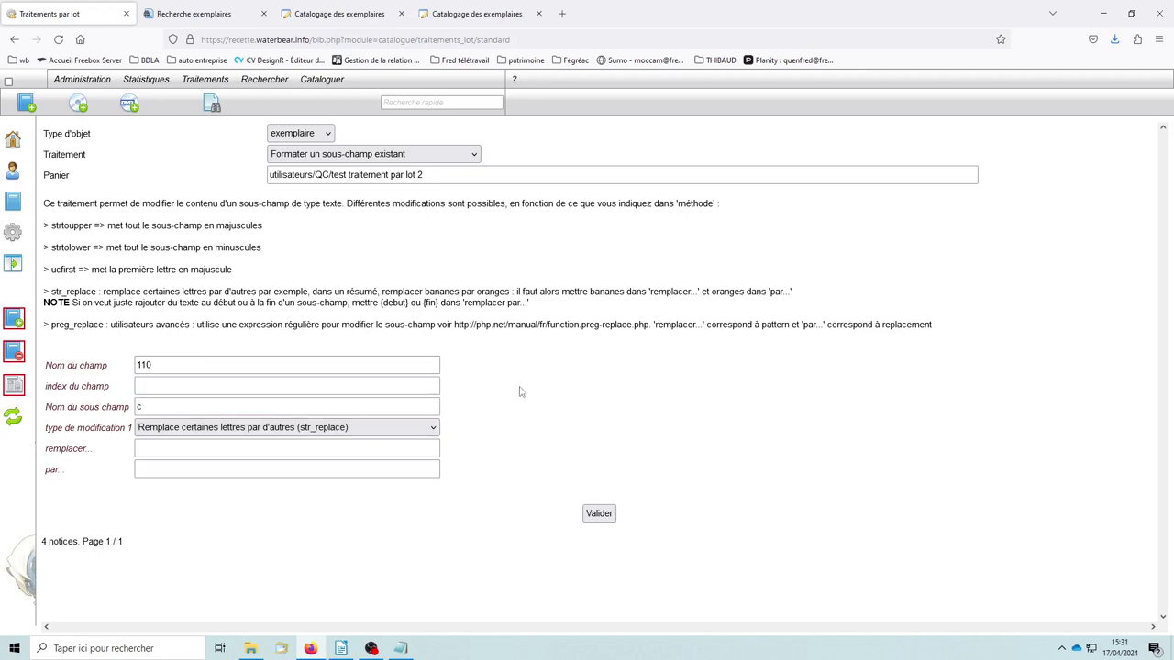
# Choose the modification "Remplace certaines lettres par d'autres (str_replace)" and specify replacing "RP" with "P", each followed by a space
pyautogui.click(384, 433)
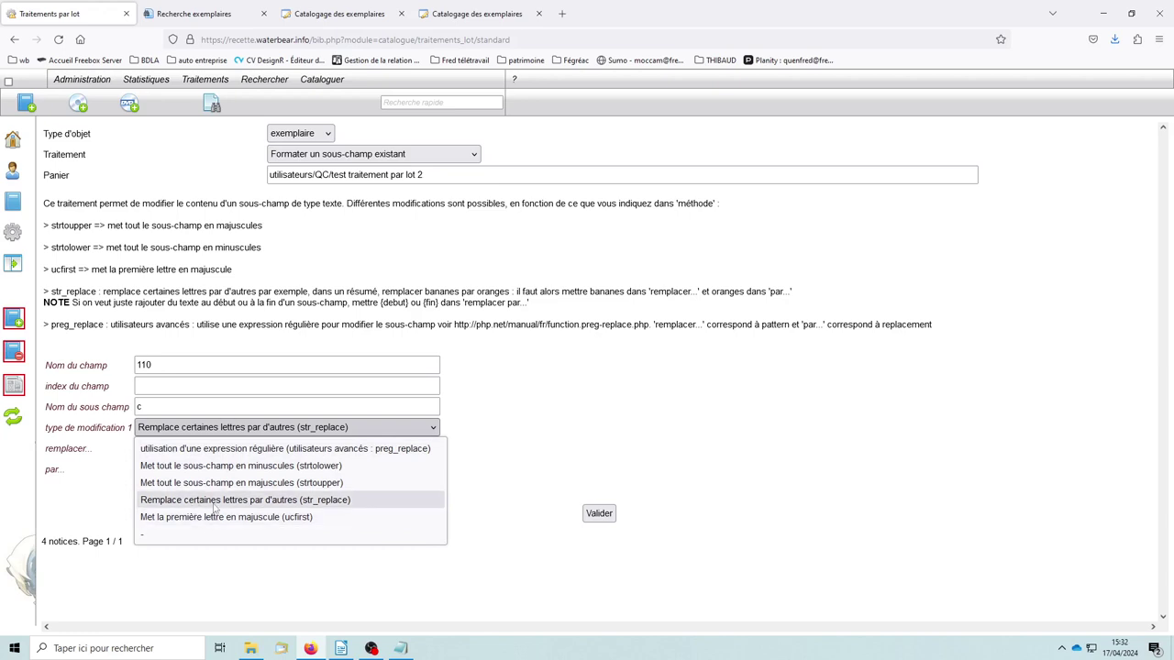
pyautogui.click(266, 500)
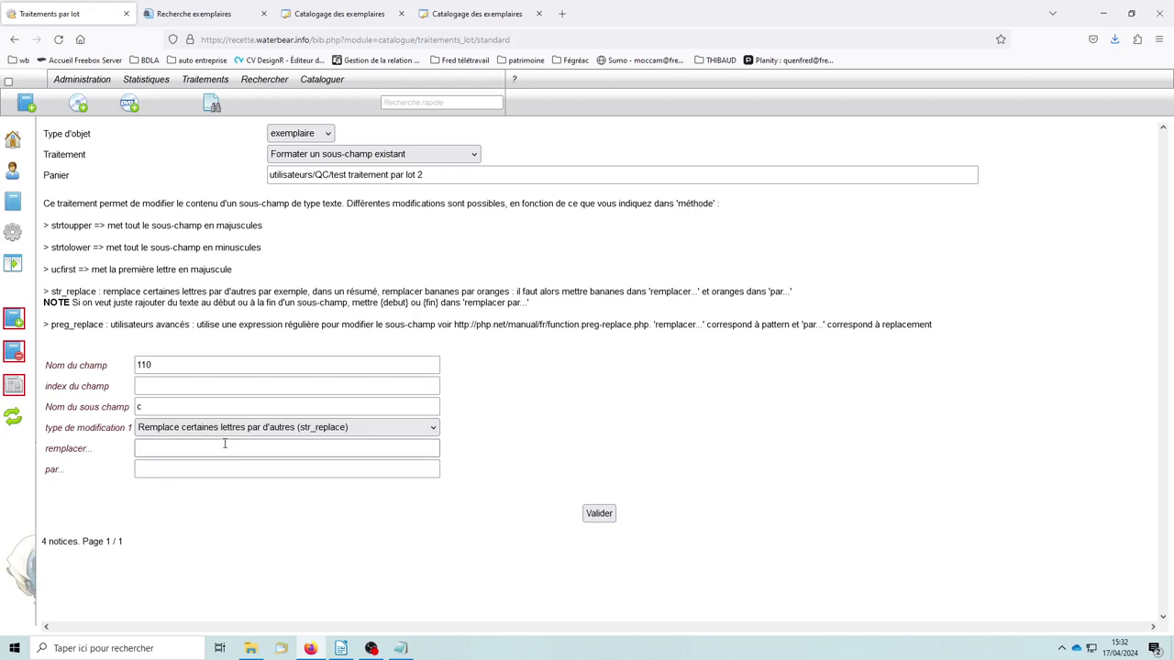
pyautogui.click(153, 448)
pyautogui.write('RP')
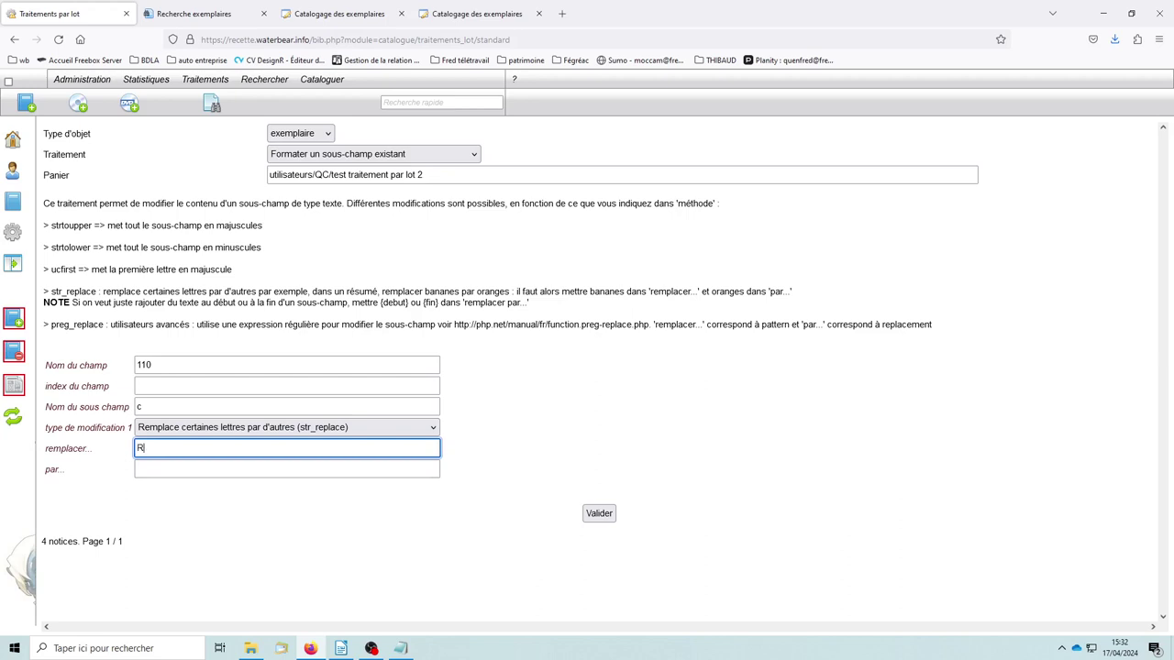
pyautogui.click(222, 472)
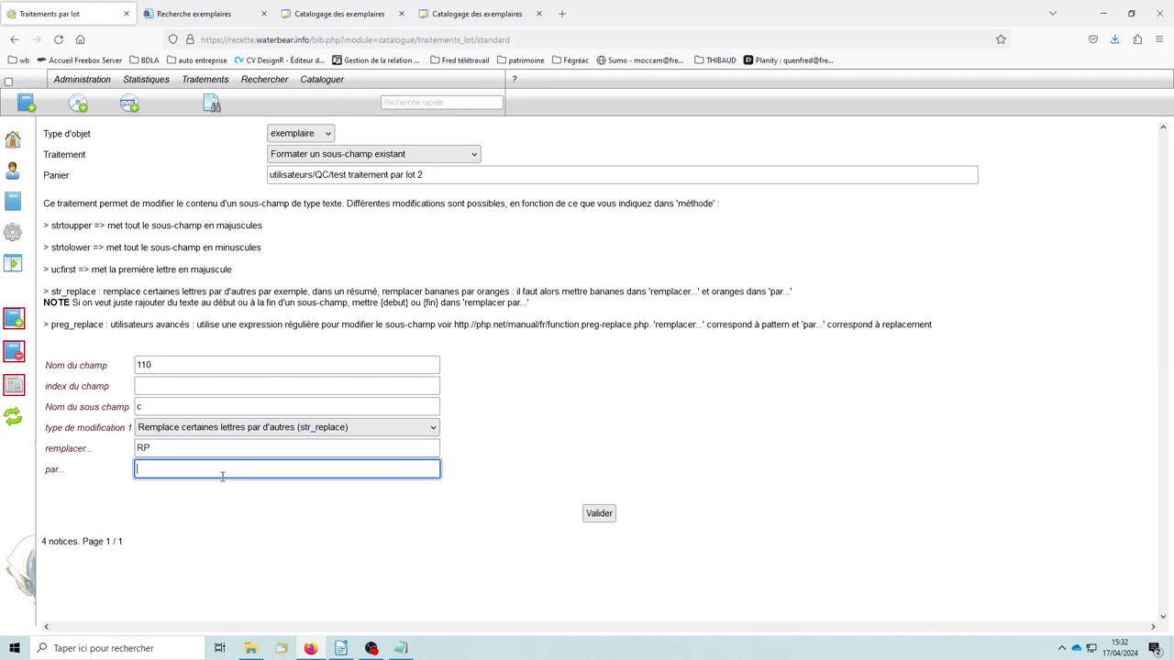
pyautogui.write('P')
pyautogui.click(509, 415)
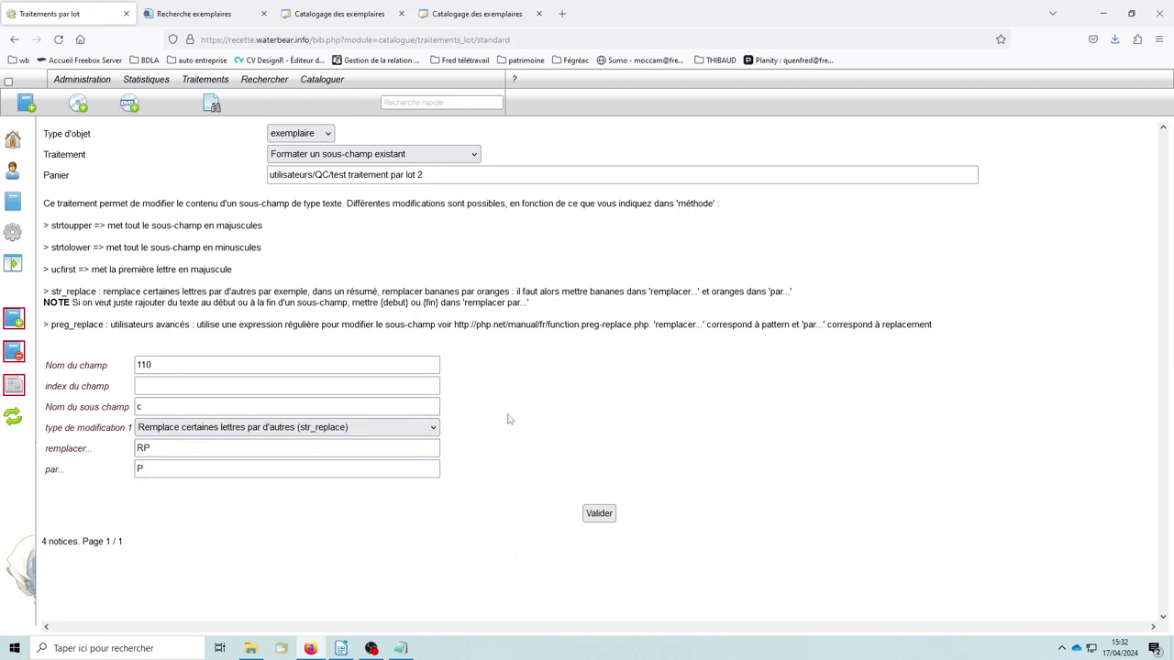
pyautogui.click(163, 449)
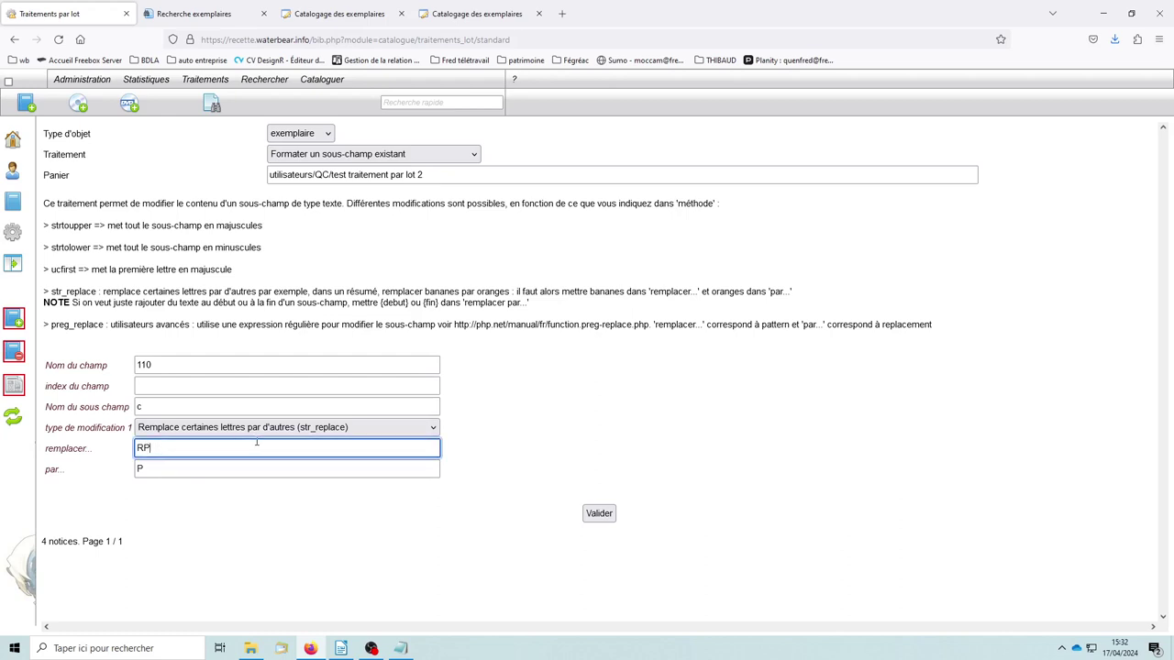
pyautogui.click(184, 470)
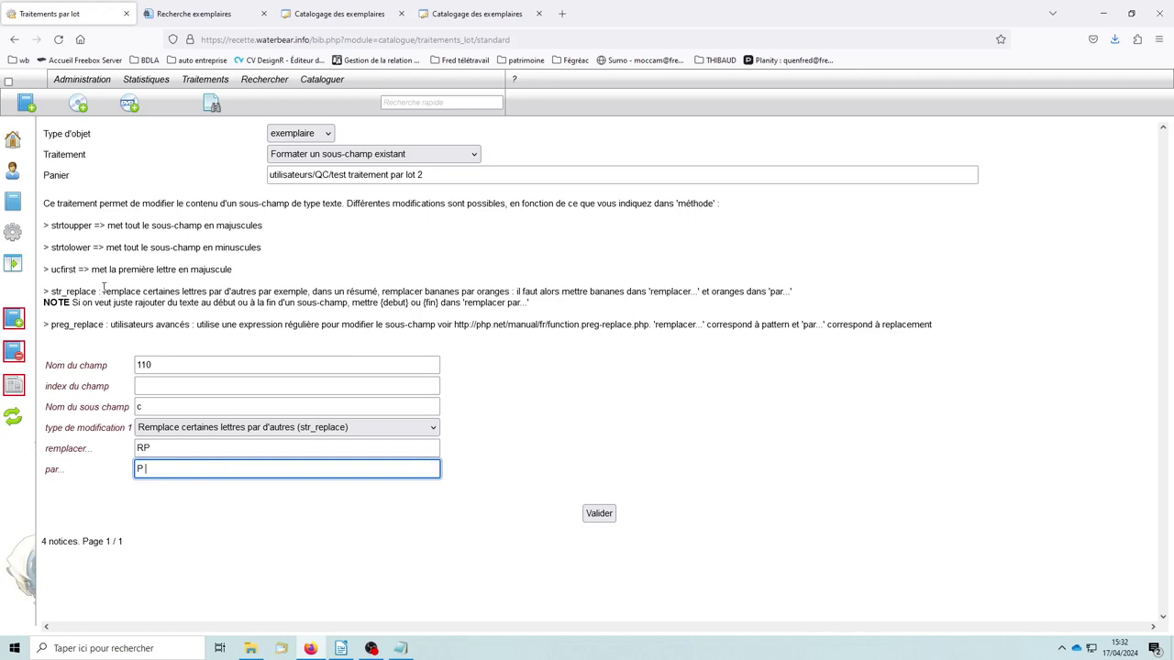
# Point out the {debut} and {fin} options in the note and try inserting {debut} before RP in "remplacer..."
pyautogui.moveTo(381, 303); pyautogui.dragTo(424, 302)
pyautogui.click(424, 303)
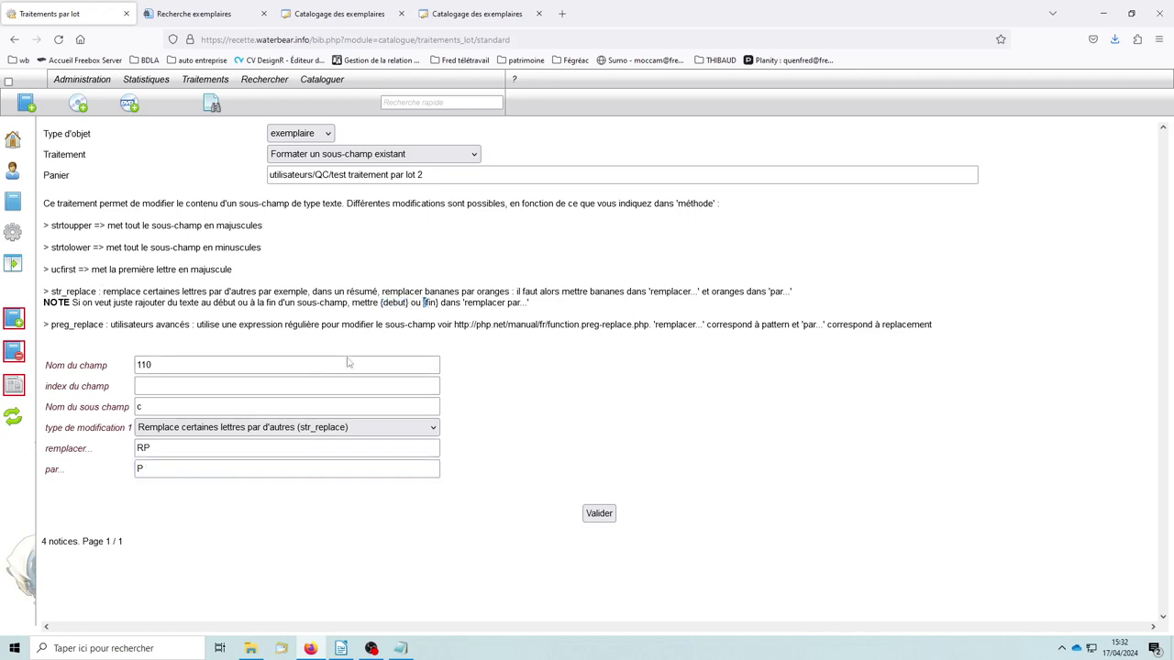
pyautogui.click(140, 448)
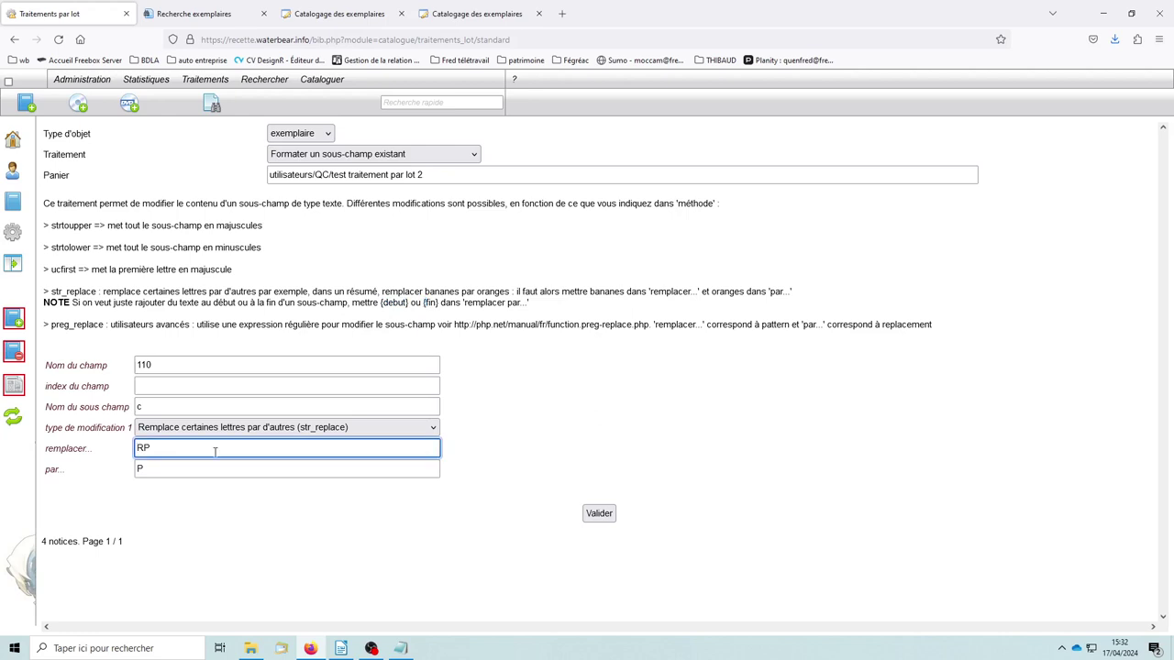
pyautogui.write('{debut}')
pyautogui.press('BackSpace')
pyautogui.write('}')
pyautogui.moveTo(166, 447); pyautogui.dragTo(122, 452)
pyautogui.moveTo(195, 447); pyautogui.dragTo(166, 448)
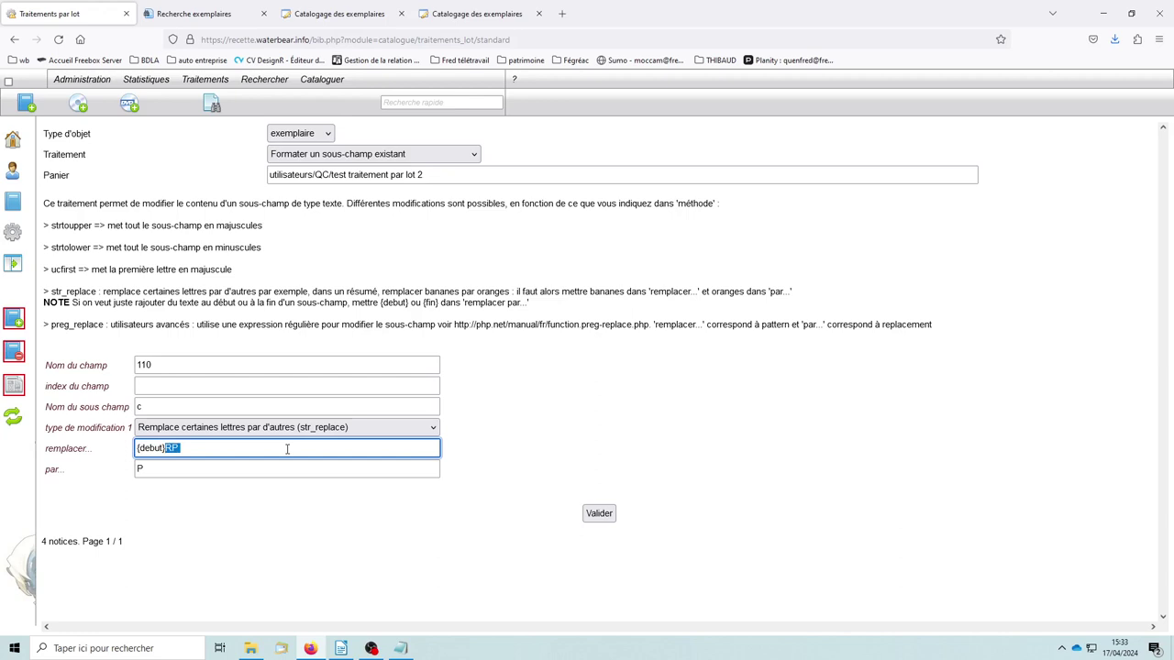
# Try replacing the content of "remplacer..." with the placeholder {fin}
pyautogui.press('BackSpace')
pyautogui.moveTo(144, 448); pyautogui.dragTo(138, 448)
pyautogui.write('{fin}')
pyautogui.click(162, 492)
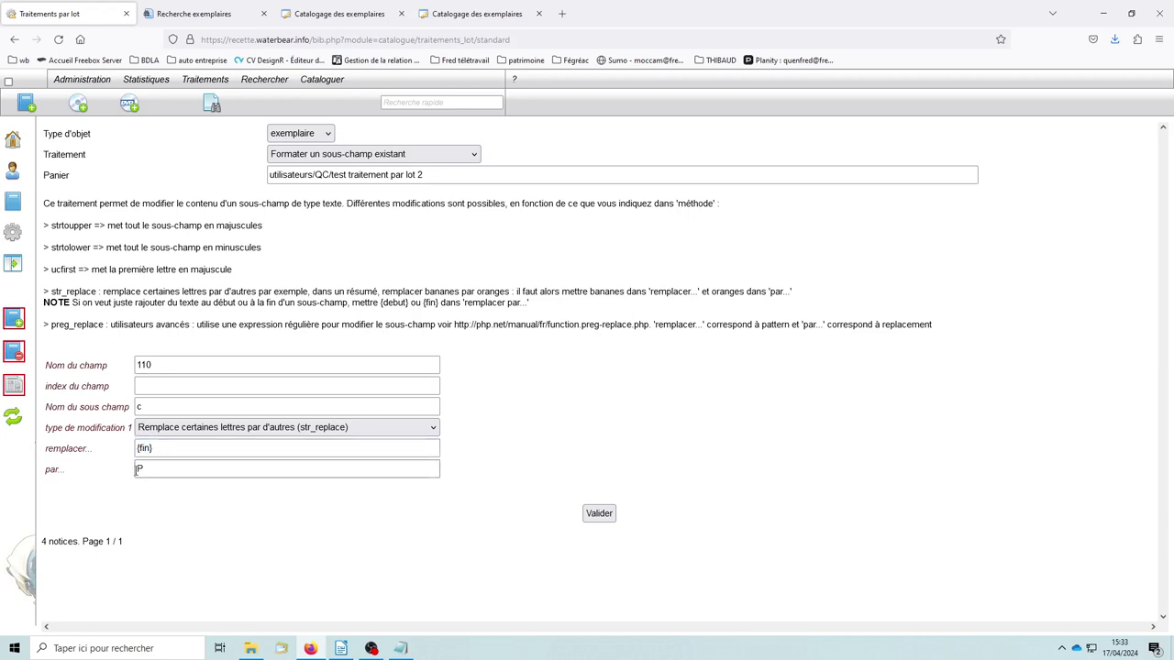
# Set "remplacer..." to "RP" followed by a space and run the call number replacement on the basket
pyautogui.moveTo(162, 450); pyautogui.dragTo(79, 448)
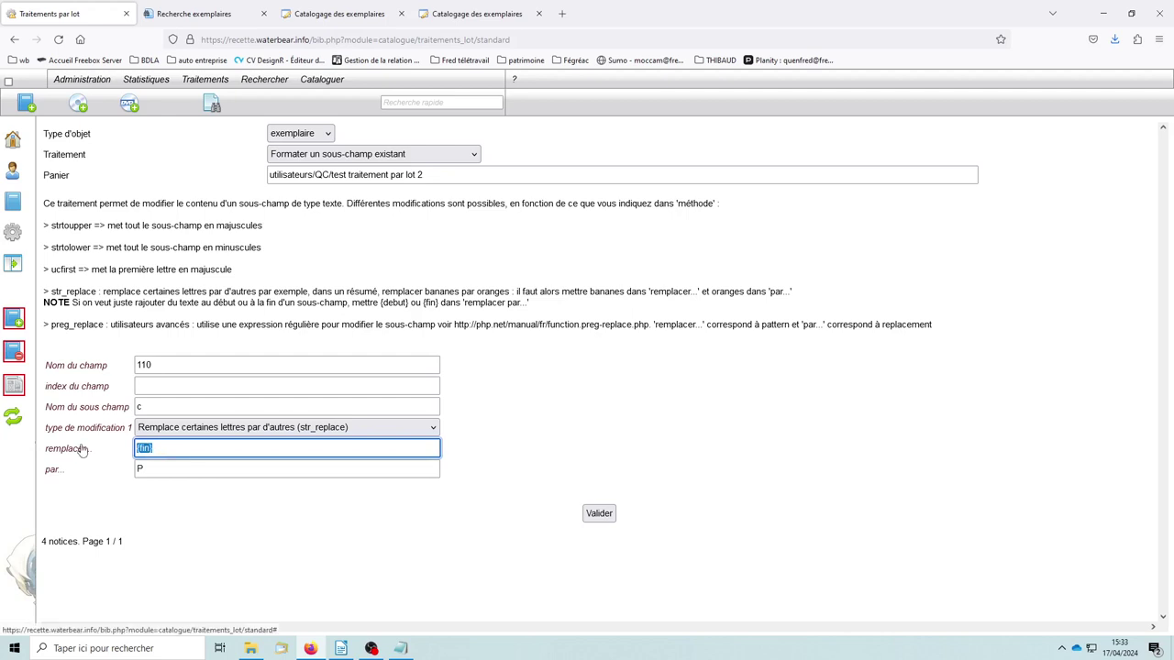
pyautogui.moveTo(79, 448)
pyautogui.write('RP')
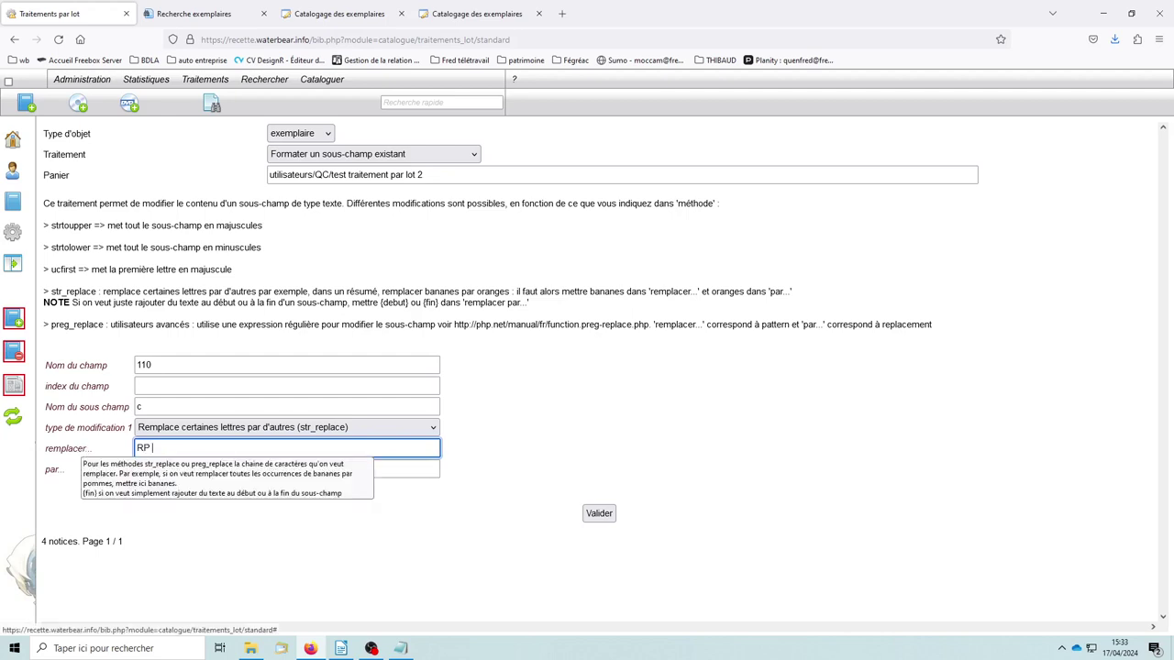
pyautogui.click(183, 468)
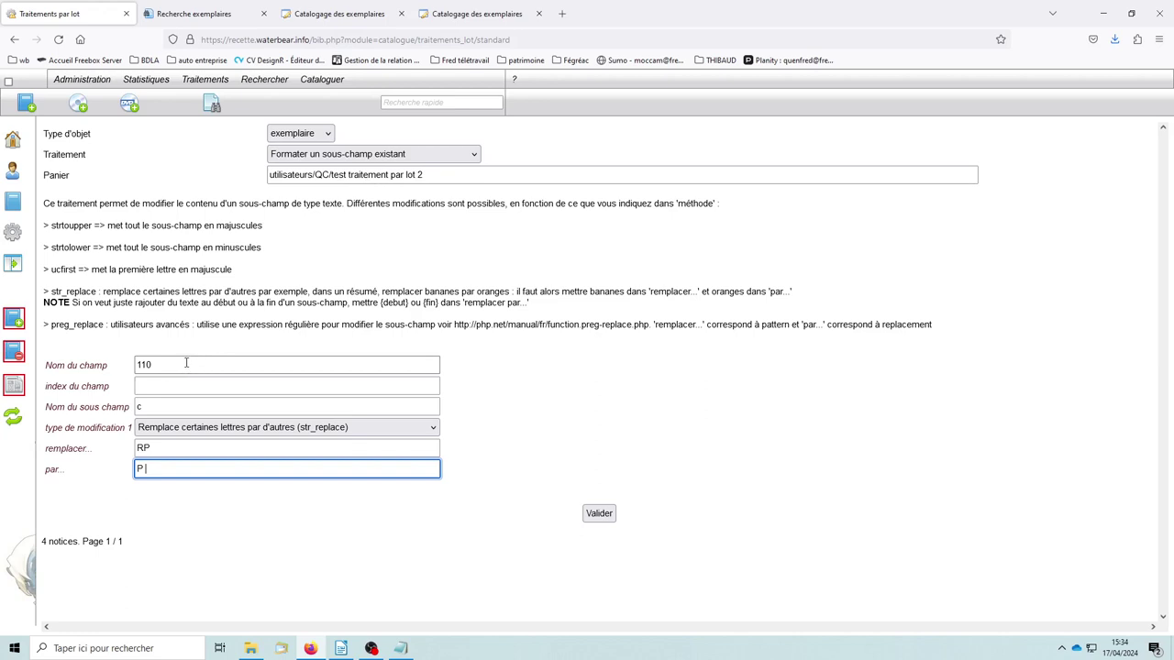
pyautogui.click(167, 448)
pyautogui.click(169, 469)
pyautogui.click(599, 514)
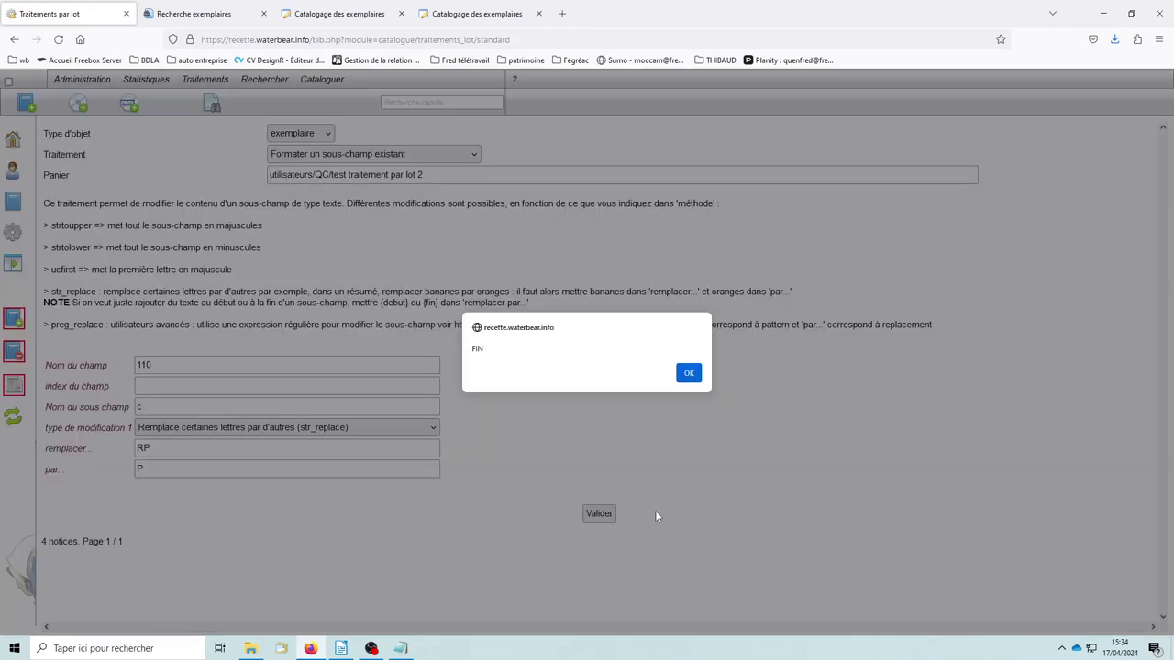
# Close the completion notice and check the call numbers of the basket's copies in the copy search list
pyautogui.click(689, 373)
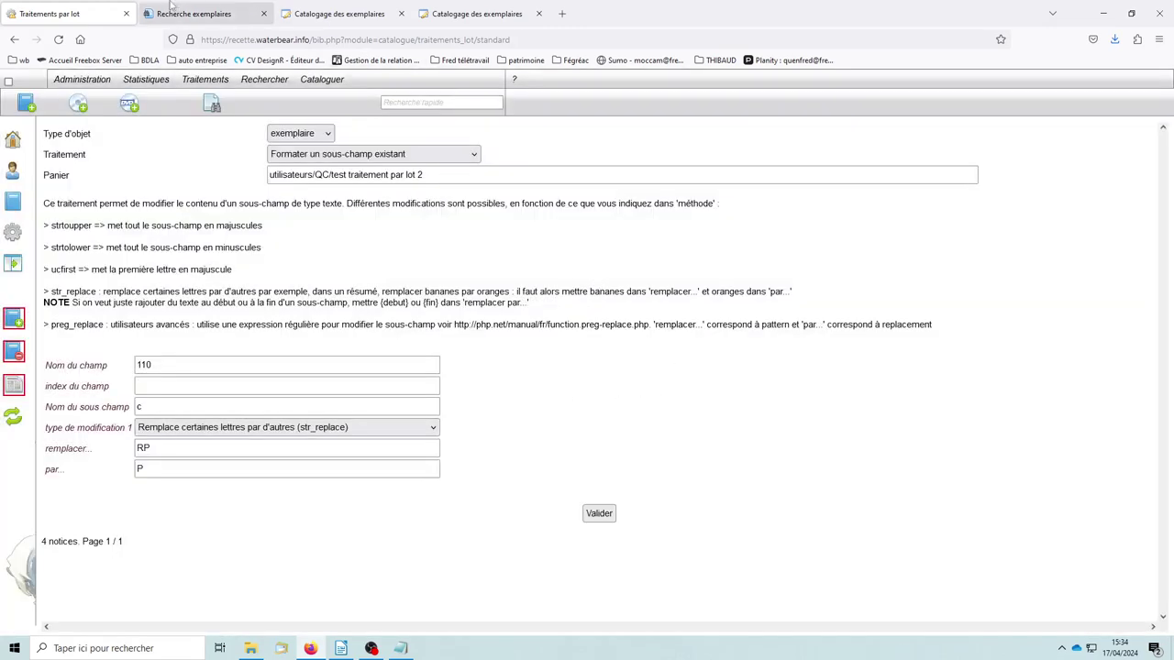
pyautogui.click(195, 16)
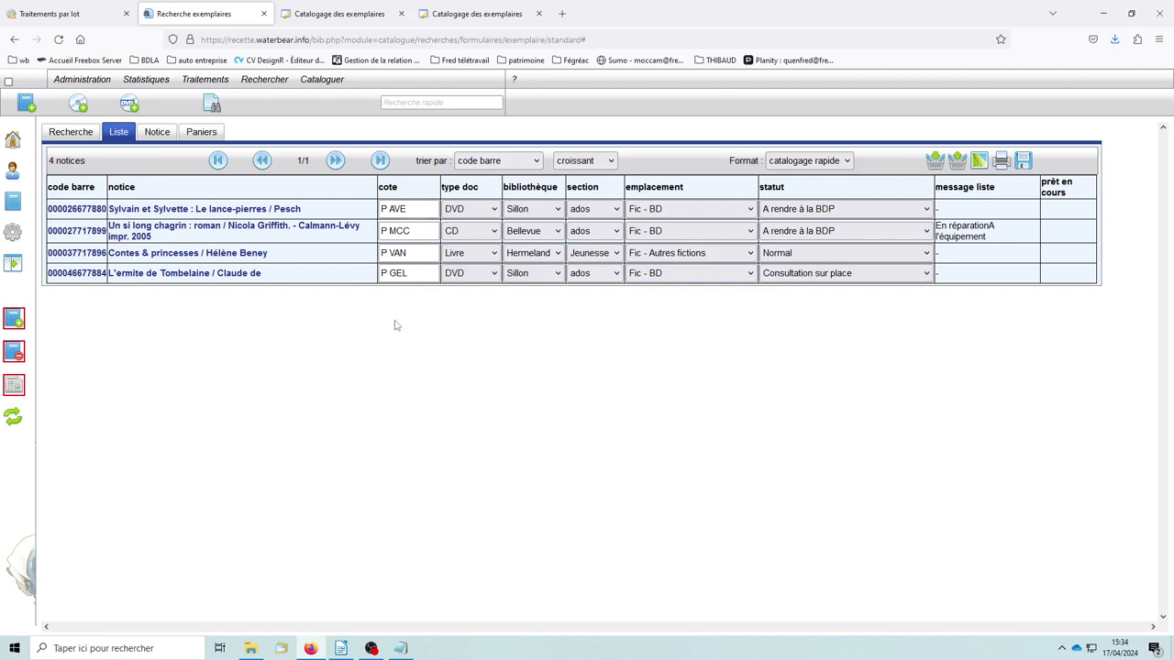
pyautogui.click(77, 17)
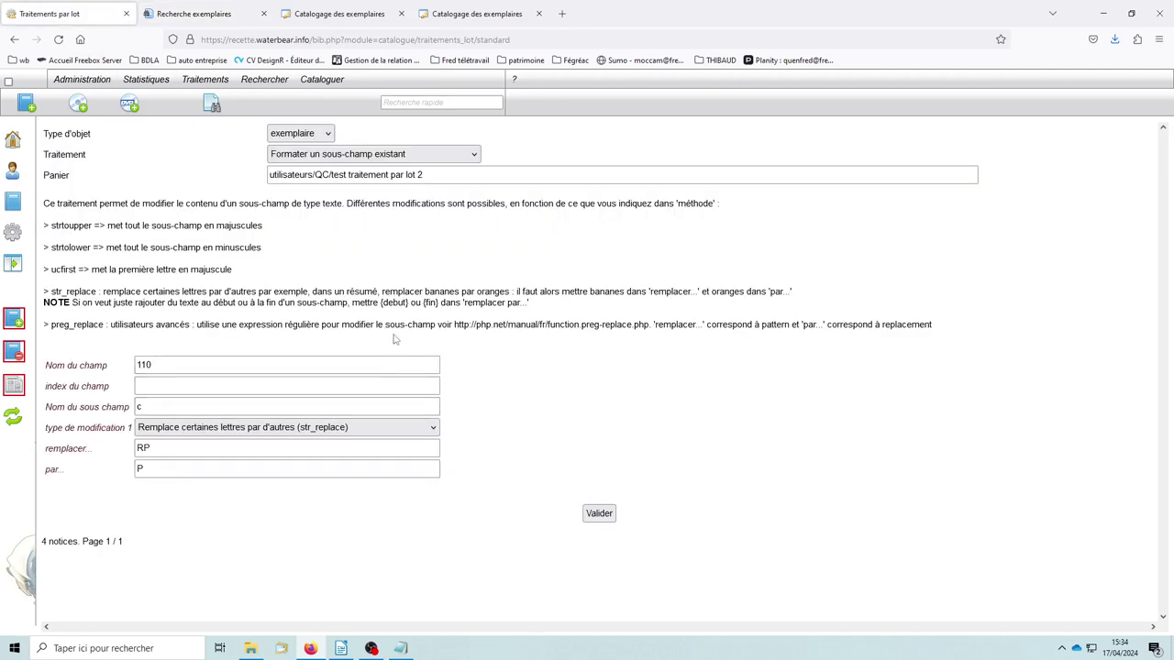
# View the treatment "supprimer des champs existants" and switch to its variant "supprimer des champs existants (avec condition)"
pyautogui.click(364, 155)
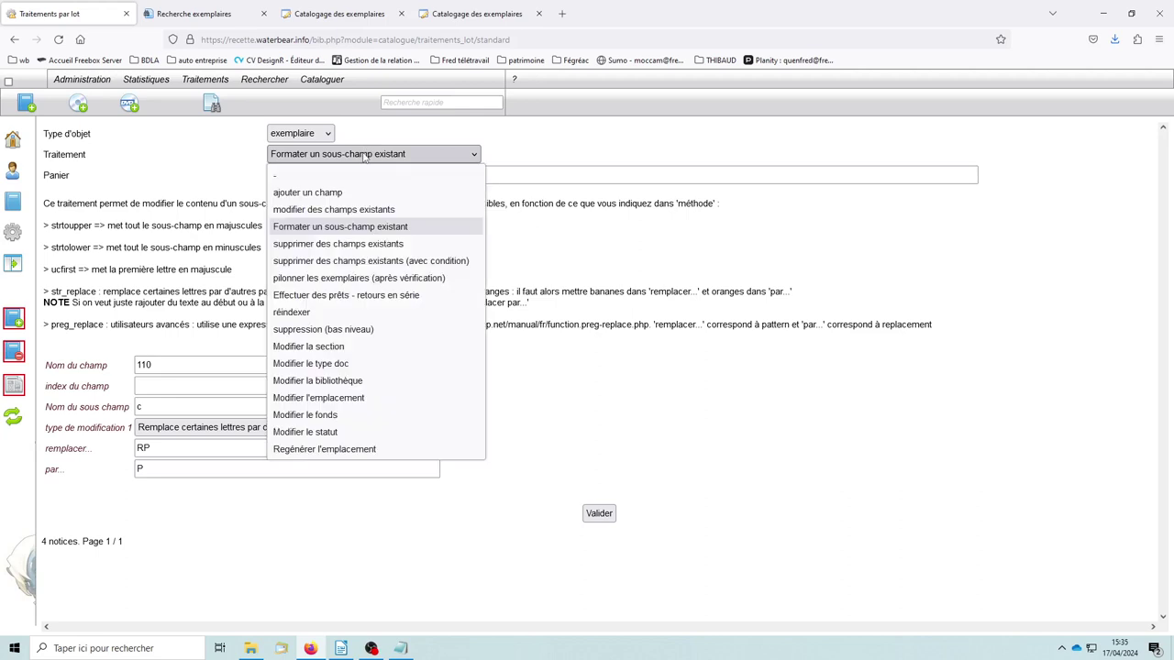
pyautogui.click(304, 246)
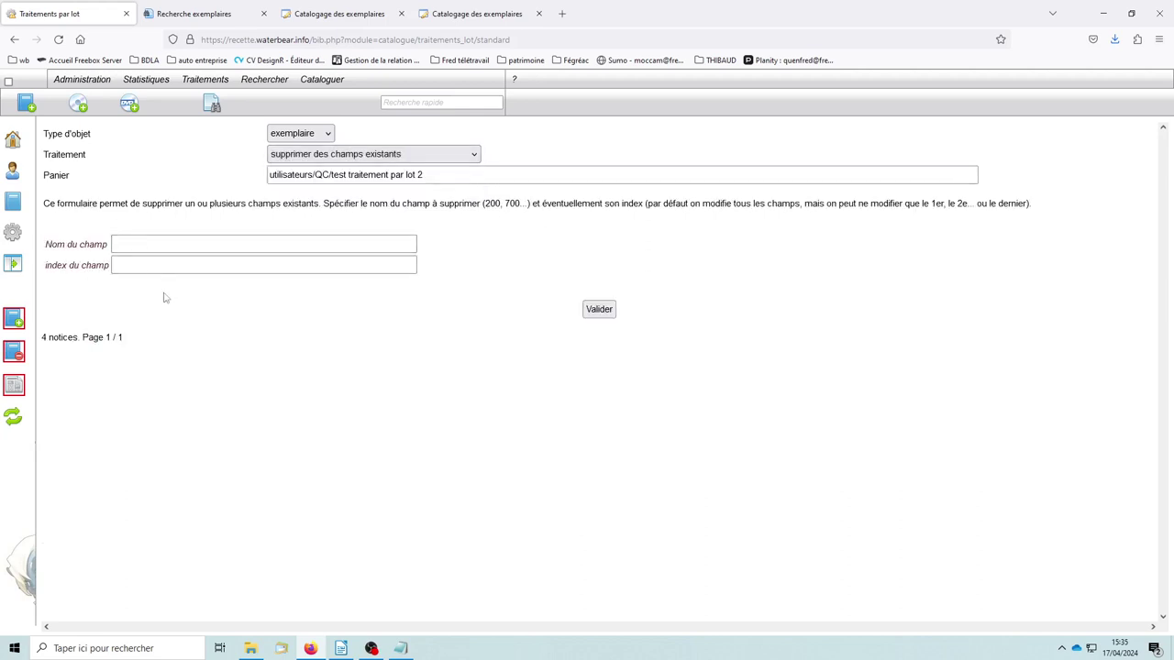
pyautogui.click(313, 160)
pyautogui.click(373, 264)
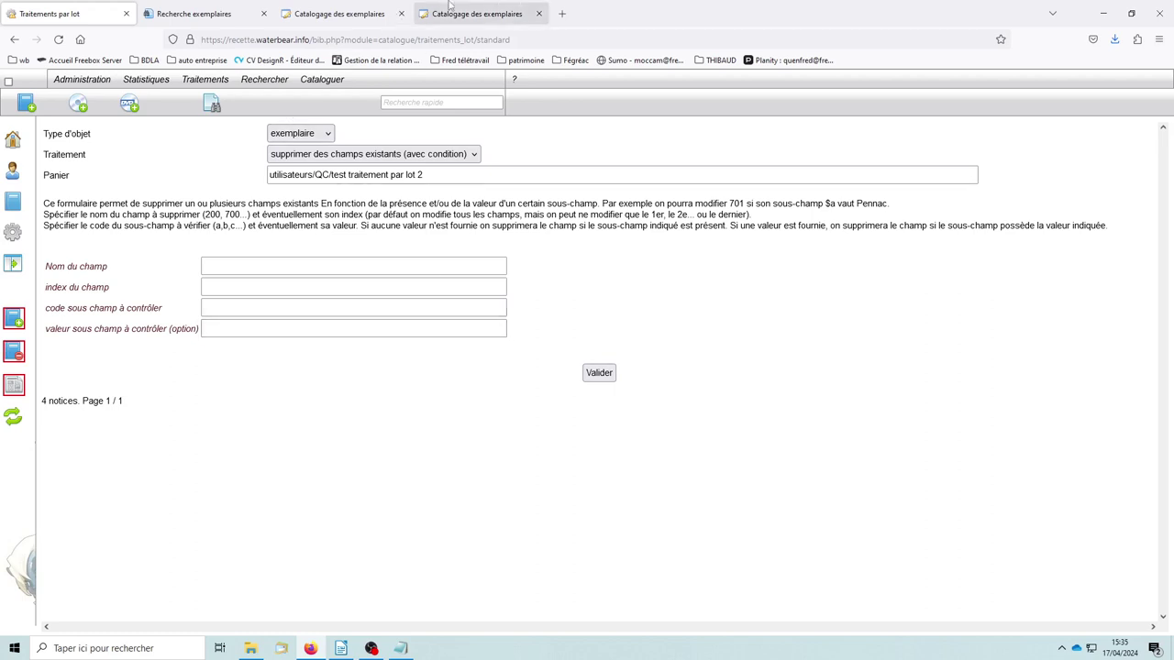
# Copy the message text "Mettre de côté au retour" from field 700 subfield b of the catalogued copy
pyautogui.click(450, 16)
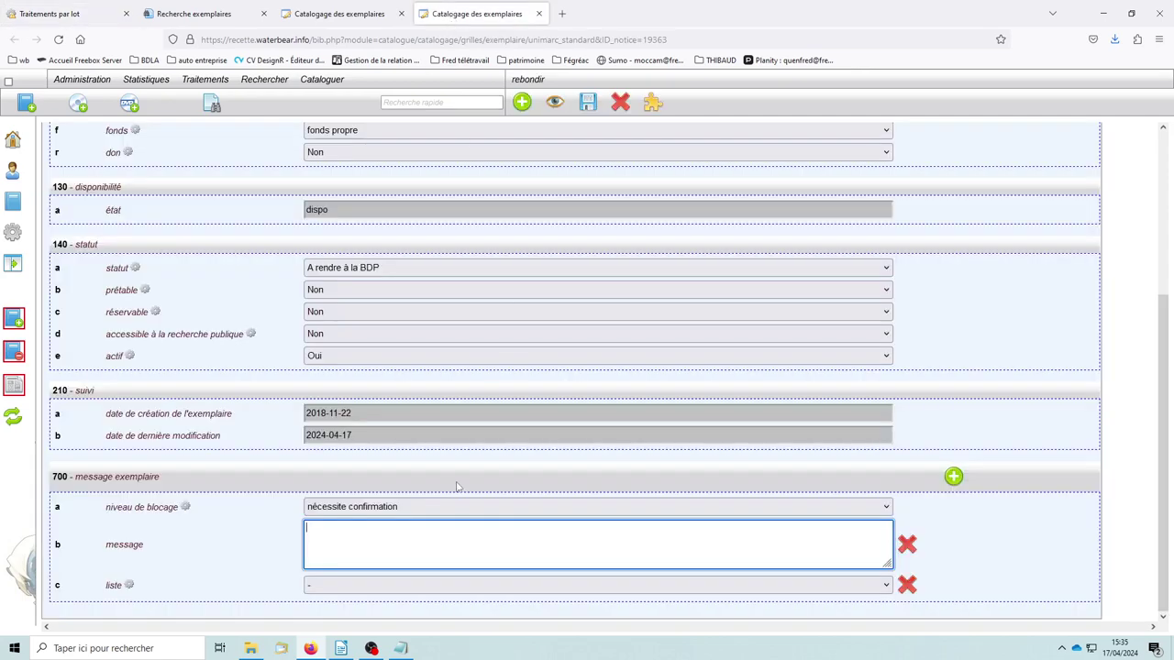
pyautogui.click(340, 14)
pyautogui.scroll(-2, 493, 401)
pyautogui.scroll(-2, 500, 412)
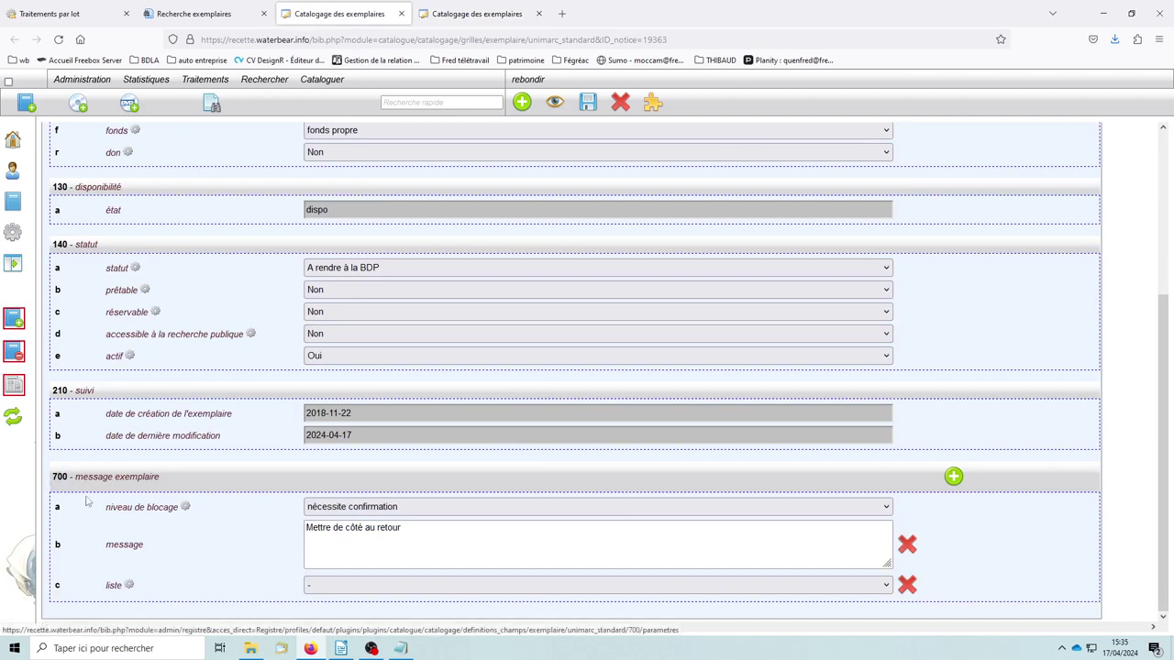
pyautogui.moveTo(429, 530); pyautogui.dragTo(266, 534)
pyautogui.hotkey('ctrl', 'c')
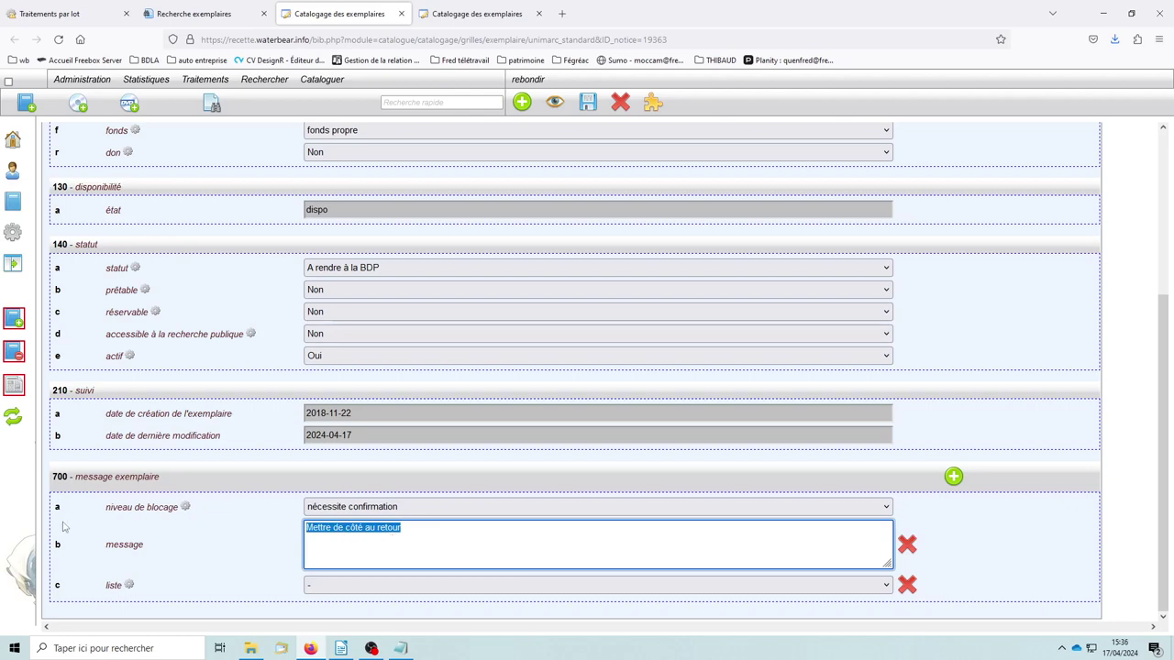
# Set the conditional deletion to field 700, with no index, where subfield b equals "Mettre de côté au retour"
pyautogui.click(47, 13)
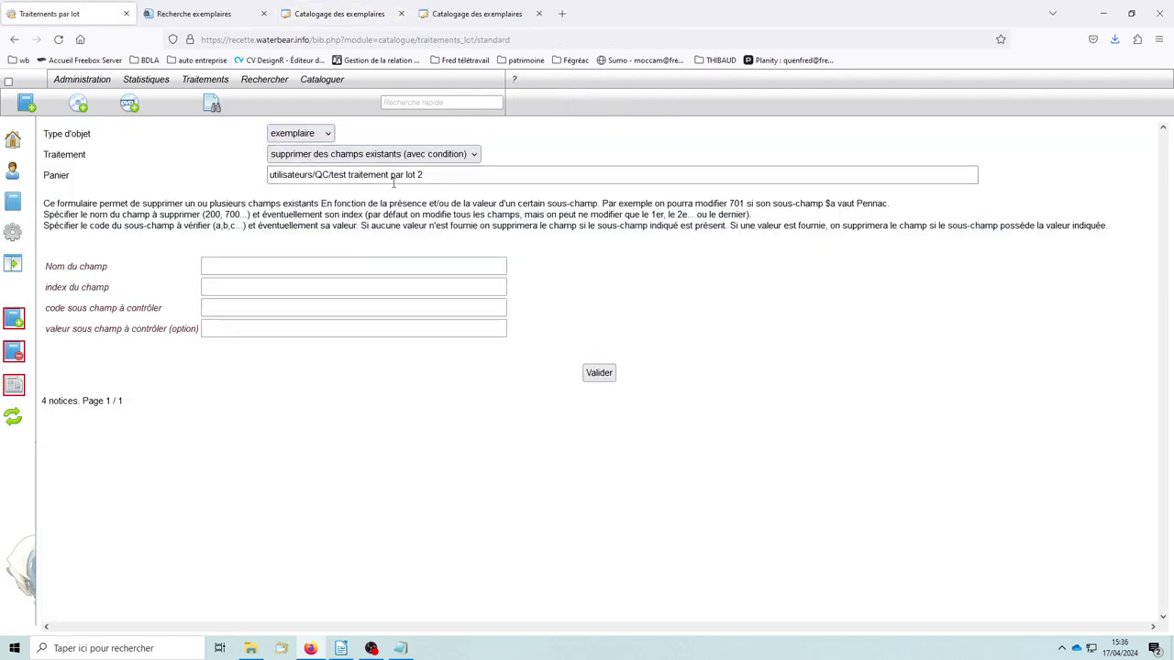
pyautogui.click(222, 266)
pyautogui.write('700')
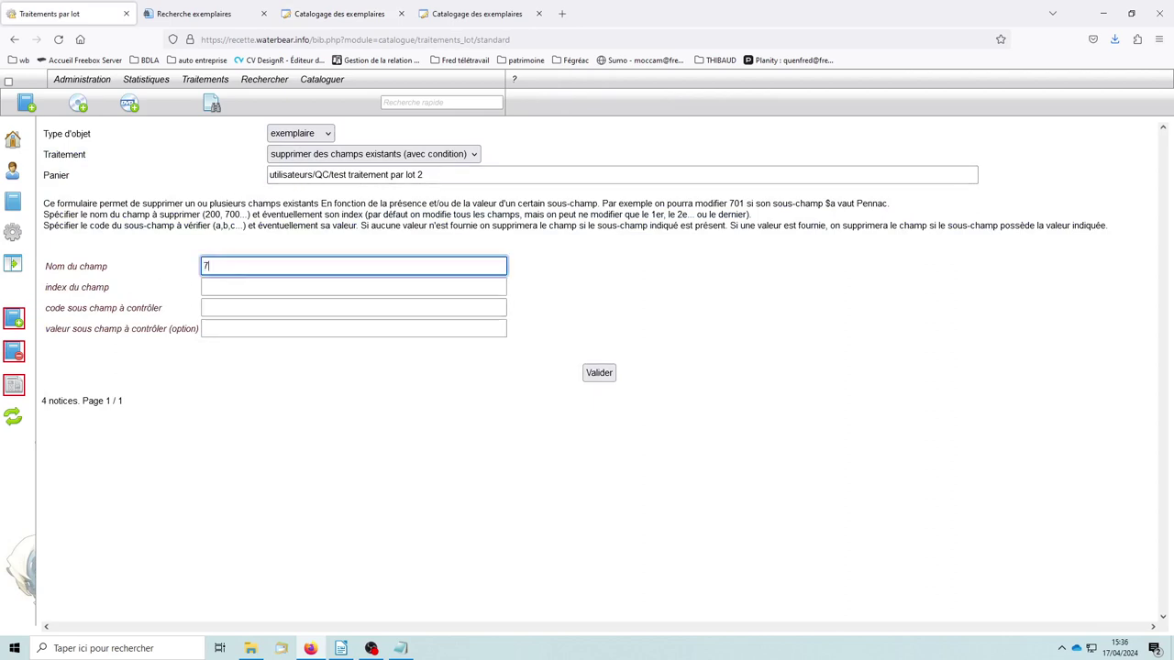
pyautogui.click(229, 289)
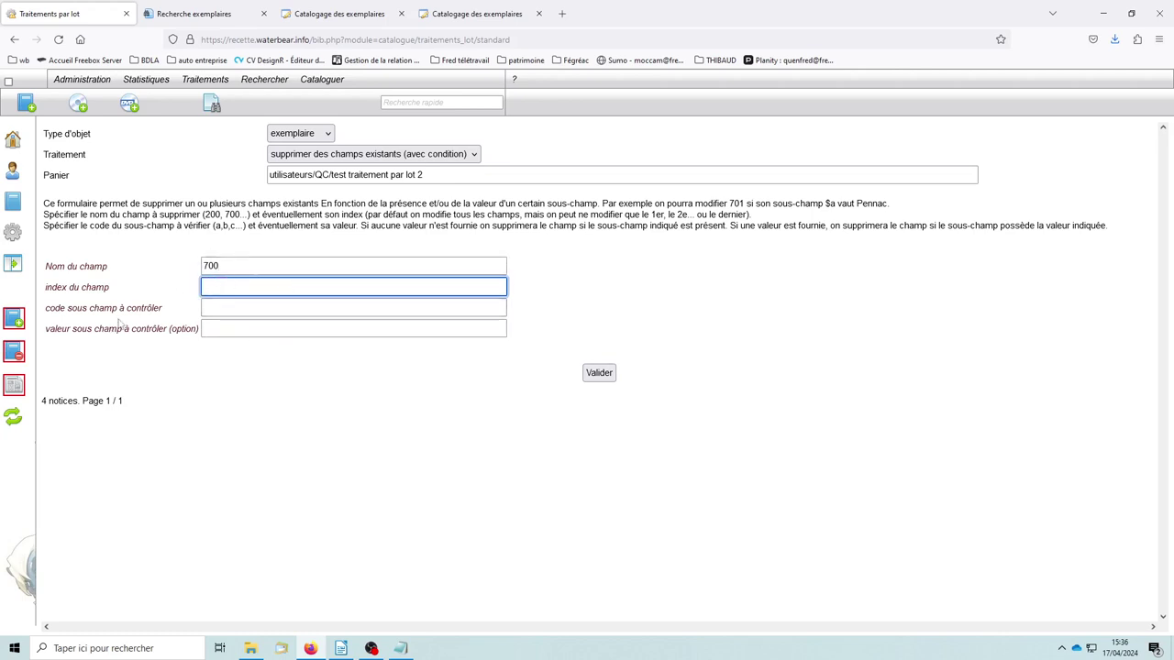
pyautogui.click(225, 309)
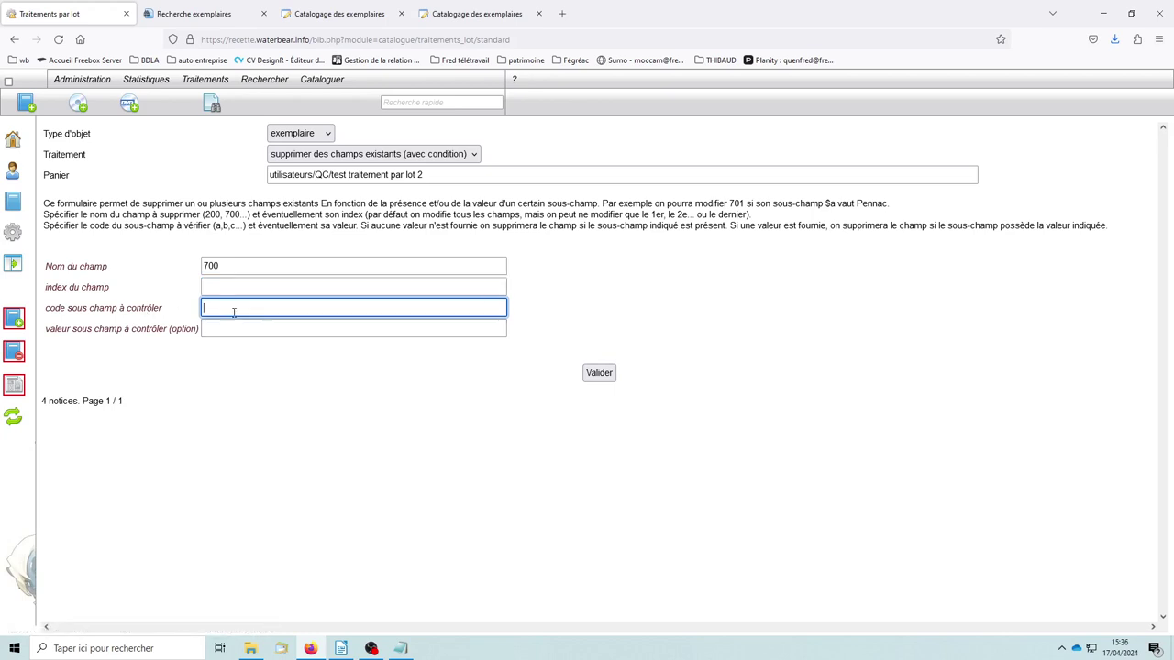
pyautogui.write('b')
pyautogui.click(284, 376)
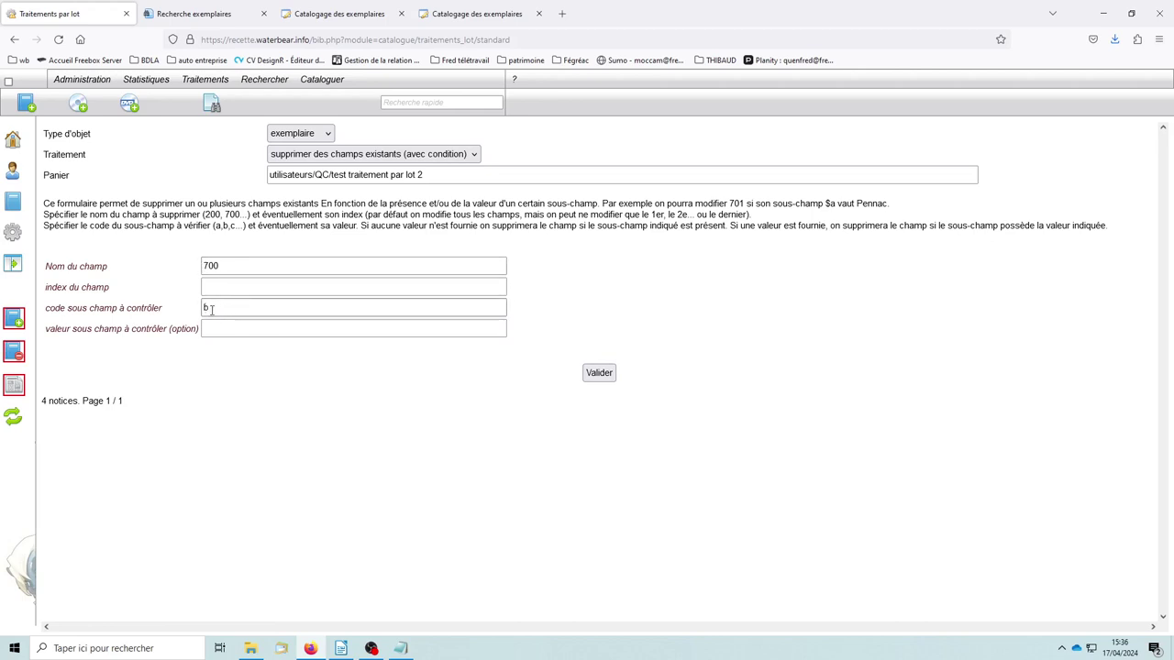
pyautogui.click(207, 310)
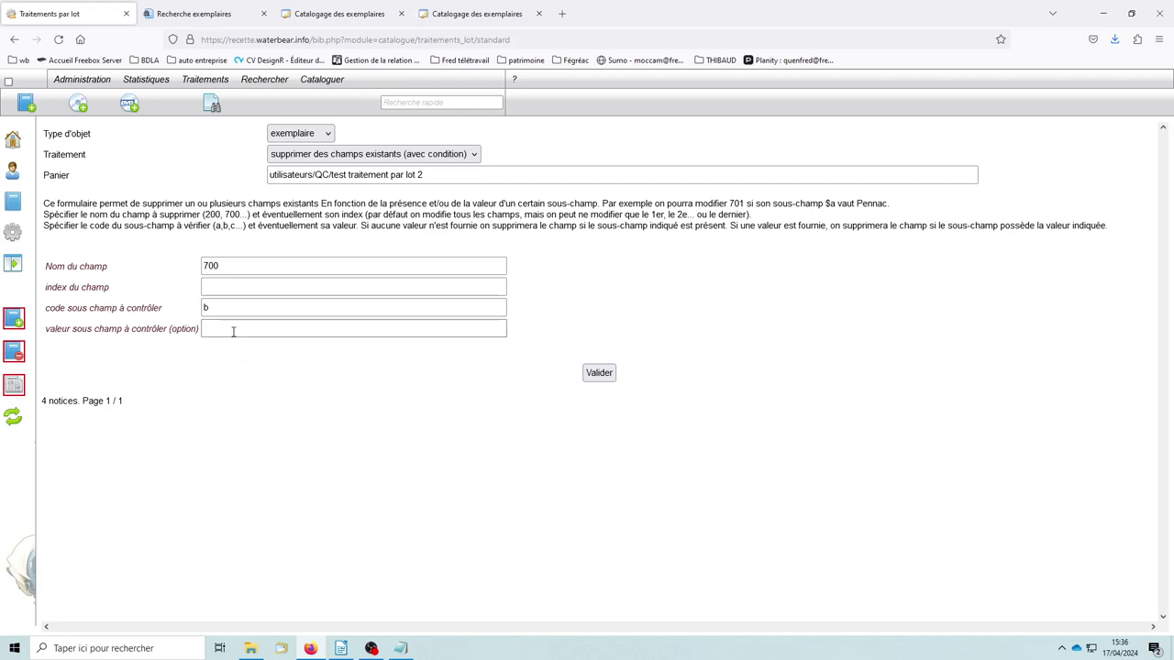
pyautogui.click(232, 328)
pyautogui.hotkey('ctrl', 'v')
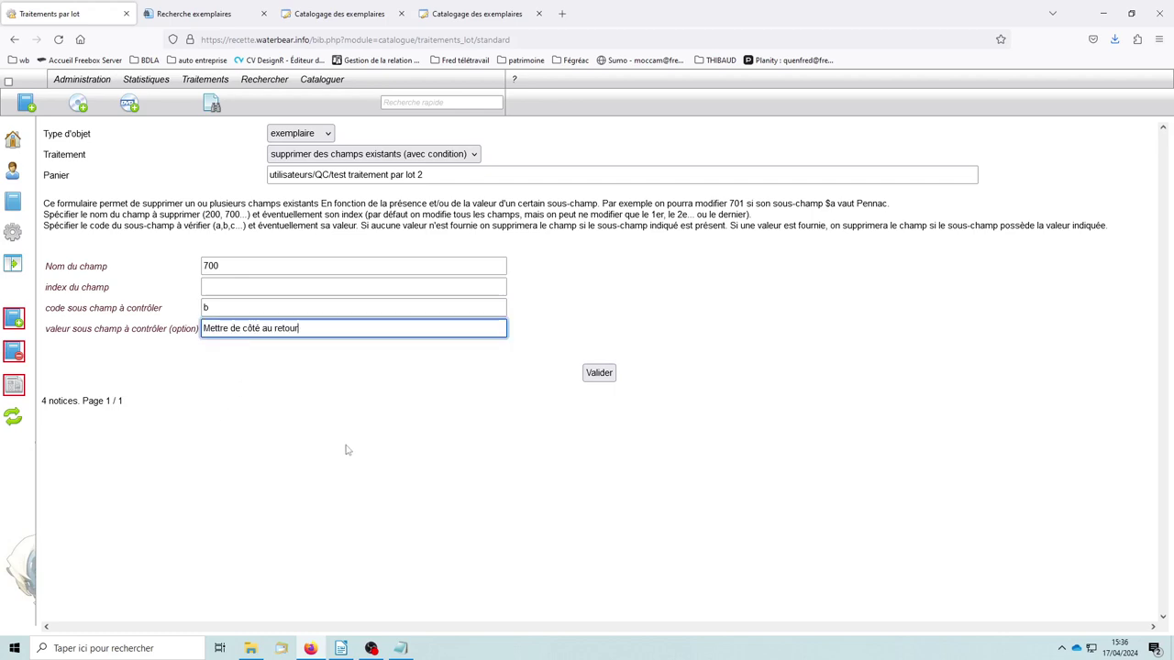
pyautogui.click(181, 378)
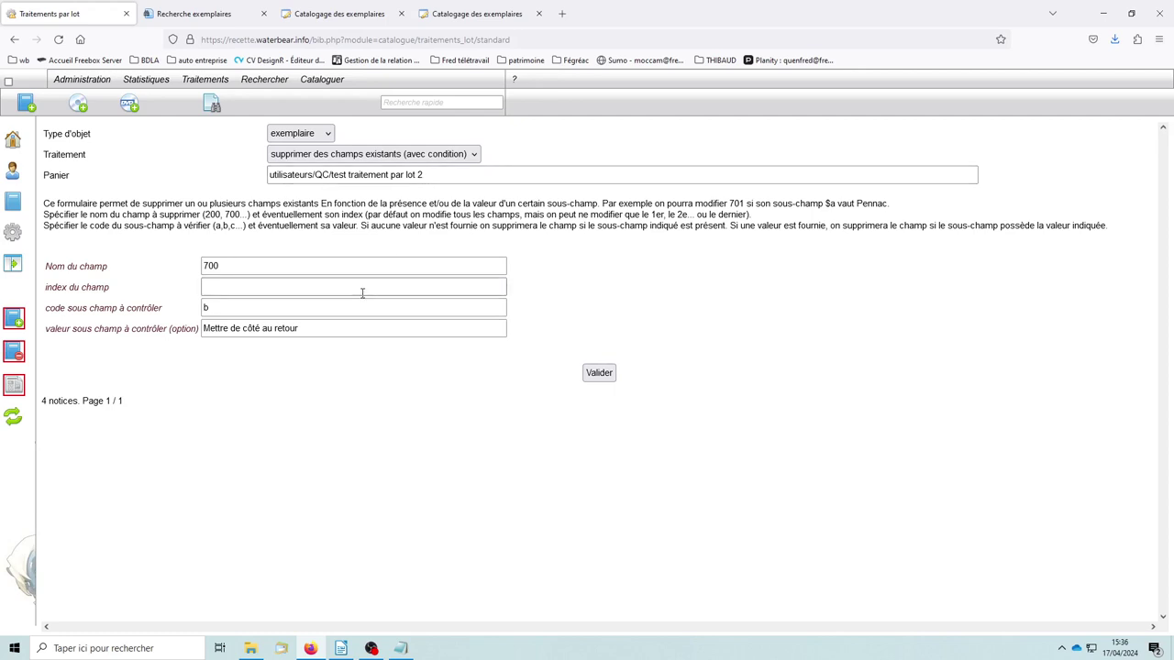
# Open the treatment "suppression (bas niveau)" and read its description
pyautogui.click(373, 156)
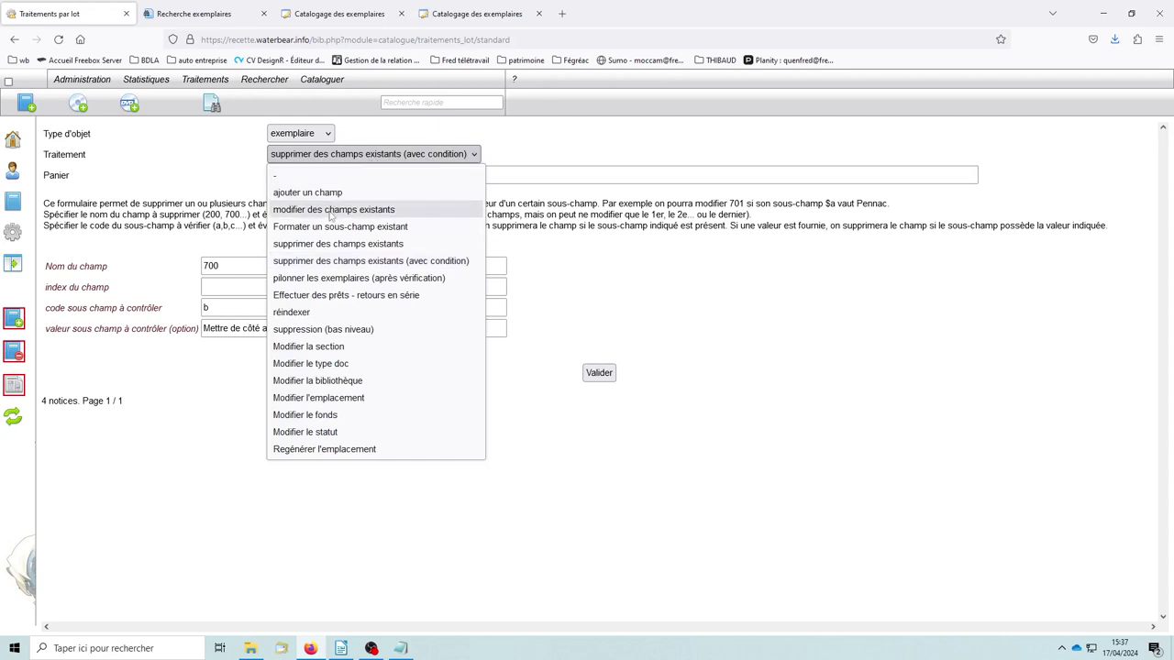
pyautogui.click(319, 332)
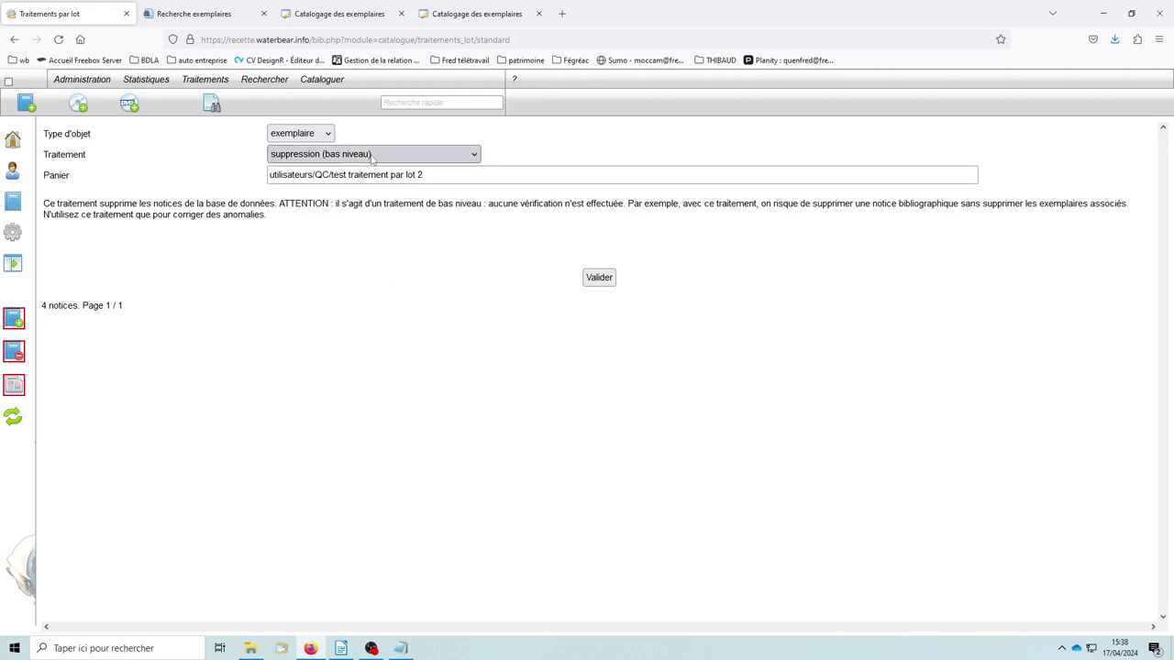
# Run the treatment "pilonner les exemplaires (après vérification)" on the basket with the status code Pilonné
pyautogui.click(410, 159)
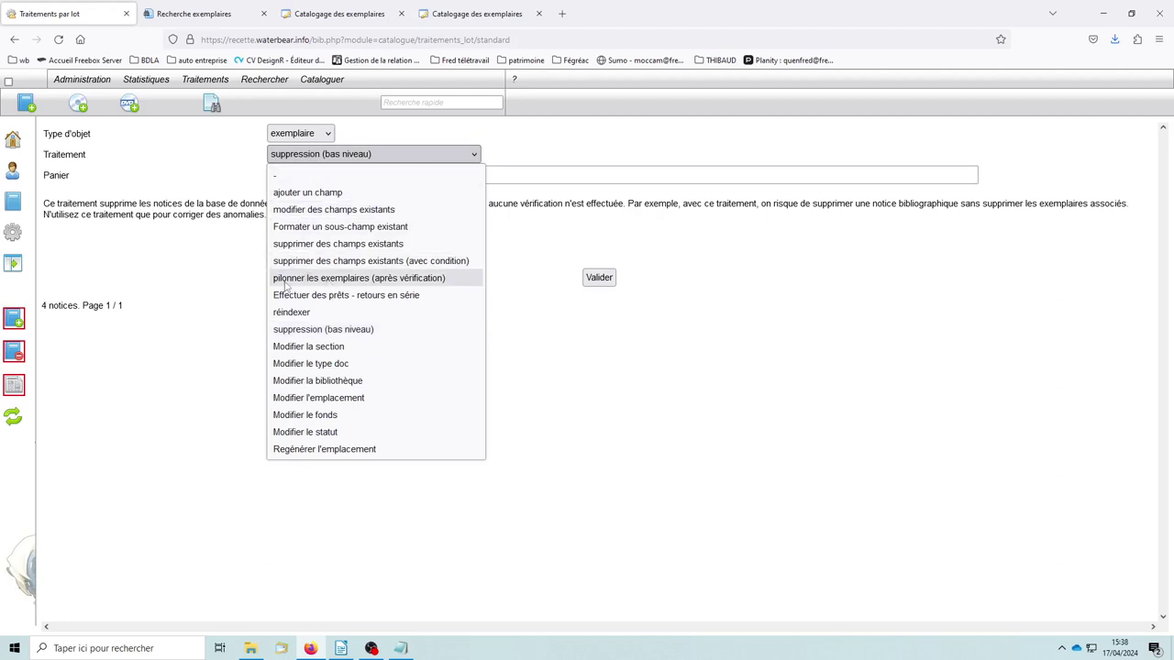
pyautogui.click(358, 280)
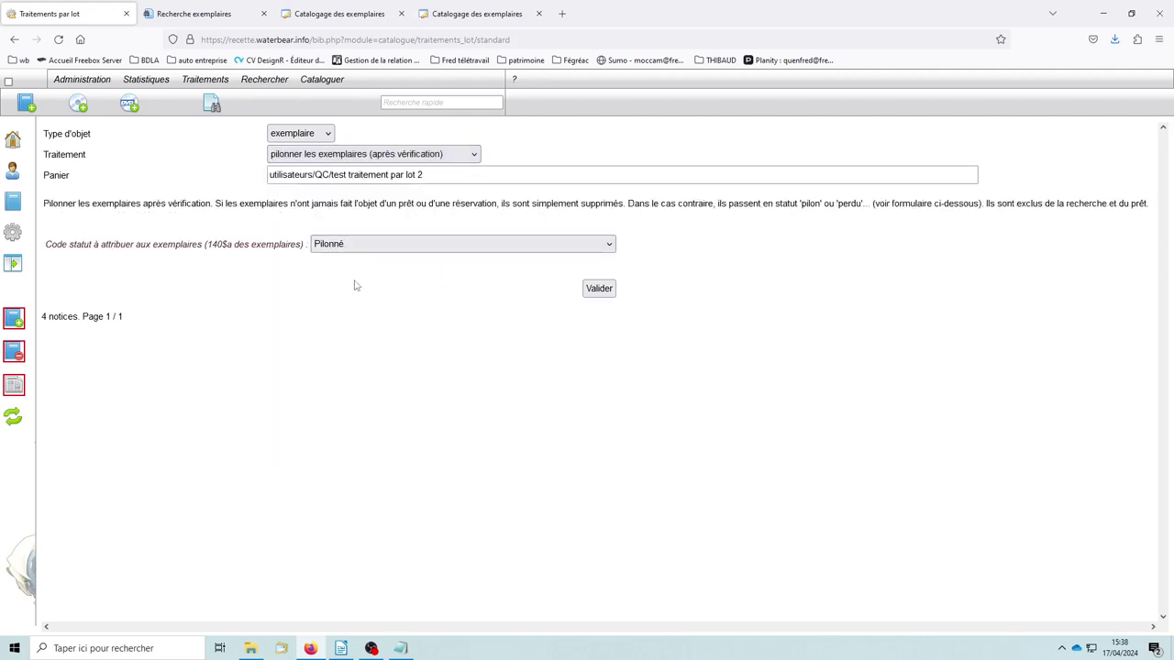
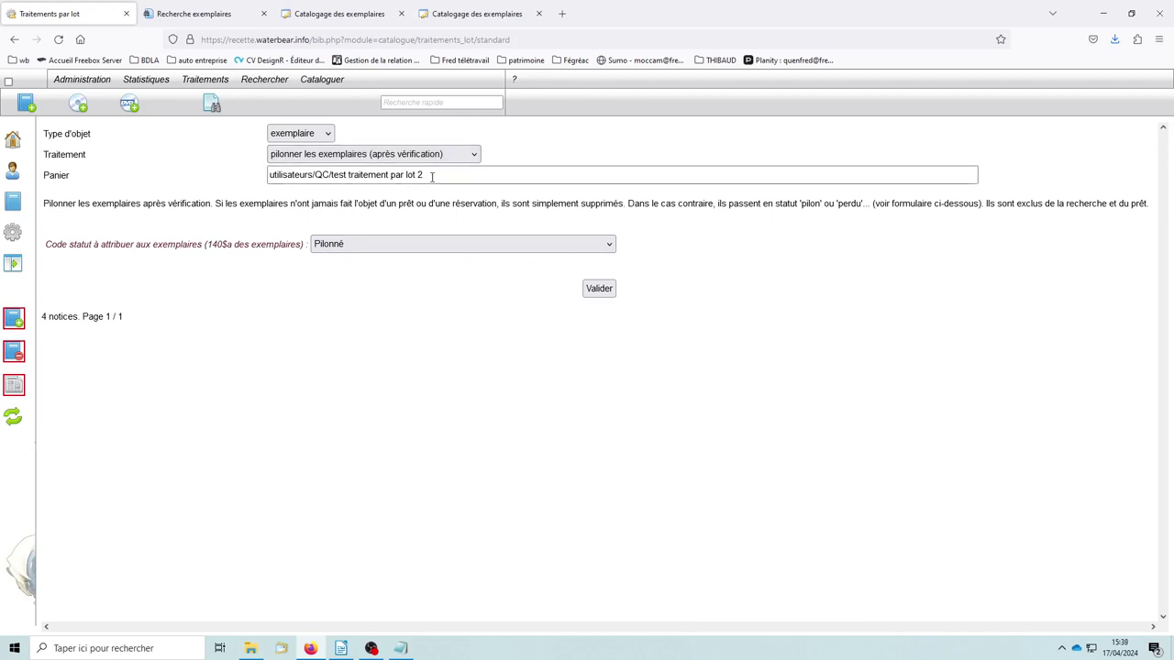
pyautogui.click(456, 248)
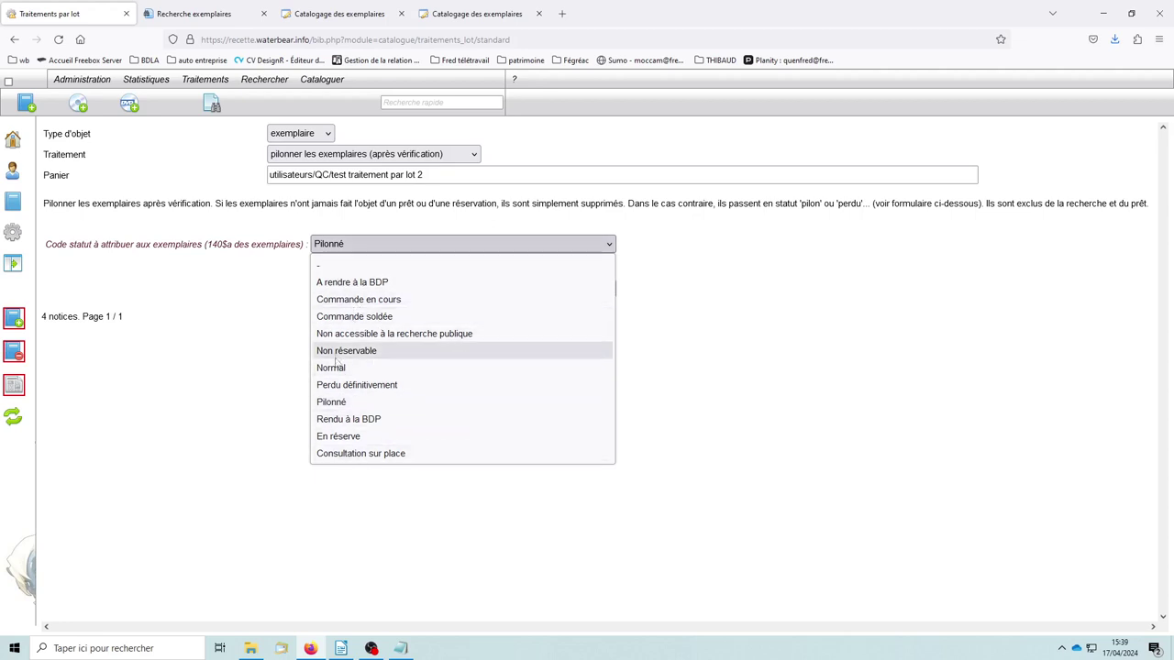
pyautogui.click(335, 407)
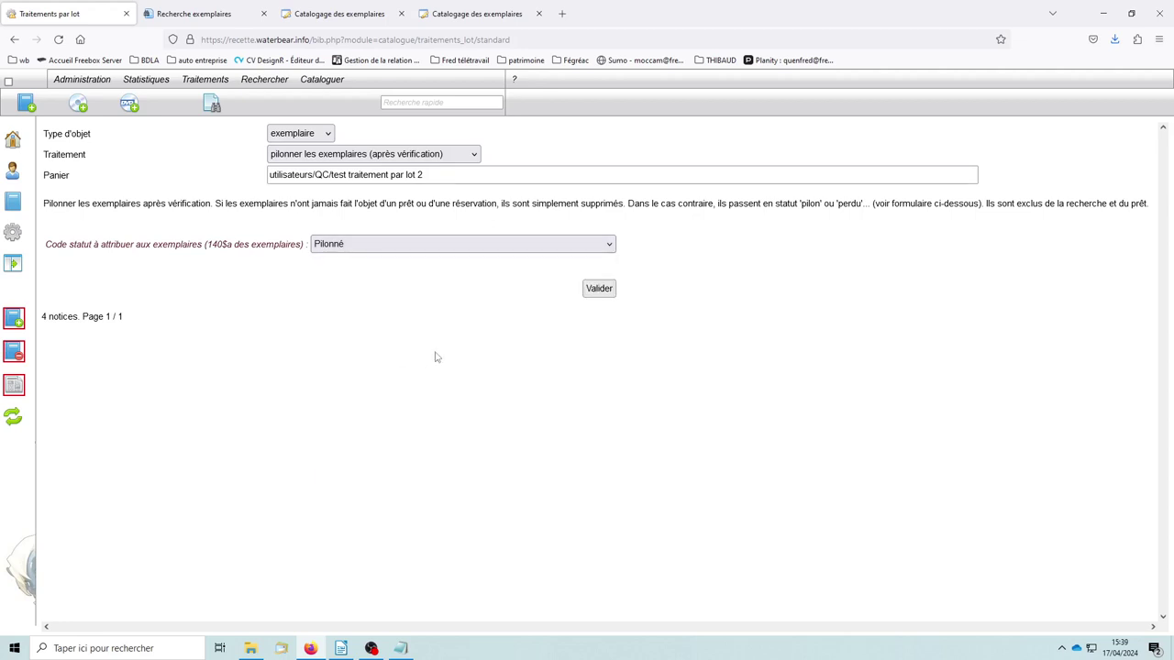
pyautogui.click(599, 289)
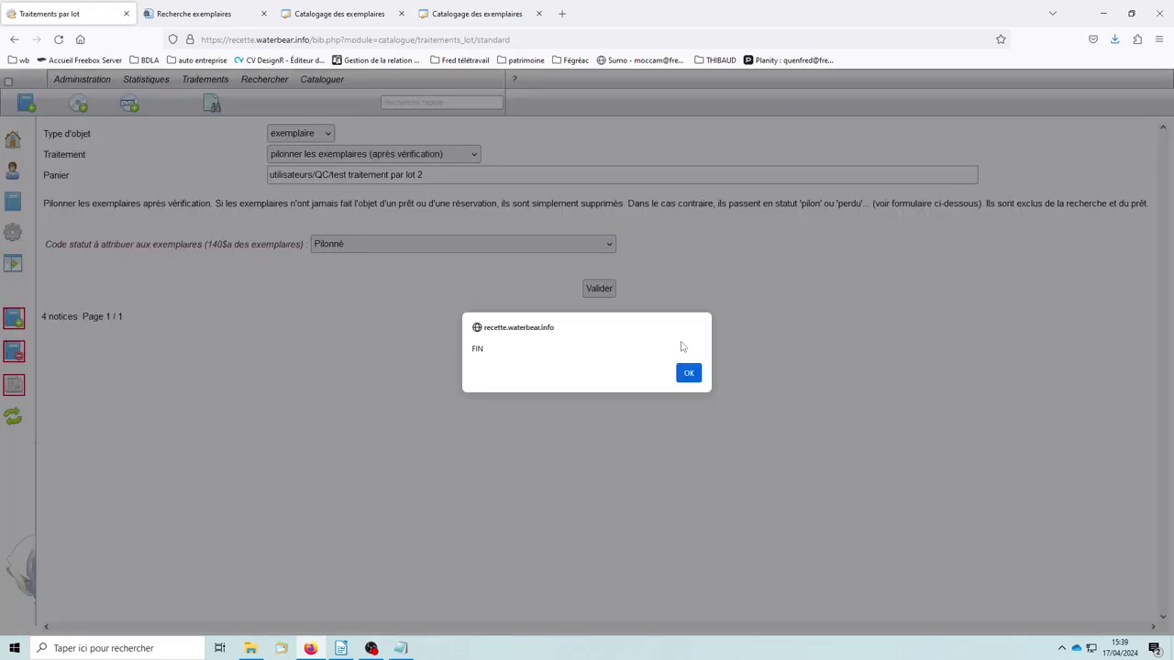
pyautogui.click(690, 377)
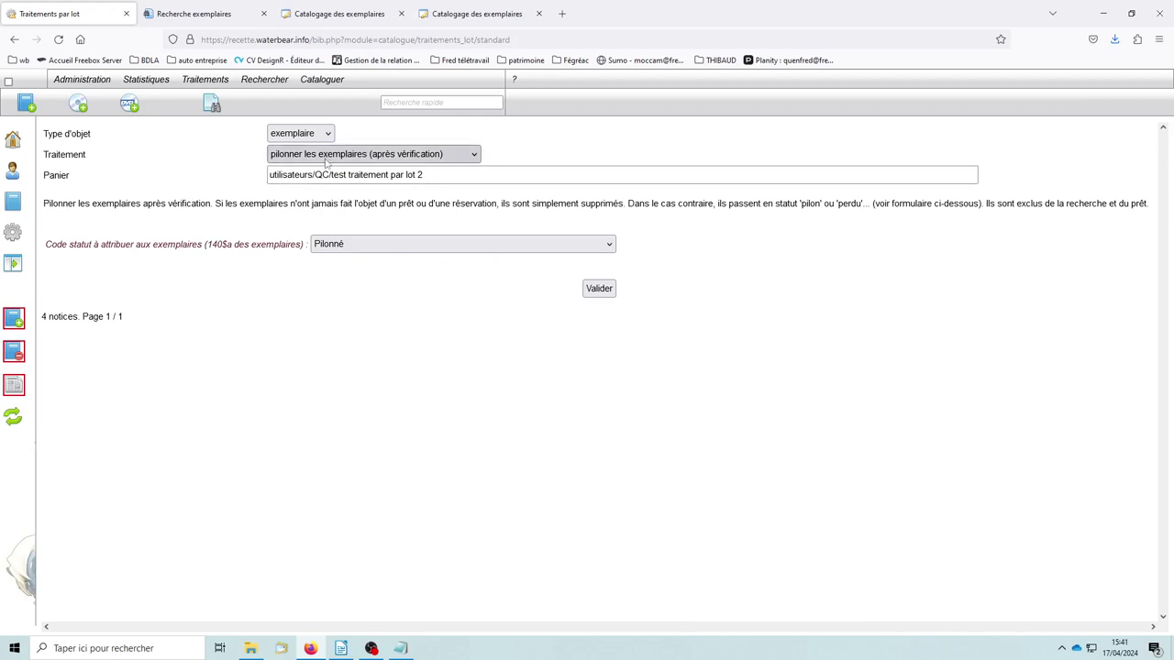
# Choose "Effectuer des prêts - retours en série" and set it to Prêt, overriding messages with Oui, with a reader barcode
pyautogui.click(327, 158)
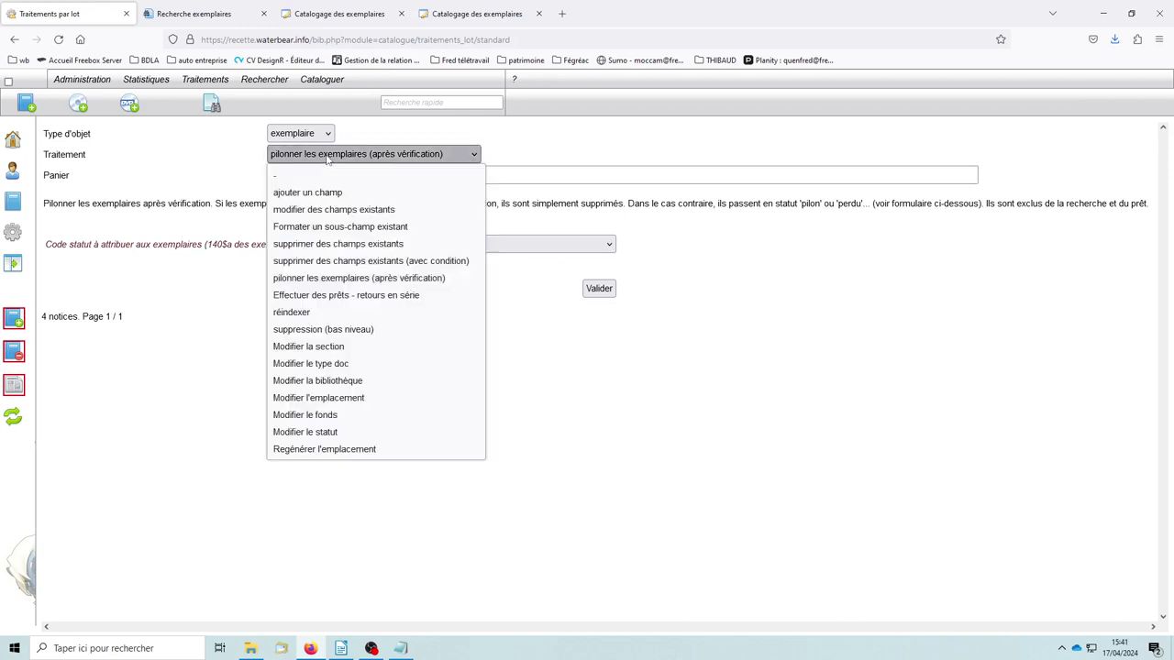
pyautogui.click(359, 298)
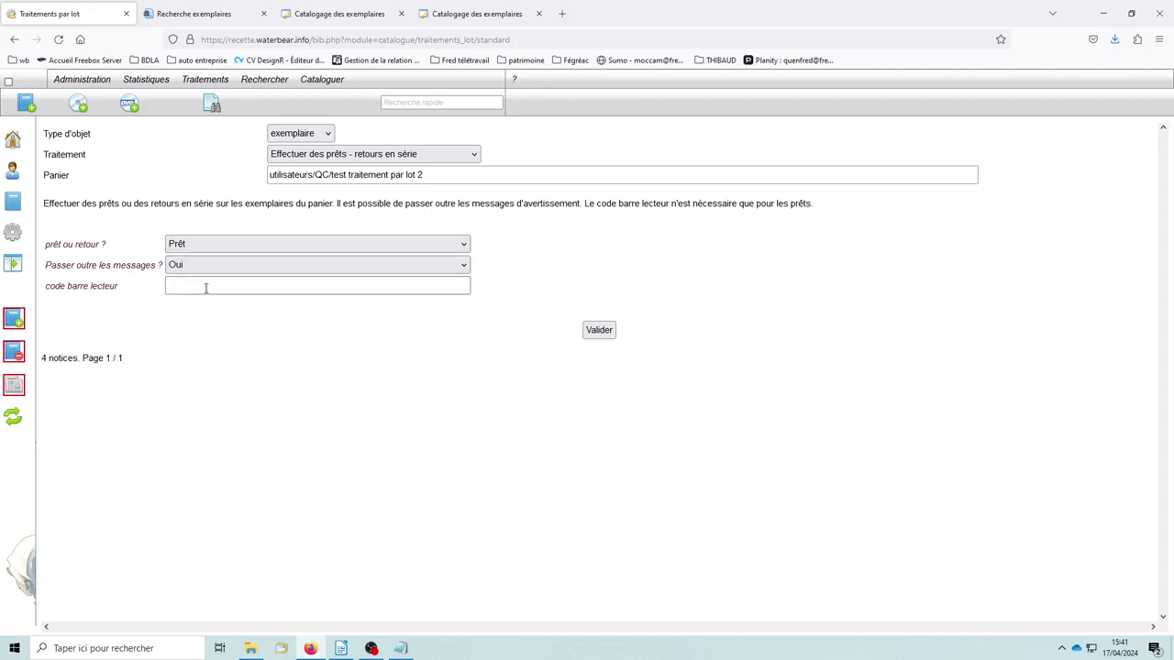
pyautogui.click(225, 248)
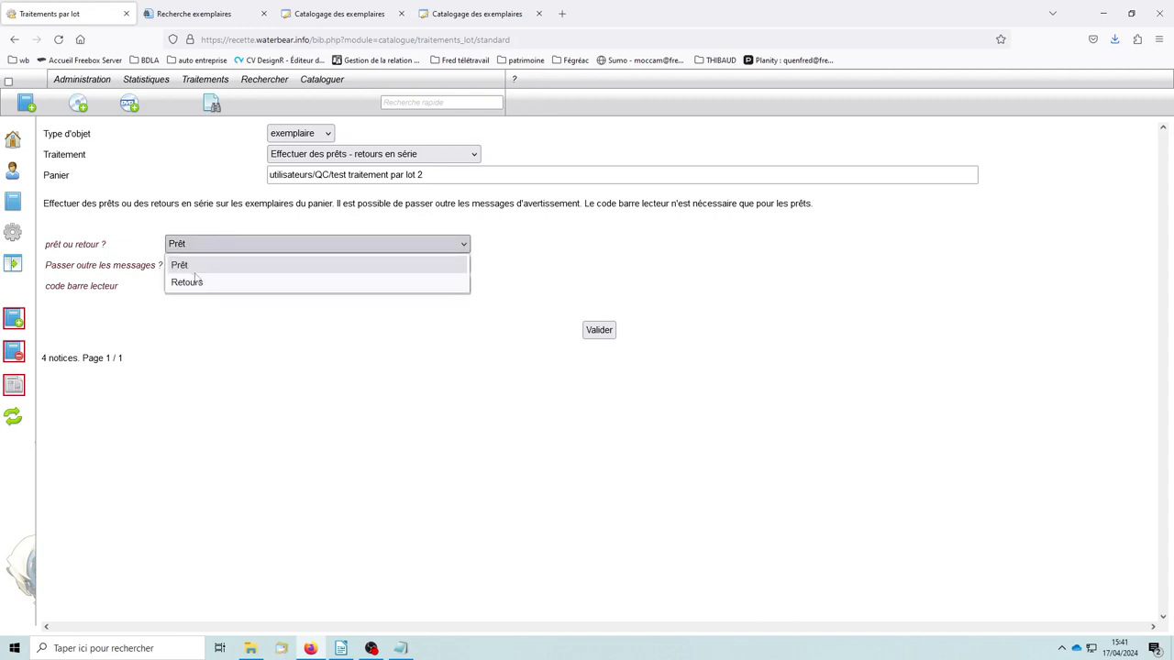
pyautogui.click(193, 268)
pyautogui.click(194, 265)
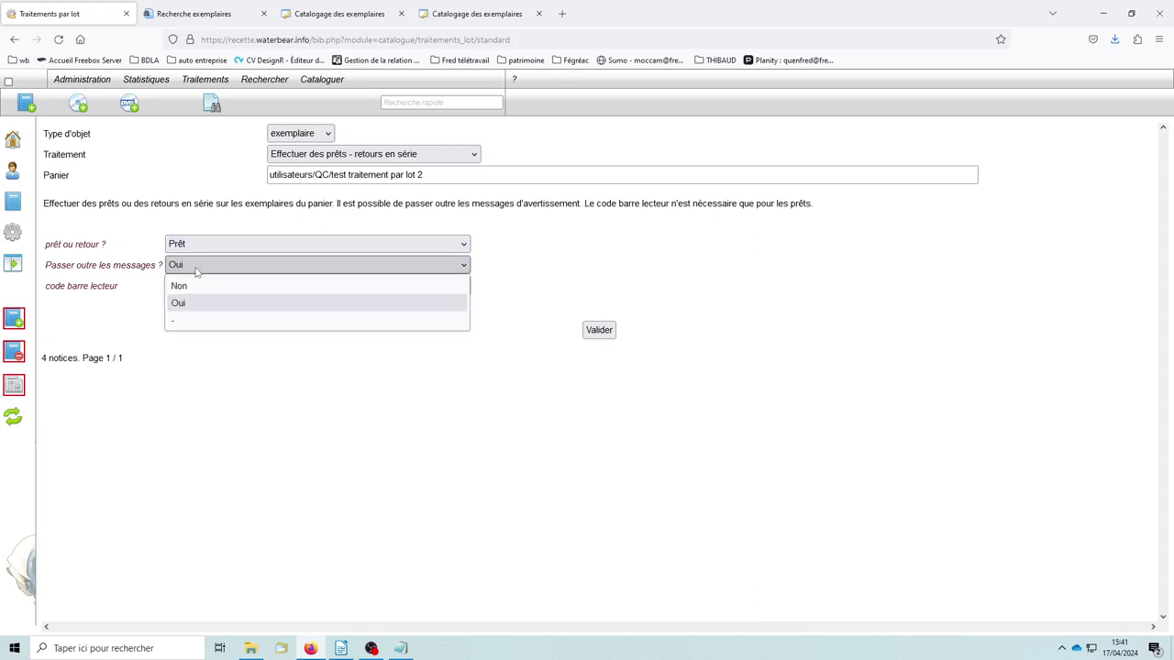
pyautogui.click(231, 374)
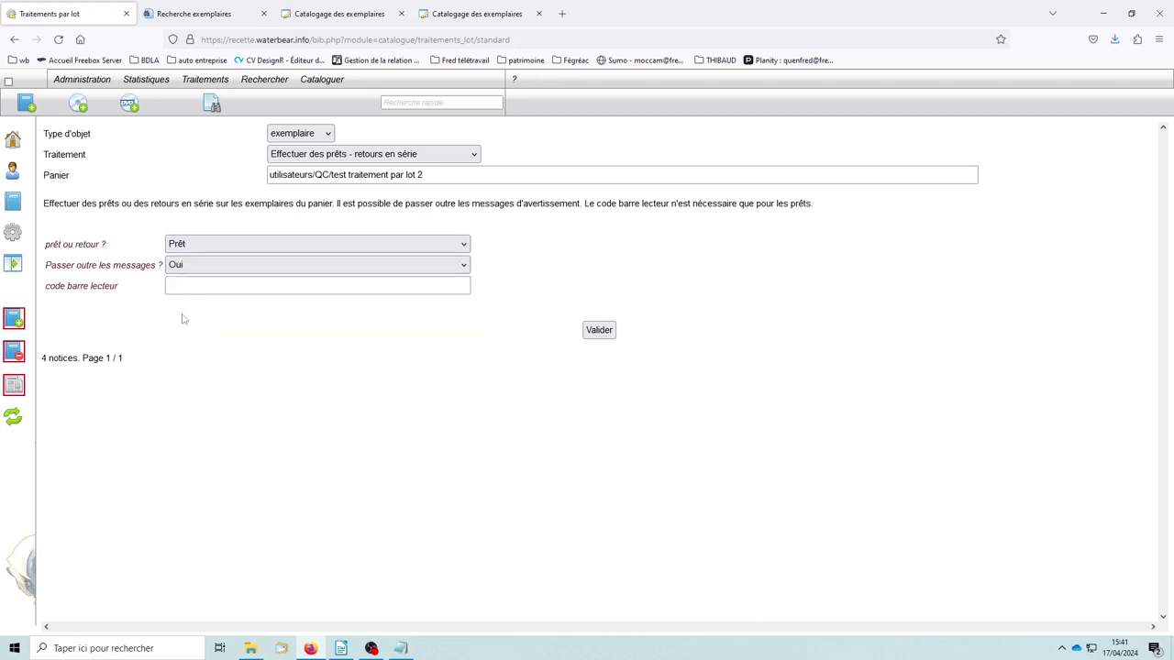
pyautogui.click(195, 285)
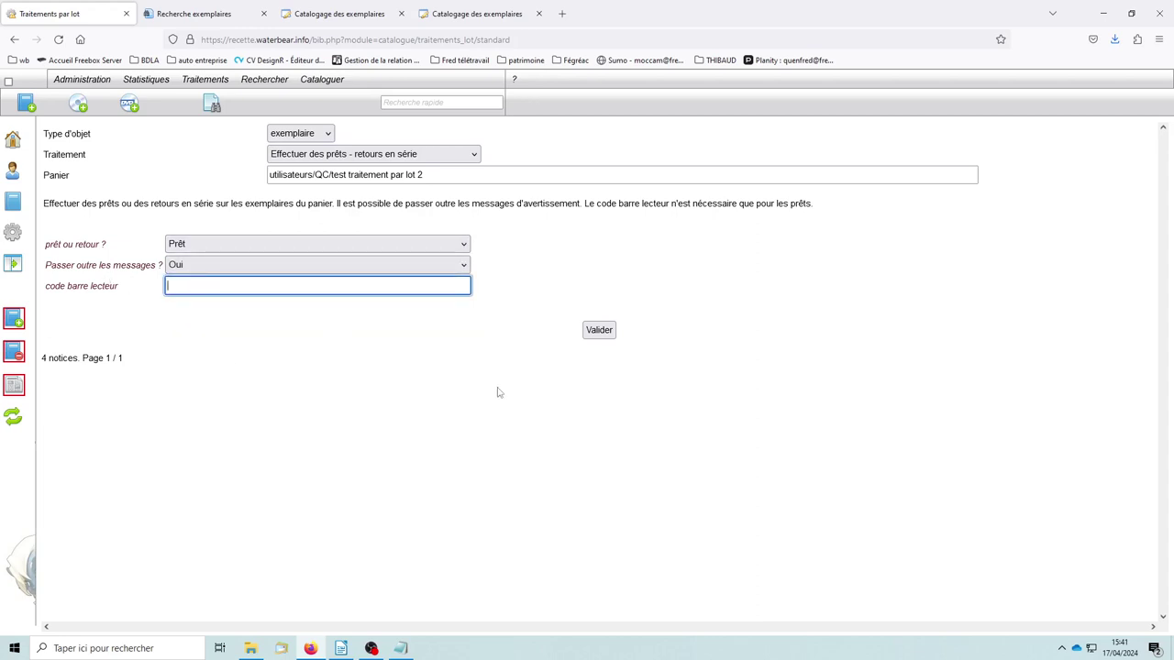
pyautogui.write('123')
pyautogui.click(369, 382)
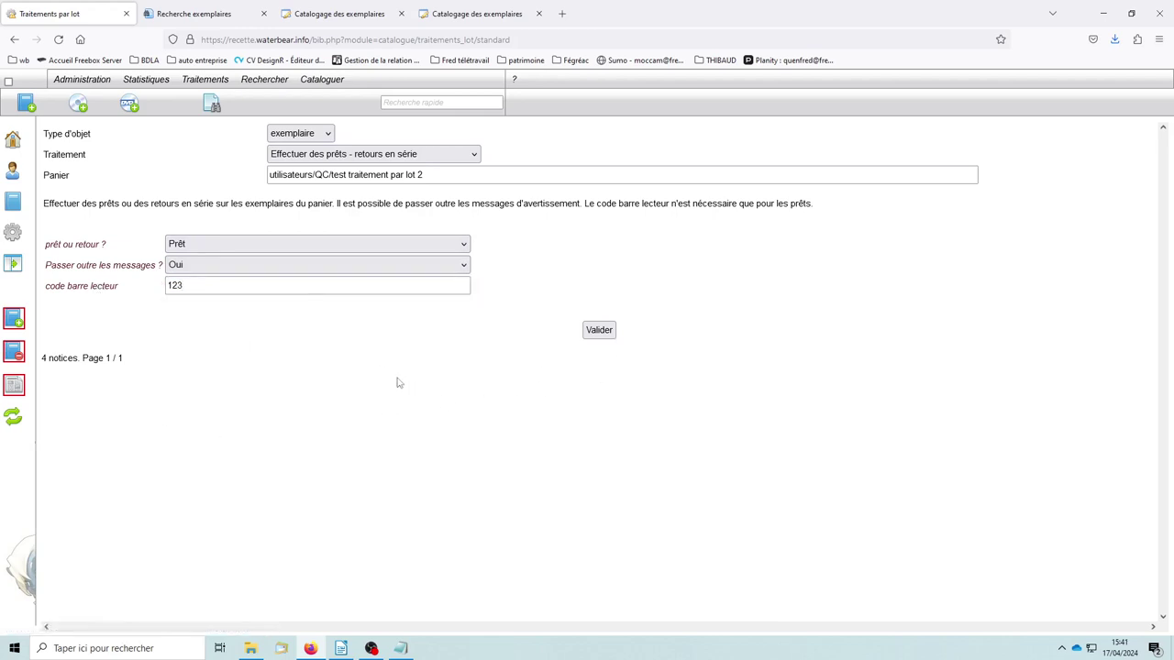
# Change the serial loan/return operation to Retours and clear the reader barcode
pyautogui.doubleClick(210, 283)
pyautogui.click(177, 244)
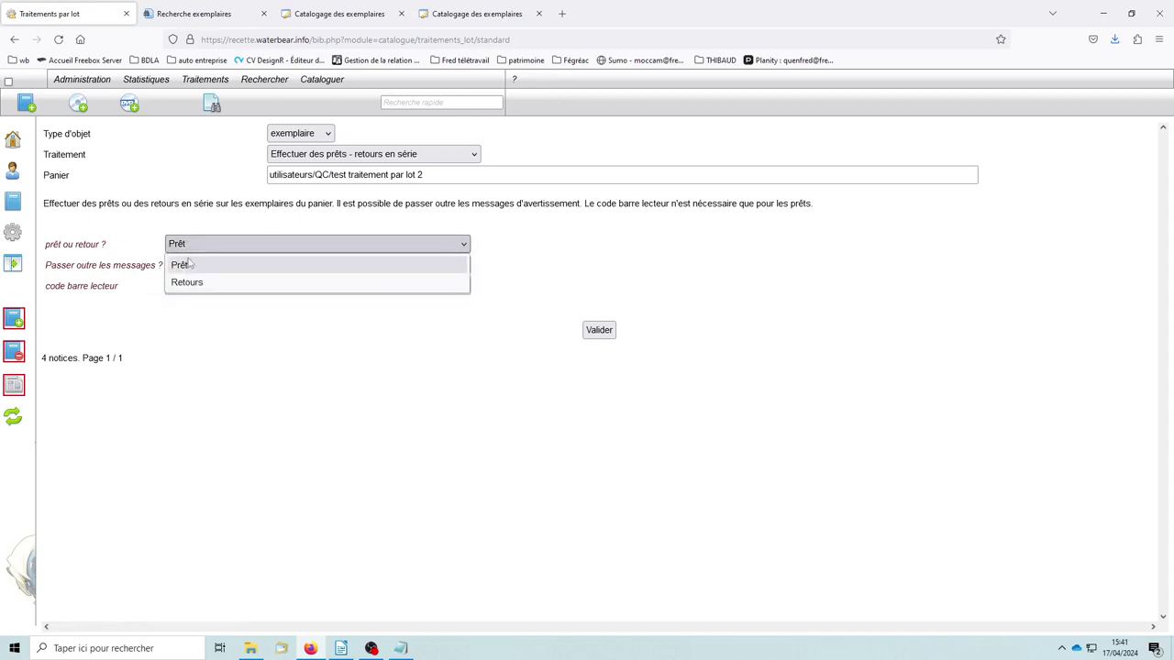
pyautogui.click(183, 281)
pyautogui.click(133, 284)
pyautogui.press('BackSpace')
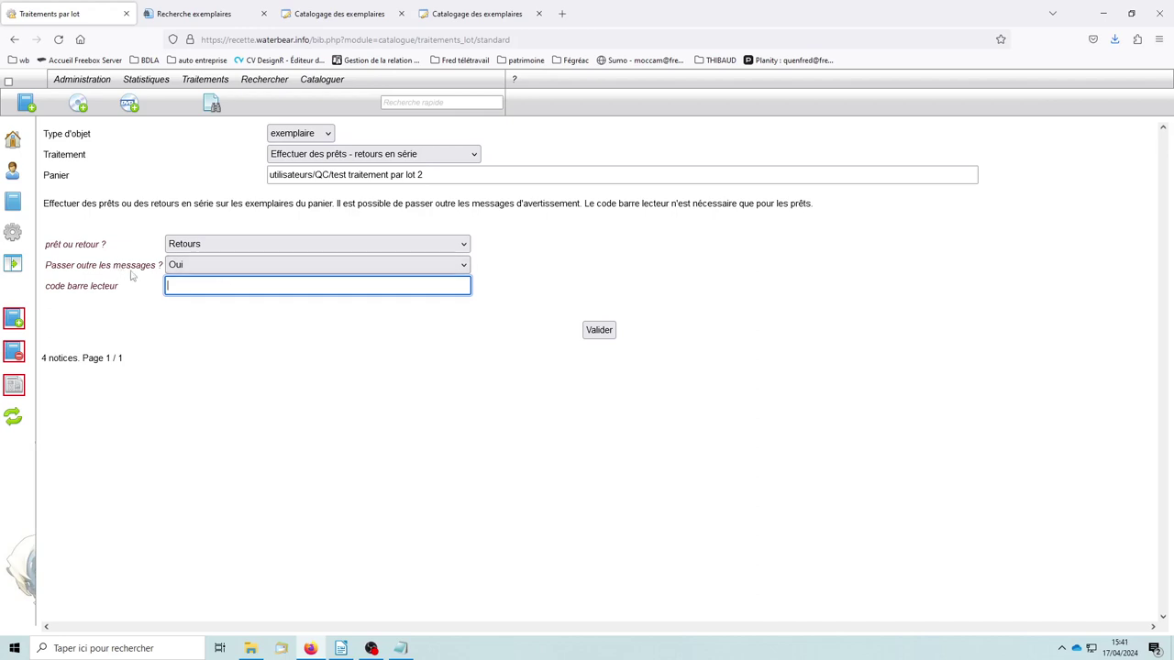
# Read the hint for "Passer outre les messages ?" and examine its available options
pyautogui.moveTo(137, 266)
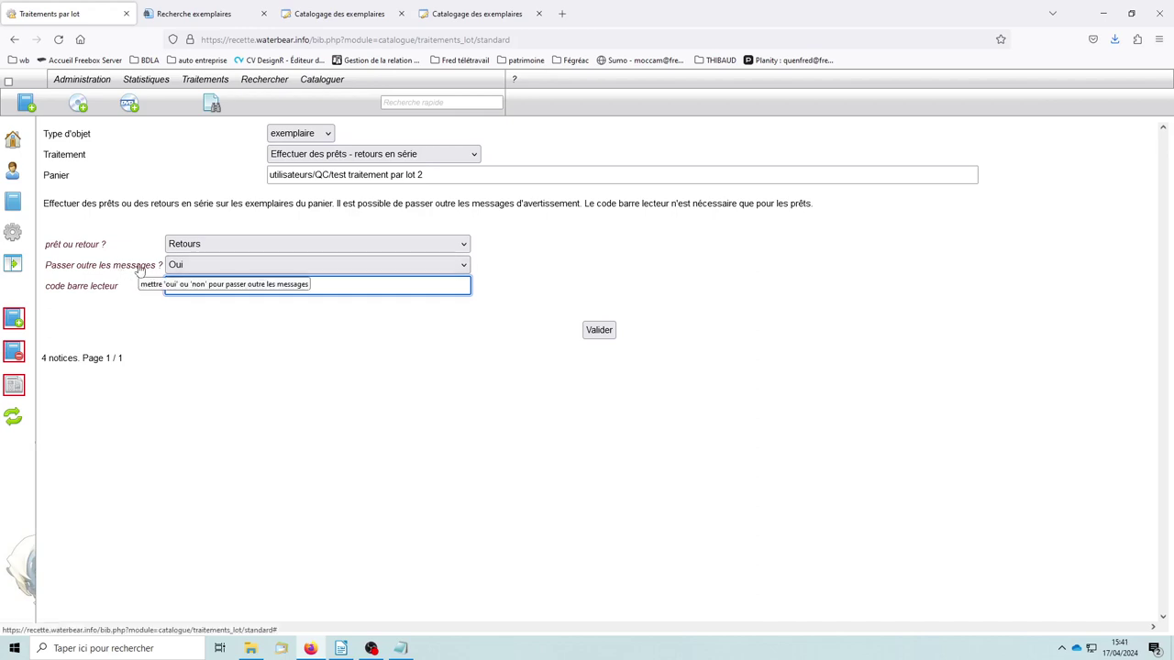
pyautogui.click(291, 358)
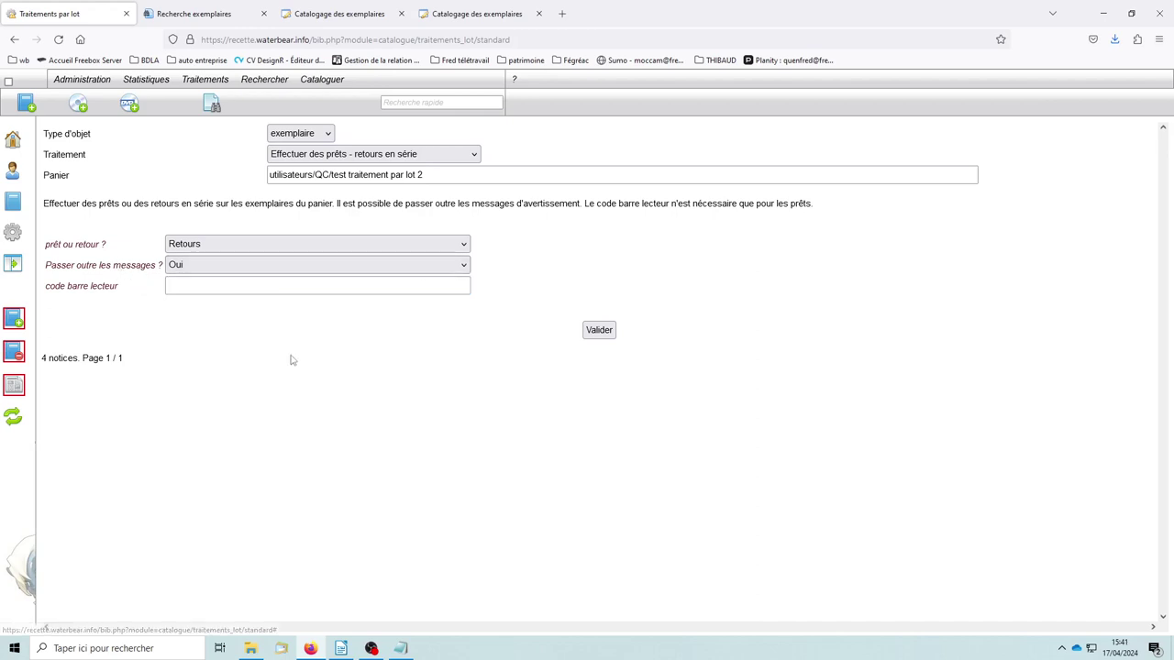
pyautogui.click(250, 270)
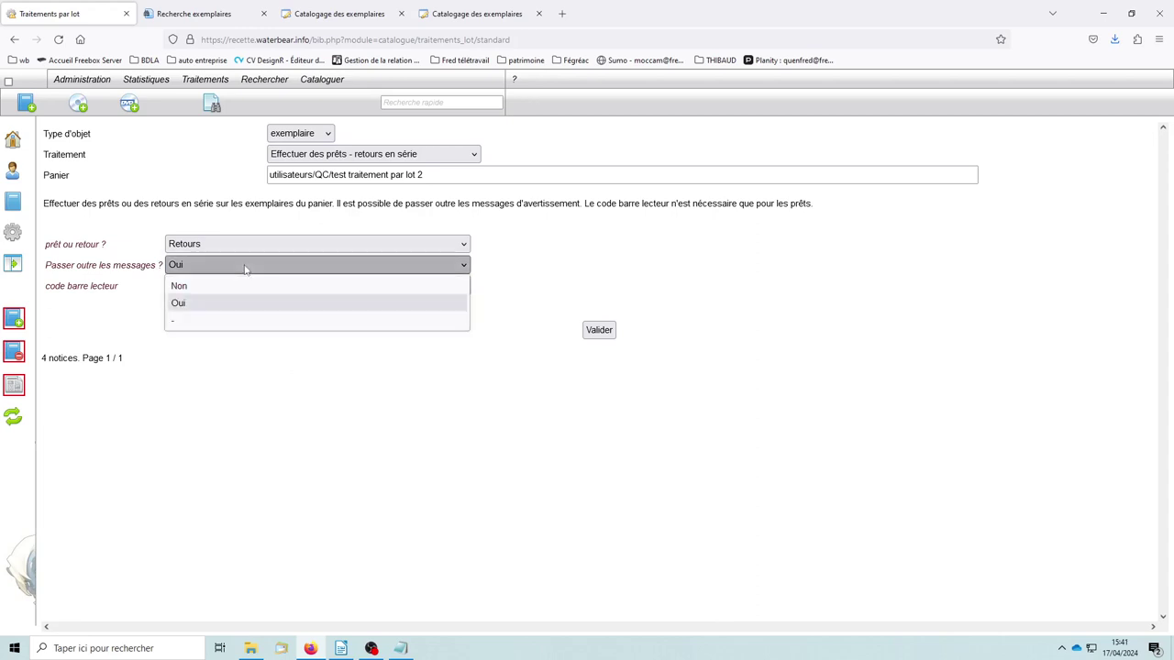
pyautogui.click(283, 388)
pyautogui.click(172, 265)
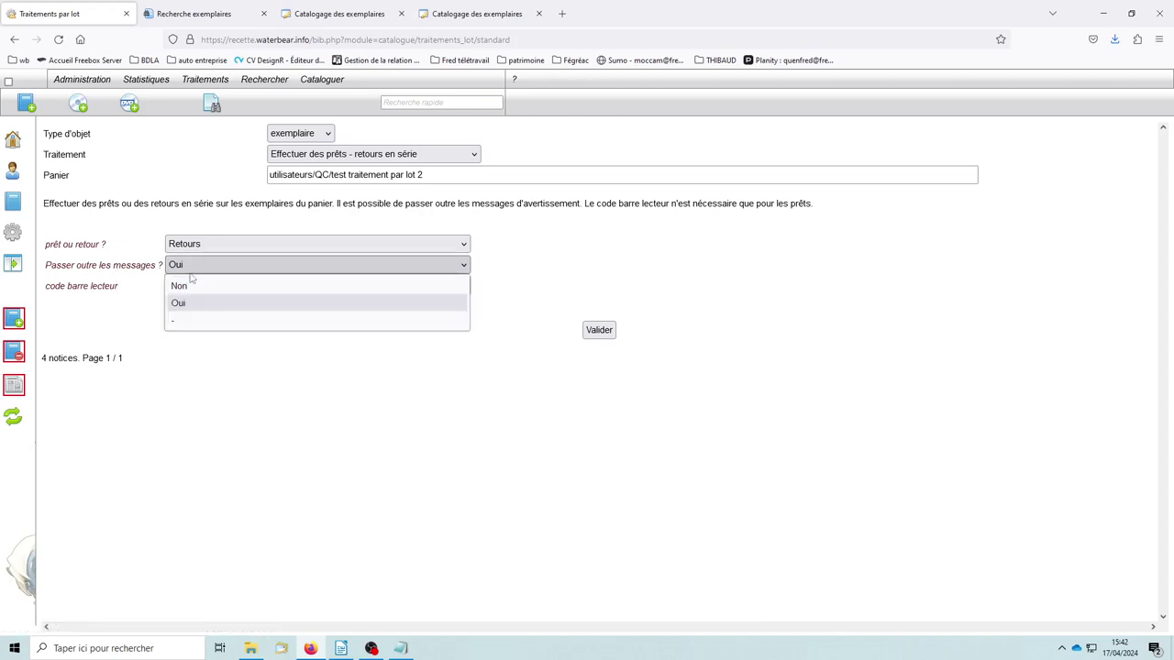
pyautogui.click(326, 450)
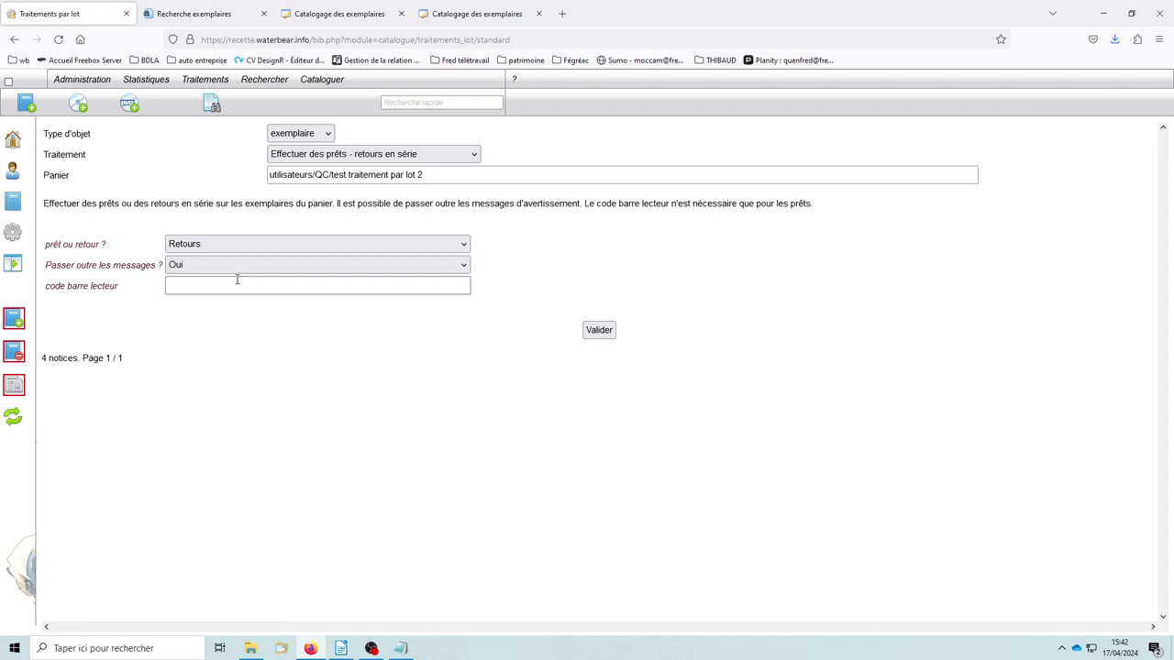
# Choose the treatment "Regénérer l'emplacement" and look through the emplacement values offered in the first open copy record
pyautogui.click(403, 156)
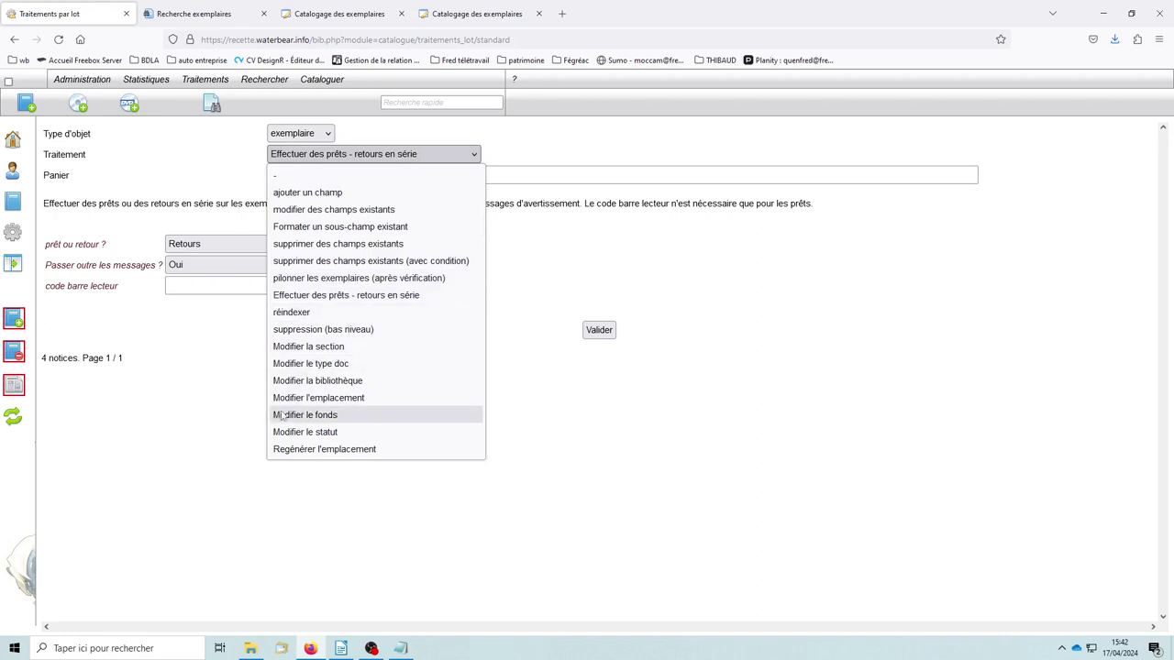
pyautogui.click(388, 456)
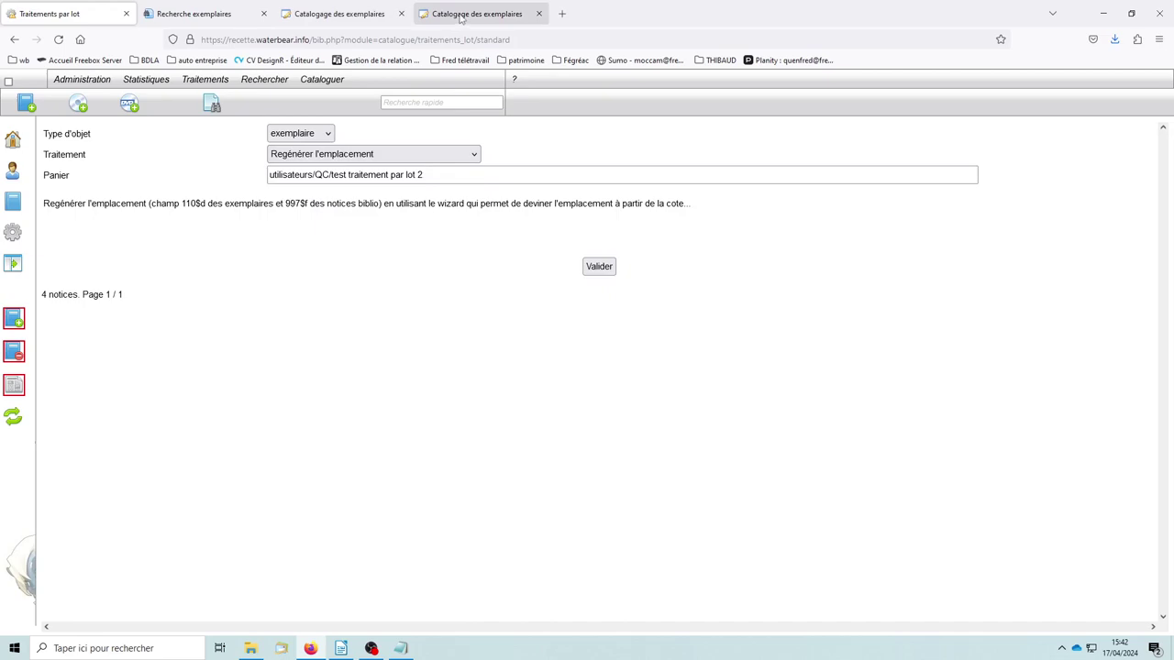
pyautogui.click(364, 13)
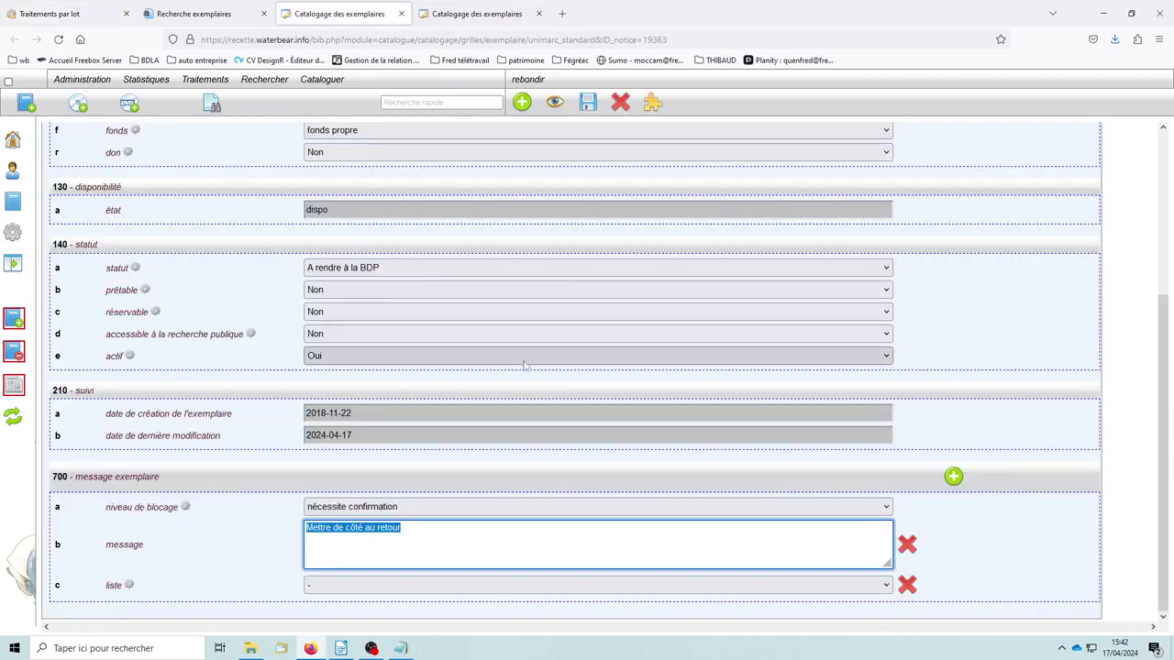
pyautogui.scroll(3, 523, 365)
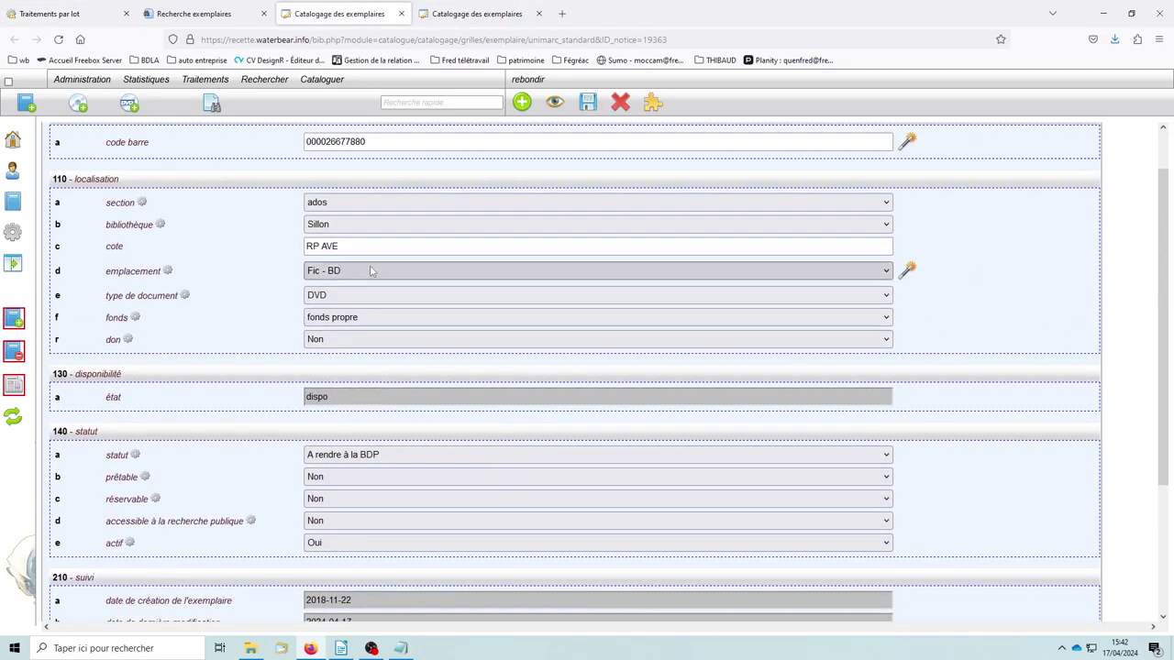
pyautogui.click(371, 272)
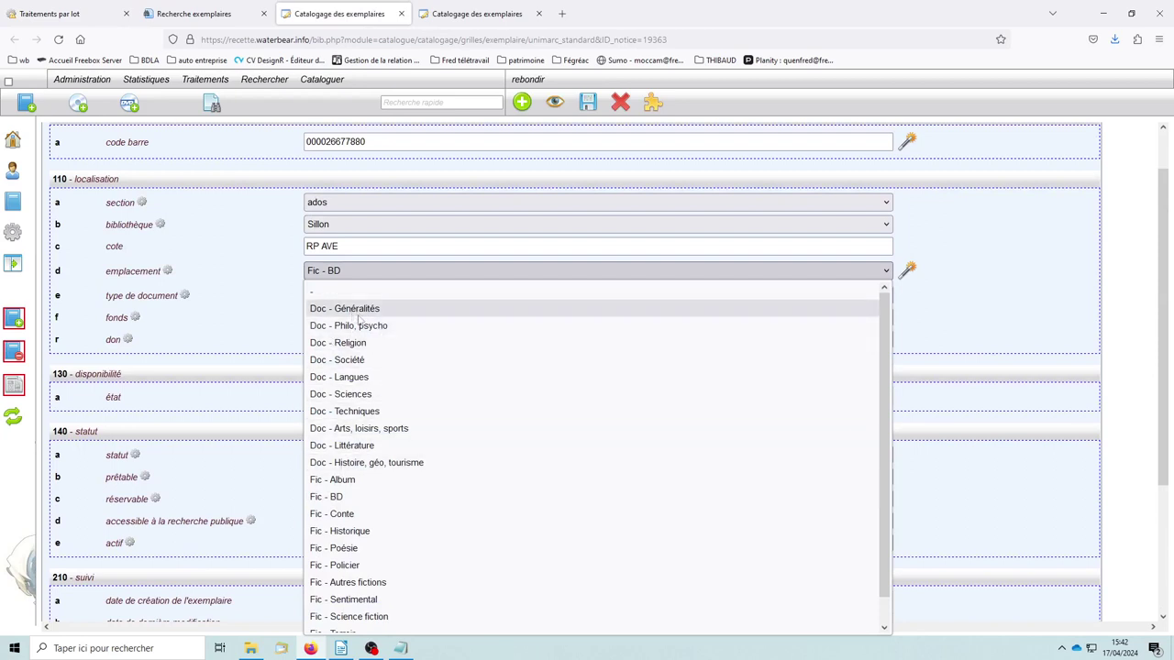
pyautogui.scroll(-1, 361, 395)
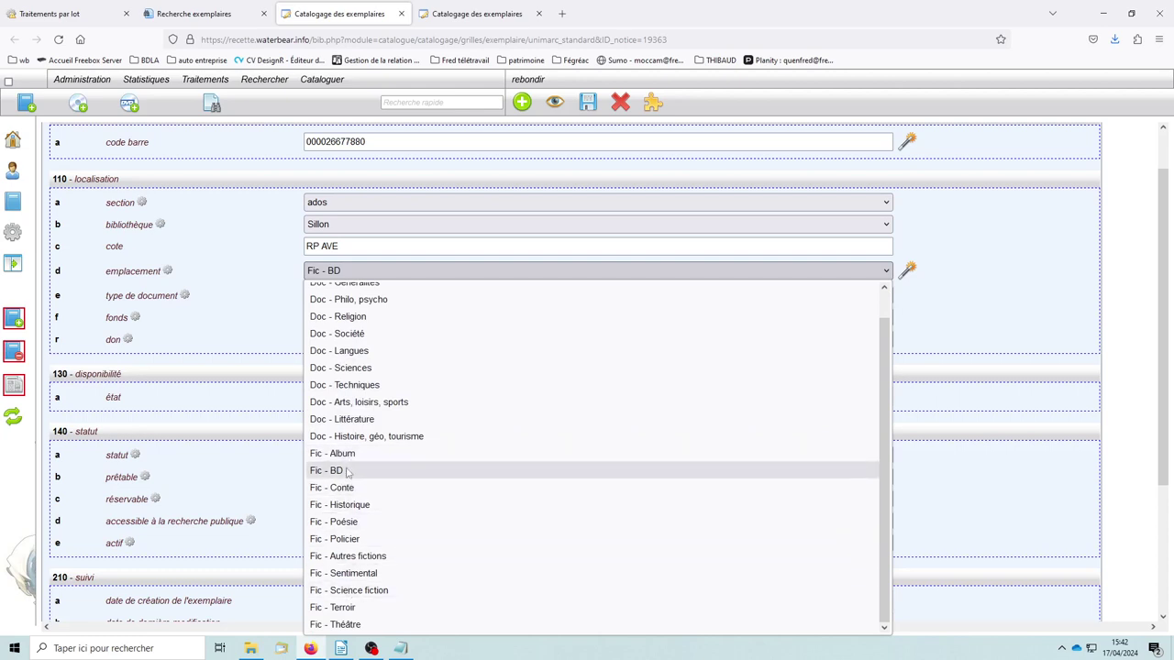
pyautogui.click(254, 332)
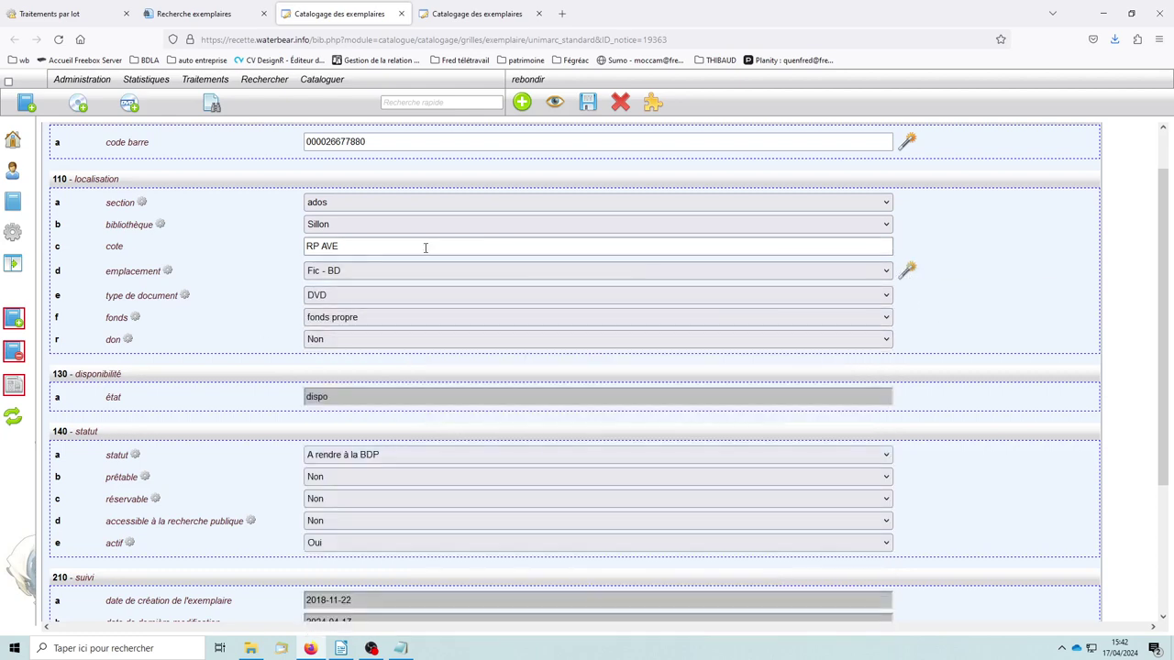
# Change the copy's cote to P AVE and regenerate its emplacement from the cote with the wizard
pyautogui.doubleClick(313, 245)
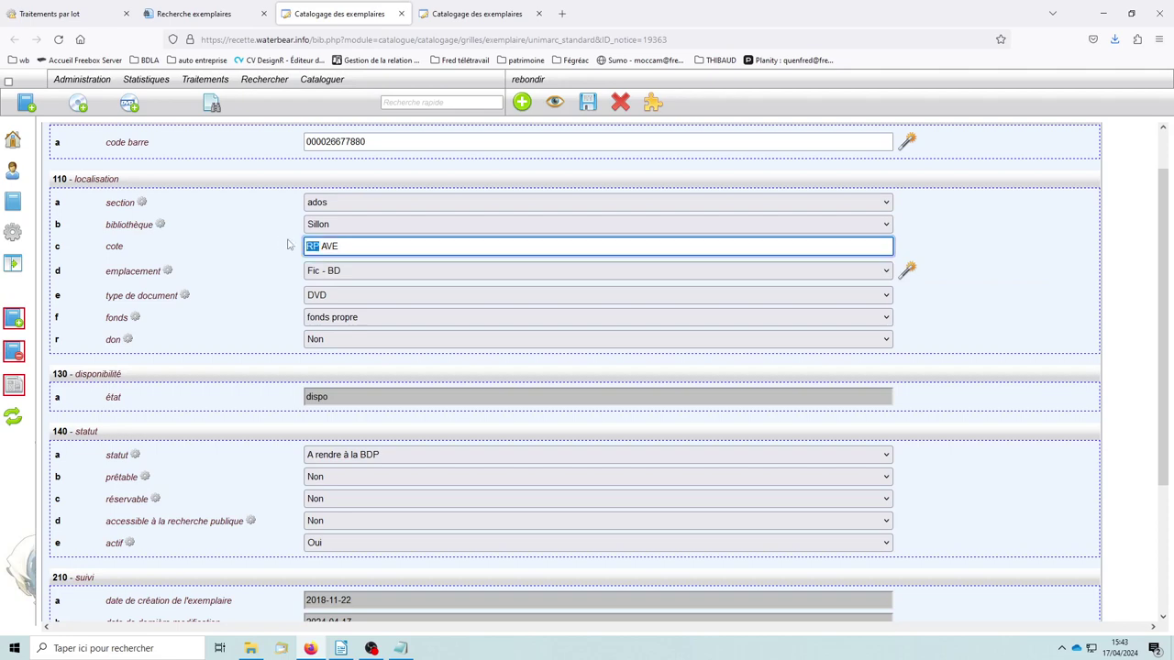
pyautogui.write('P')
pyautogui.click(273, 248)
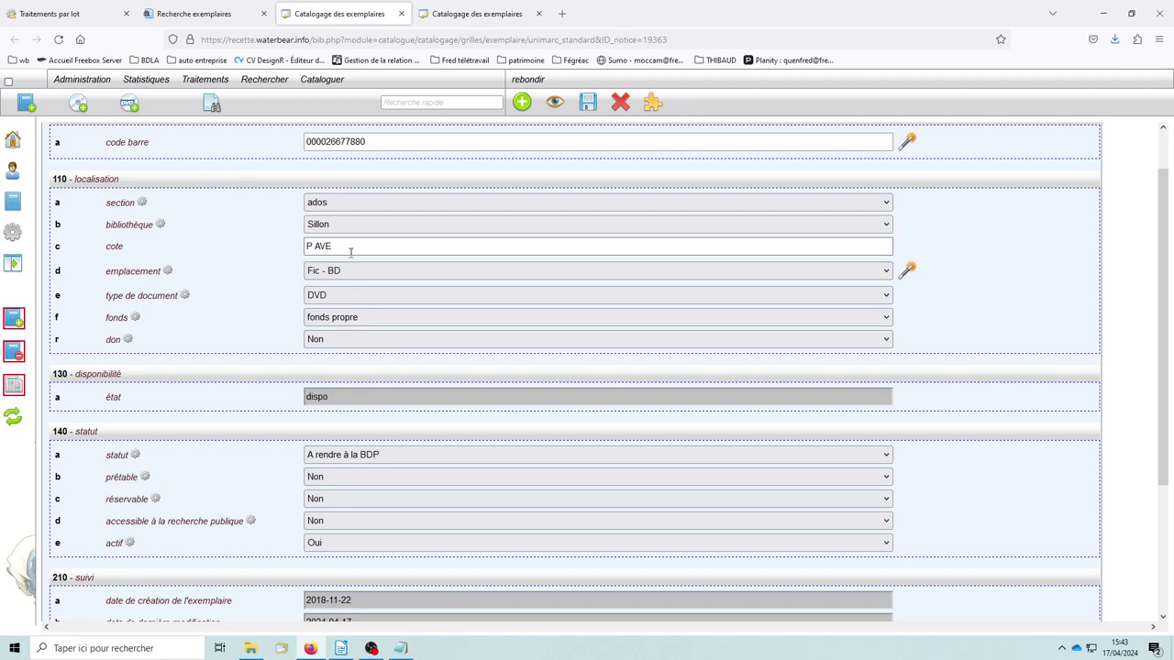
pyautogui.click(908, 270)
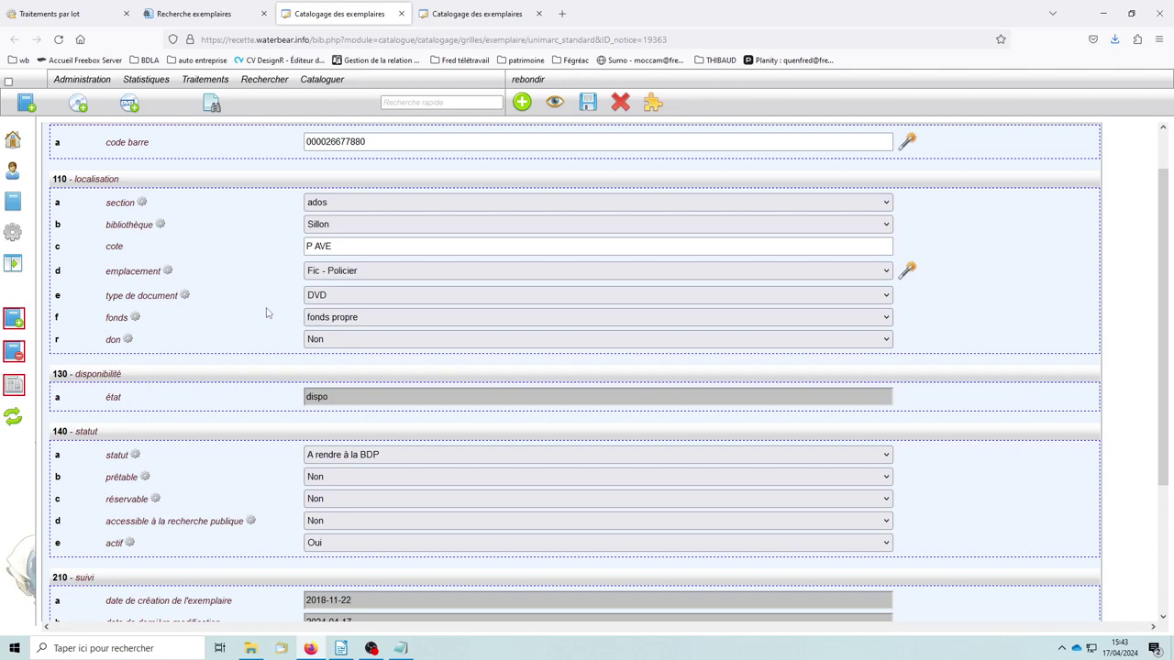
# Return to the batch treatment form and review the basket path and the treatments available for exemplaire
pyautogui.click(69, 15)
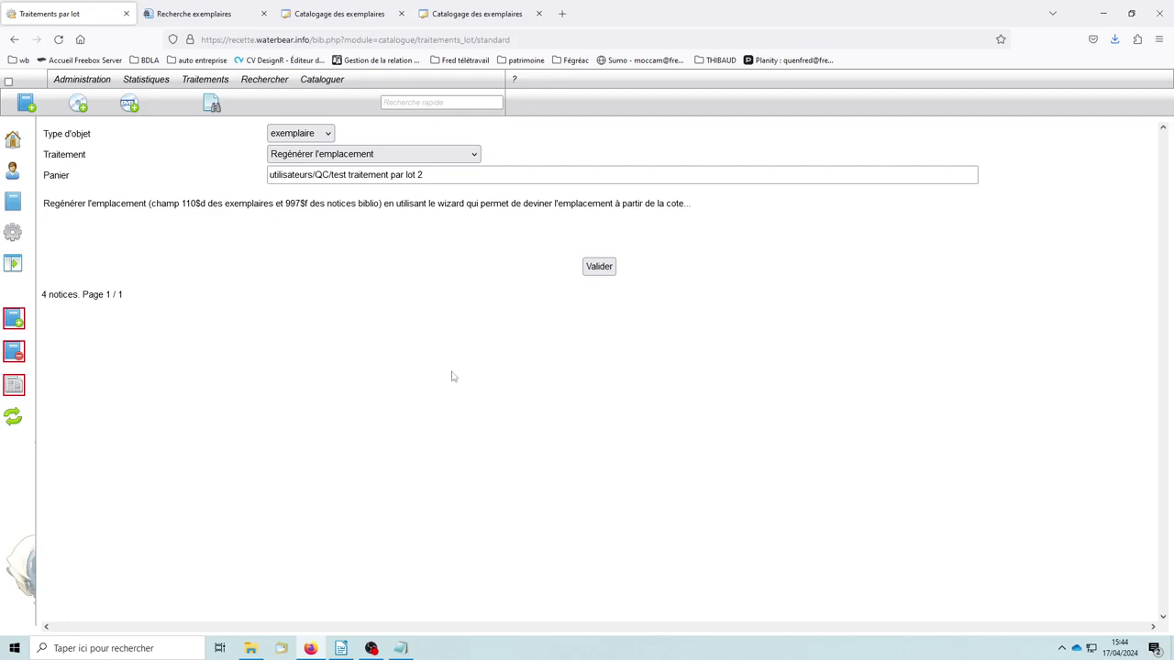
pyautogui.moveTo(426, 175); pyautogui.dragTo(245, 174)
pyautogui.click(360, 371)
pyautogui.click(332, 156)
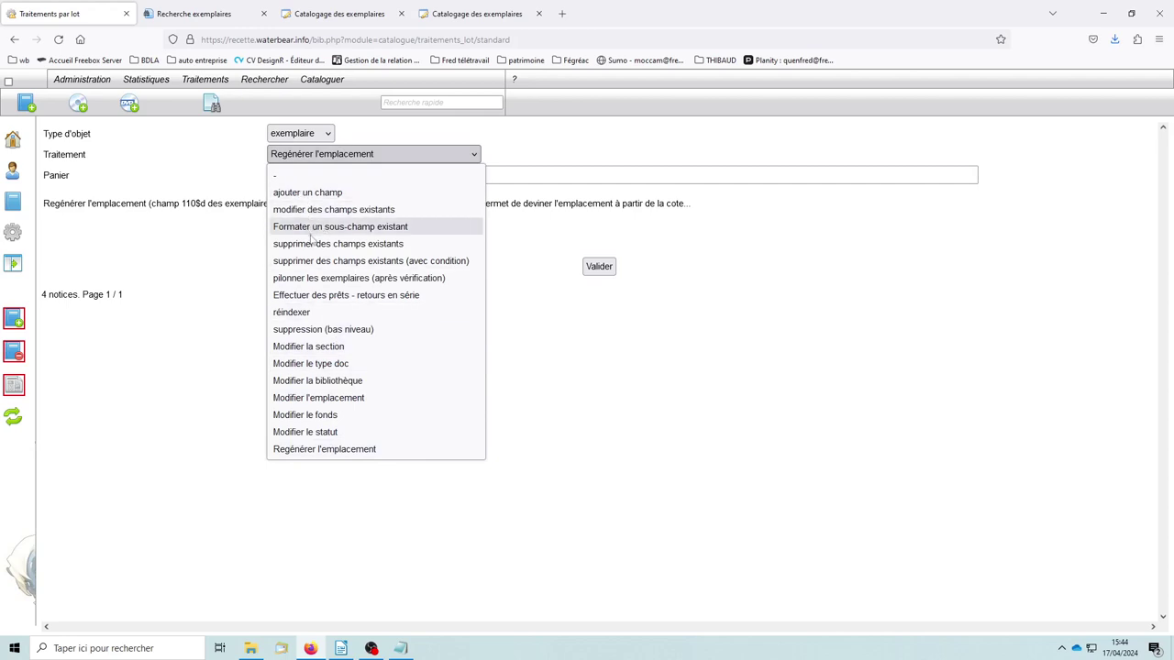
pyautogui.click(224, 267)
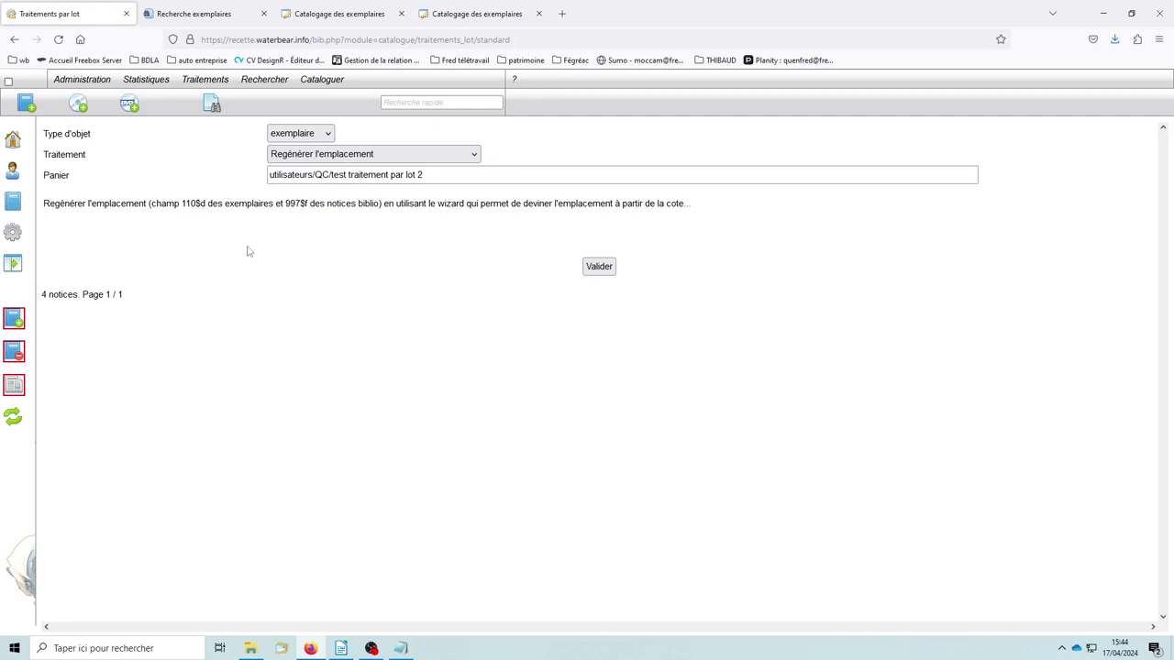
# Set the object type to biblio and examine the treatments available for it
pyautogui.click(323, 136)
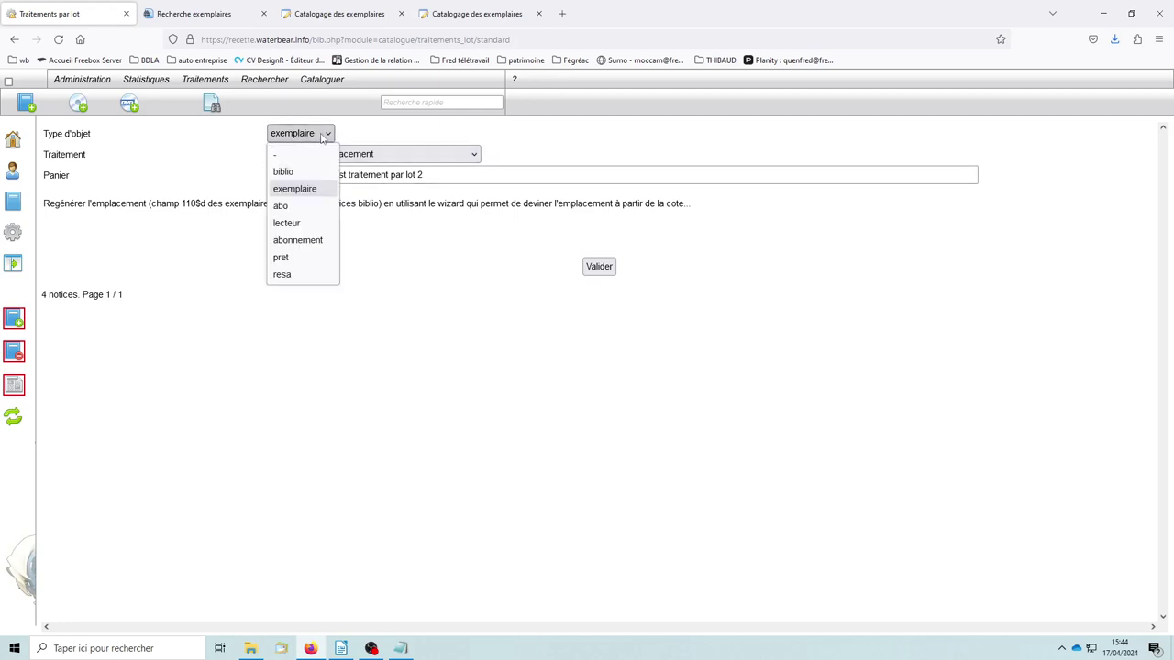
pyautogui.click(293, 171)
pyautogui.click(316, 155)
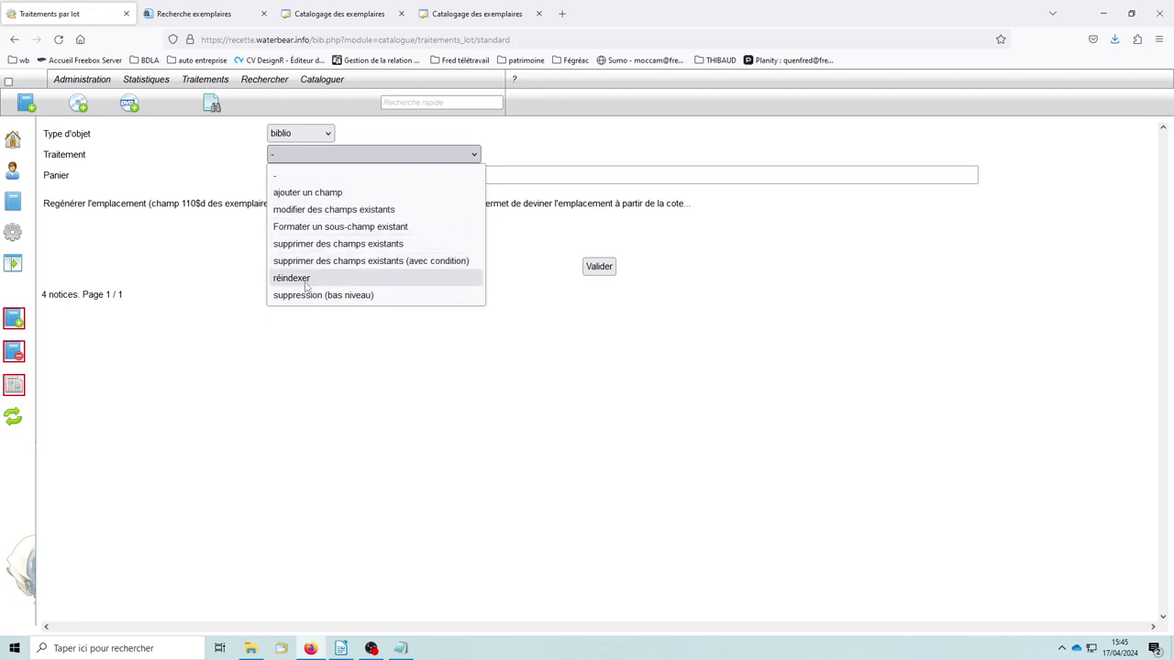
pyautogui.click(209, 283)
# Set the object type to abo and examine the treatments available for it
pyautogui.click(297, 135)
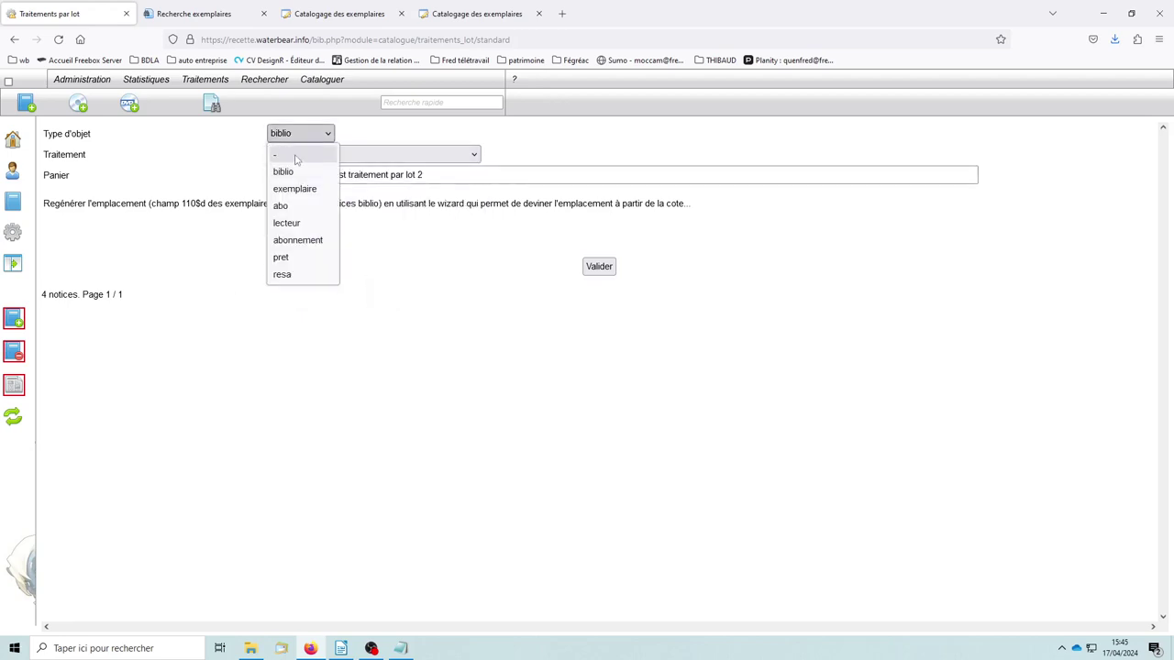
pyautogui.click(301, 206)
pyautogui.click(317, 156)
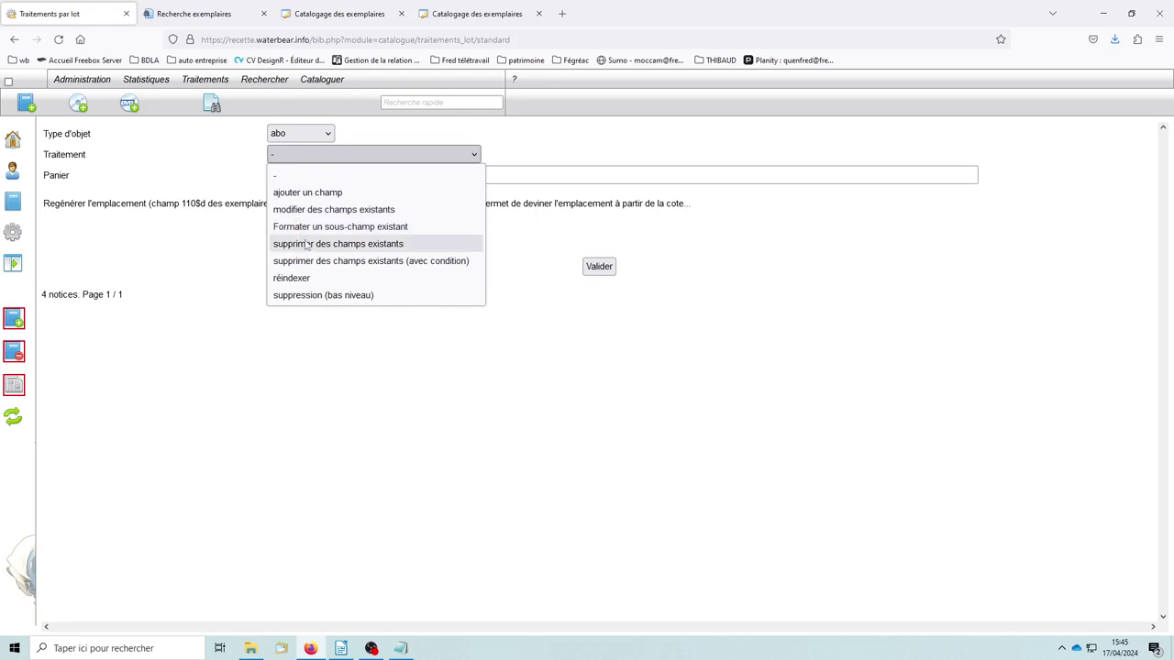
pyautogui.click(313, 136)
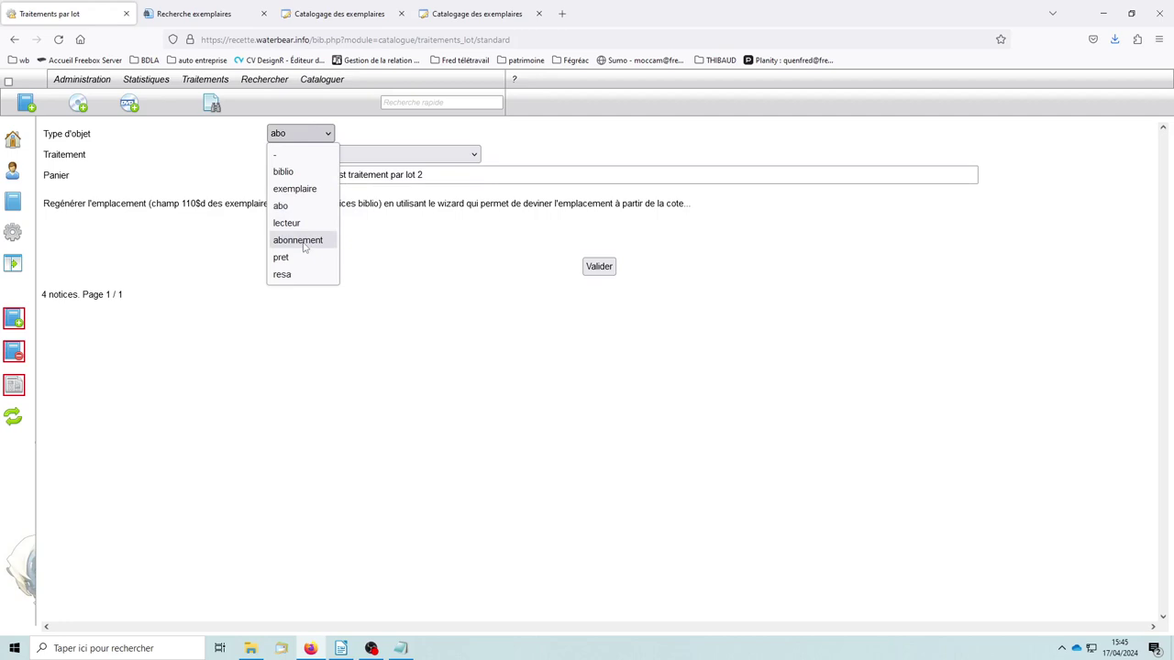
pyautogui.click(287, 210)
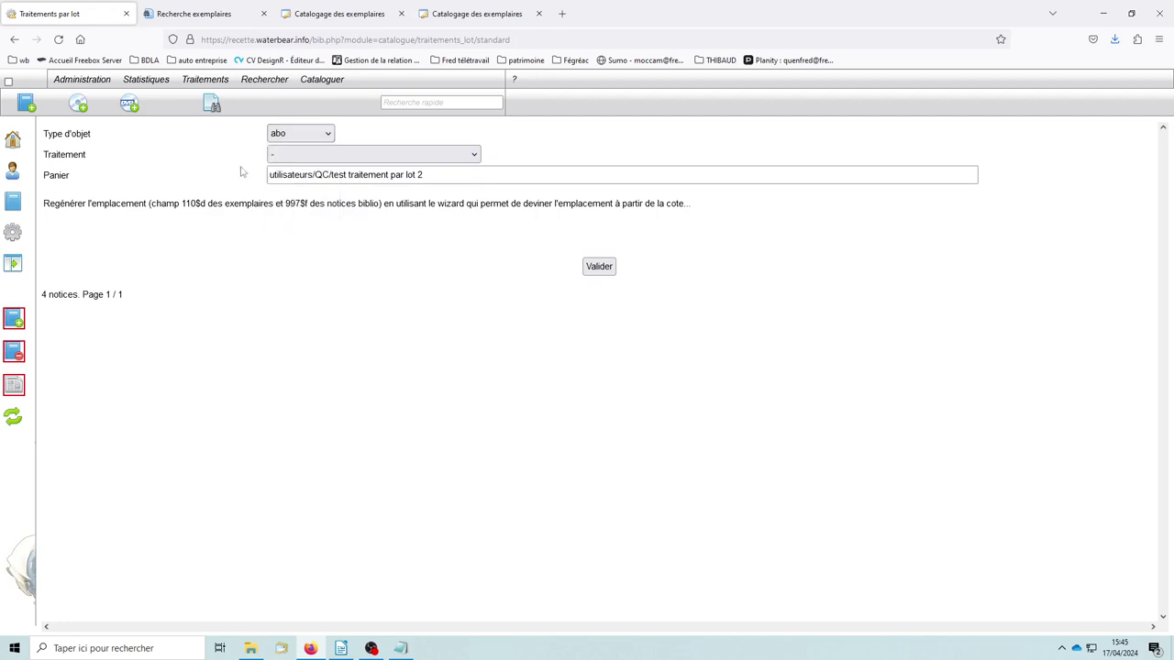
pyautogui.click(316, 156)
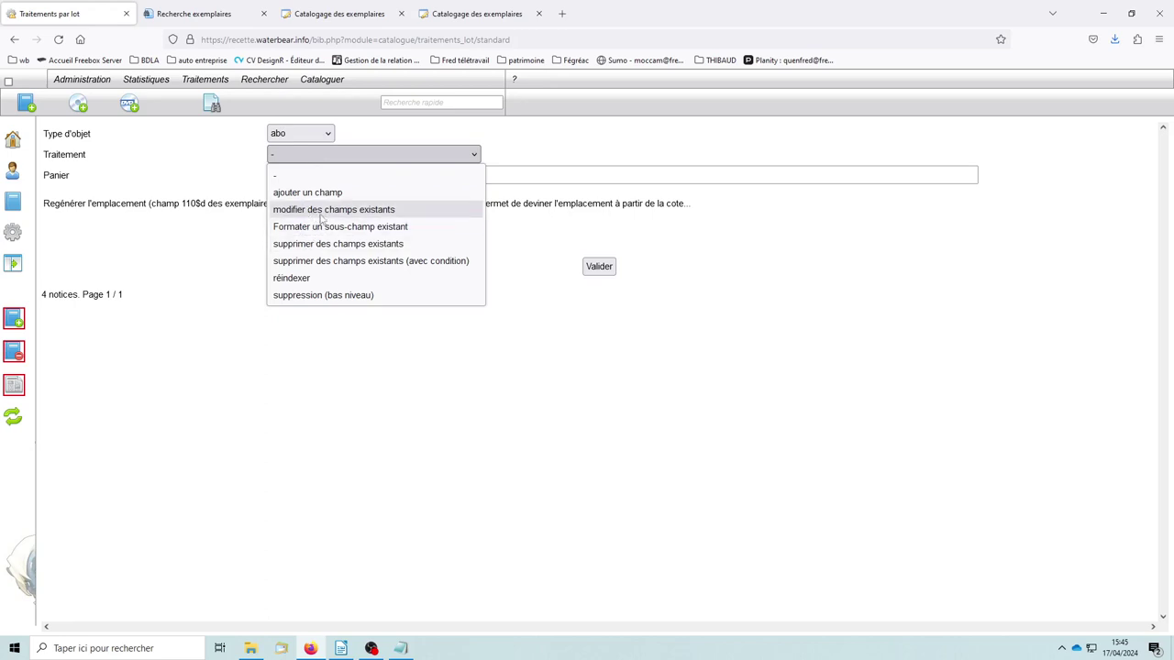
pyautogui.click(214, 253)
# Set the object type to lecteur and choose the treatment "Géolocaliser des lecteurs"
pyautogui.click(299, 133)
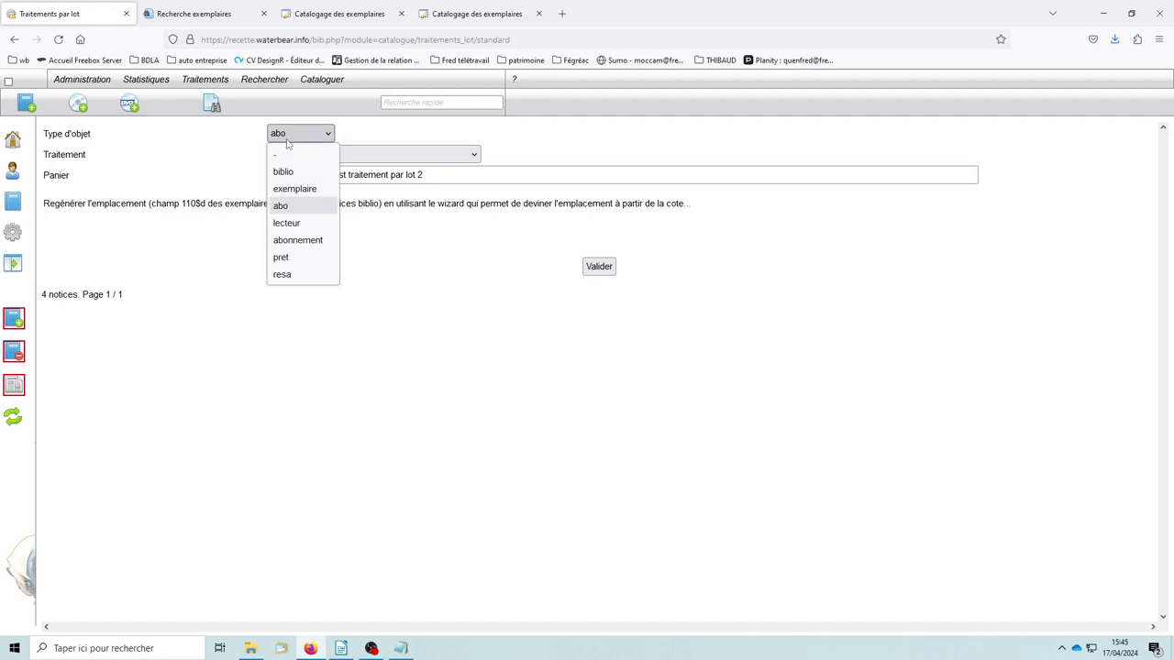
pyautogui.click(291, 224)
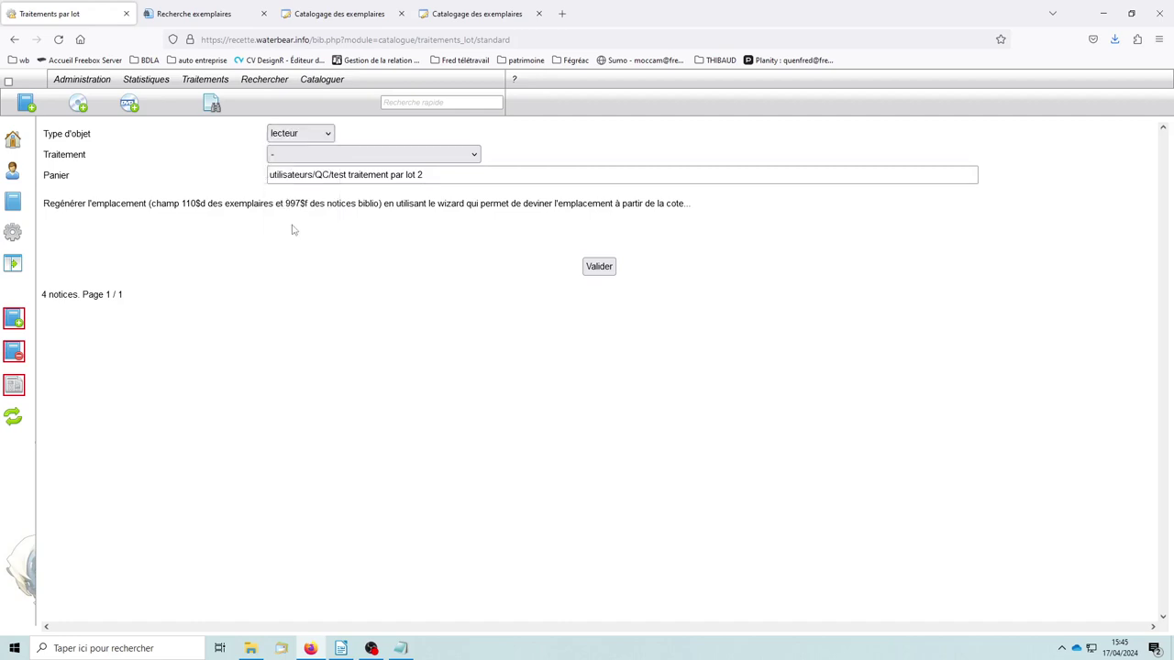
pyautogui.click(332, 158)
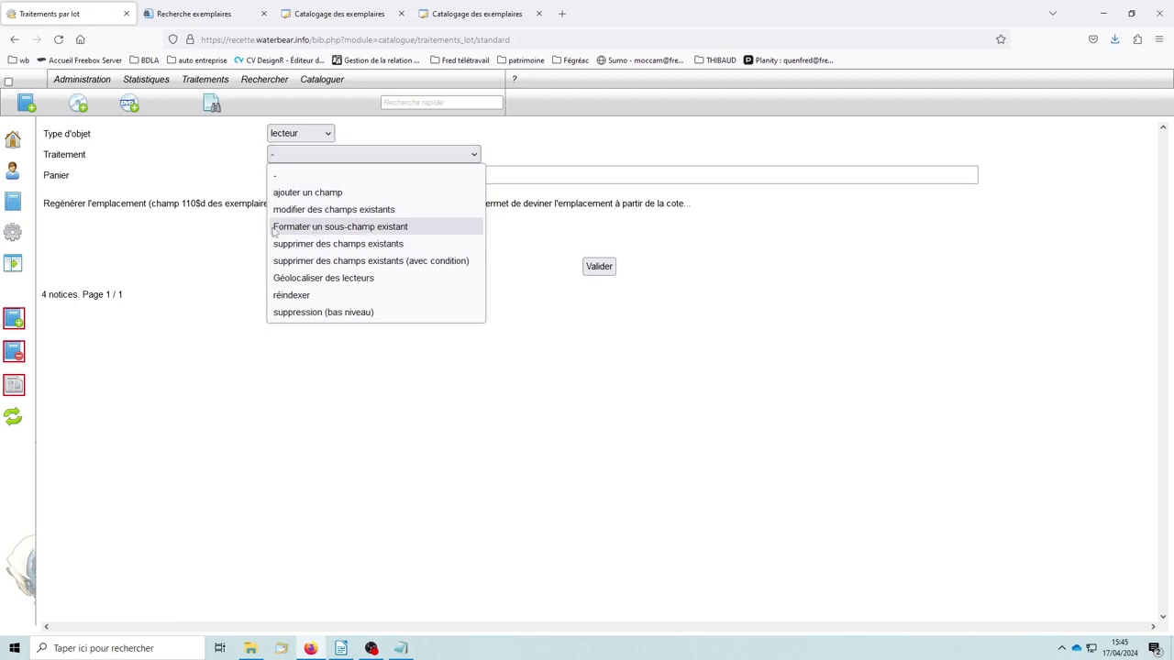
pyautogui.click(334, 284)
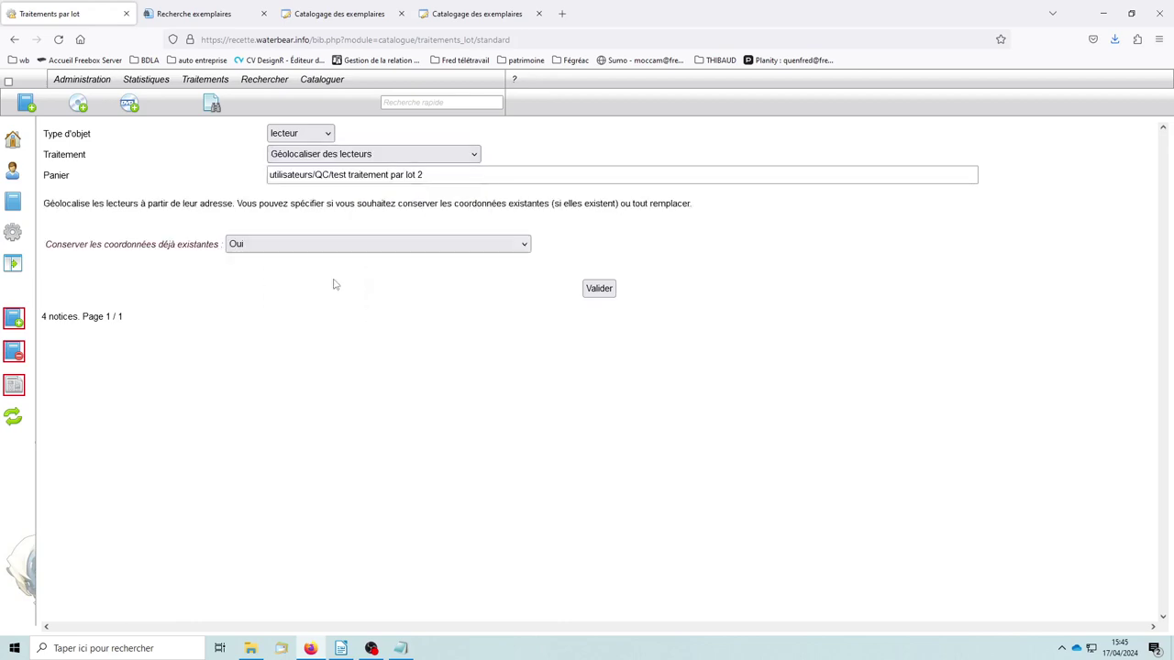
# Read the hint for "Conserver les coordonnées déjà existantes" and examine its available options
pyautogui.click(287, 250)
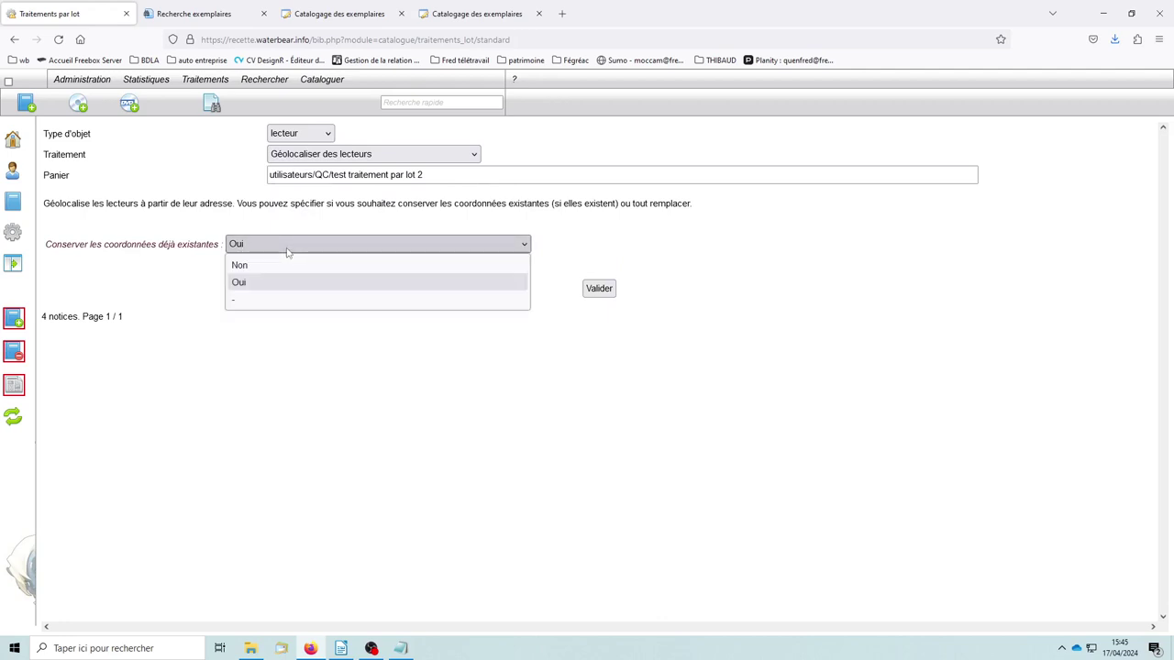
pyautogui.click(157, 279)
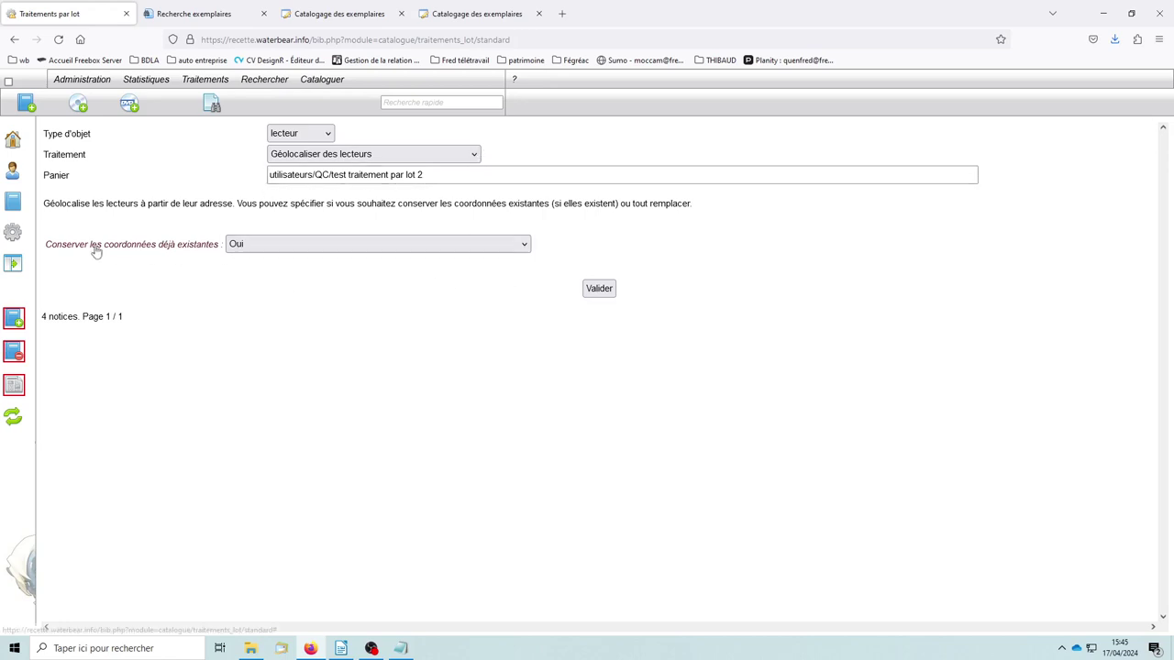
pyautogui.moveTo(96, 251)
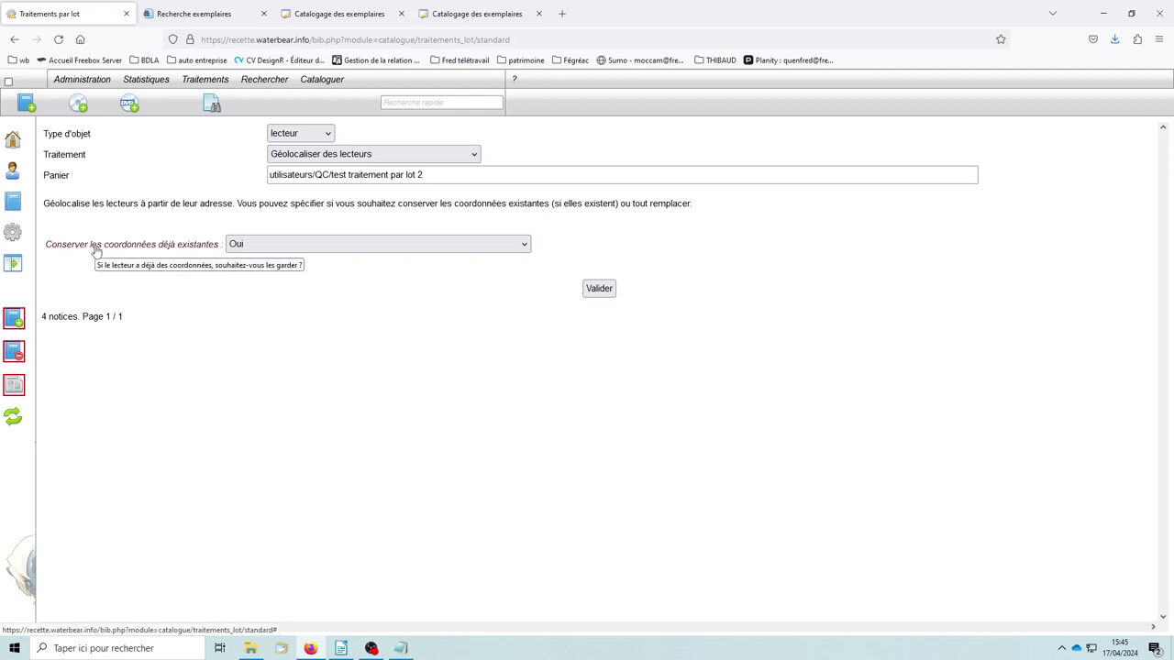
pyautogui.click(271, 249)
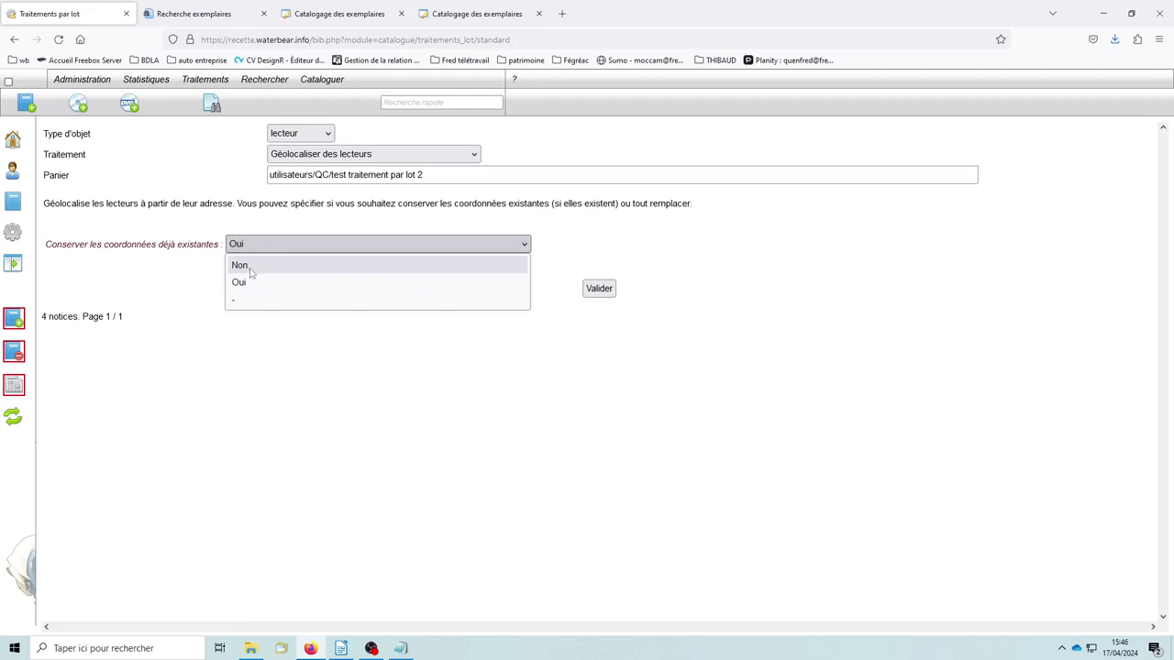
pyautogui.click(216, 273)
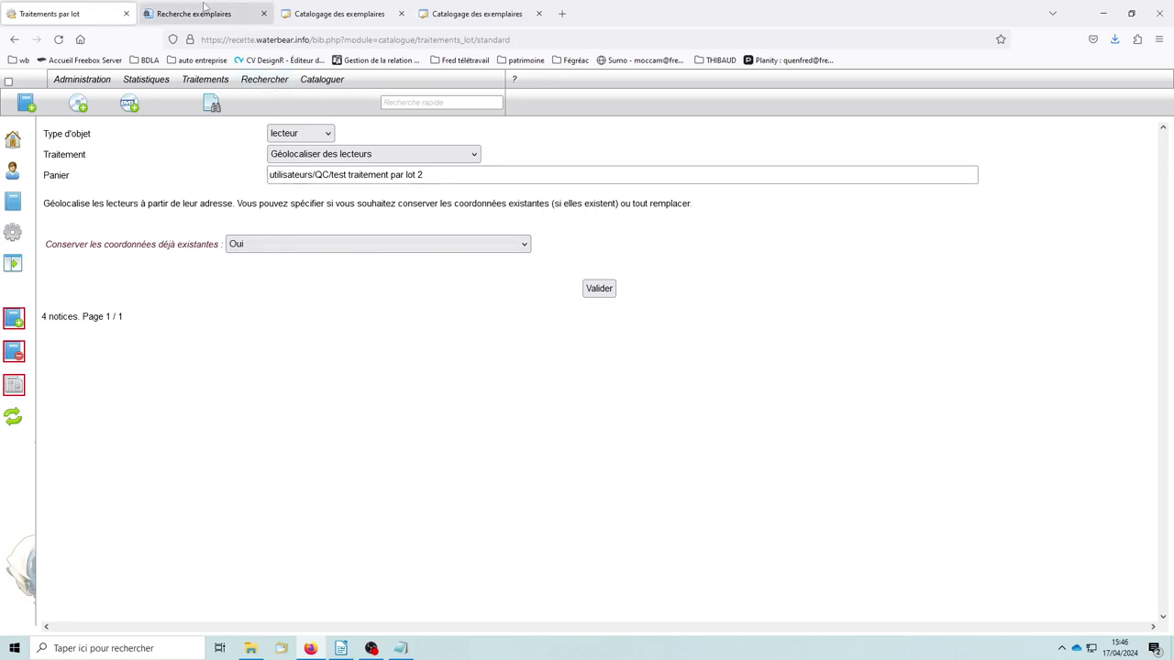
# Set the object type to abonnement and examine the treatments available for it
pyautogui.click(308, 137)
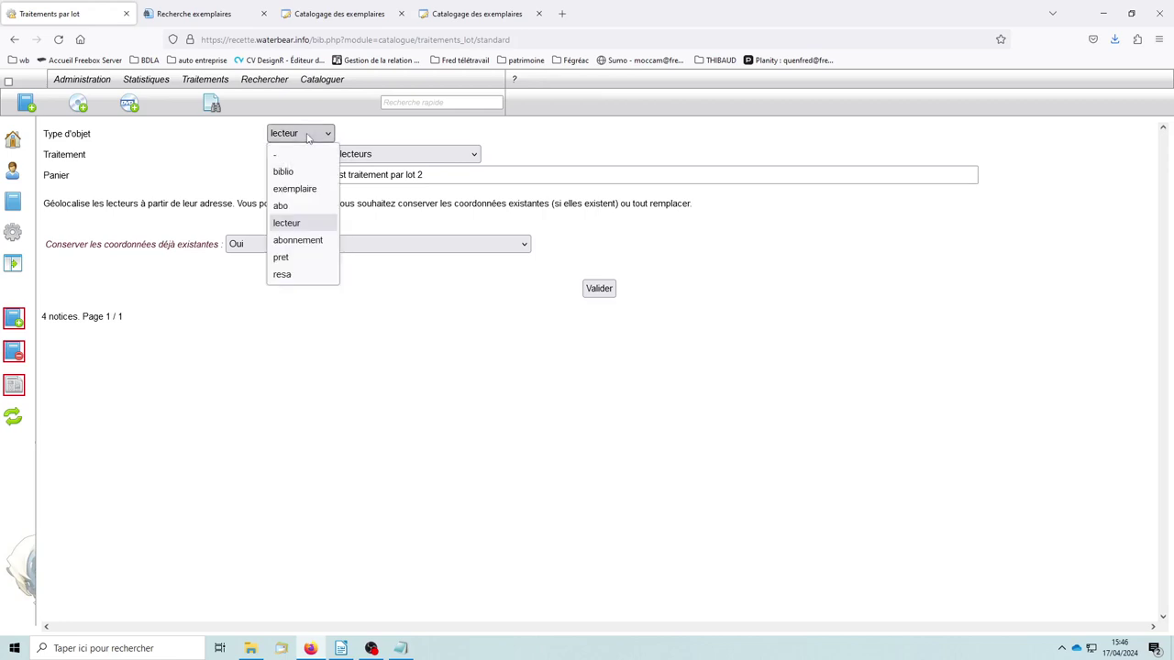
pyautogui.click(299, 240)
pyautogui.click(311, 158)
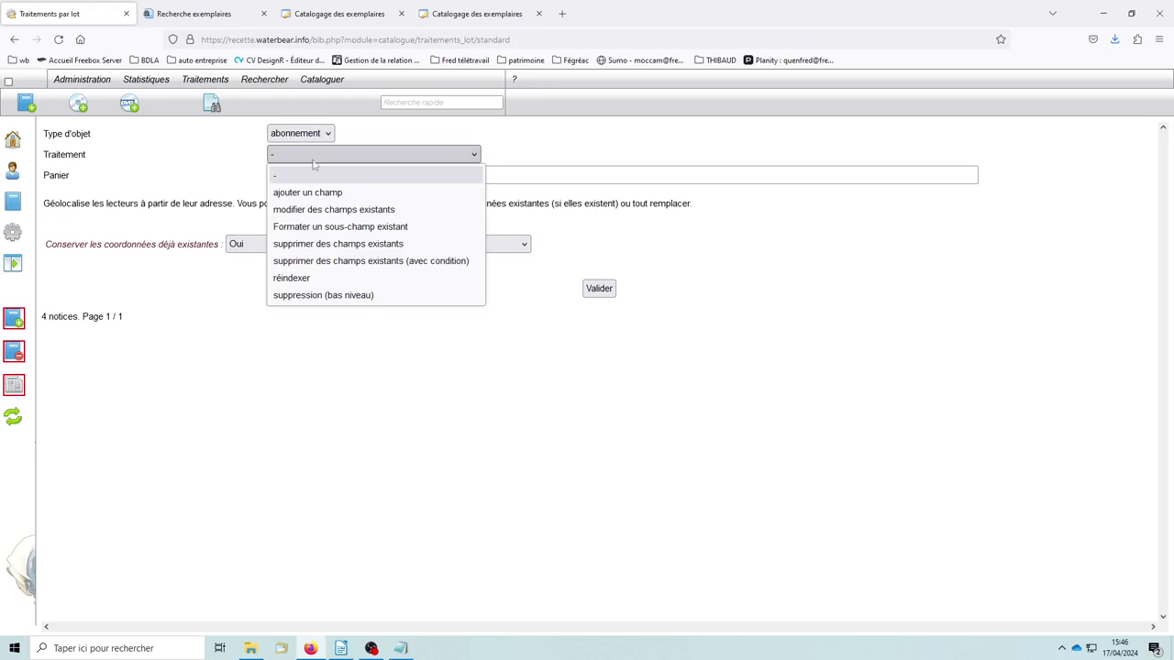
pyautogui.click(220, 275)
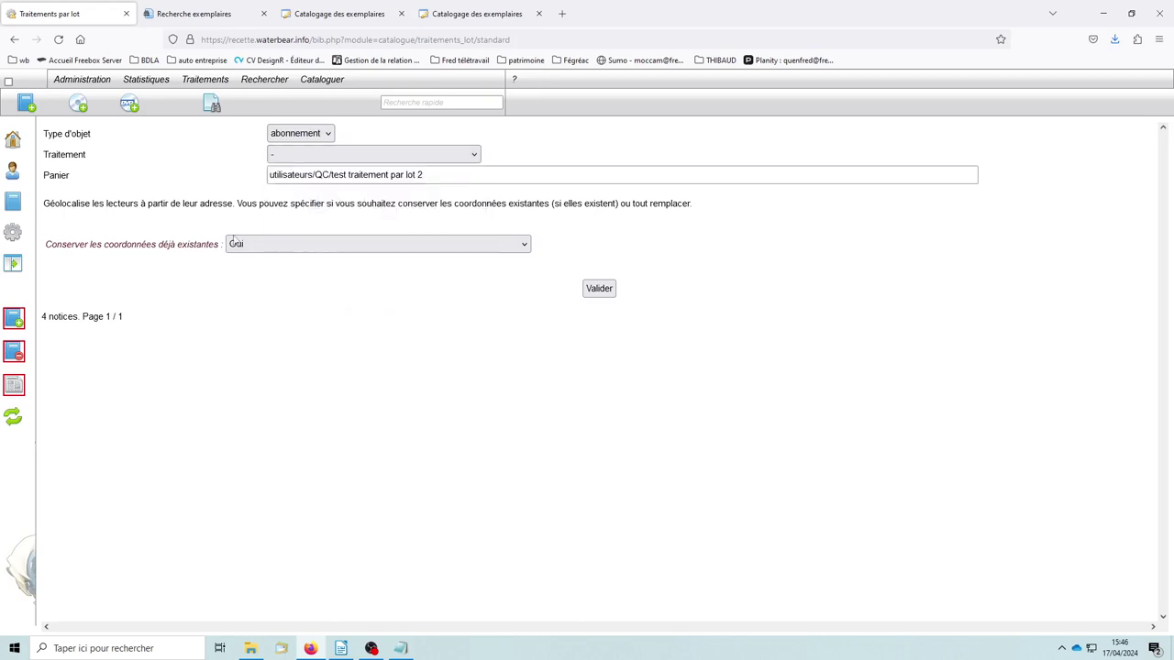
# Go through the remaining object types, selecting pret and finally resa
pyautogui.click(302, 136)
pyautogui.click(292, 225)
pyautogui.click(316, 138)
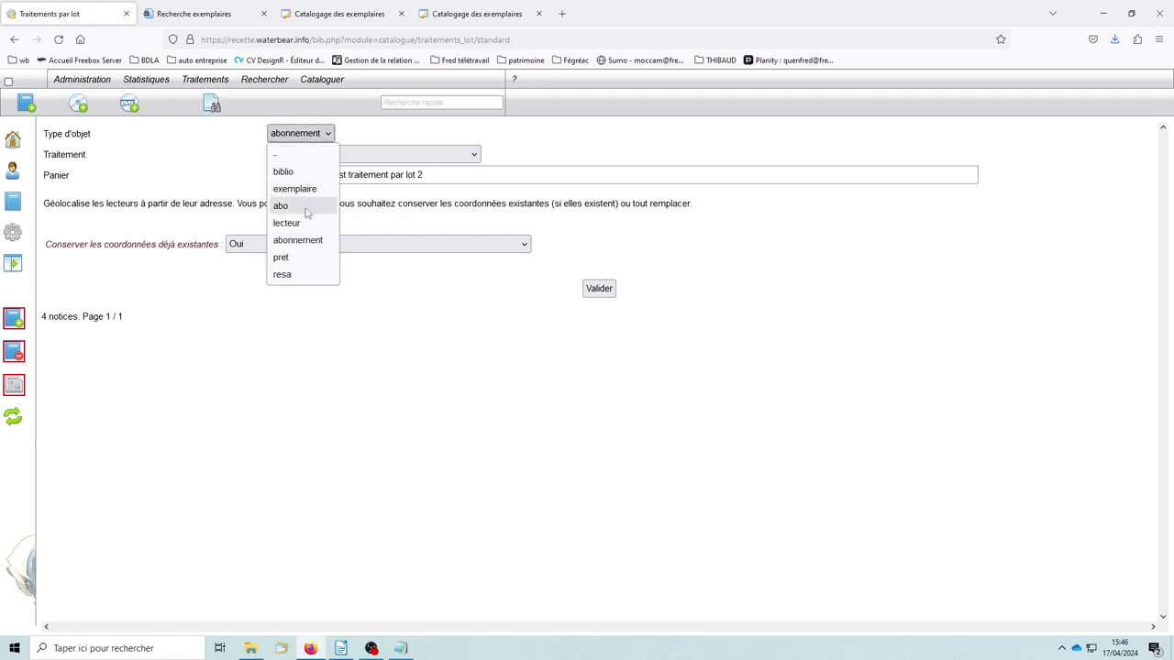
pyautogui.click(303, 263)
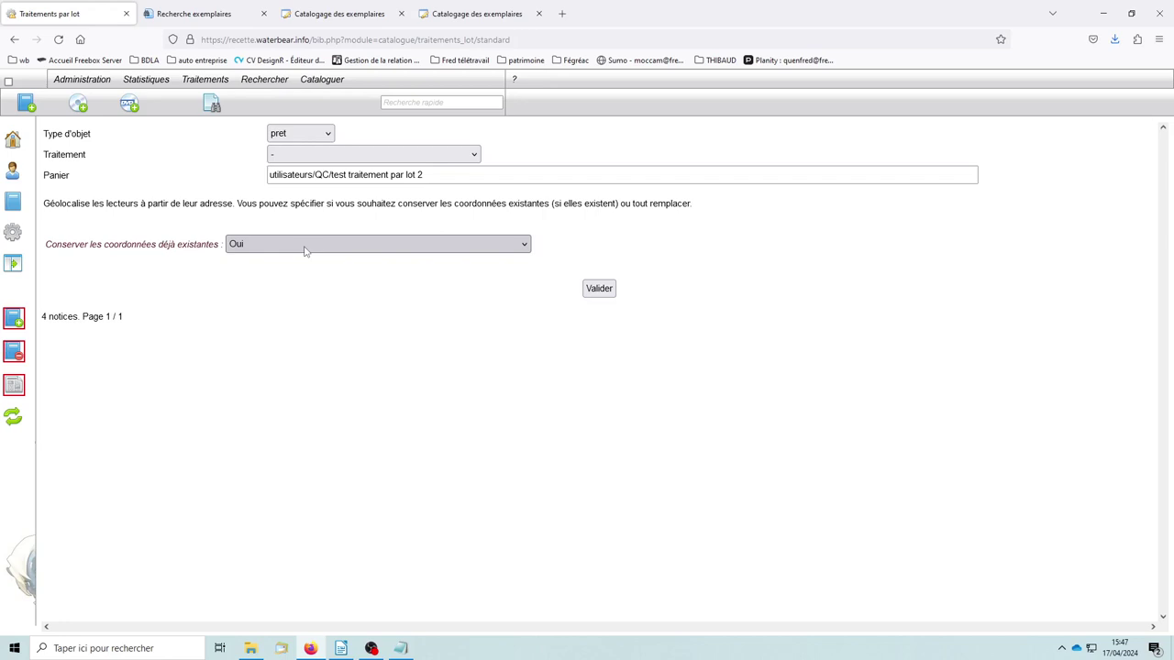
pyautogui.click(296, 135)
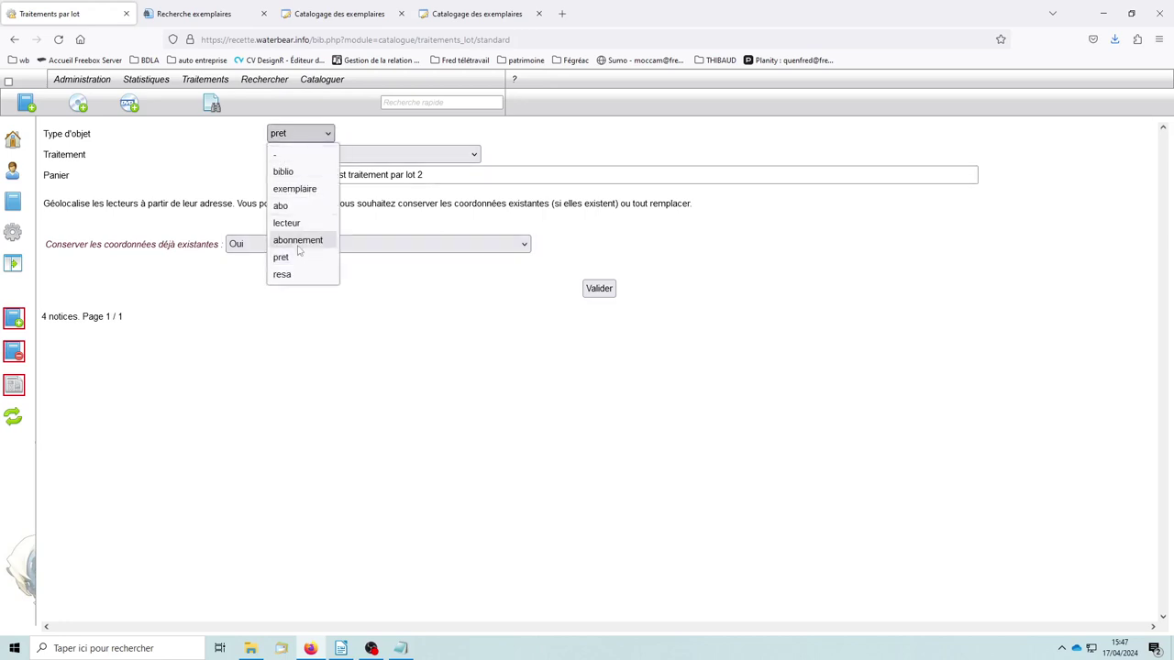
pyautogui.click(284, 274)
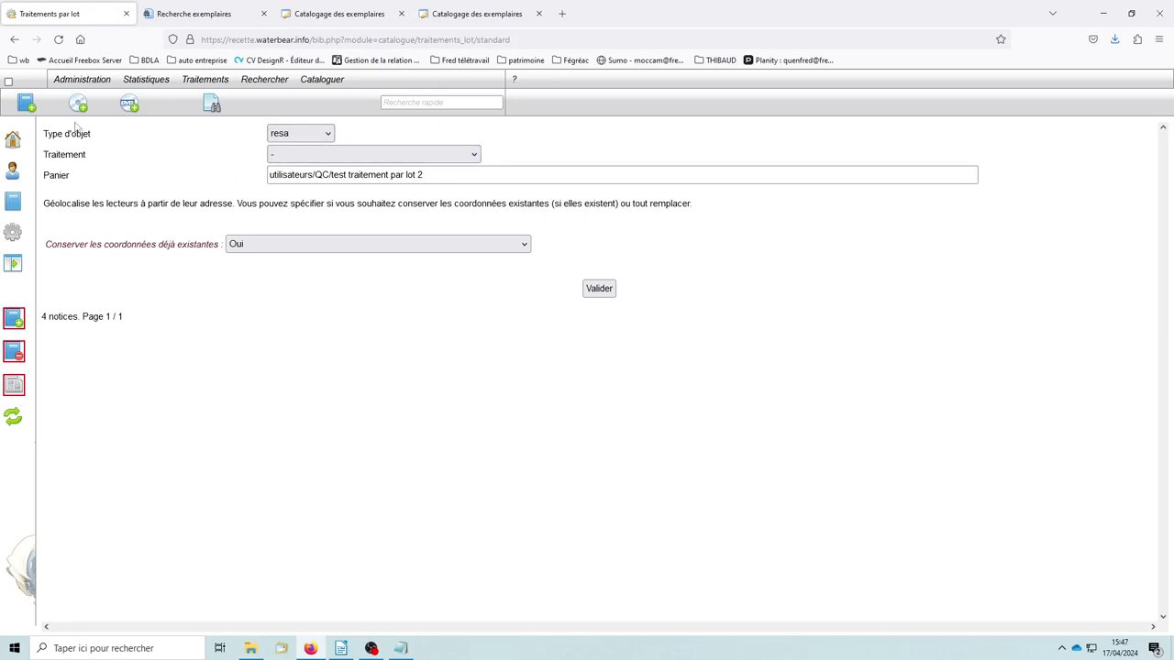
# Open the loan search (Prêts) in a new tab, look at its baskets, and list all loans without any criteria
pyautogui.click(7, 82)
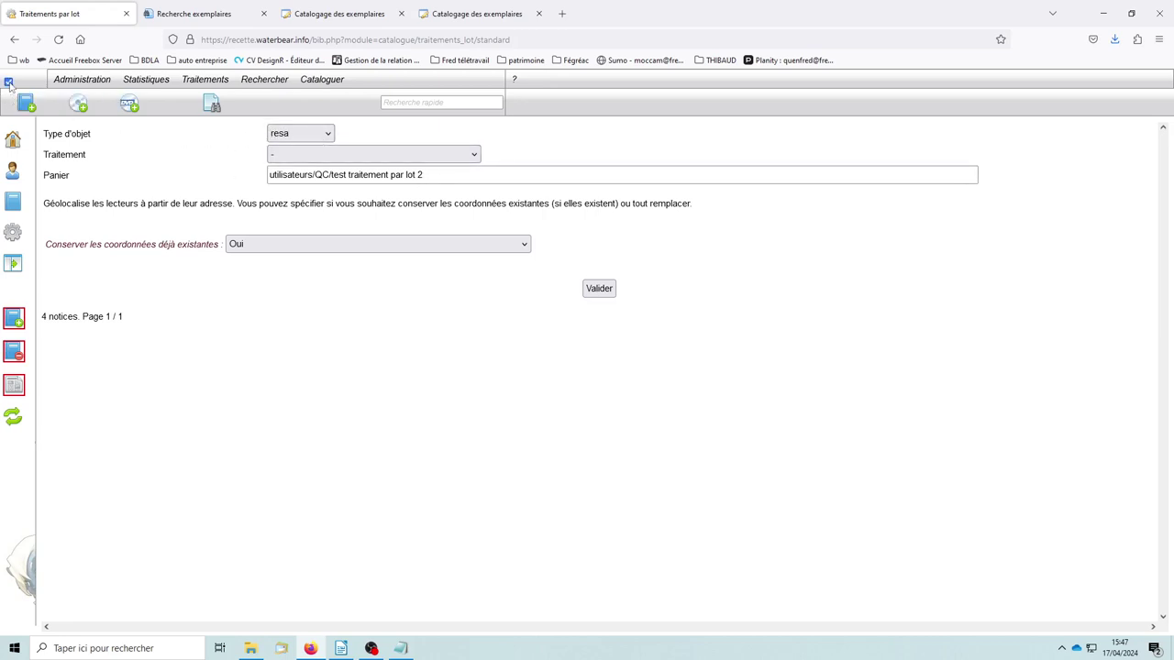
pyautogui.click(272, 84)
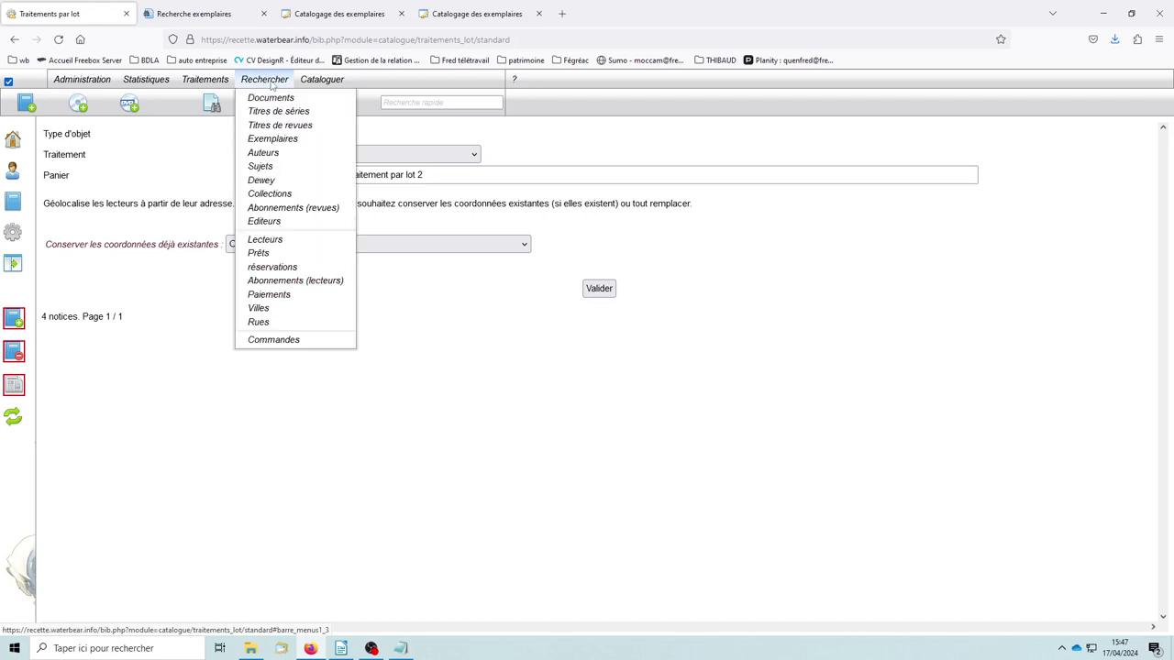
pyautogui.click(259, 253)
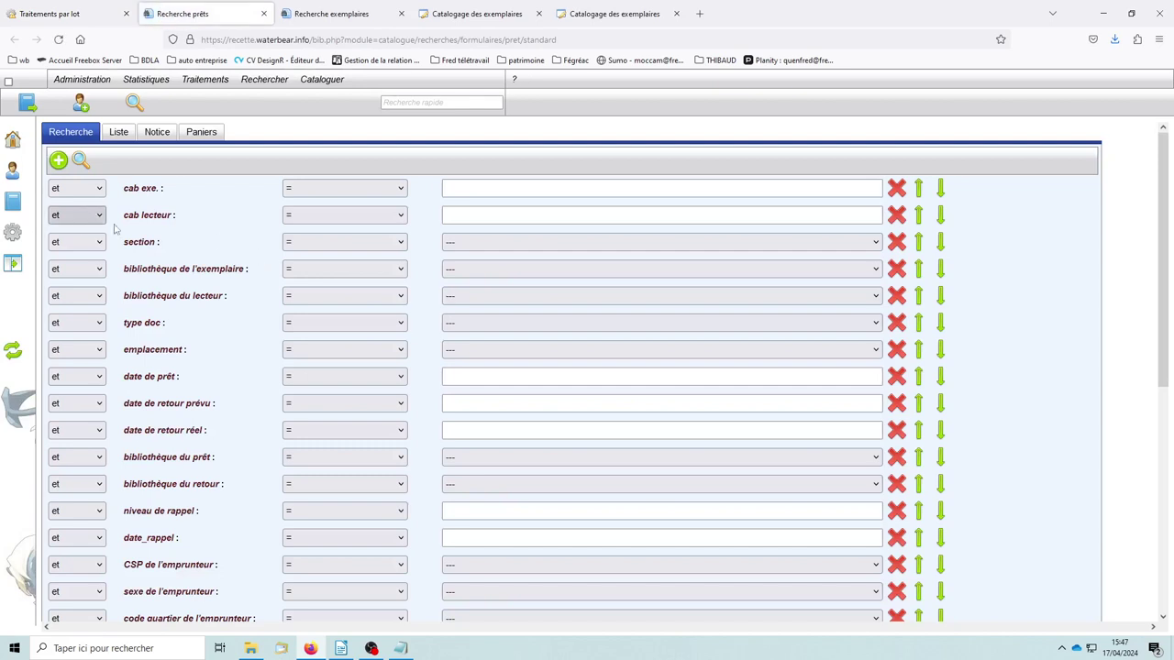
pyautogui.click(202, 134)
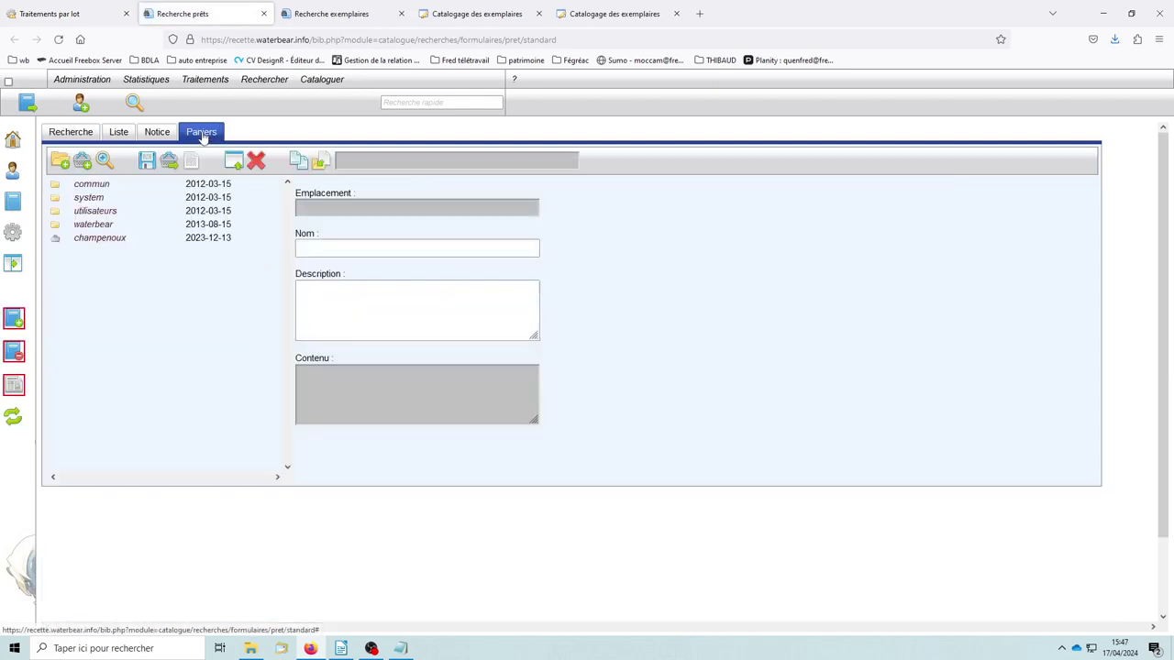
pyautogui.click(66, 134)
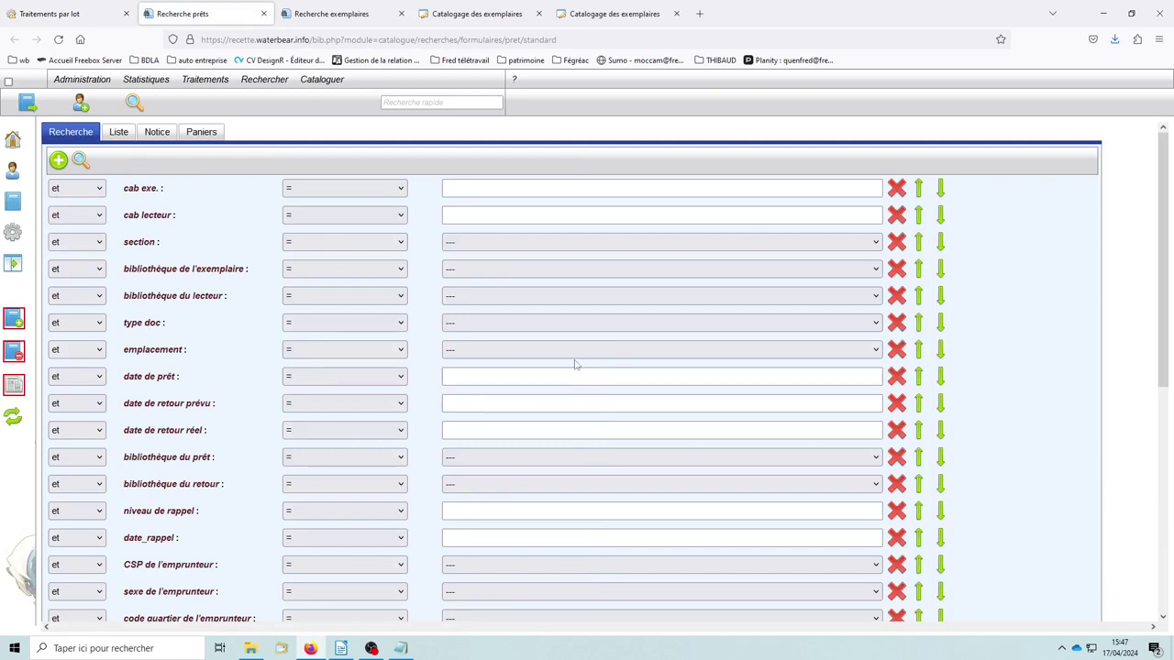
pyautogui.click(80, 160)
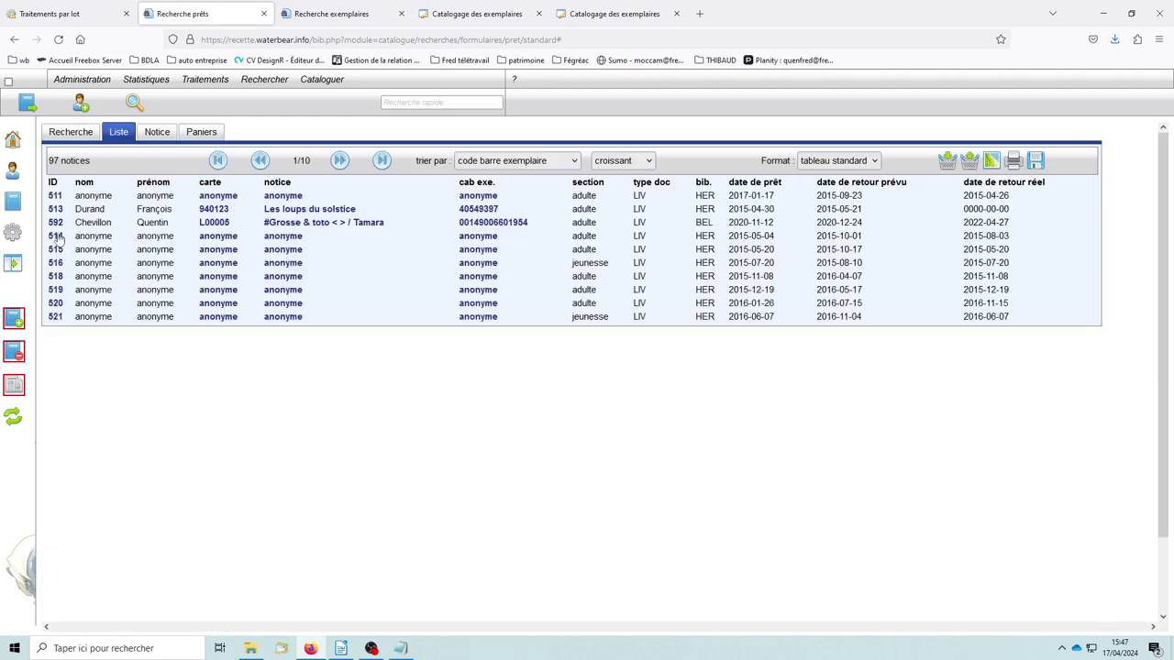
# Open the "1.000 maillots de foot" loan on the last results page in the cataloguing form
pyautogui.click(383, 161)
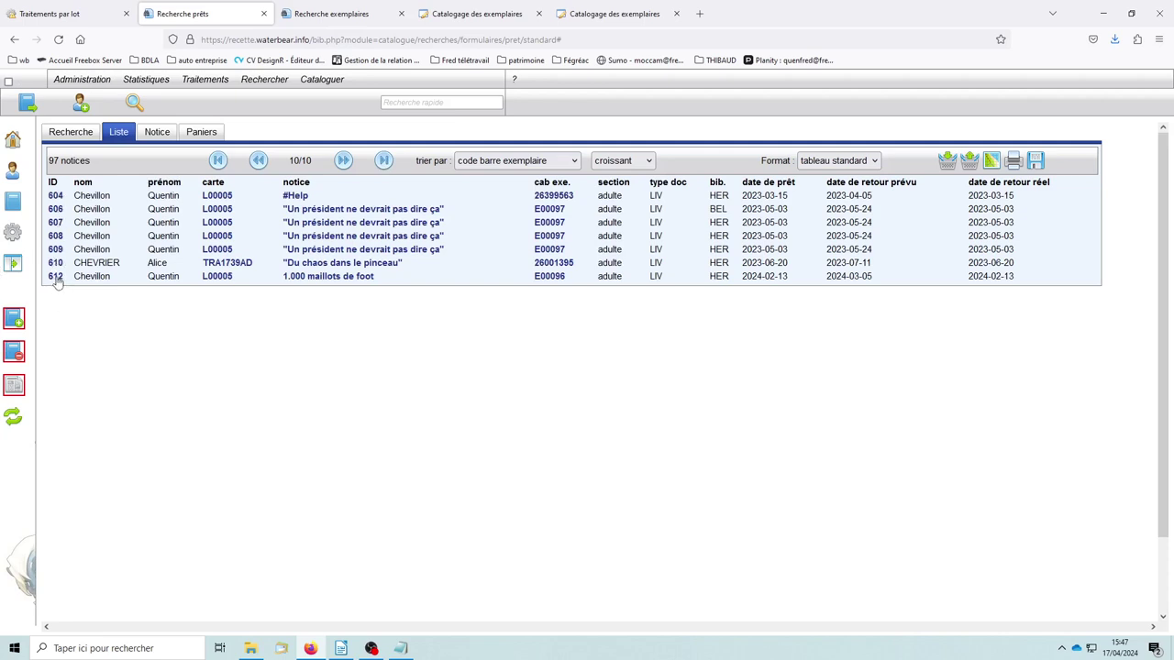
pyautogui.click(56, 276)
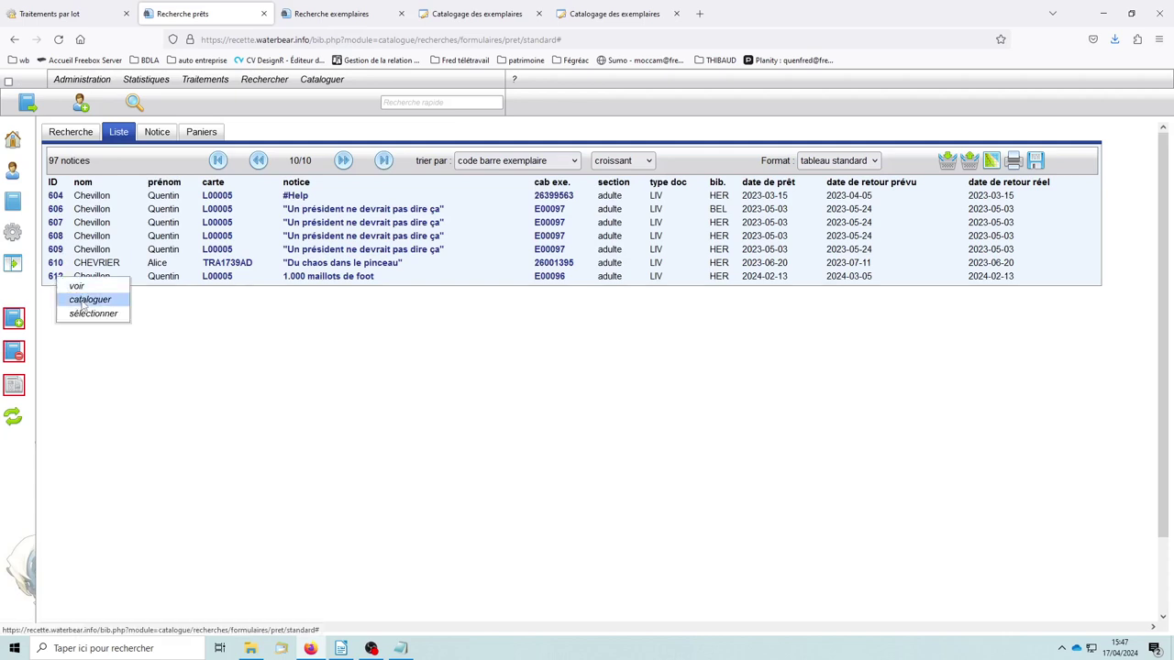
pyautogui.click(80, 299)
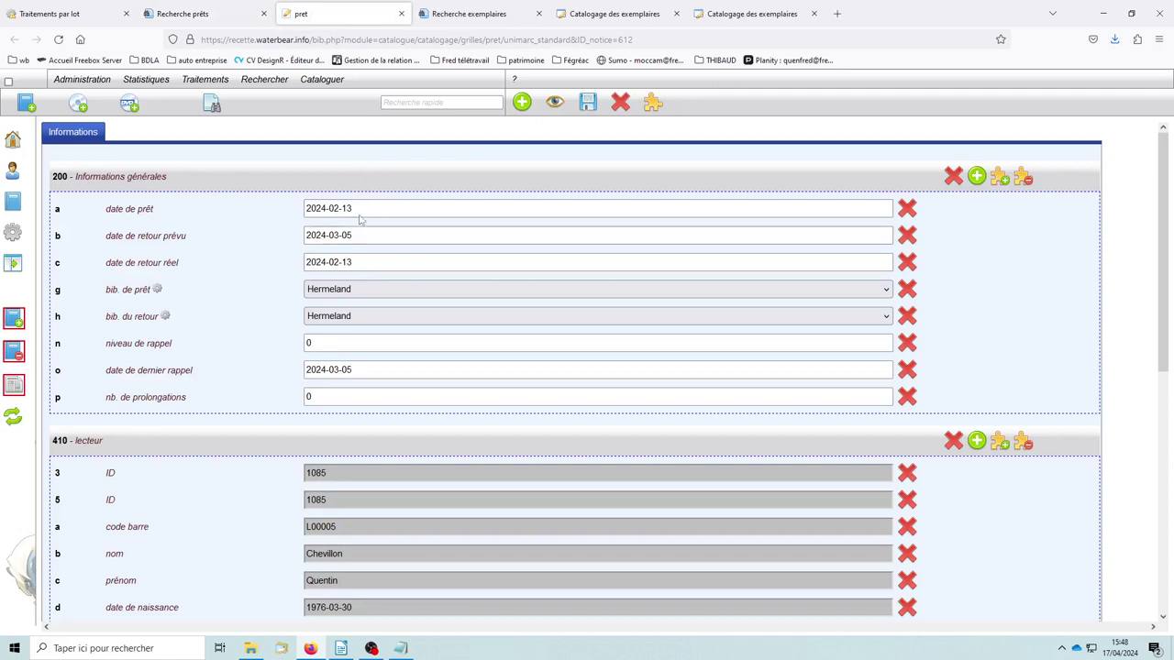
# Examine the loan record's fields, especially the "date de retour prévu" in field 200, subfield b
pyautogui.scroll(-1, 349, 314)
pyautogui.scroll(-1, 358, 294)
pyautogui.scroll(2, 361, 275)
pyautogui.tripleClick(374, 234)
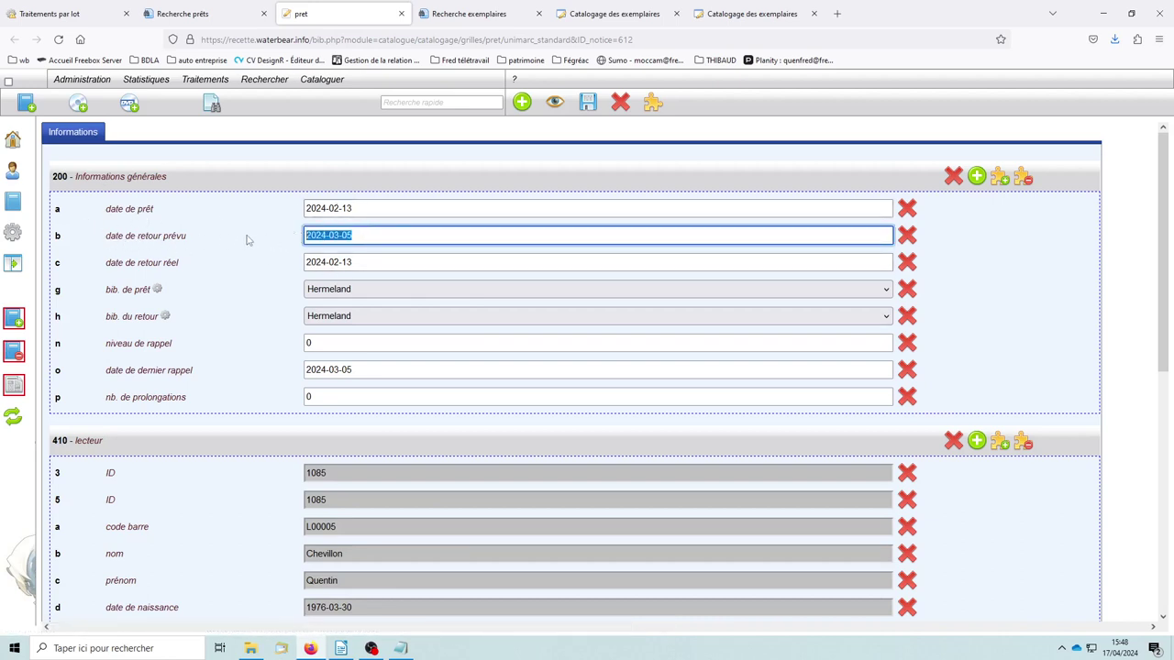
pyautogui.click(257, 239)
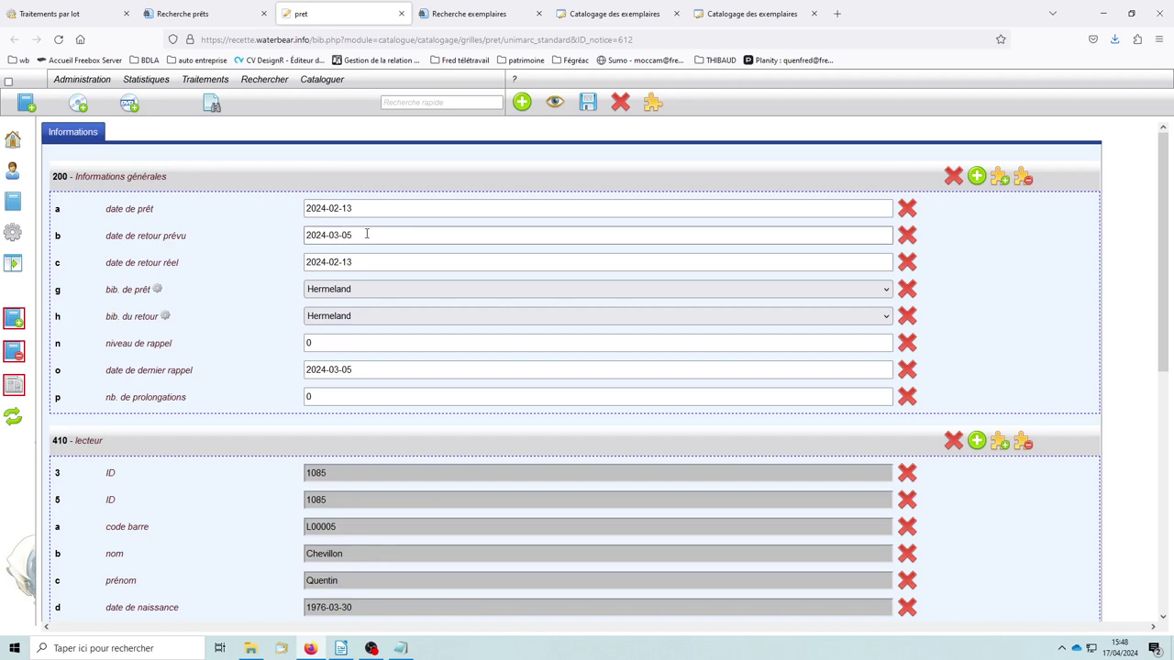
# Return to the batch processing page and choose the treatment "modifier des champs existants" for the object type pret
pyautogui.click(64, 16)
pyautogui.click(293, 133)
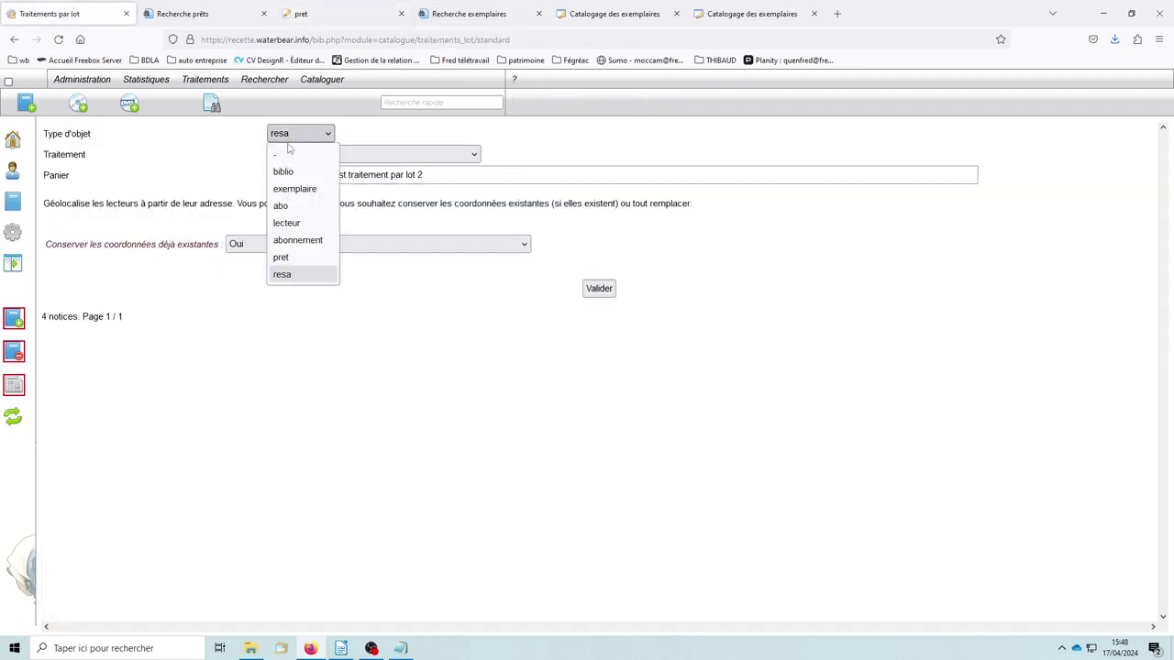
pyautogui.click(286, 257)
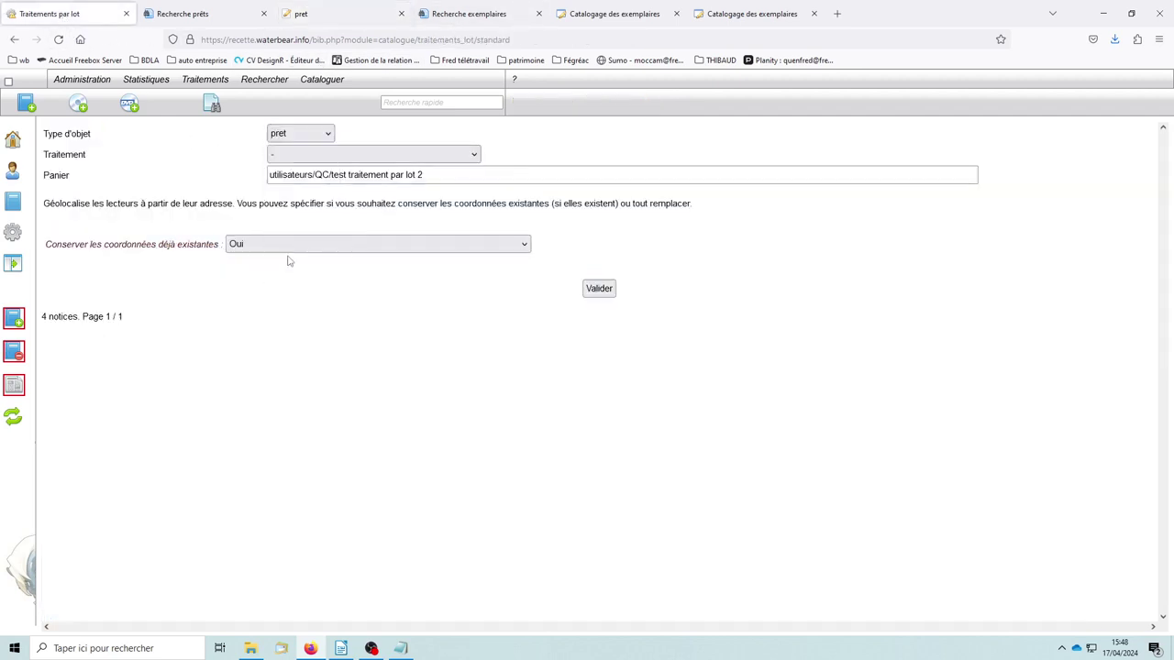
pyautogui.click(295, 156)
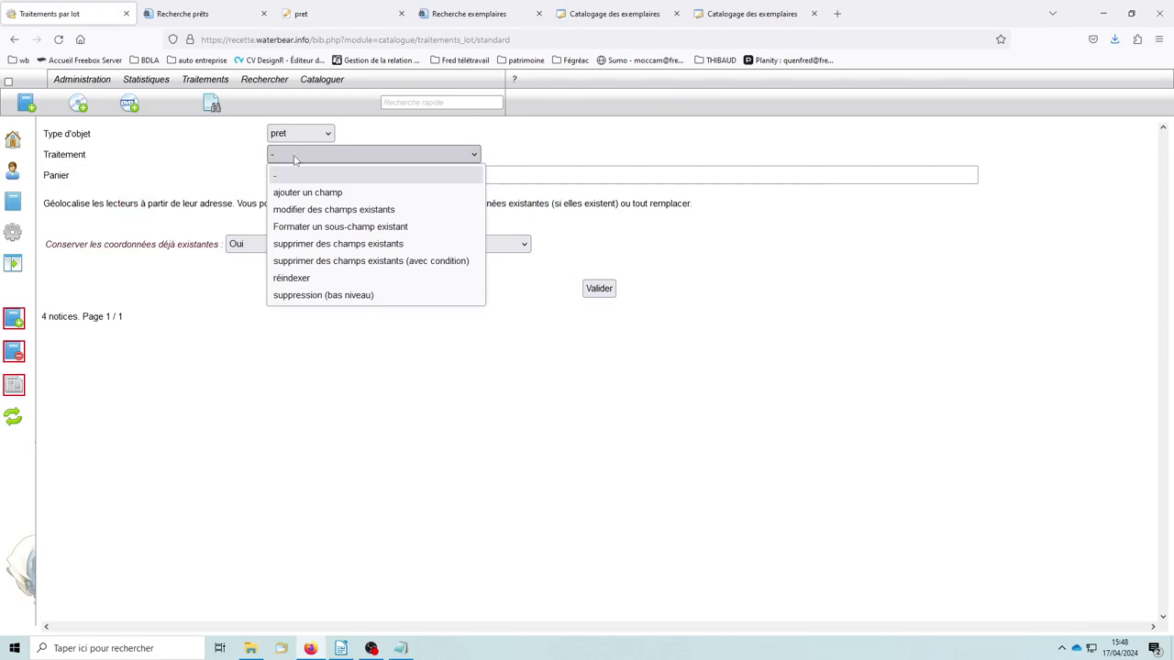
pyautogui.click(303, 211)
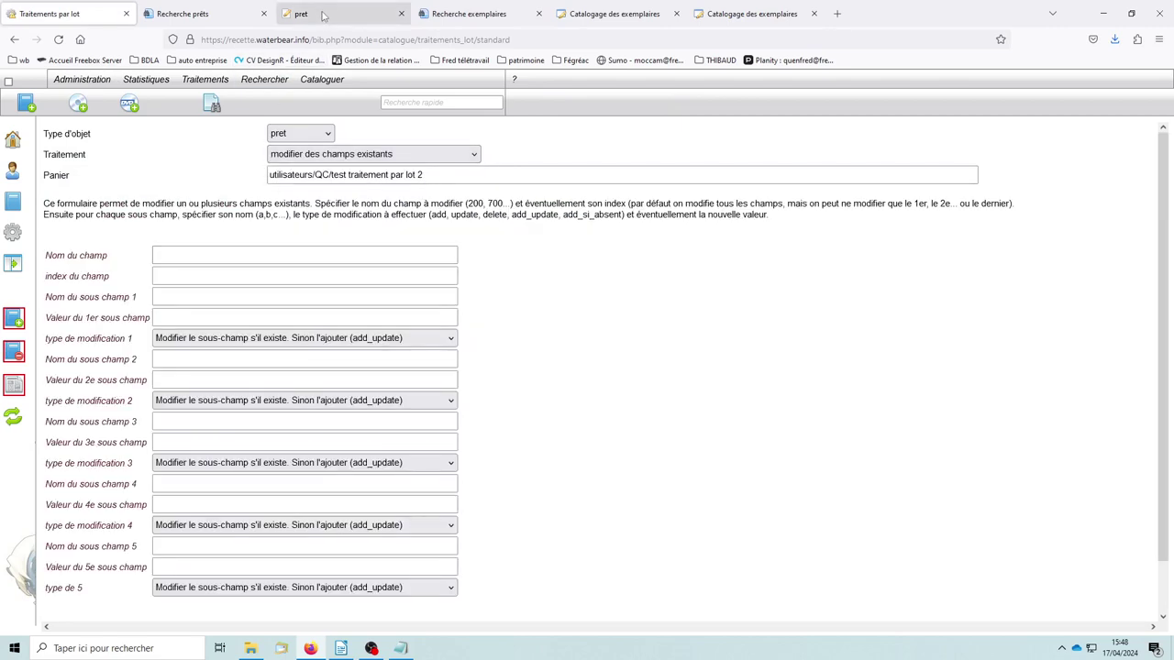
# Check the expected return date's codes in the loan record and set the treatment's field 200, subfield b to 2025-01-01
pyautogui.click(323, 16)
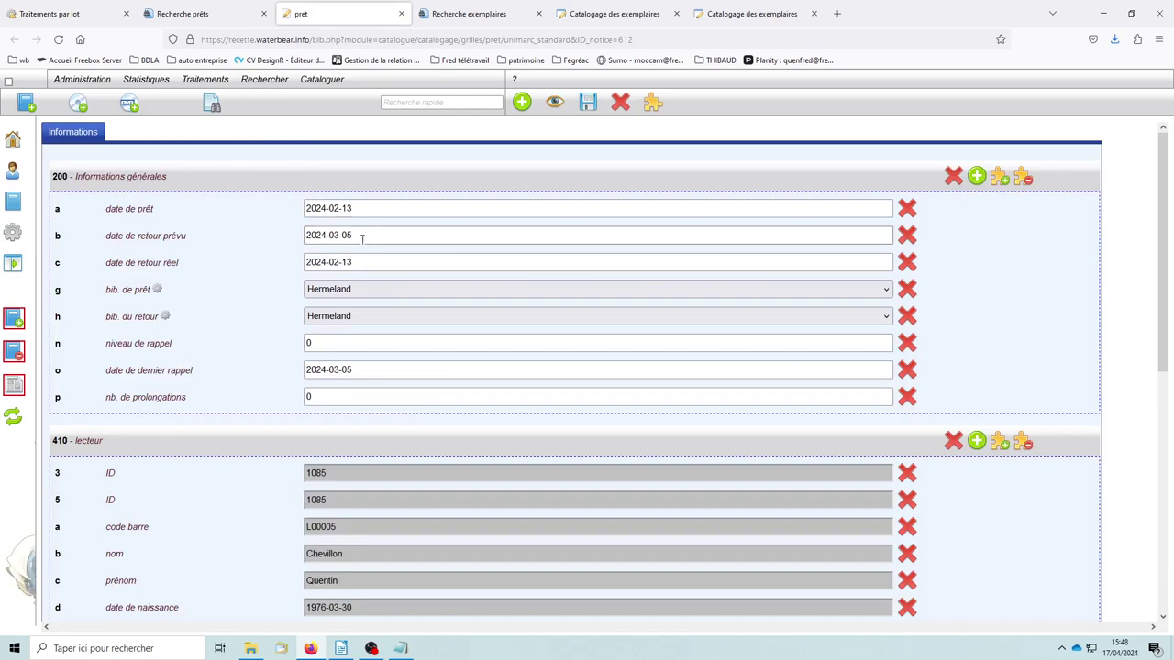
pyautogui.click(94, 13)
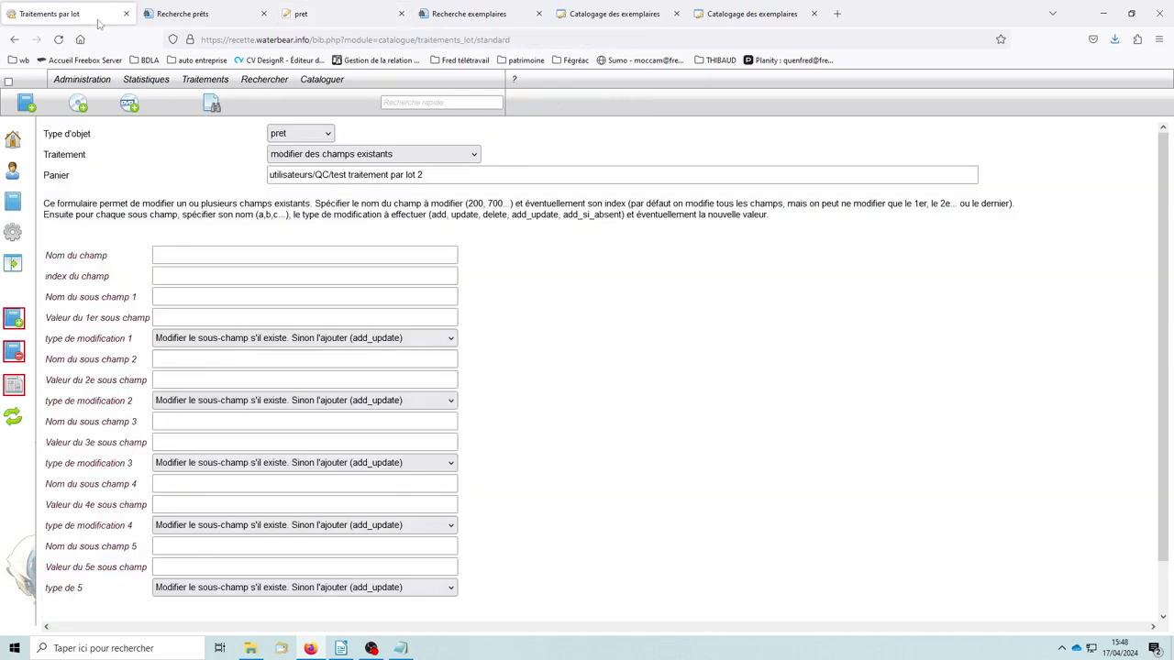
pyautogui.click(176, 253)
pyautogui.write('200')
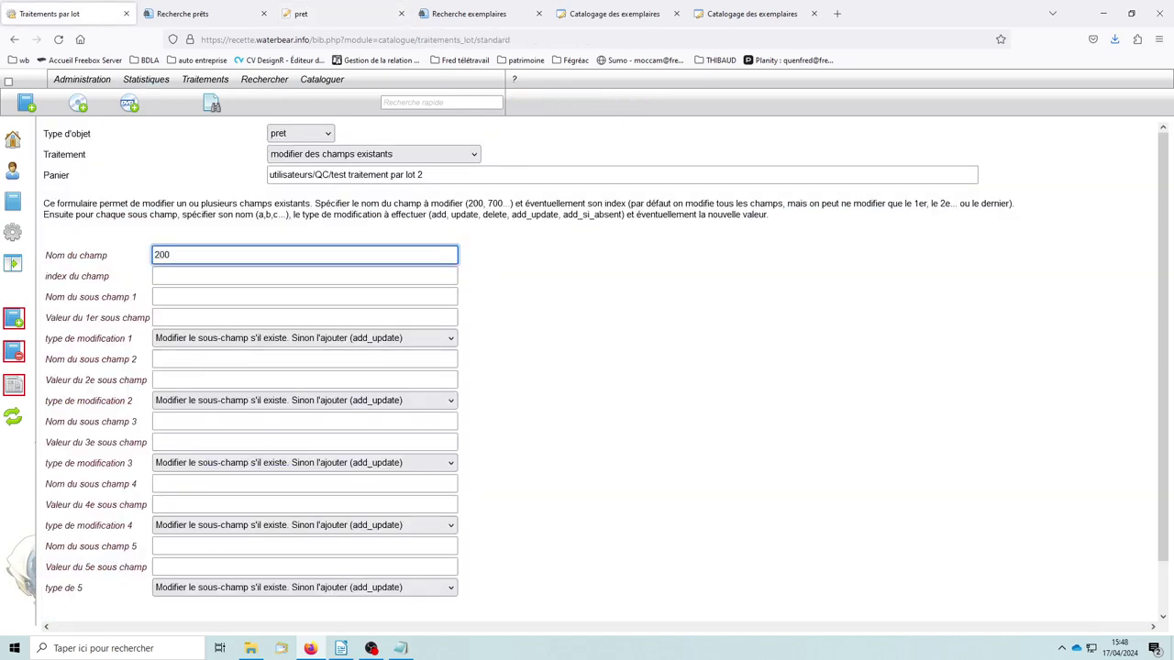
pyautogui.click(168, 294)
pyautogui.write('b')
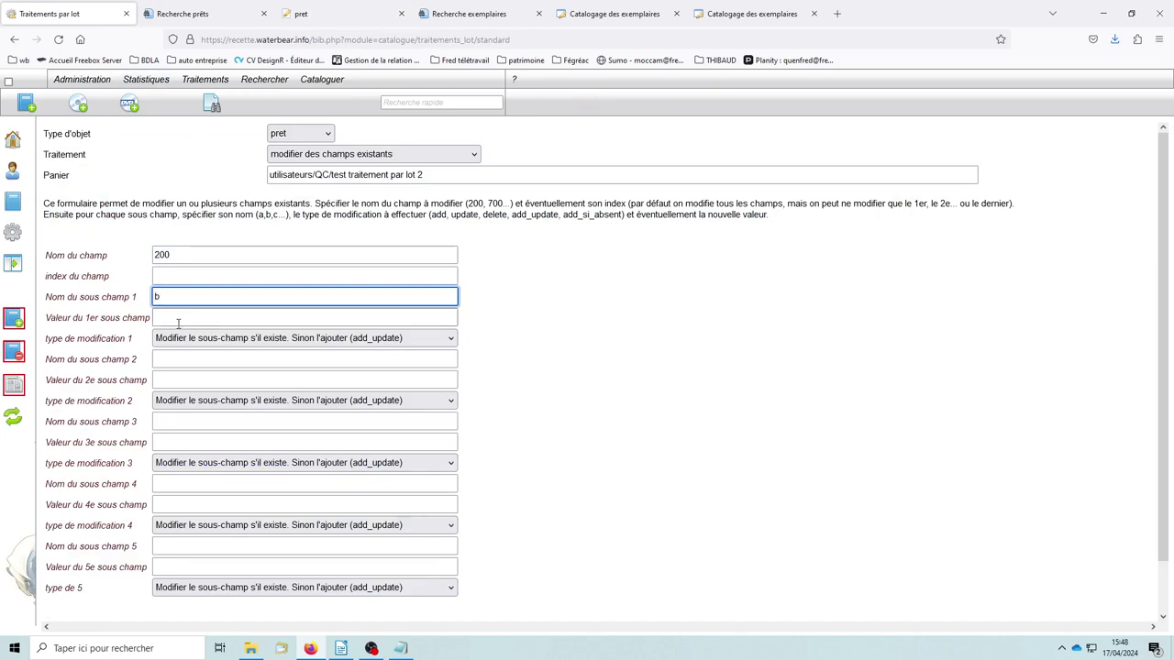
pyautogui.click(178, 317)
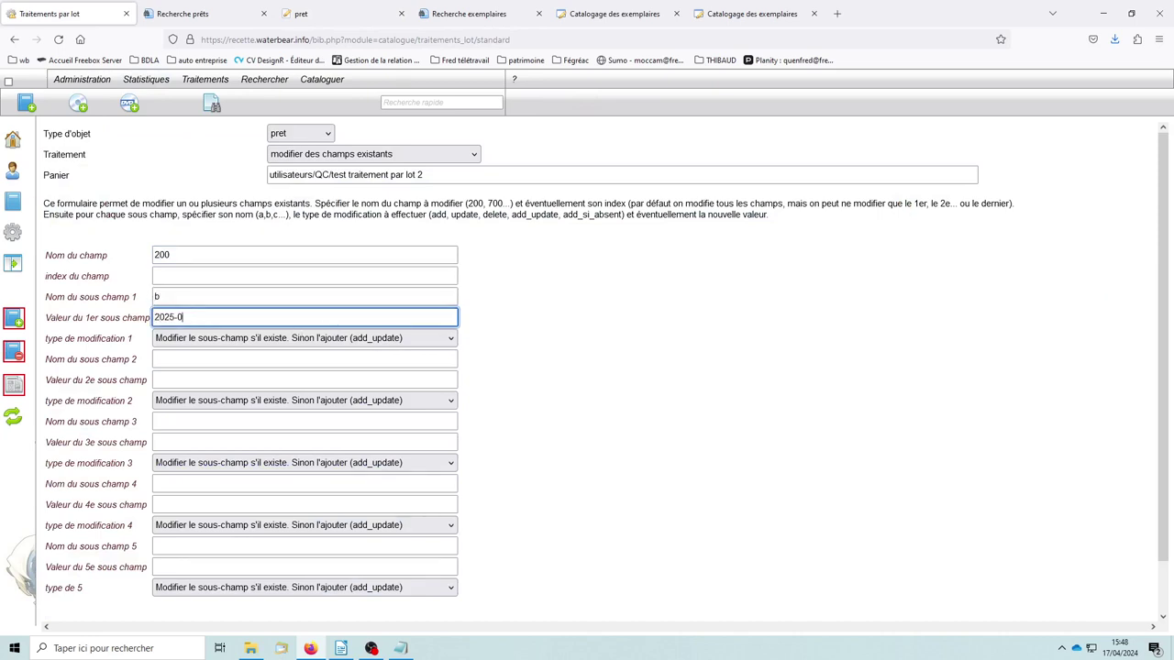
pyautogui.click(529, 292)
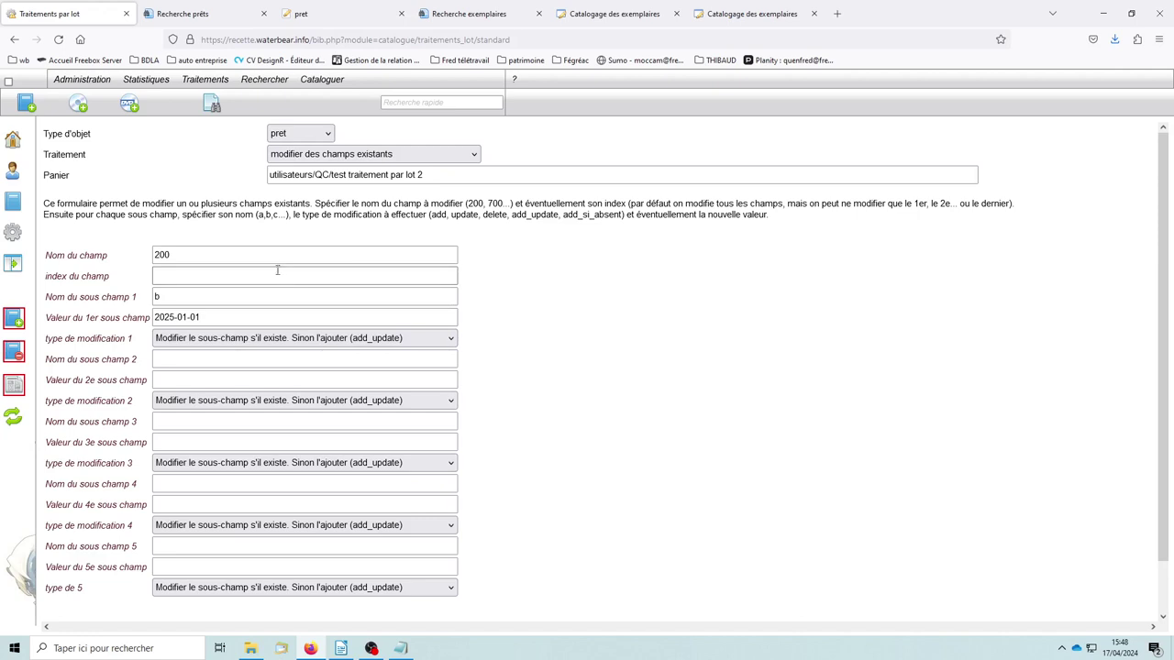
# Clear the basket path from the batch treatment and review the rest of the form
pyautogui.moveTo(469, 175); pyautogui.dragTo(163, 175)
pyautogui.press('BackSpace')
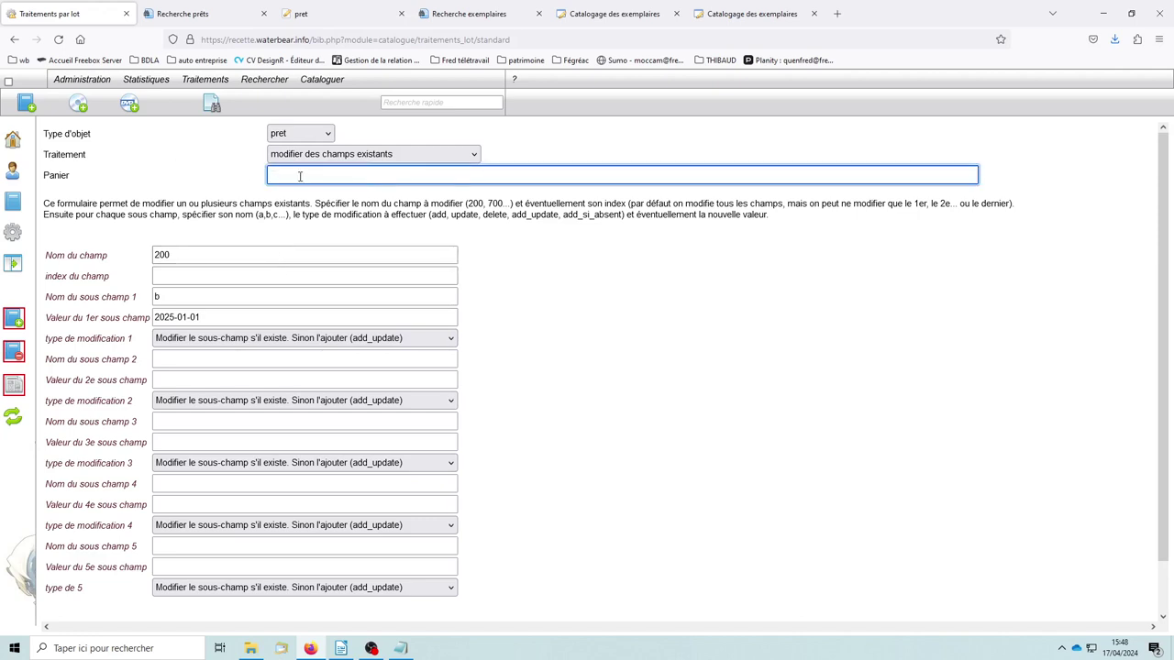
pyautogui.scroll(-2, 505, 409)
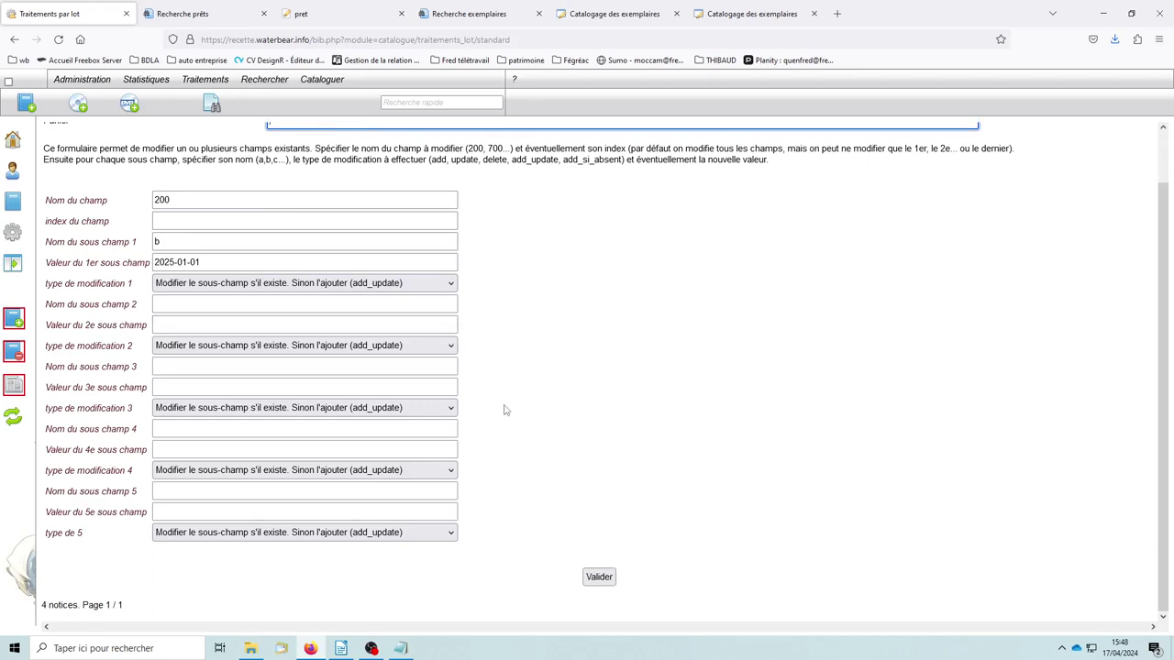
pyautogui.scroll(2, 505, 409)
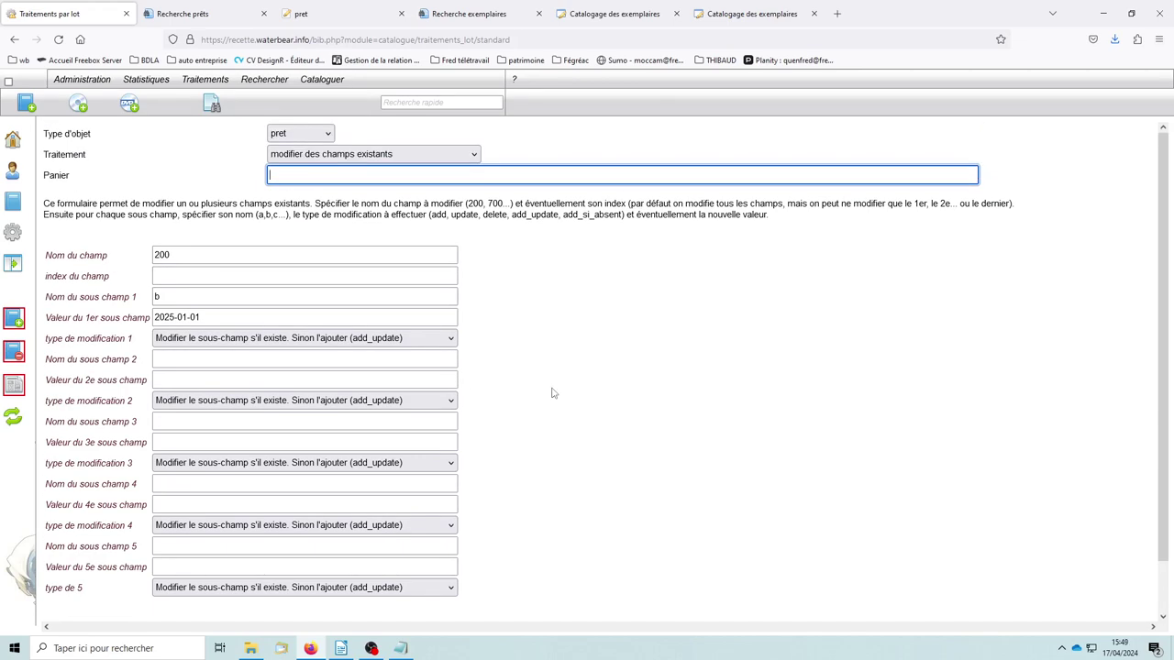